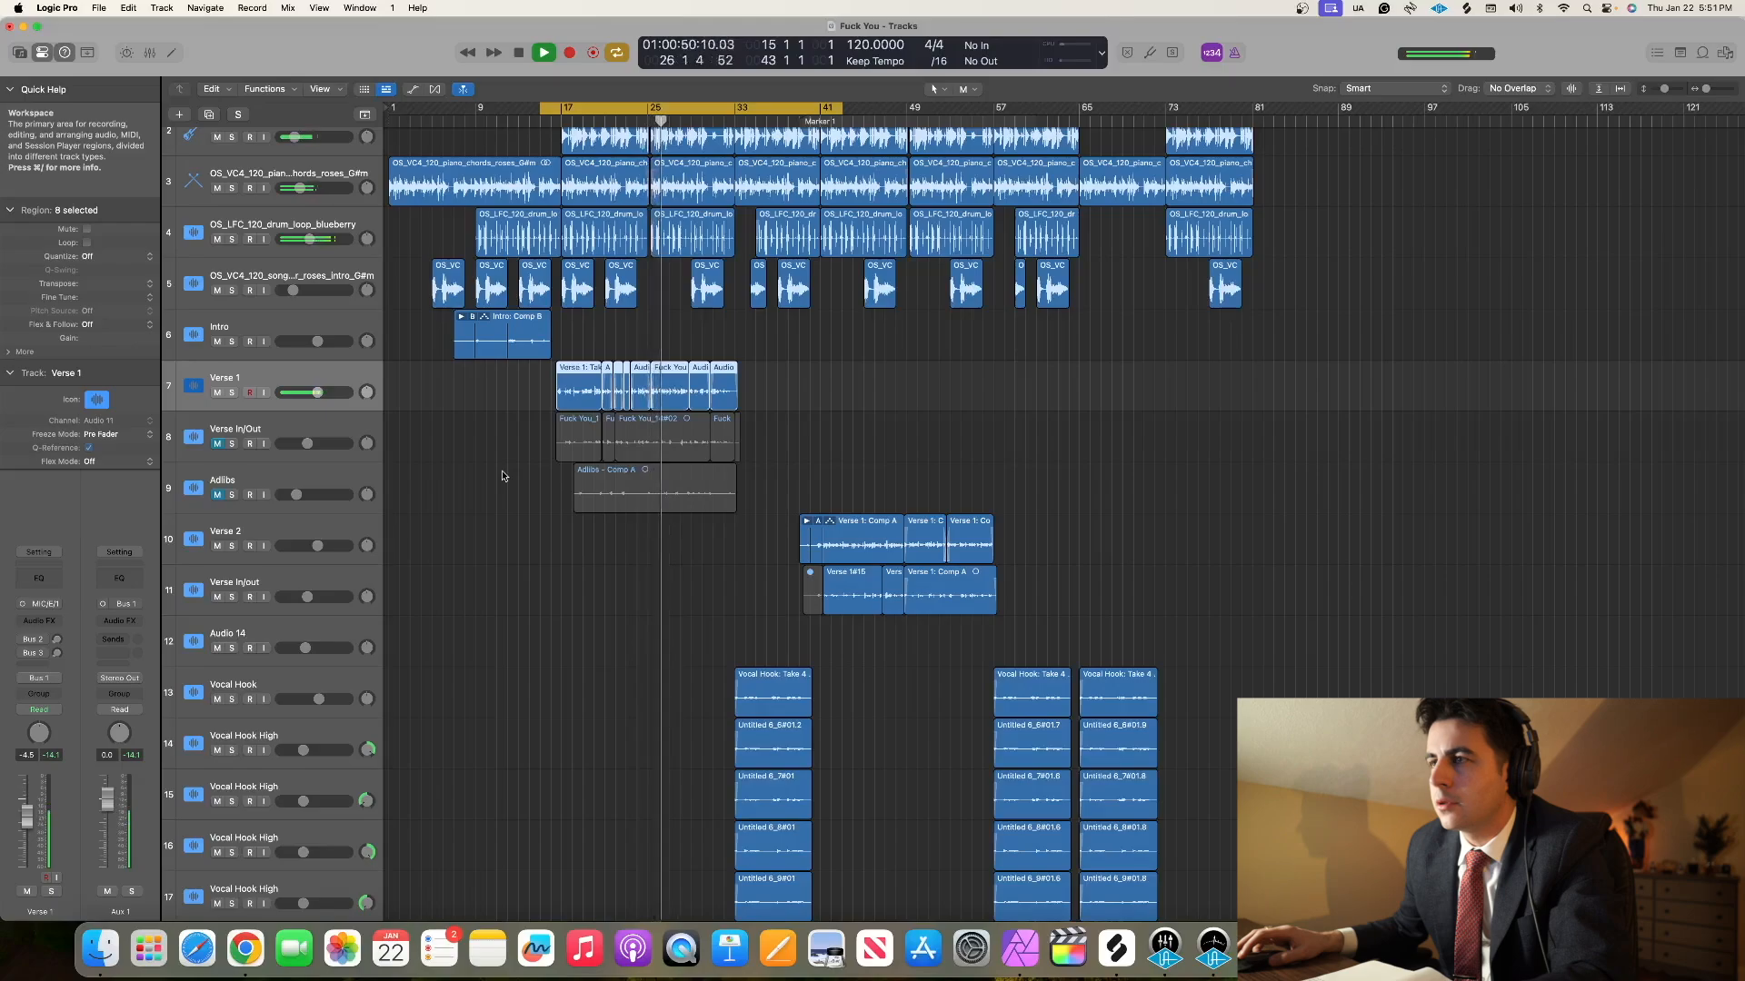
- Stop playback and examine the available buses for the Verse 1 track's output
key(space)
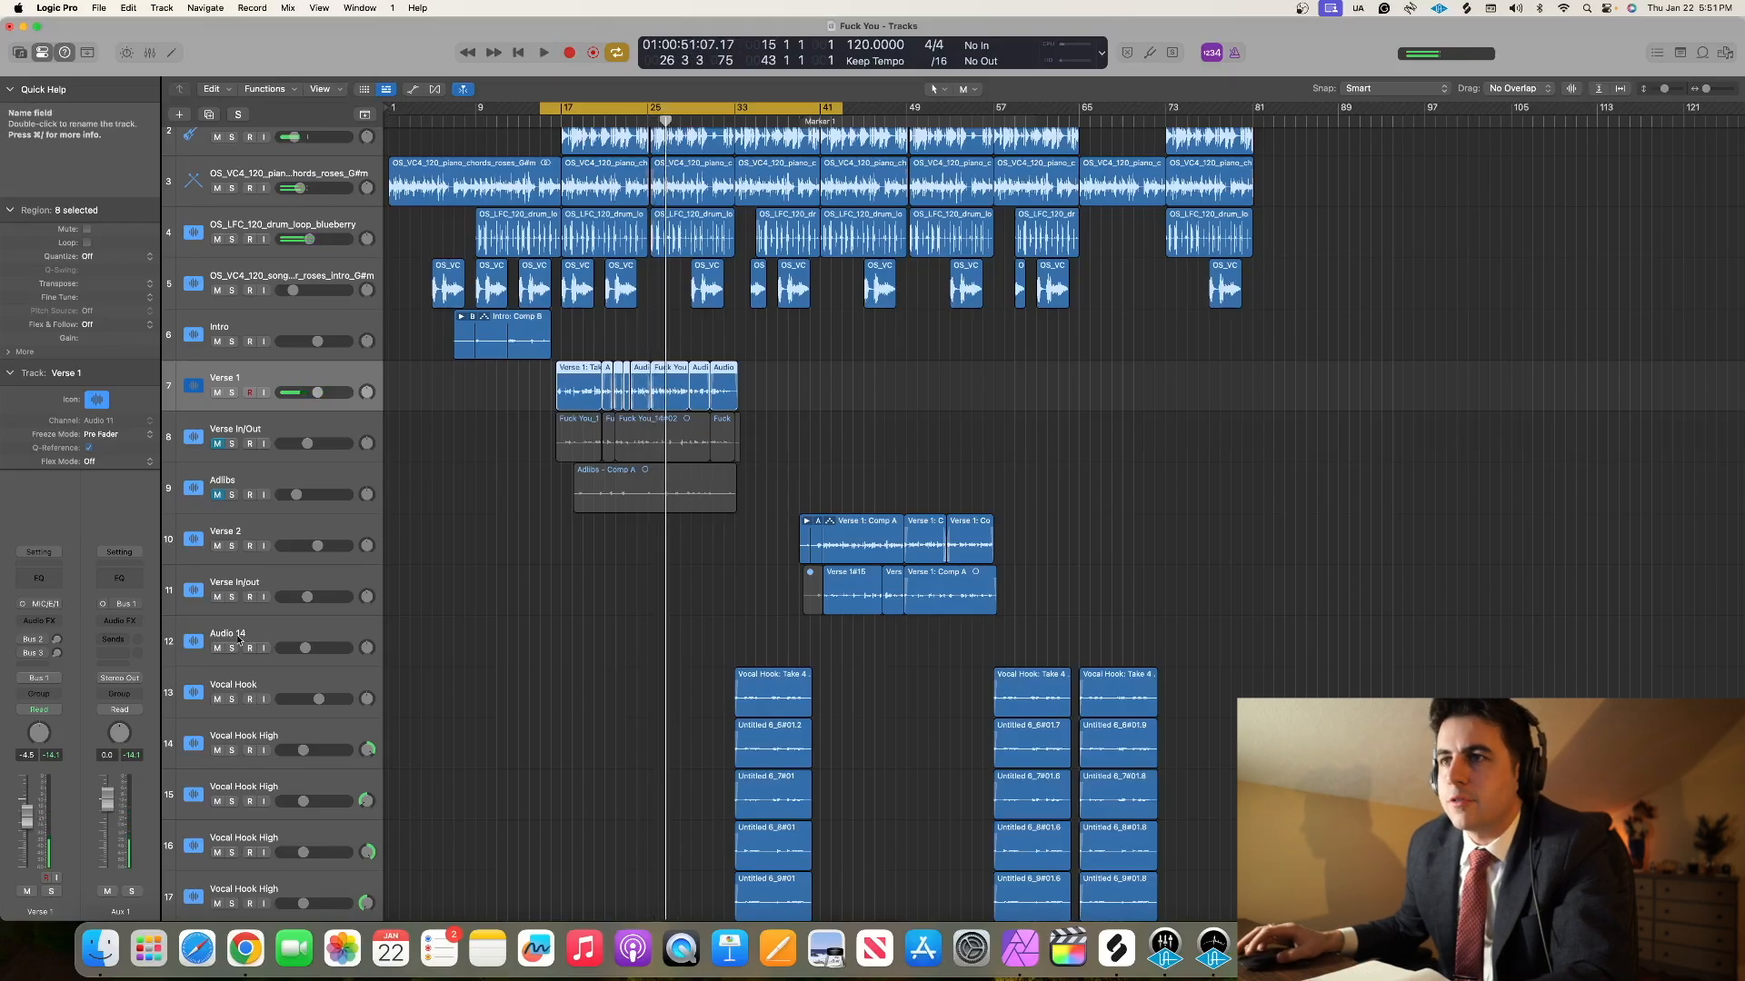
click(50, 679)
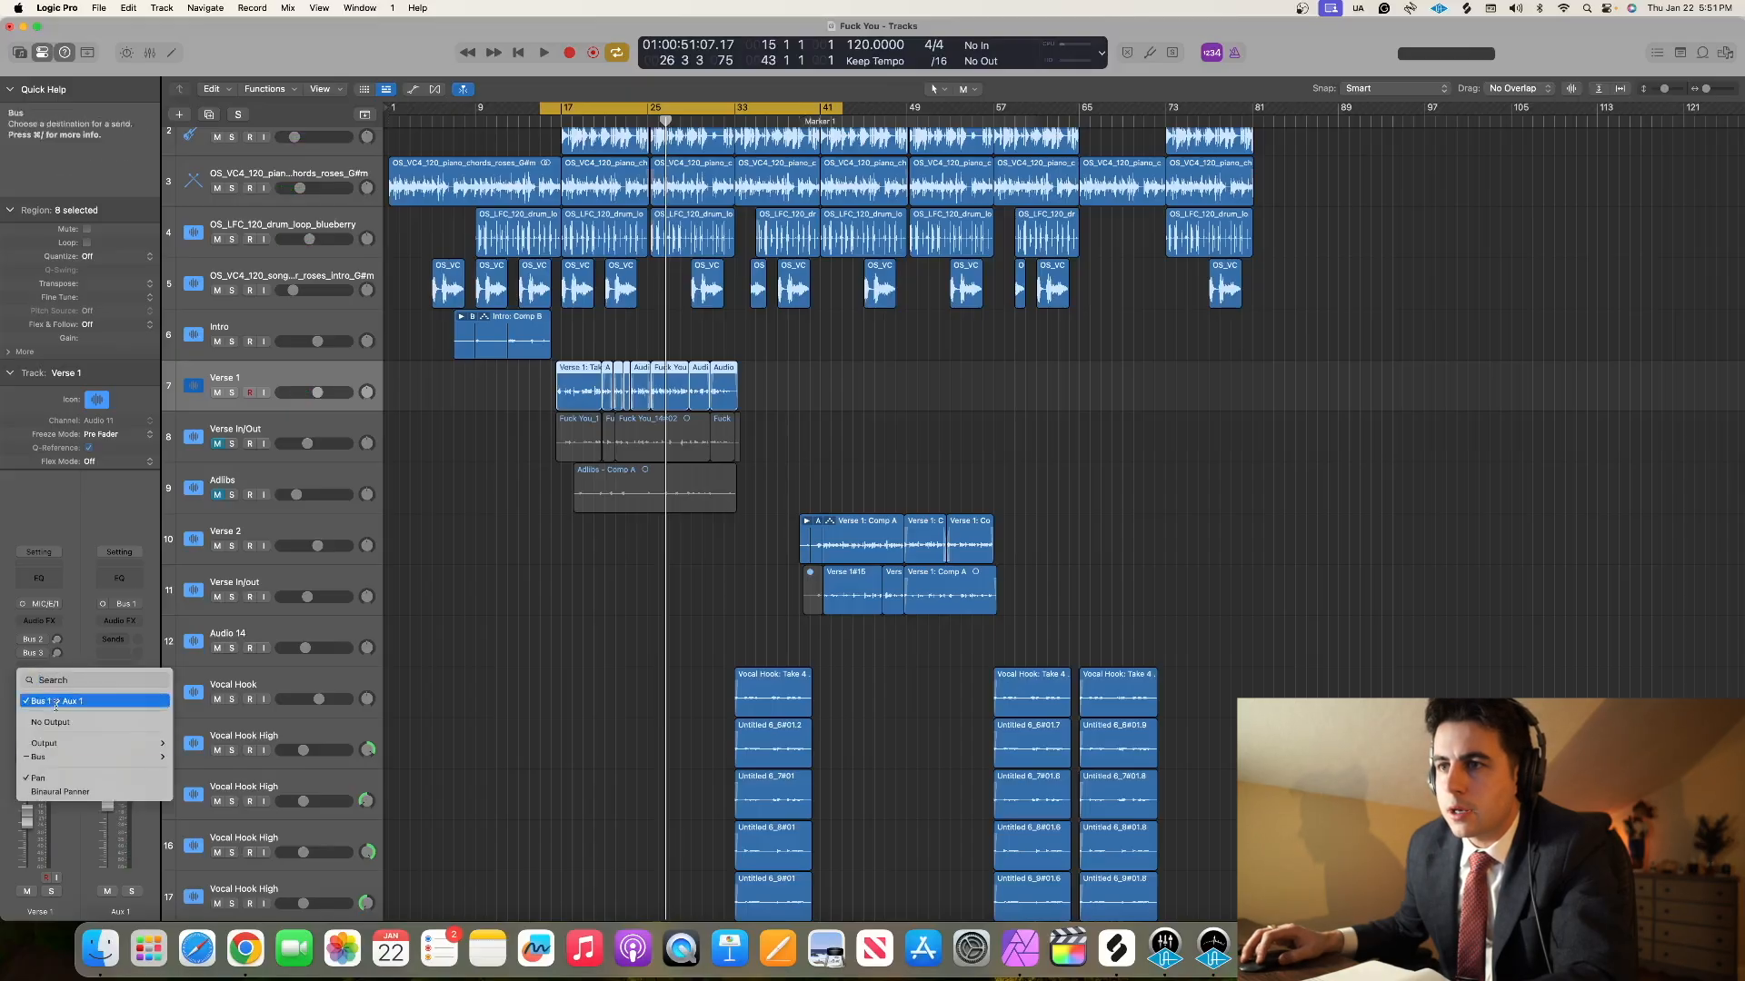
mouse_move(65, 756)
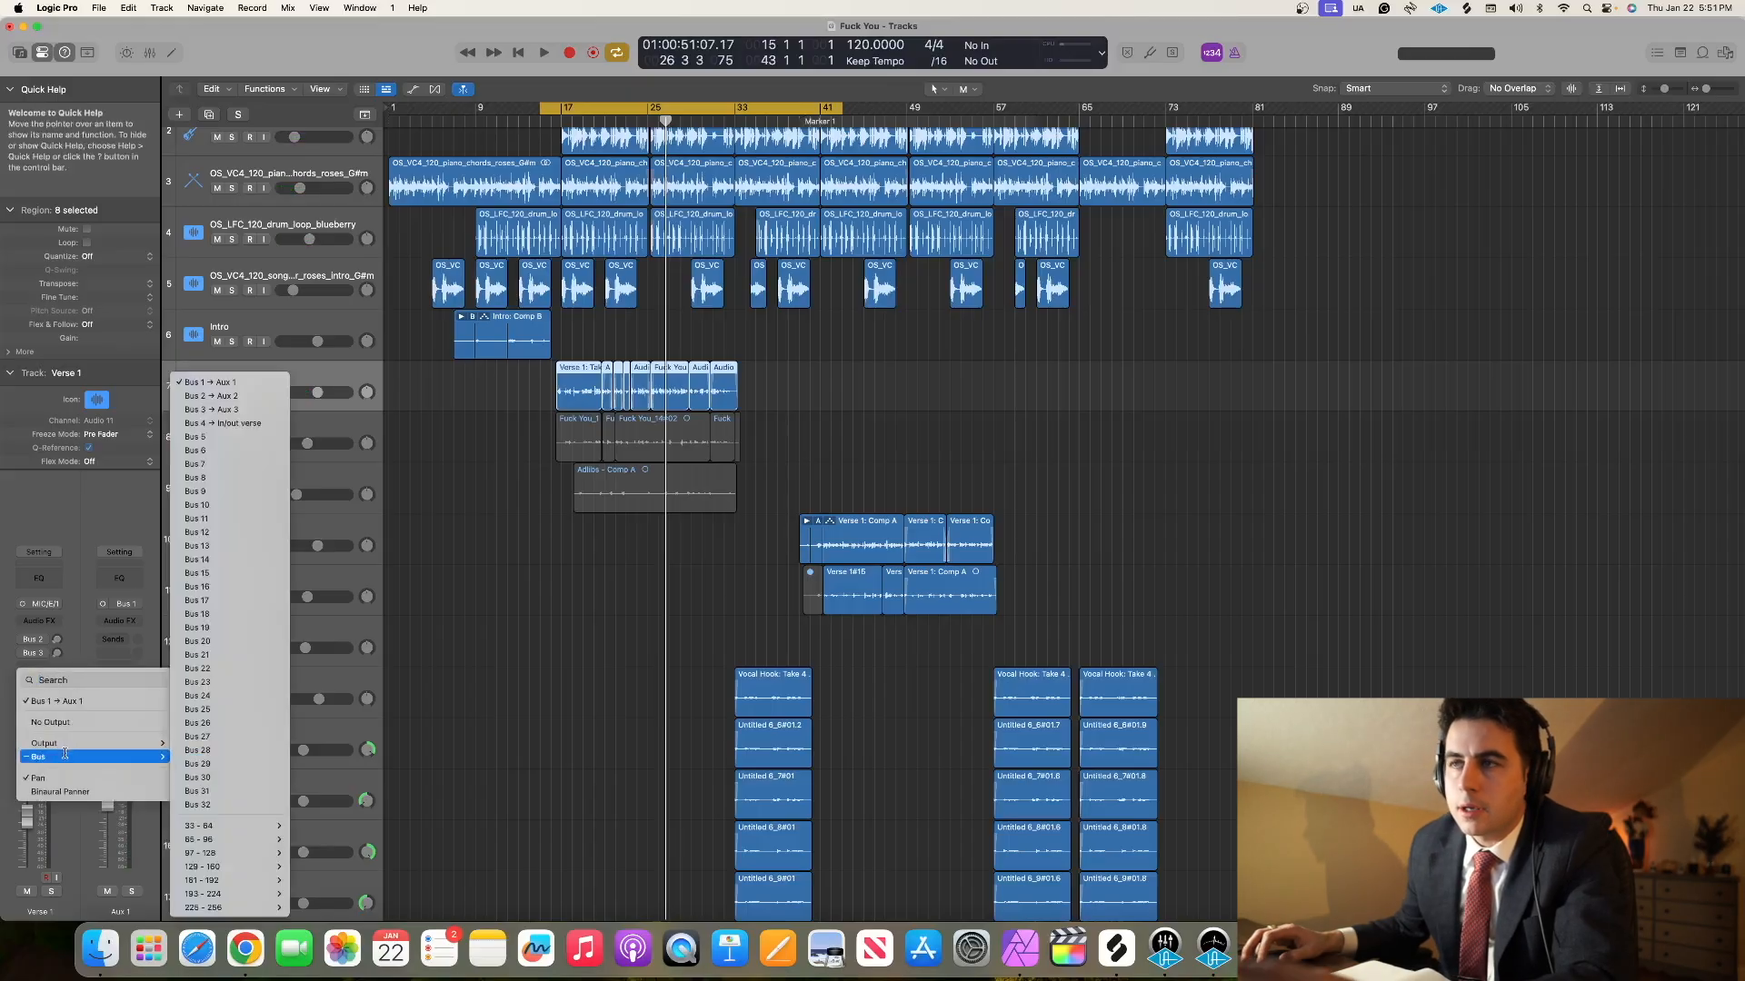
click(76, 545)
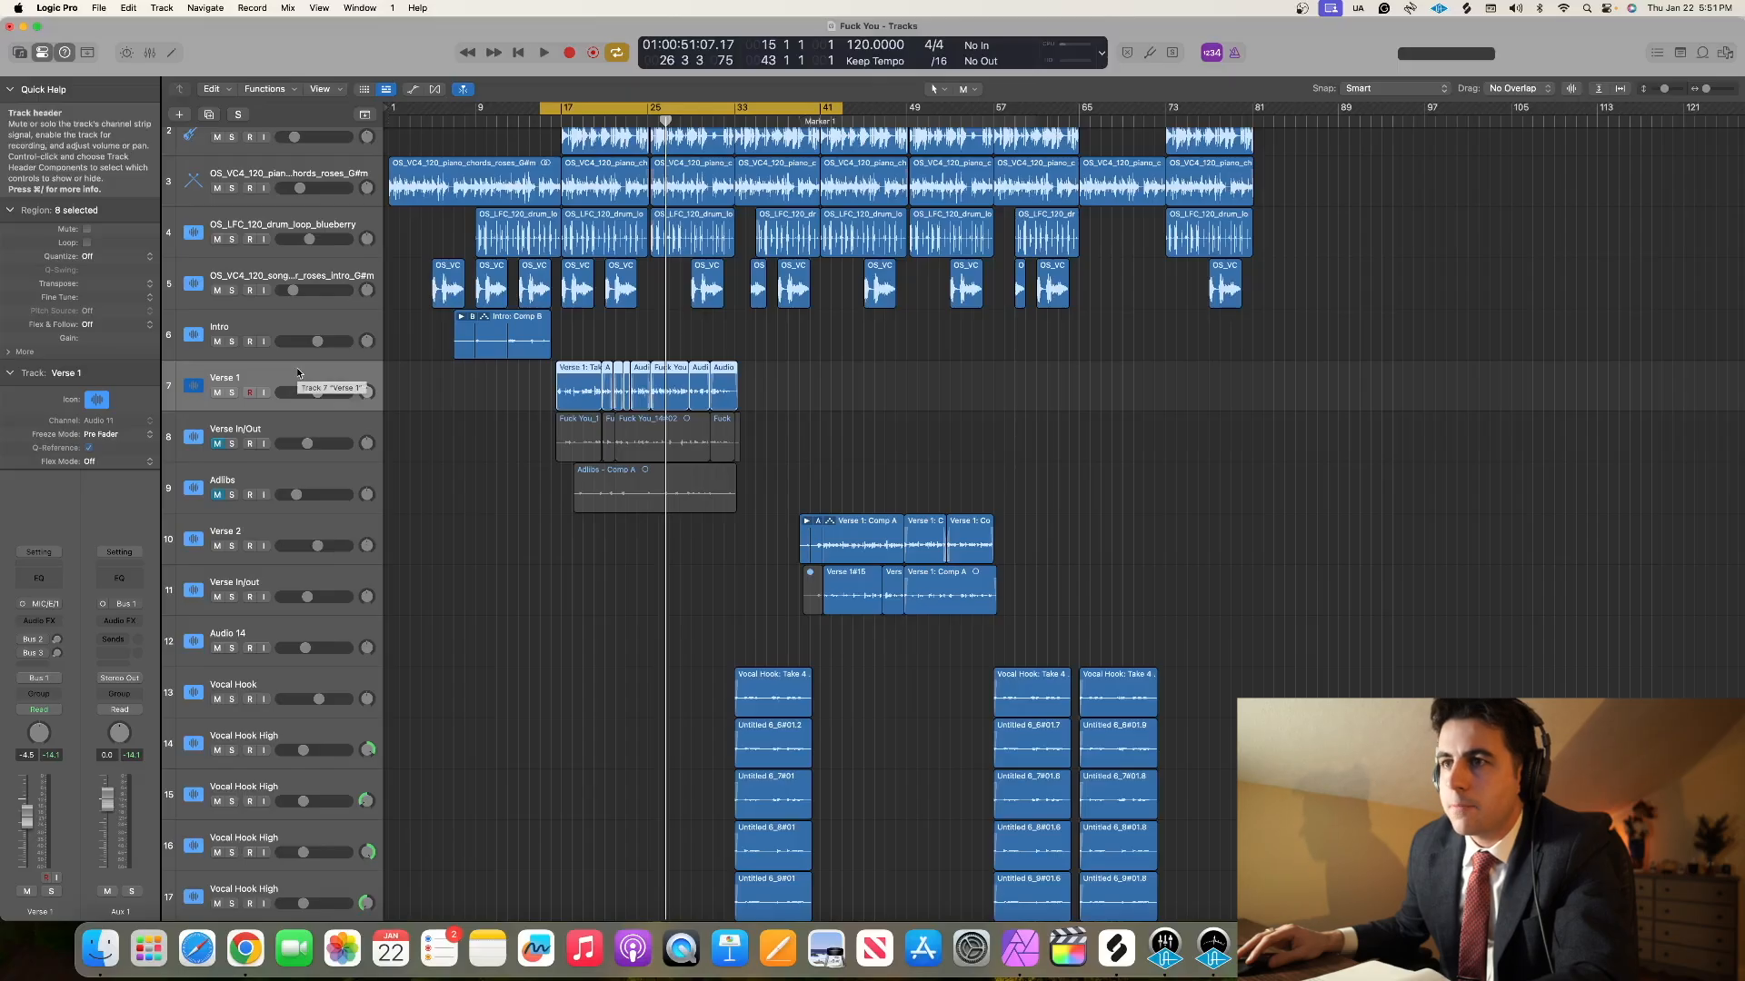
- Switch the Verse 1 track's output to Stereo Output, and route it back to Bus 1
click(38, 678)
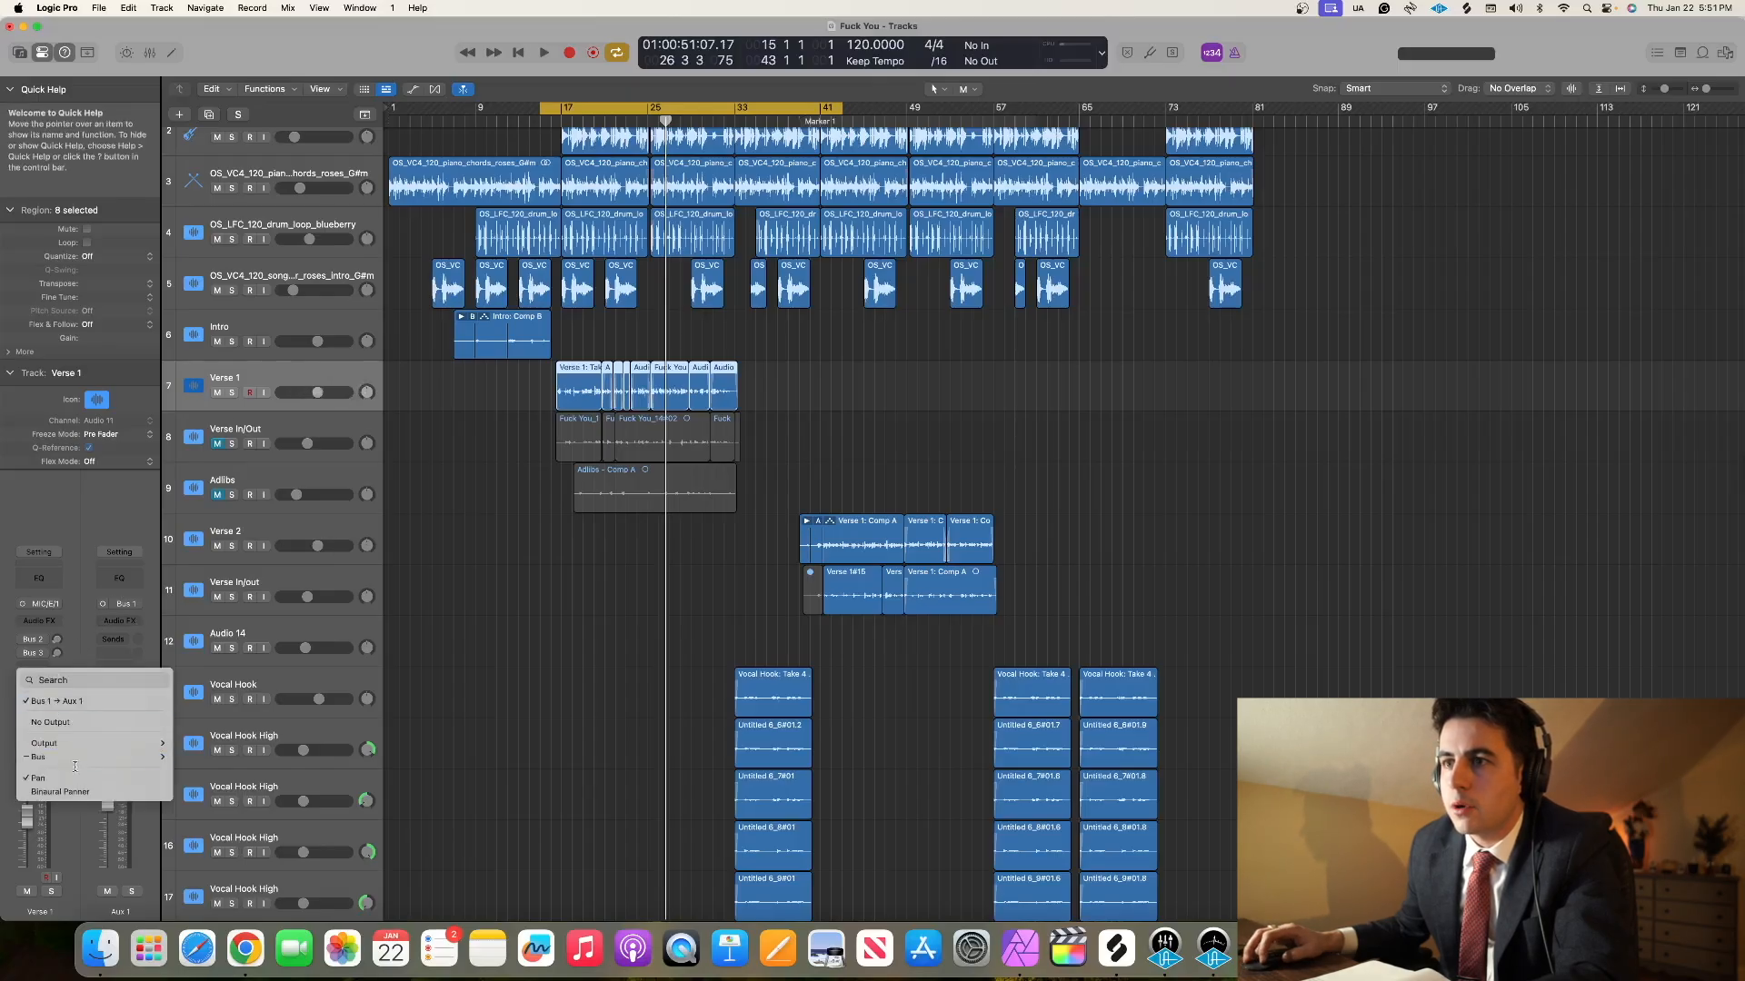
click(196, 749)
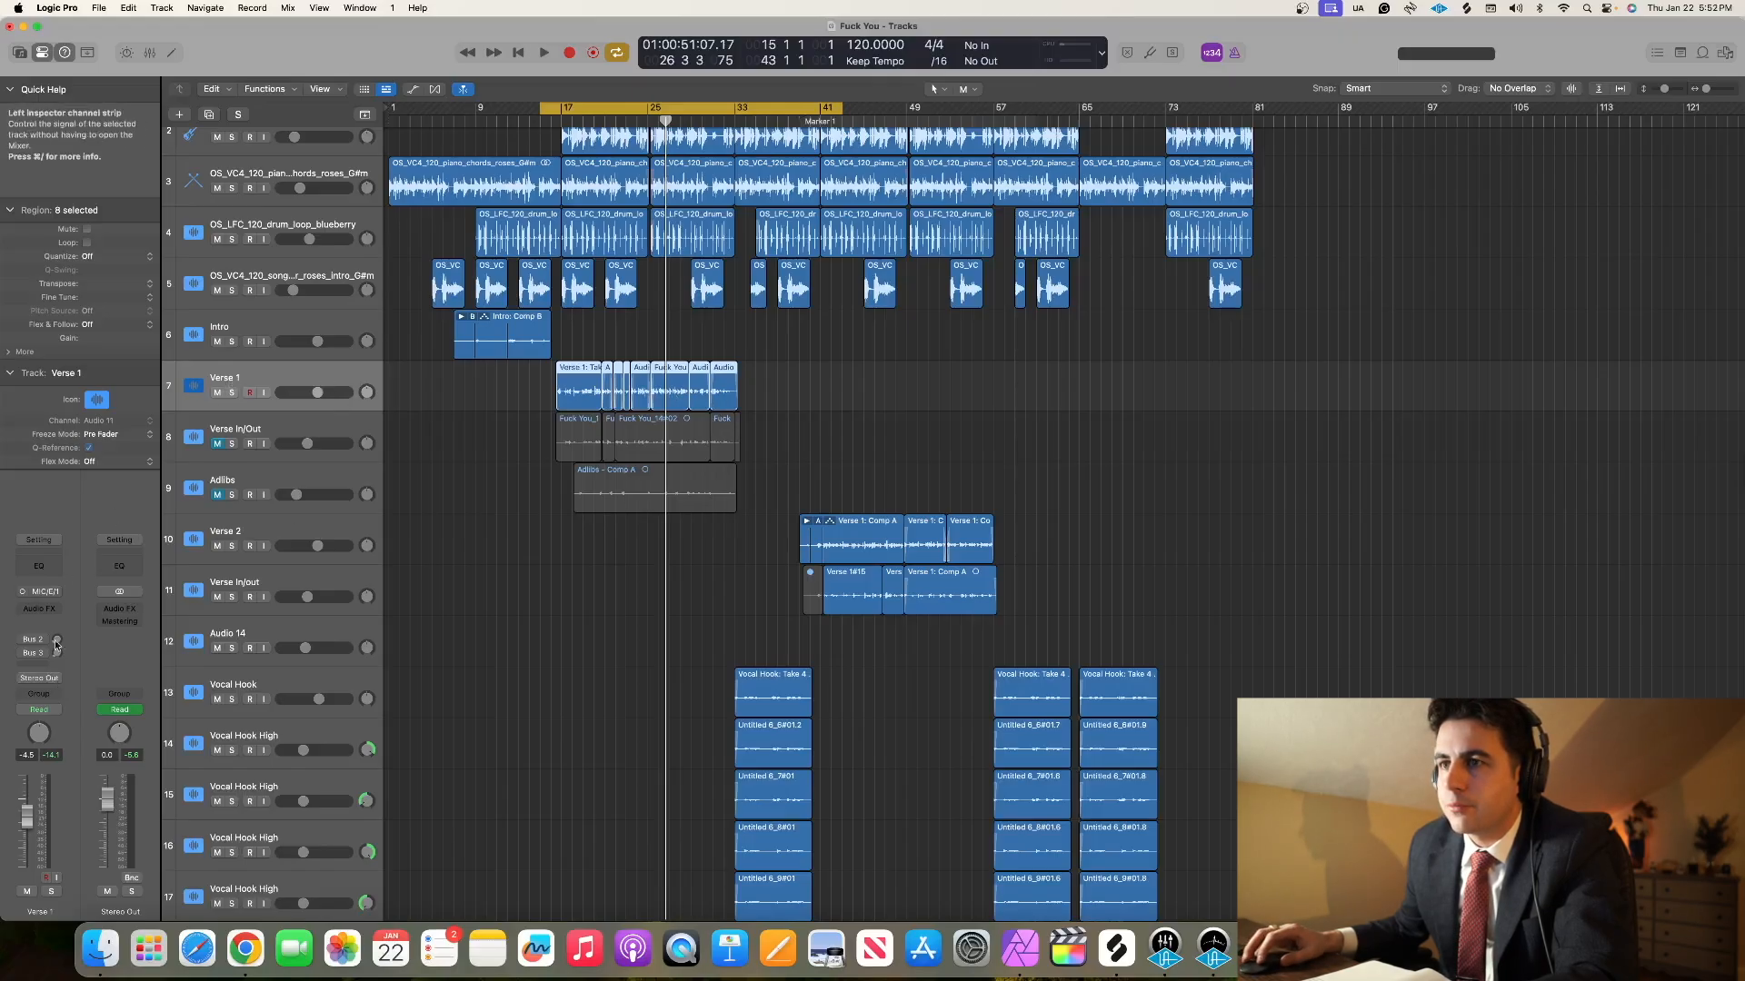
click(39, 678)
mouse_move(62, 754)
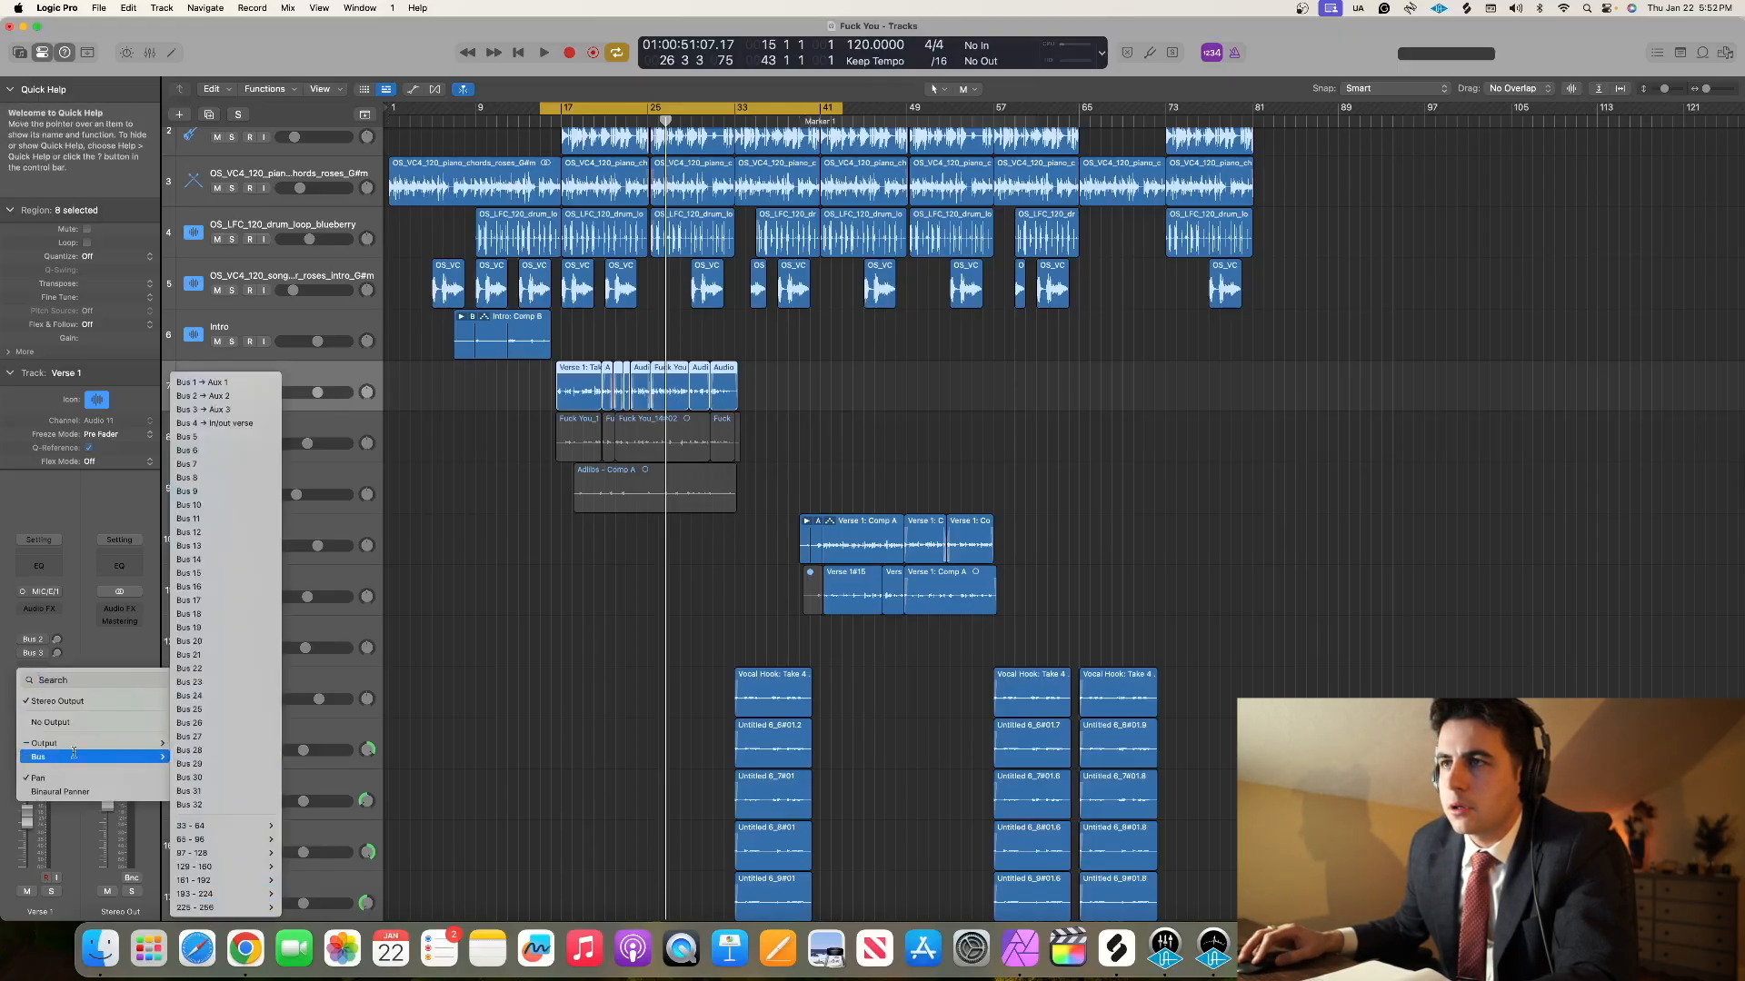
click(218, 382)
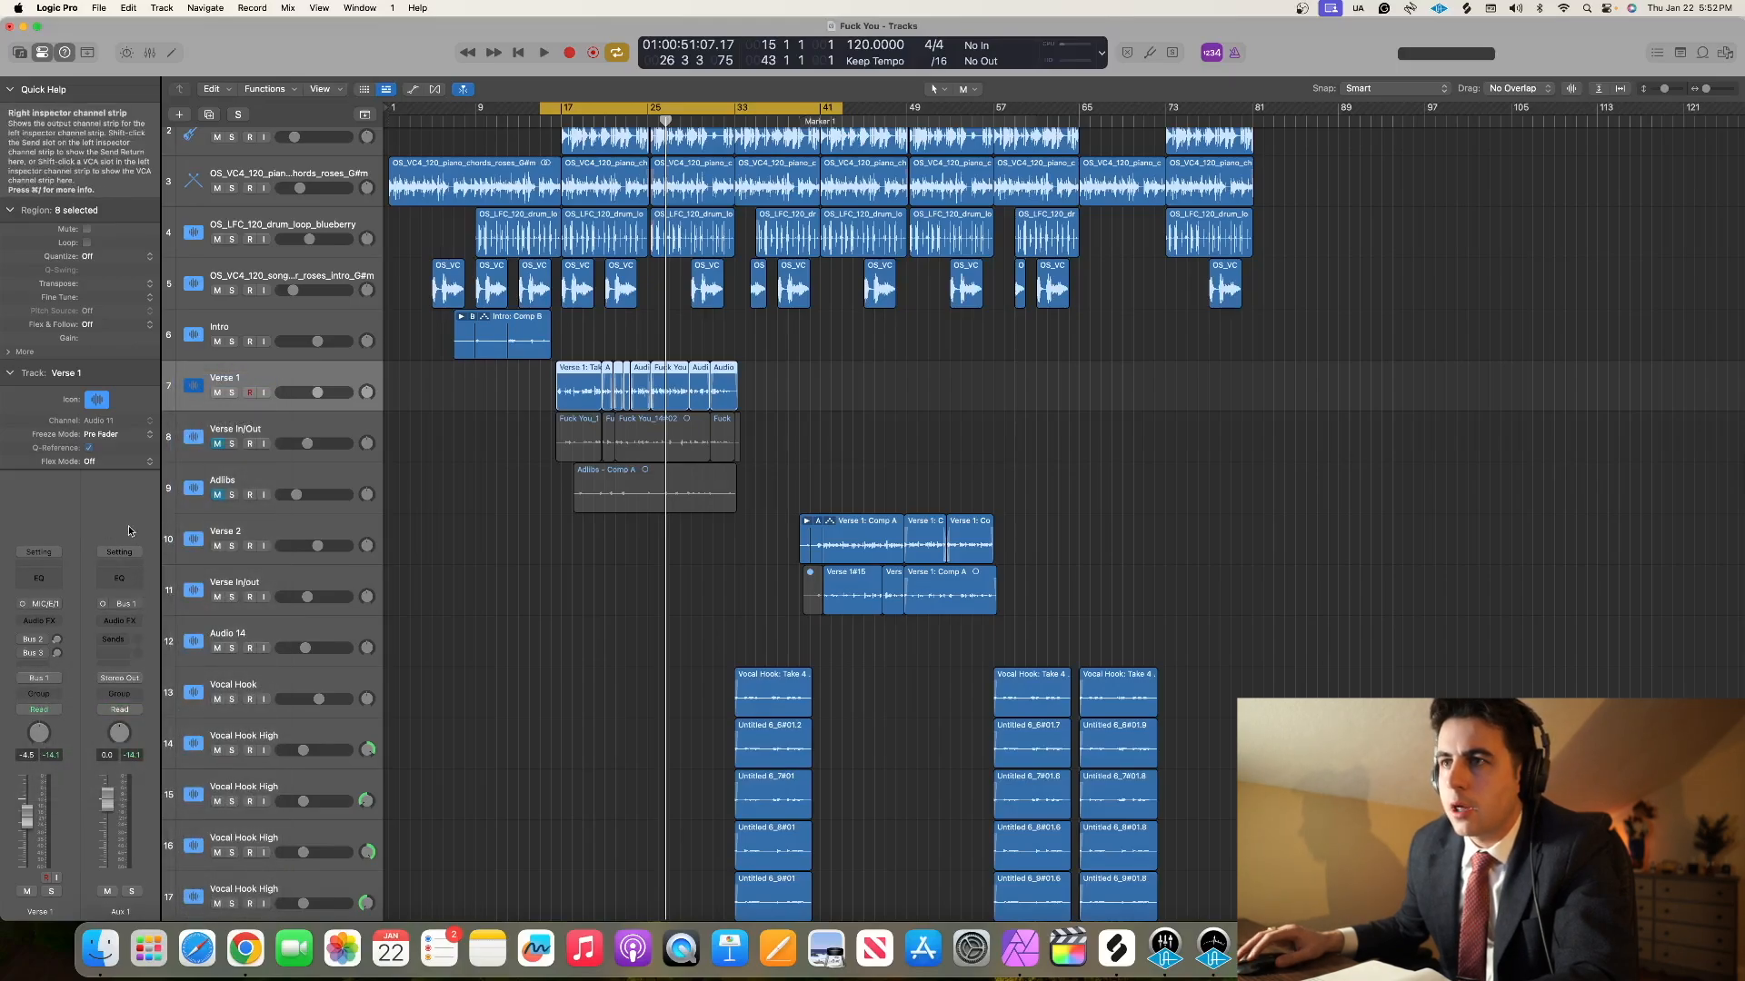
- Add a Channel EQ to Aux 1 and set its low cut to 108 Hz at 24 dB/Oct
click(124, 583)
drag(880, 218, 744, 525)
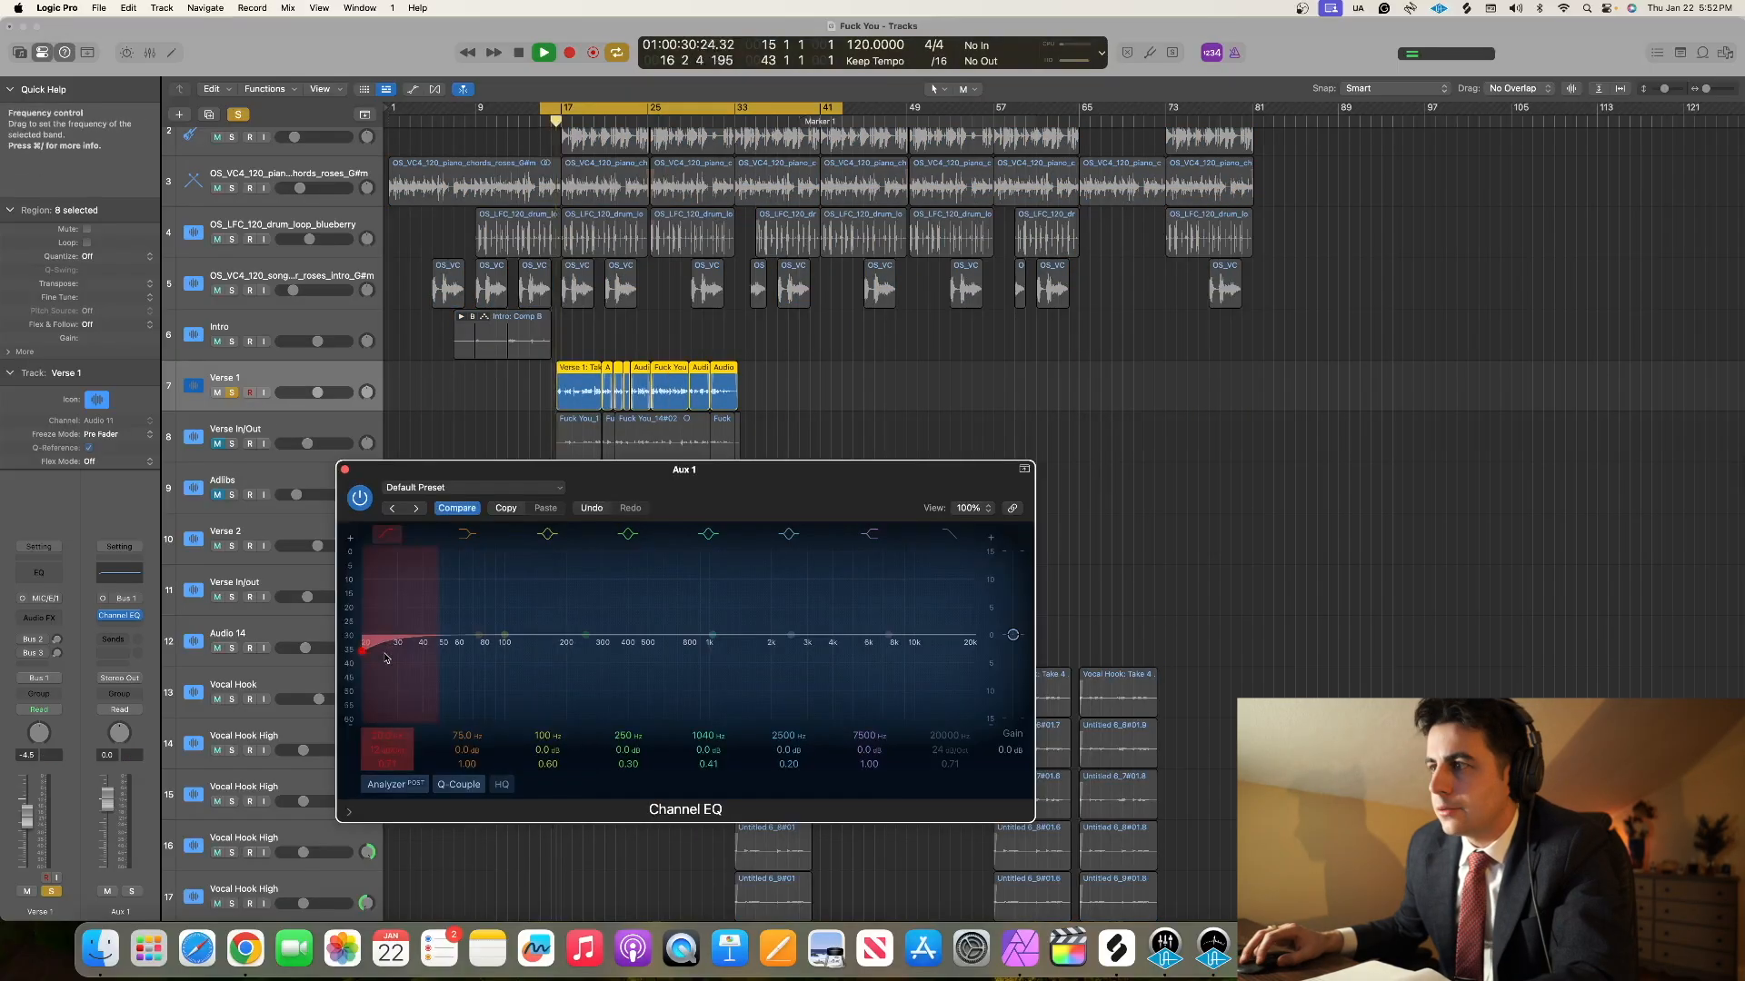
drag(385, 658, 533, 660)
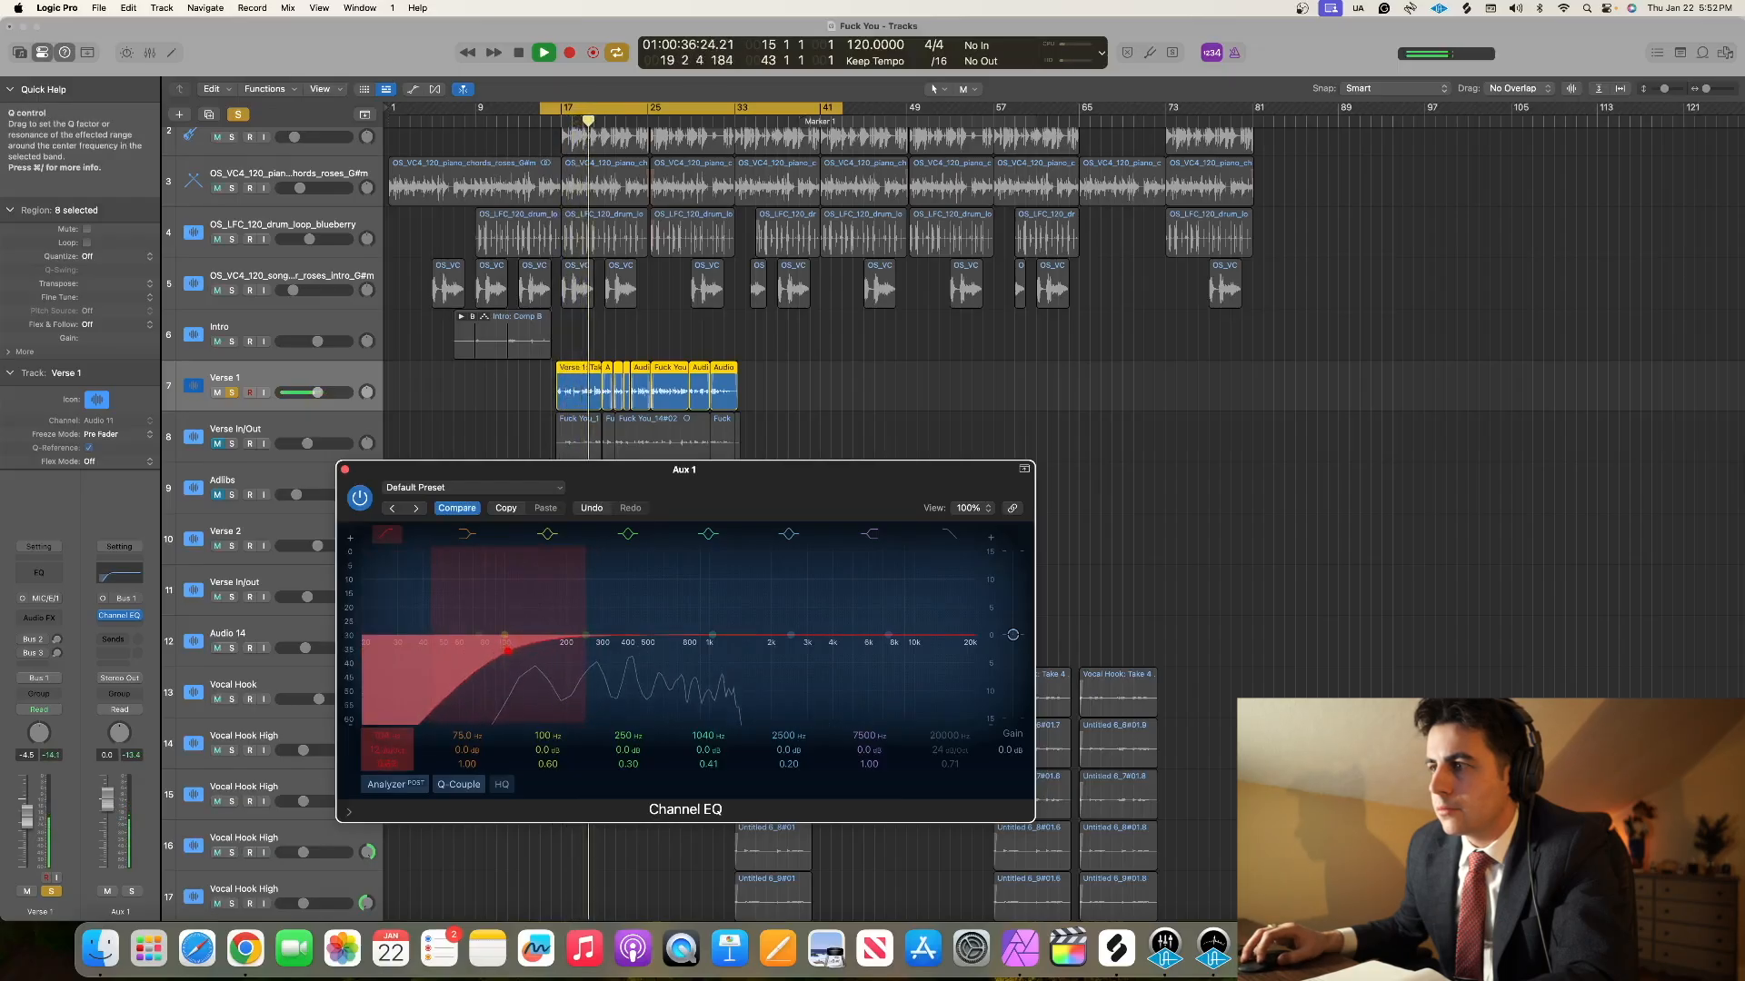
drag(387, 751, 388, 732)
drag(516, 663, 520, 662)
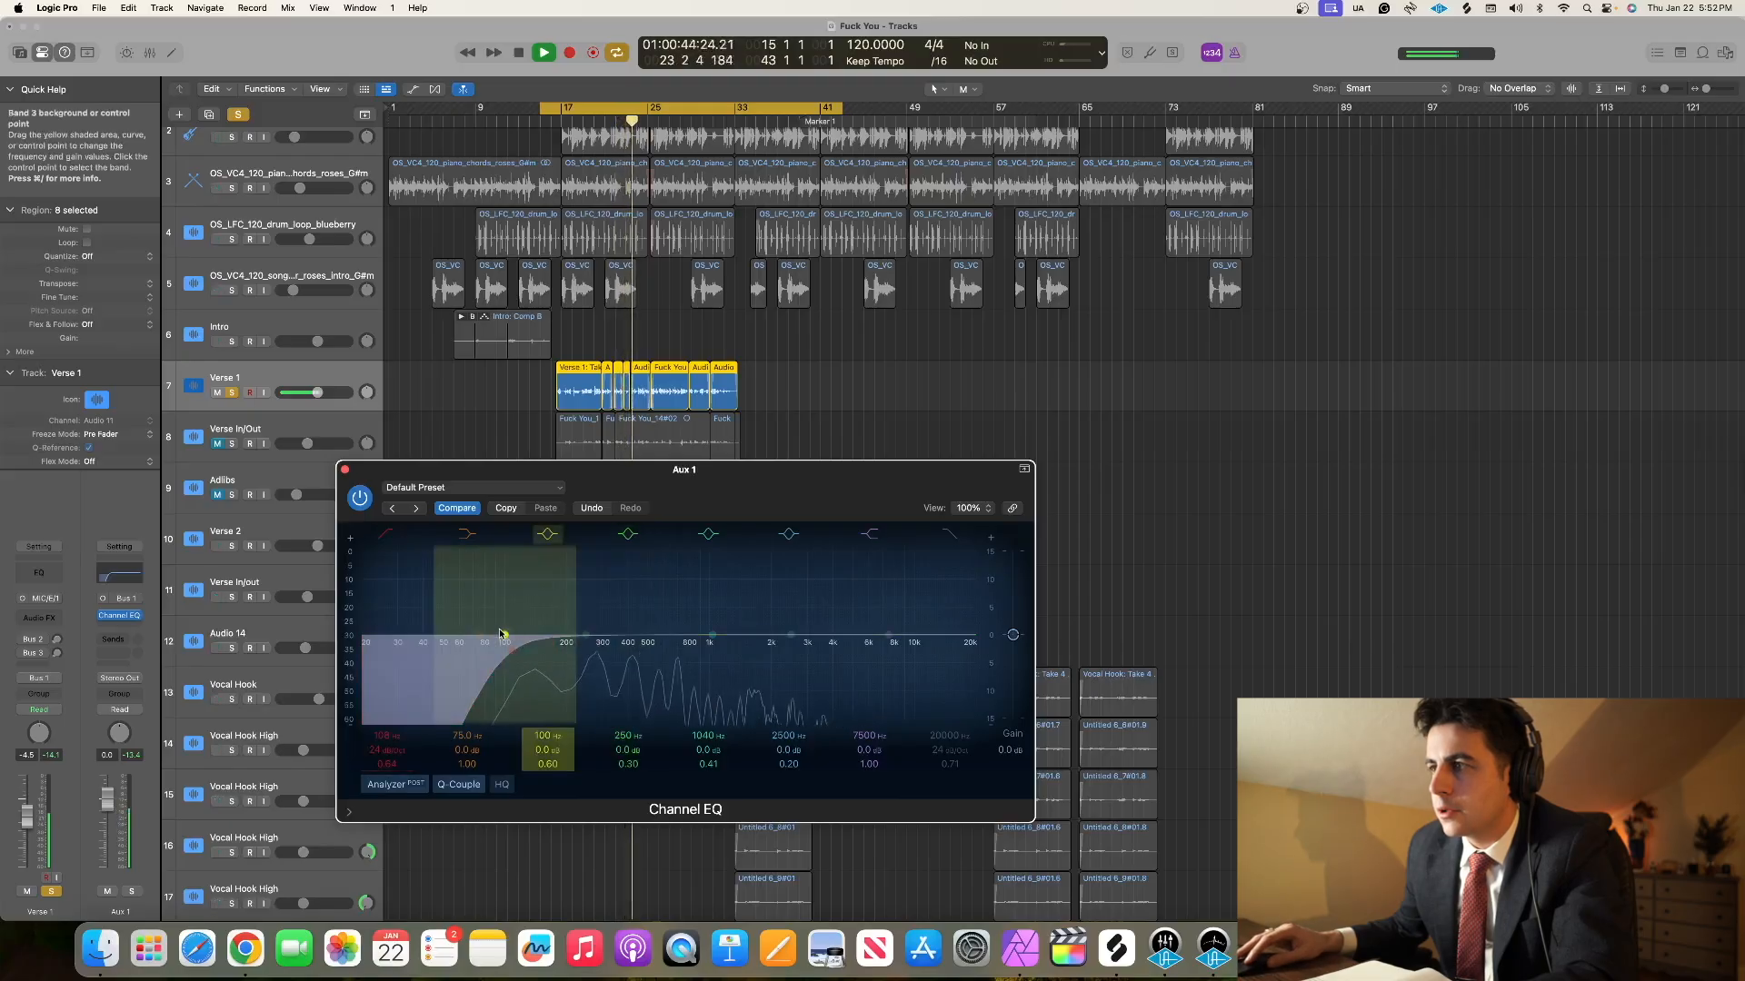
- Cut the Channel EQ by 1.7 dB at 147 Hz with Q 1.70, and by 2.2 dB at 282 Hz with Q 2.20
drag(501, 633, 539, 634)
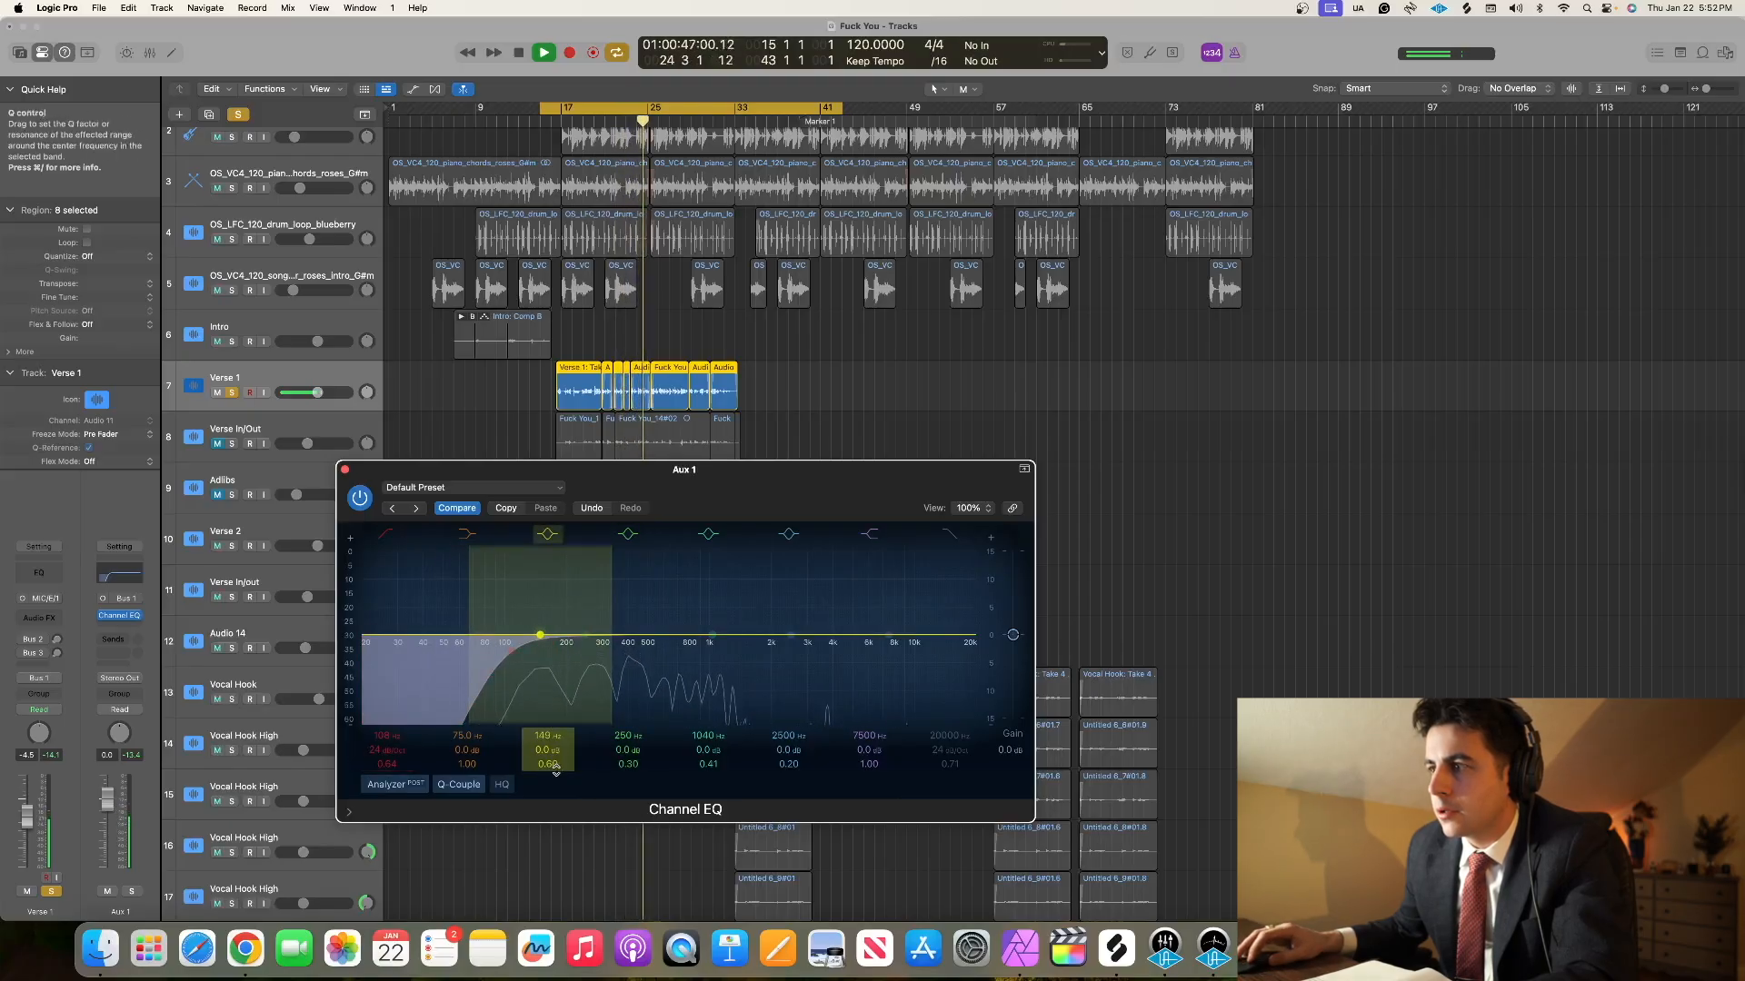
drag(553, 770, 542, 764)
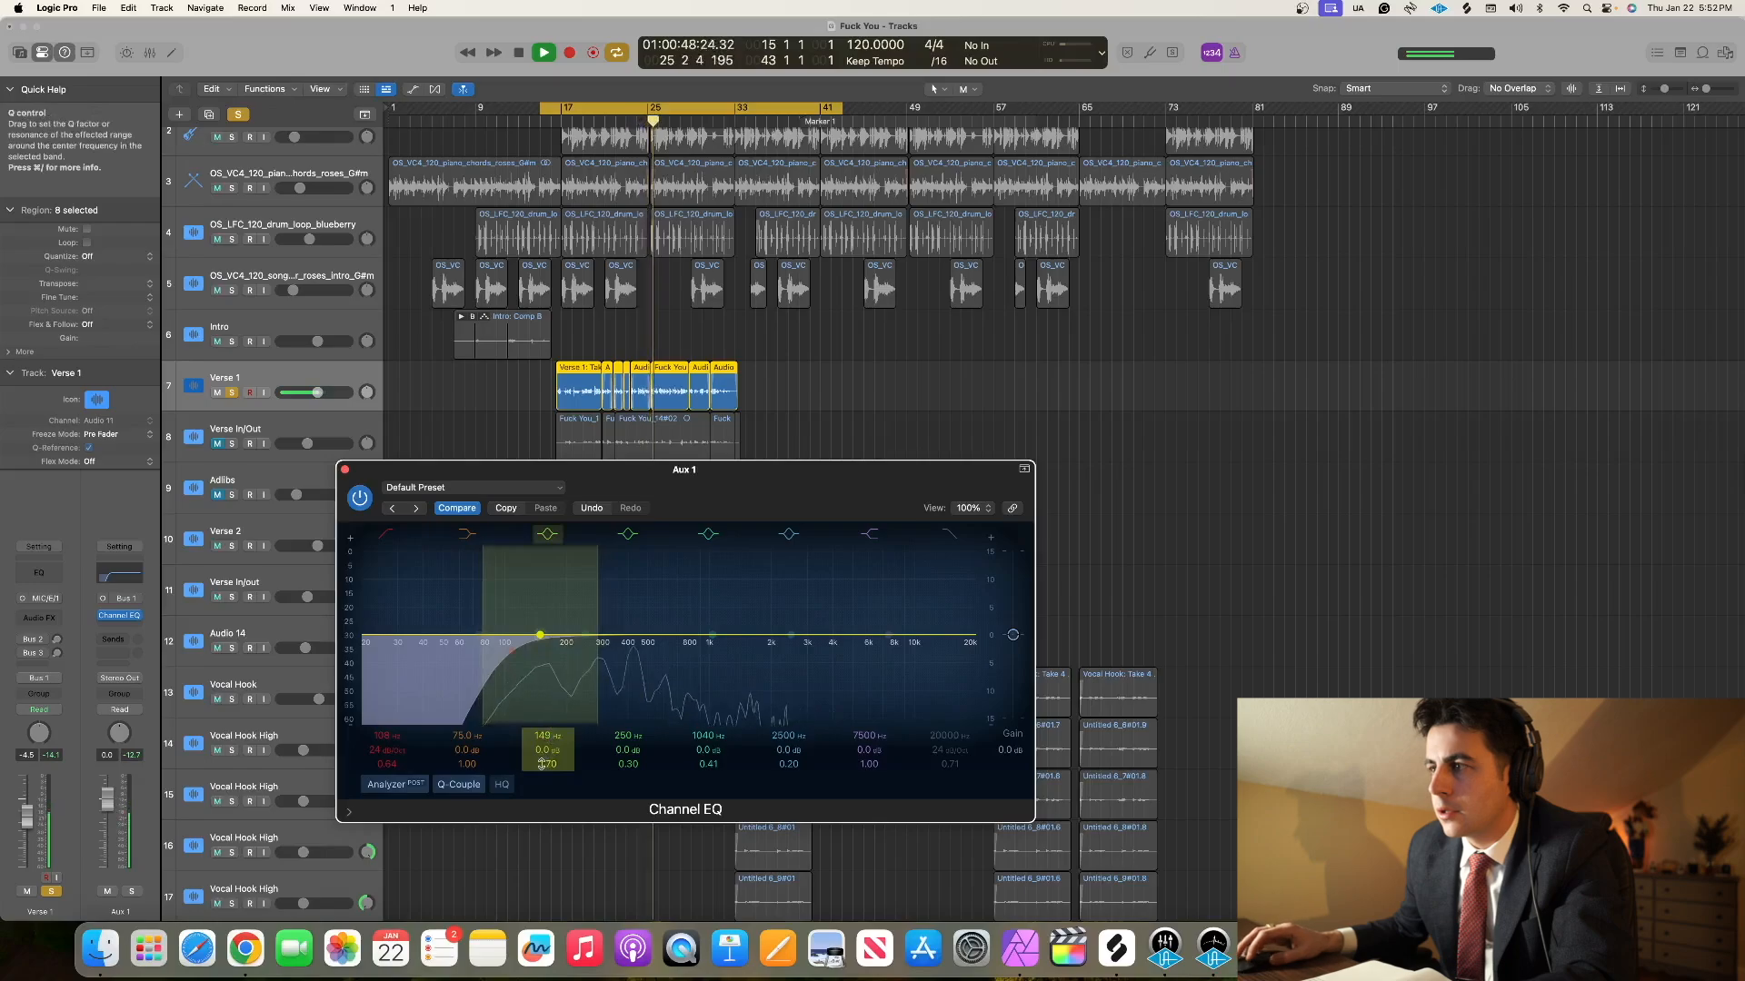
drag(540, 634, 537, 543)
drag(537, 645, 539, 649)
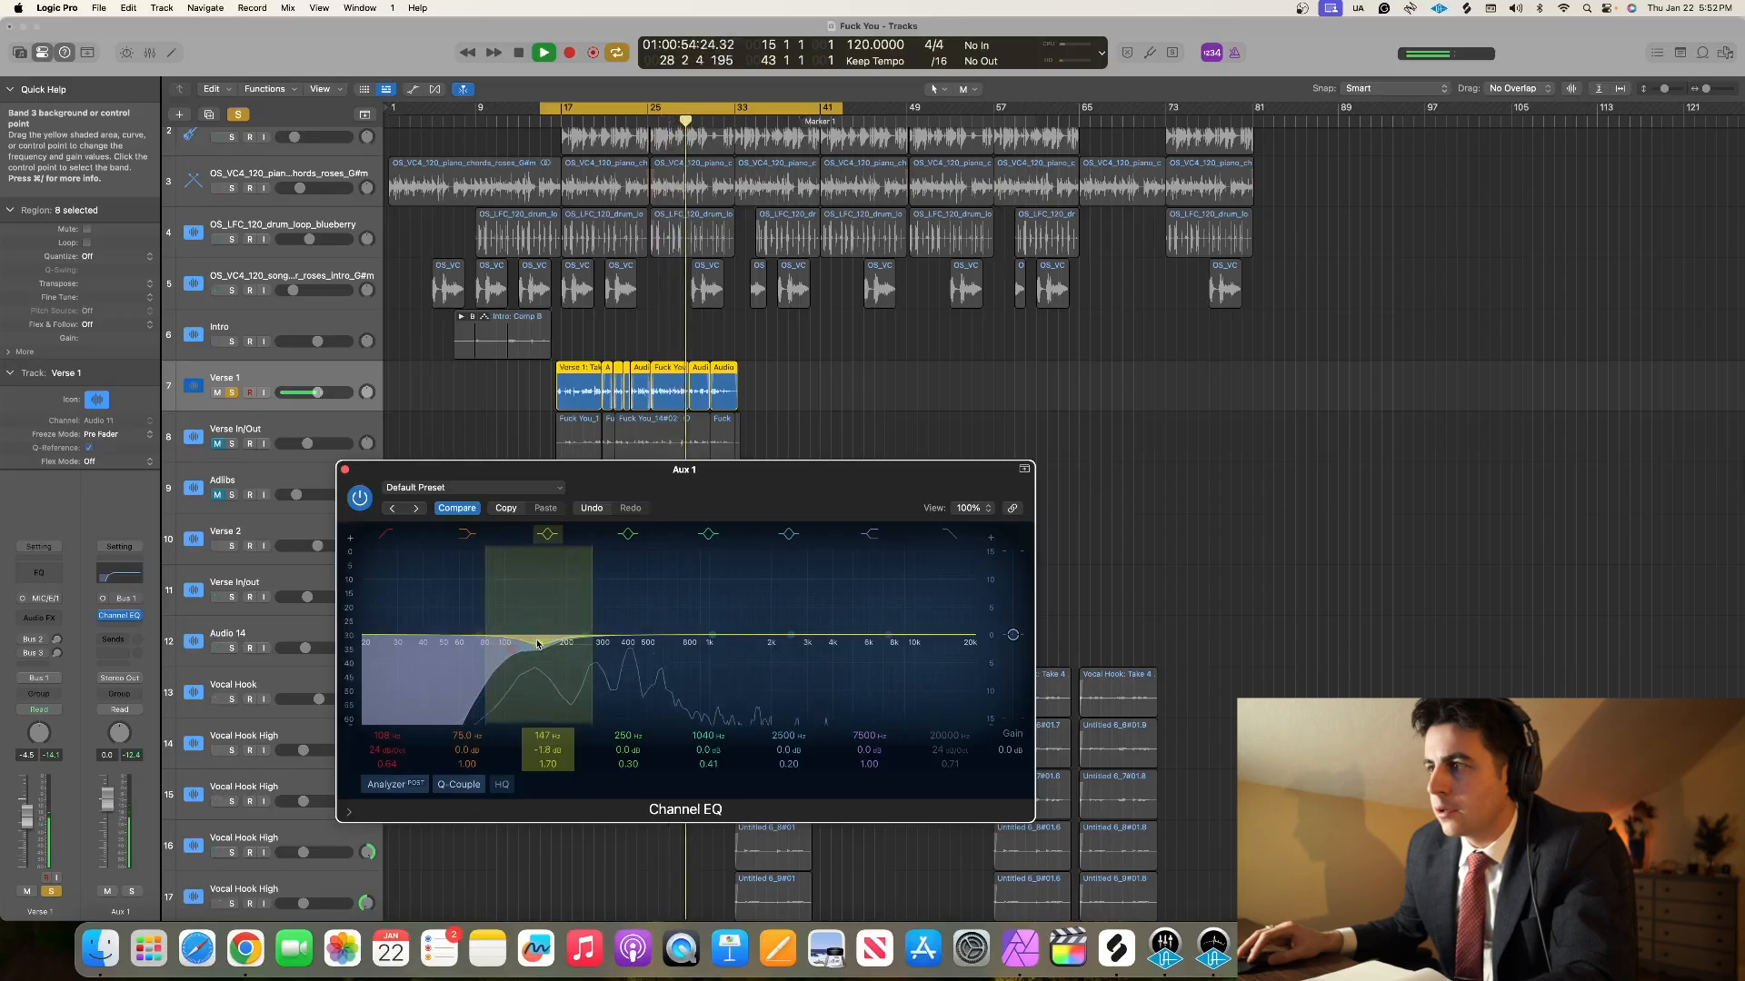
drag(595, 692, 599, 648)
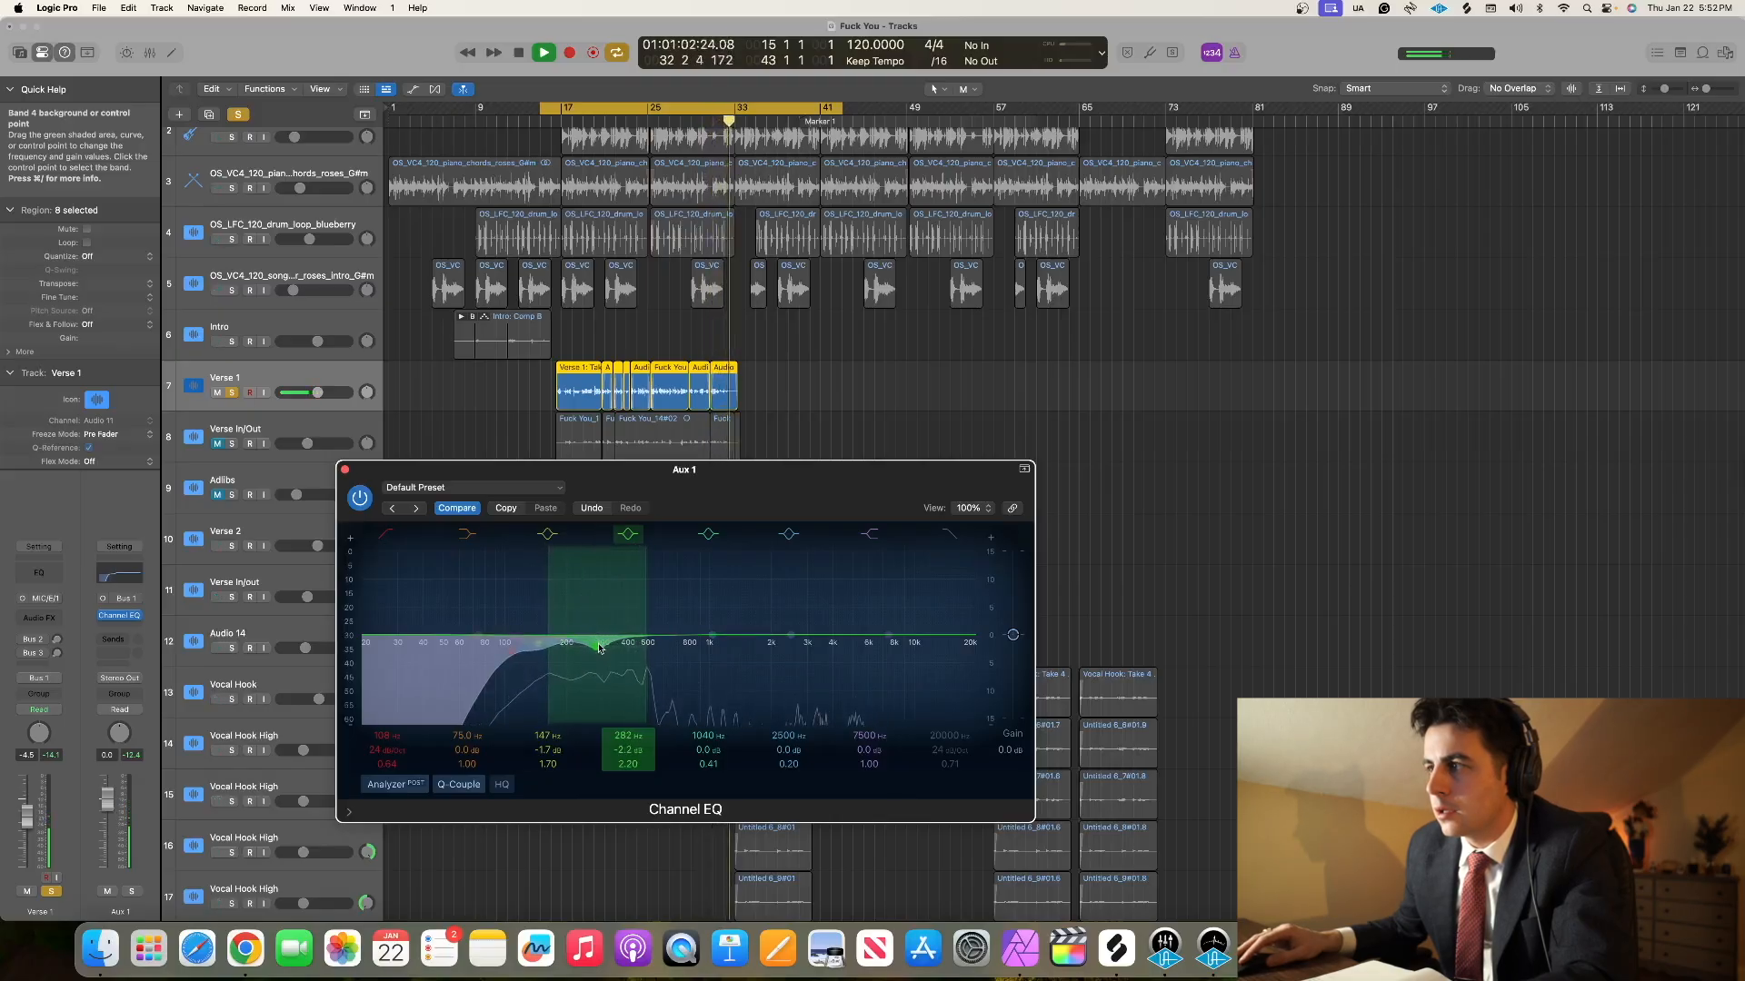
- Cut 2.1 dB at 3480 Hz and 1.9 dB at 428 Hz, both with Q 5.00, and stop playback with the EQ closed
drag(789, 765, 787, 768)
drag(792, 636, 804, 558)
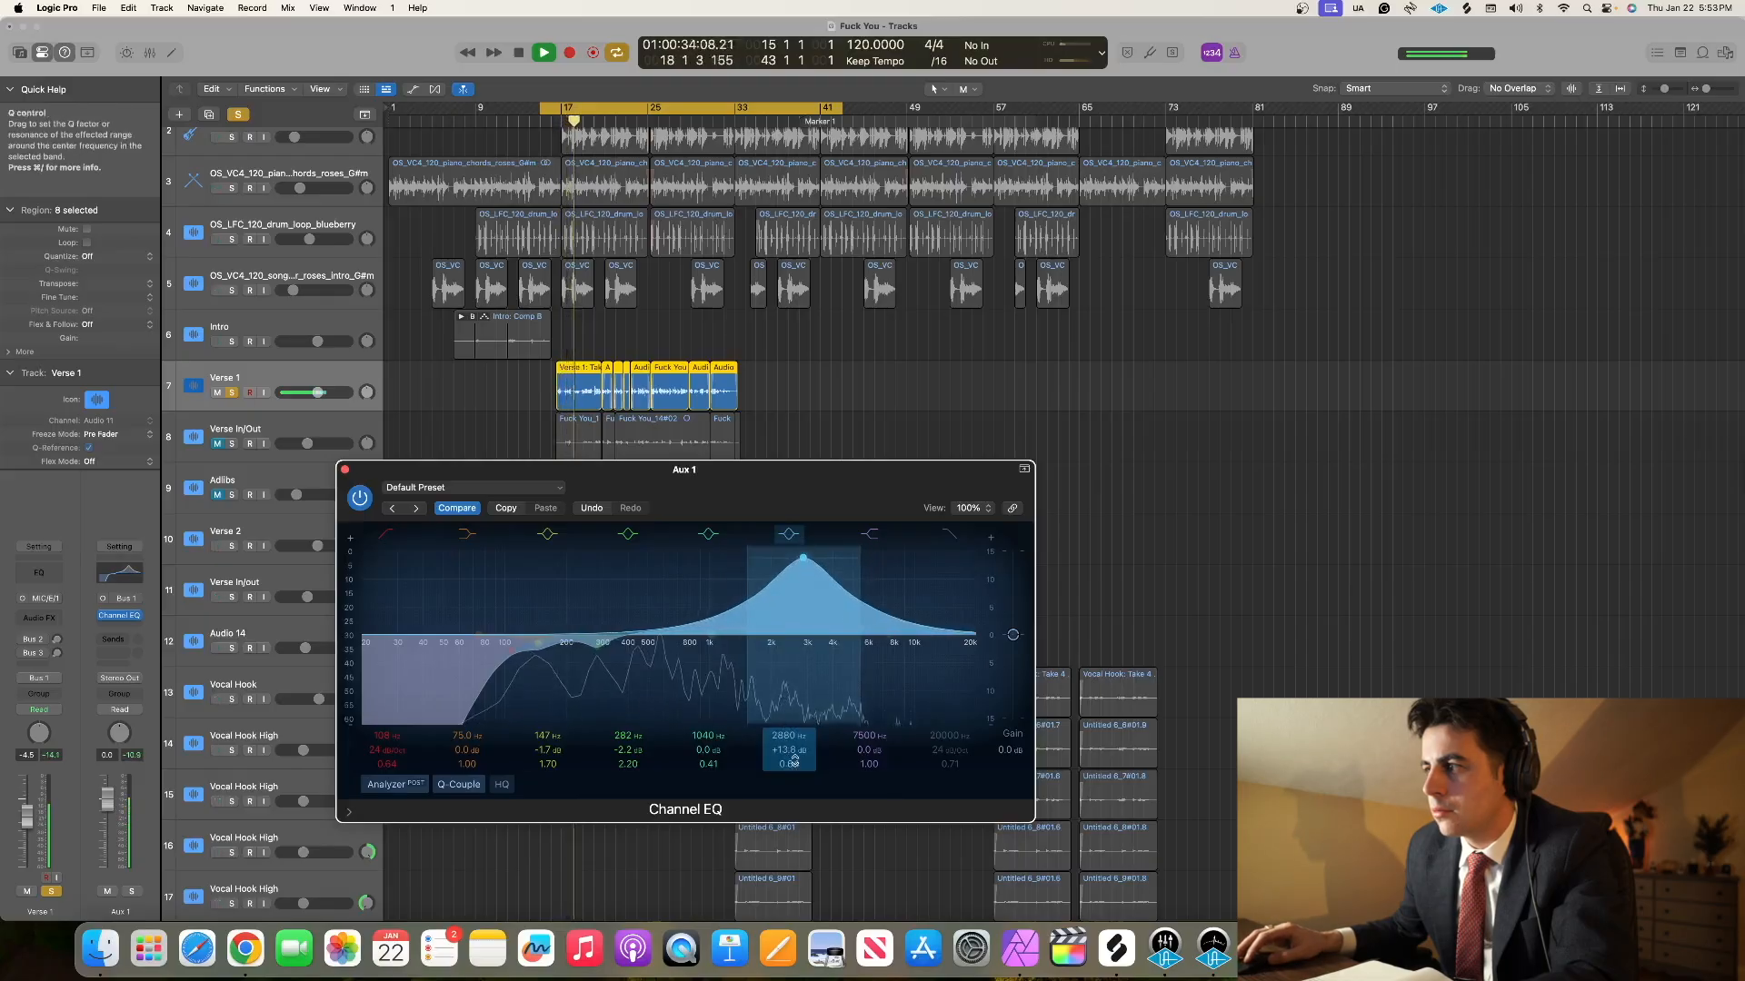
drag(789, 764, 789, 724)
drag(803, 557, 819, 670)
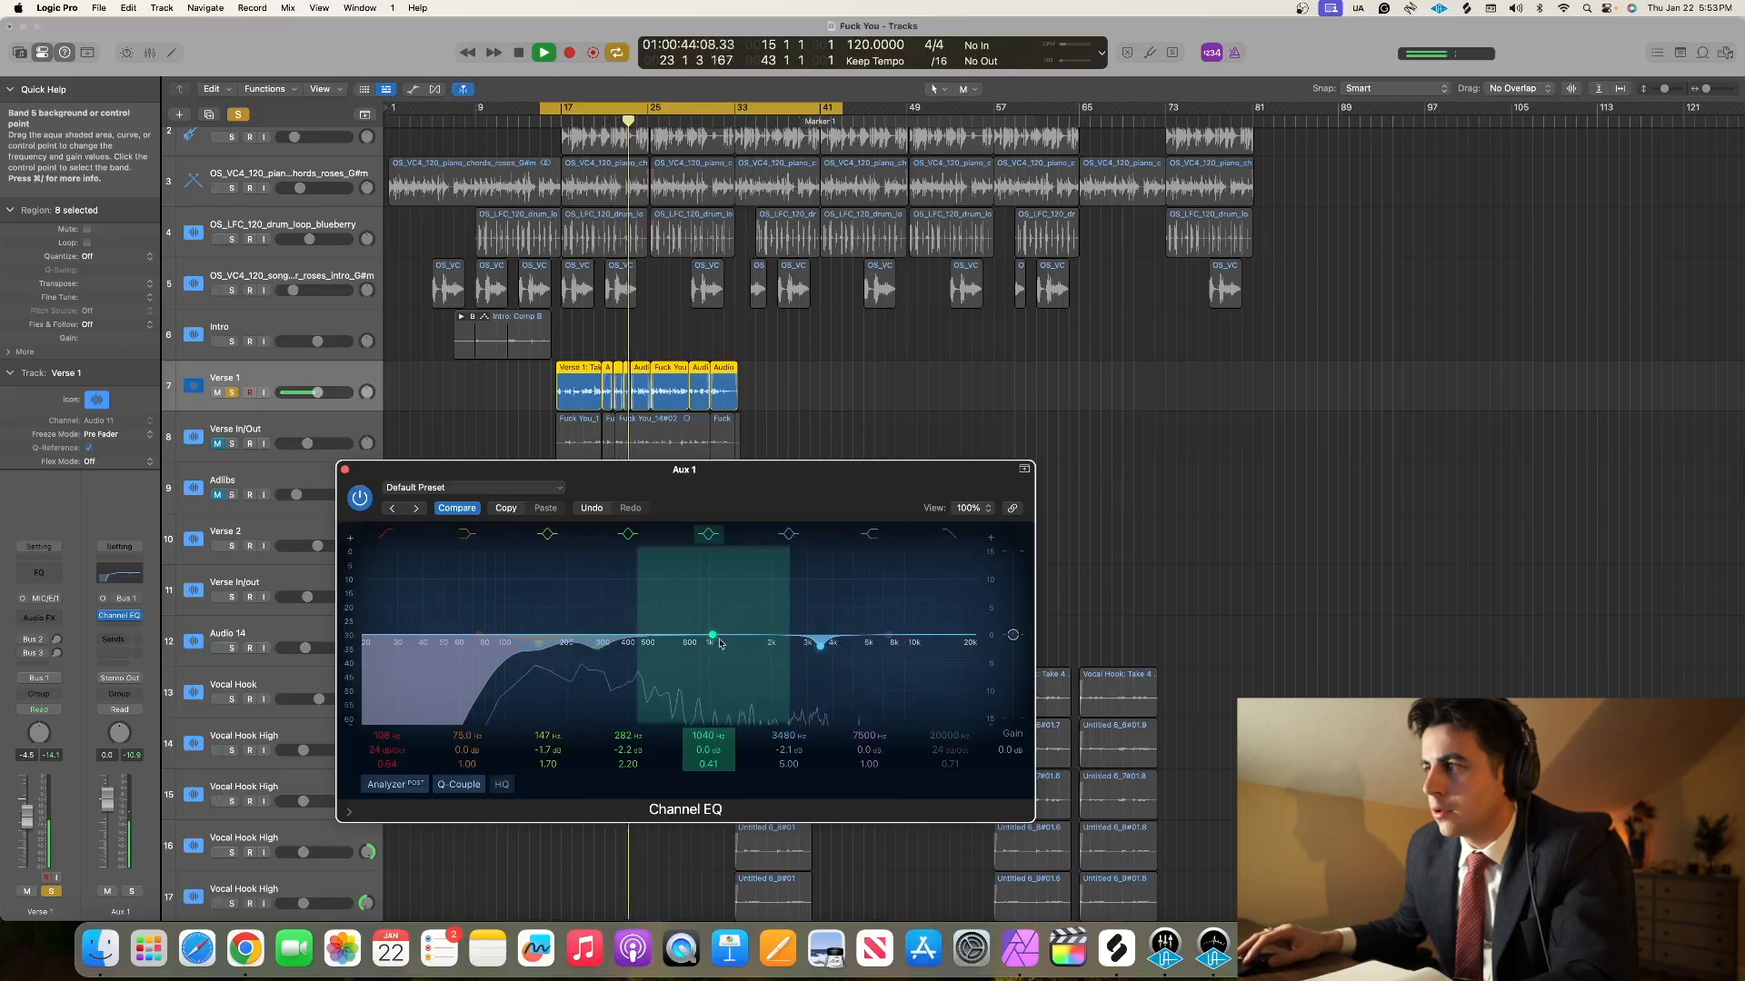
mouse_move(713, 642)
mouse_down()
mouse_move(713, 531)
mouse_move(637, 524)
mouse_move(605, 640)
mouse_move(637, 652)
mouse_up()
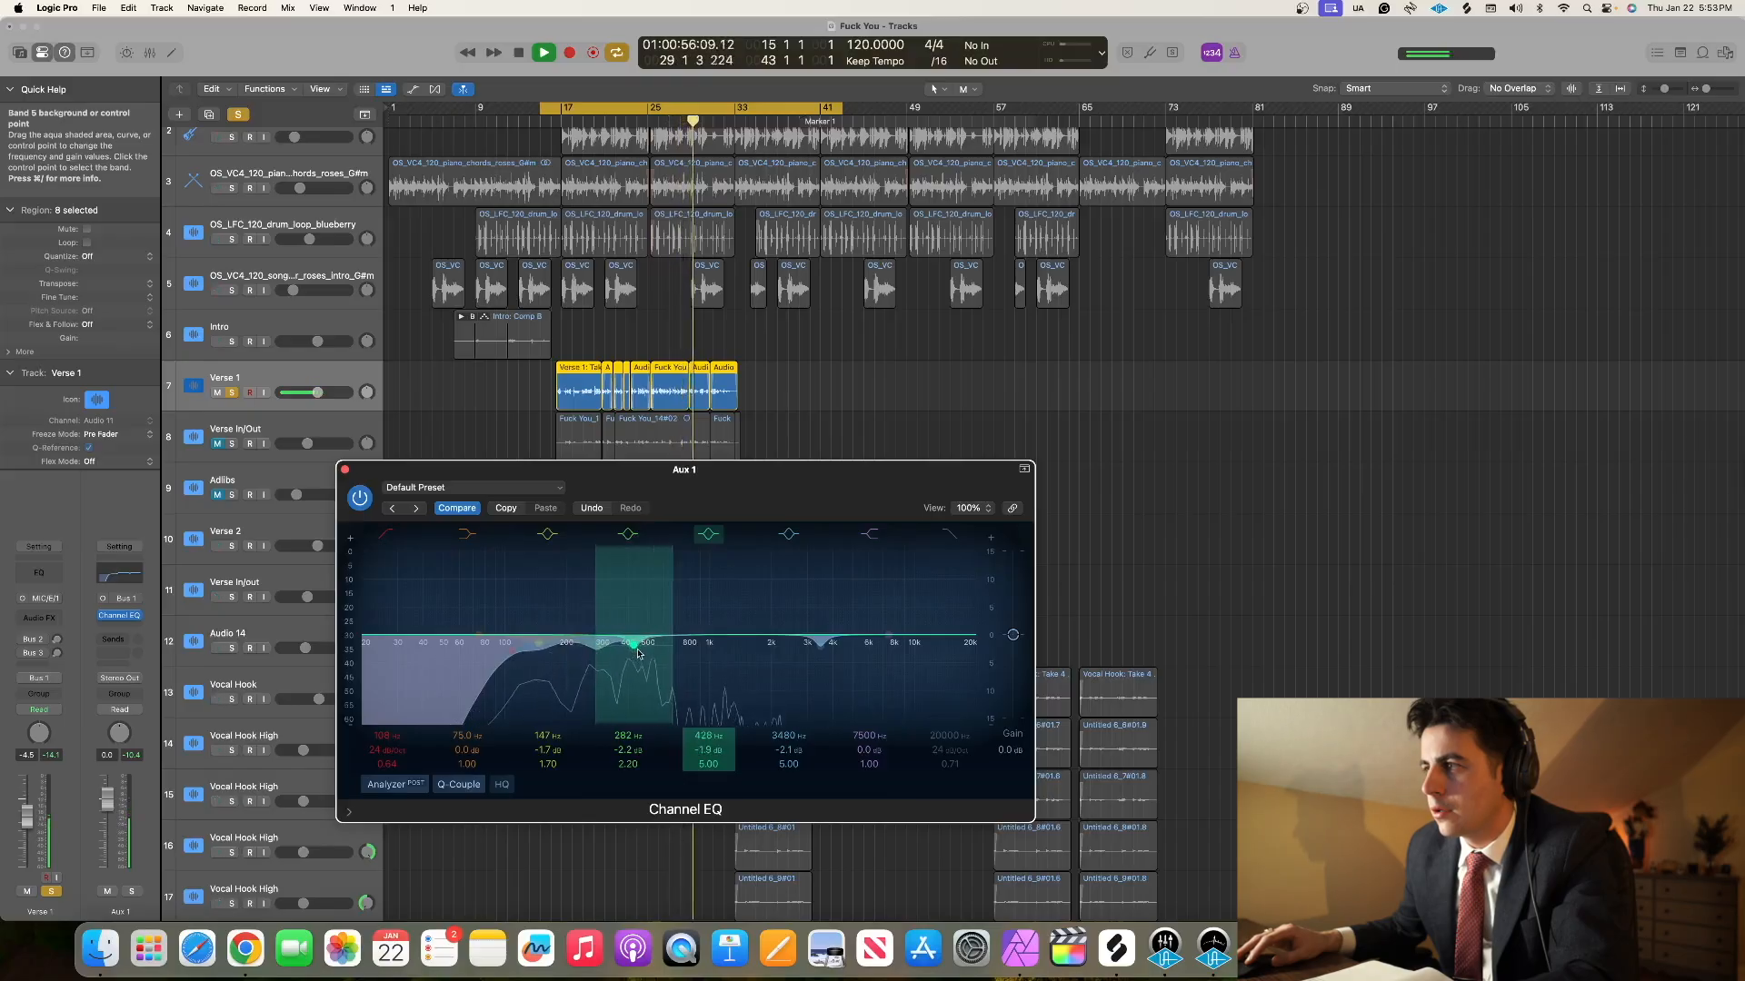
click(344, 471)
key(space)
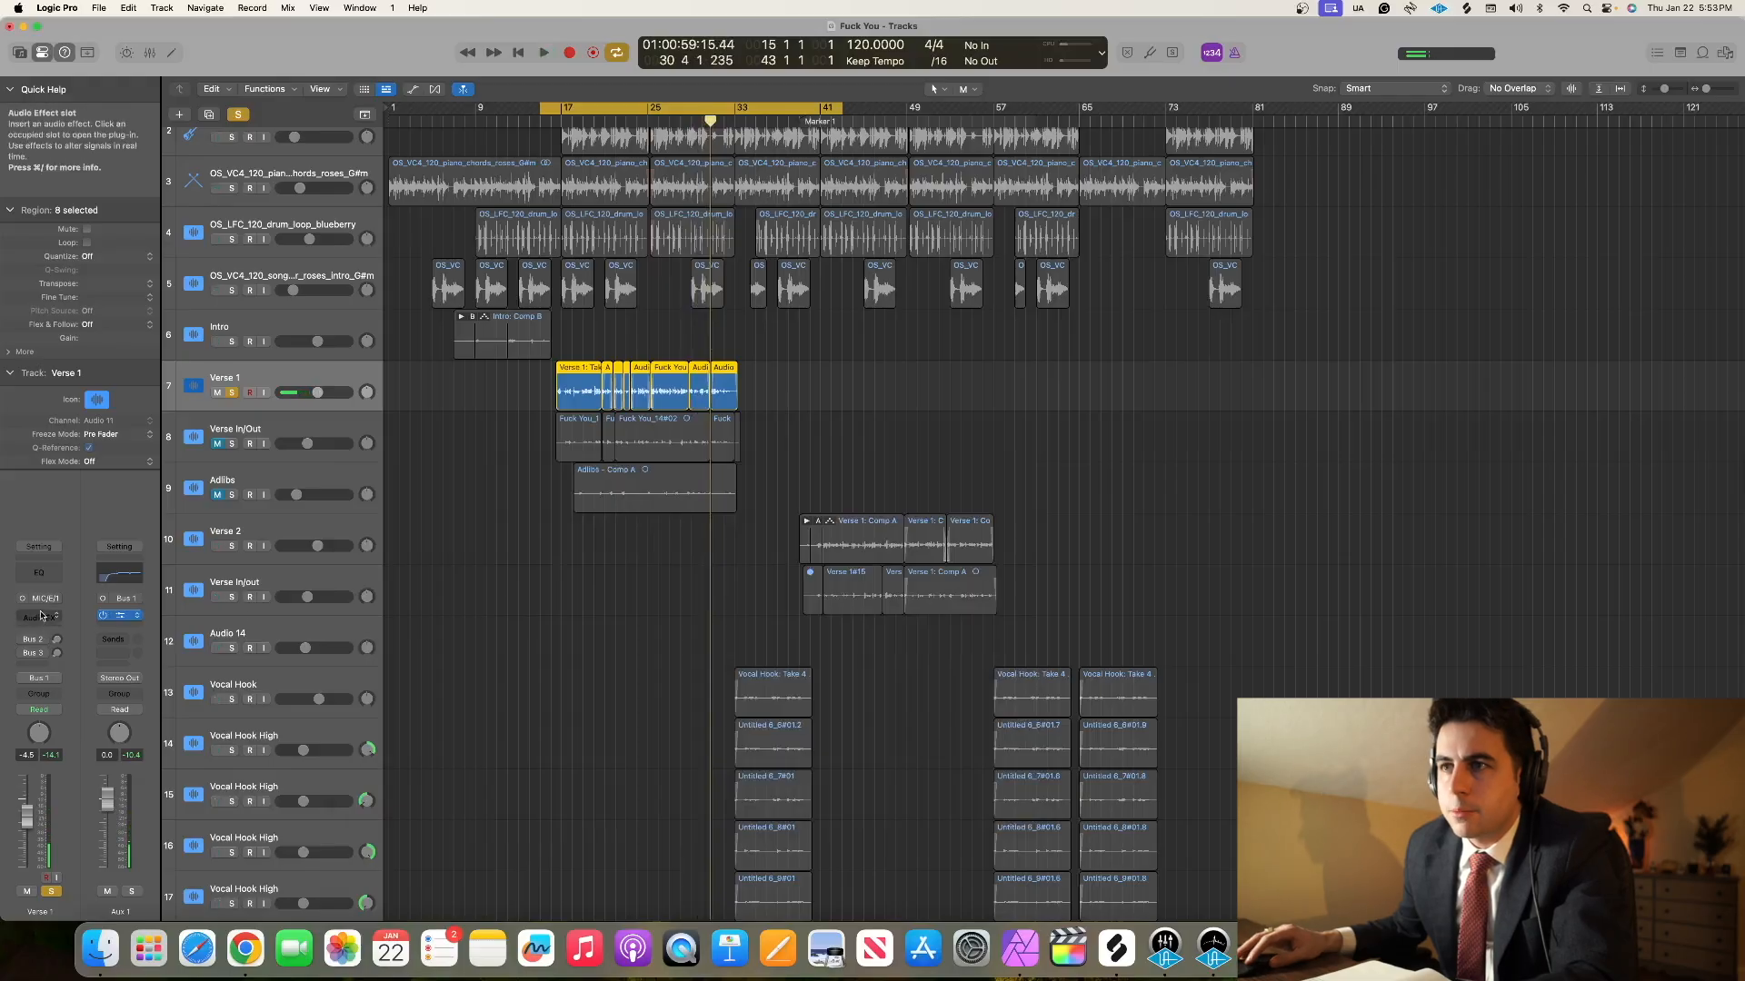
- Reopen the Channel EQ on Aux 1, review its band settings and close it
click(120, 616)
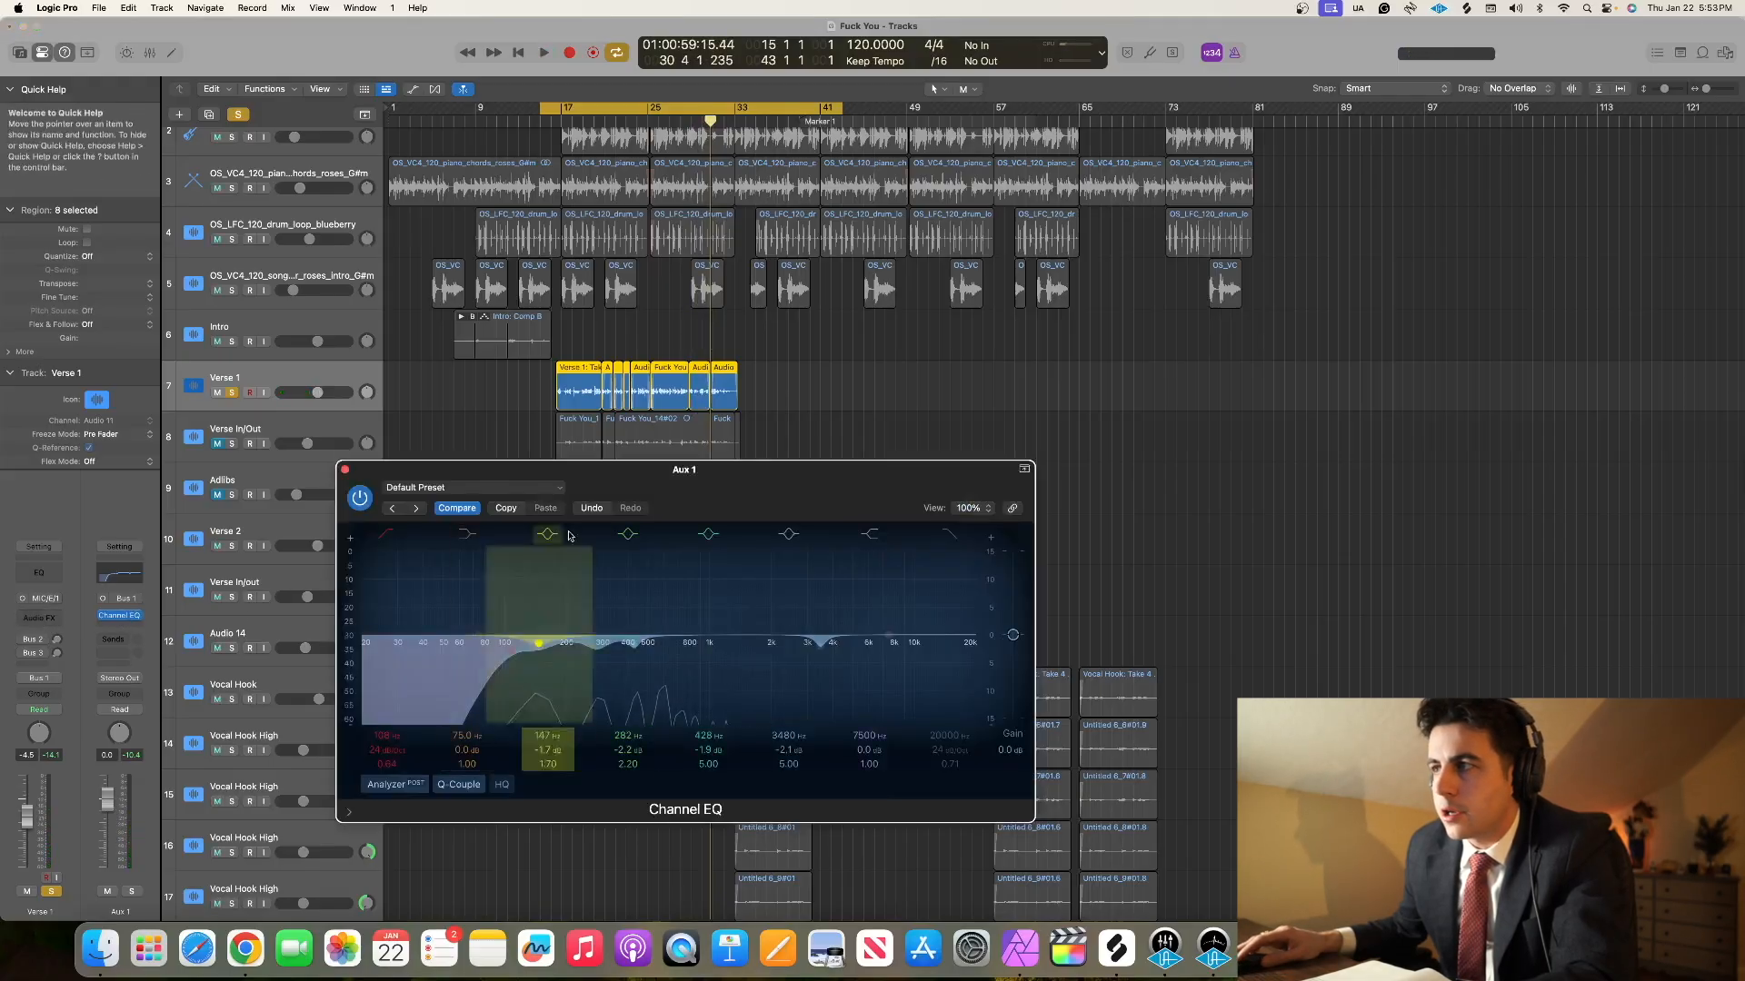
drag(766, 503, 726, 500)
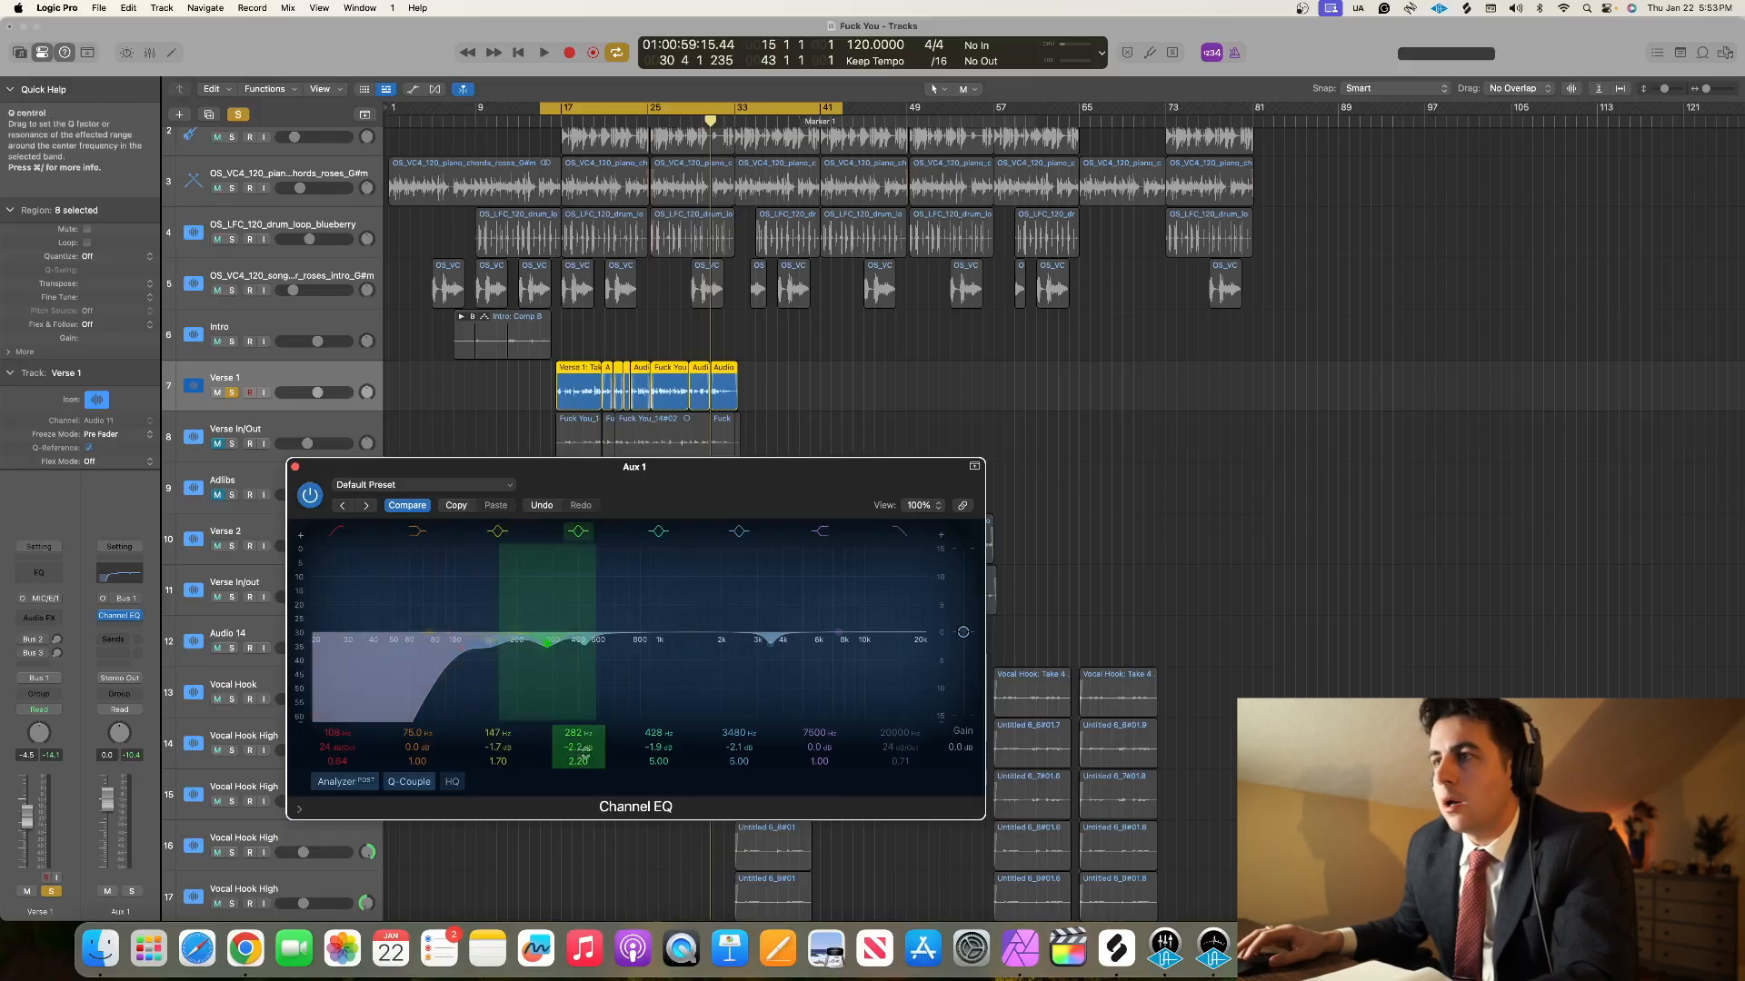
click(296, 468)
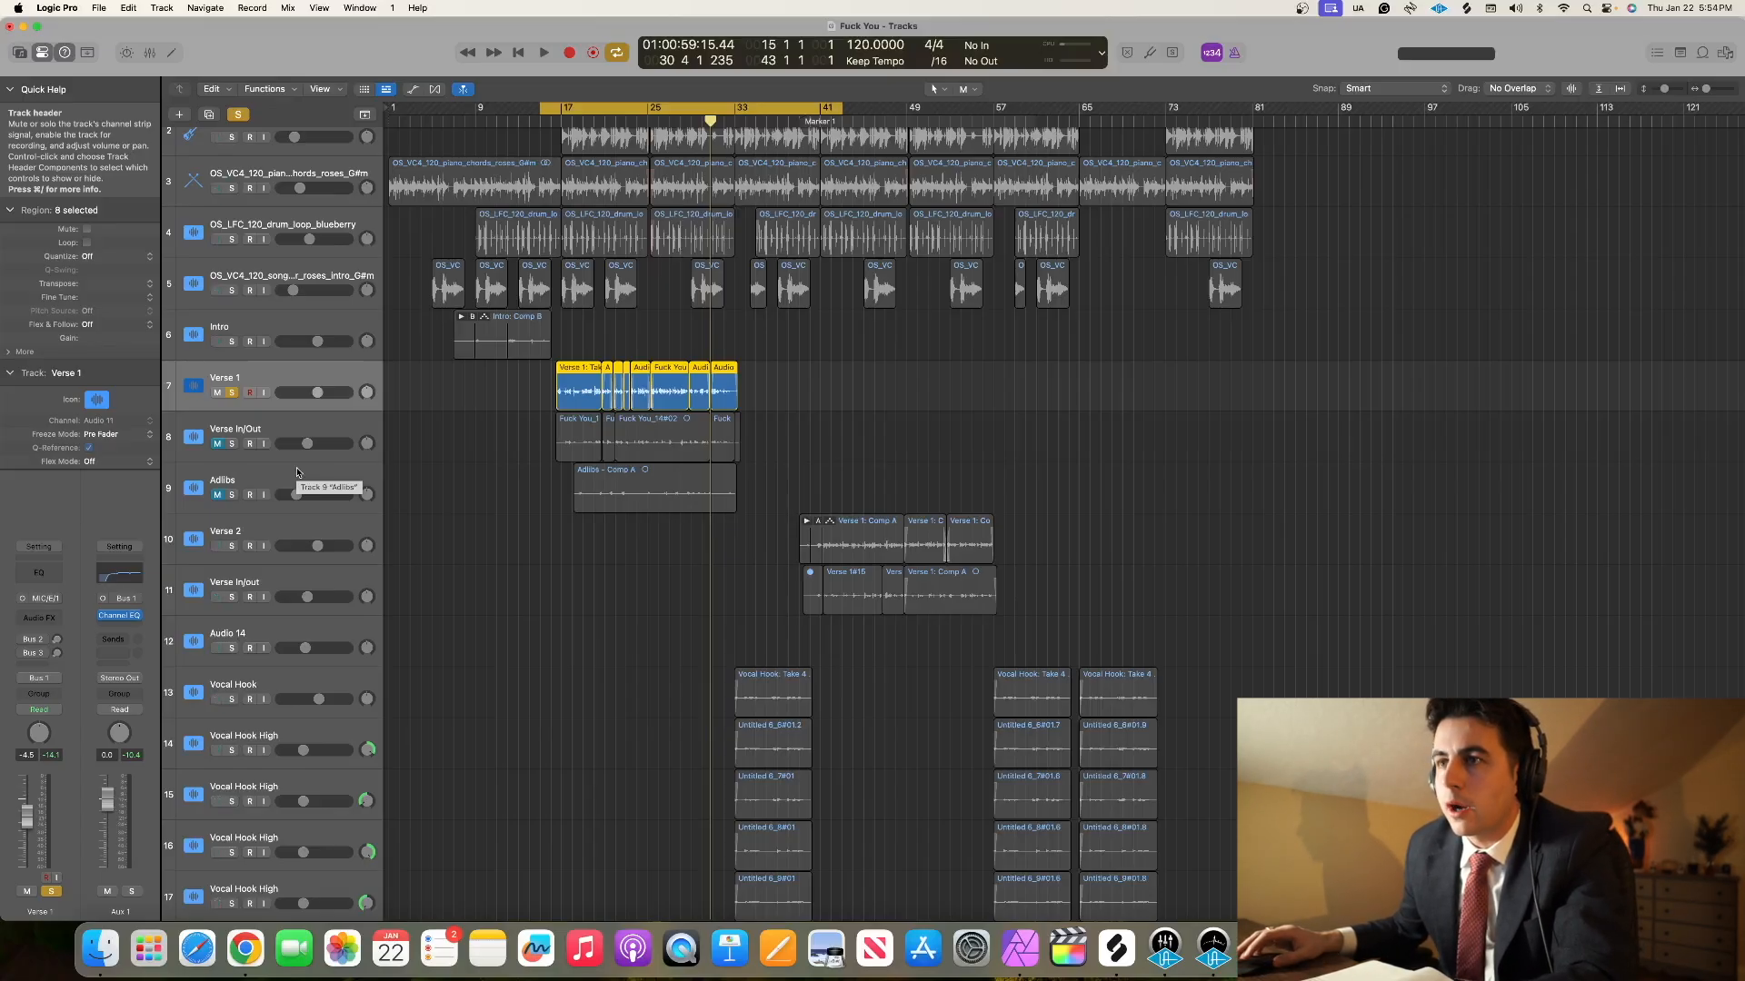
- Insert the mono UAD UA 1176 Rev A compressor from Universal Audio after the Channel EQ on Aux 1
click(128, 629)
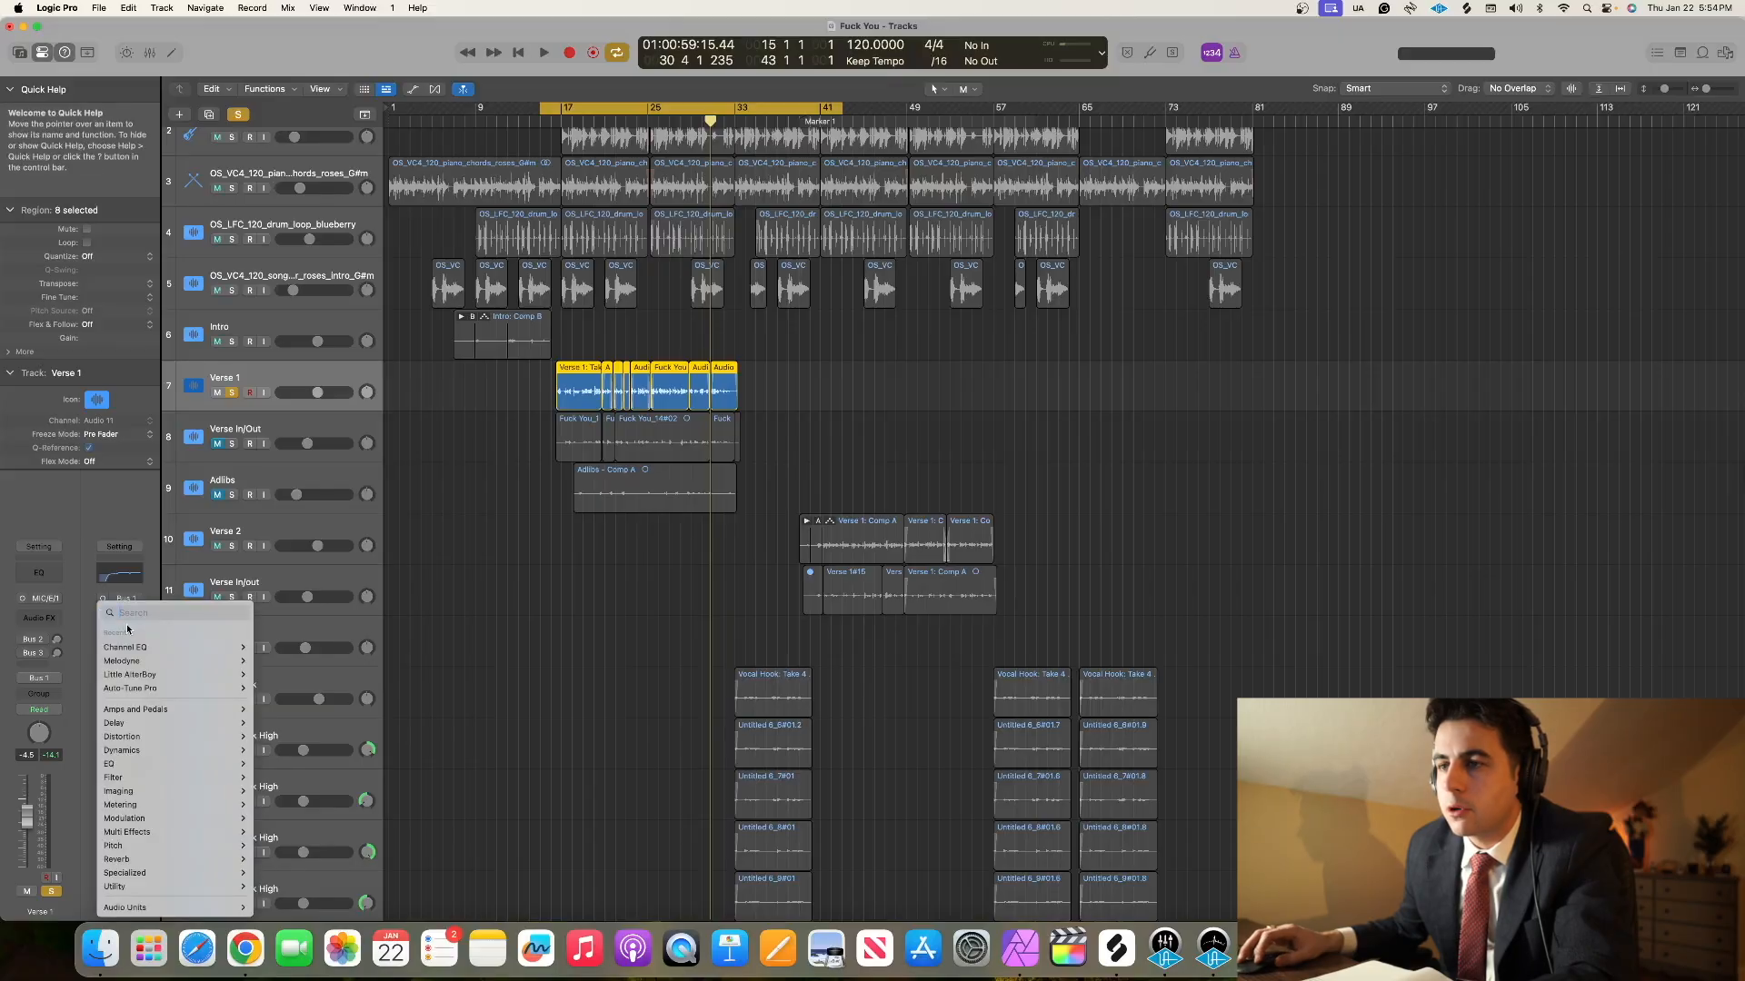
mouse_move(175, 907)
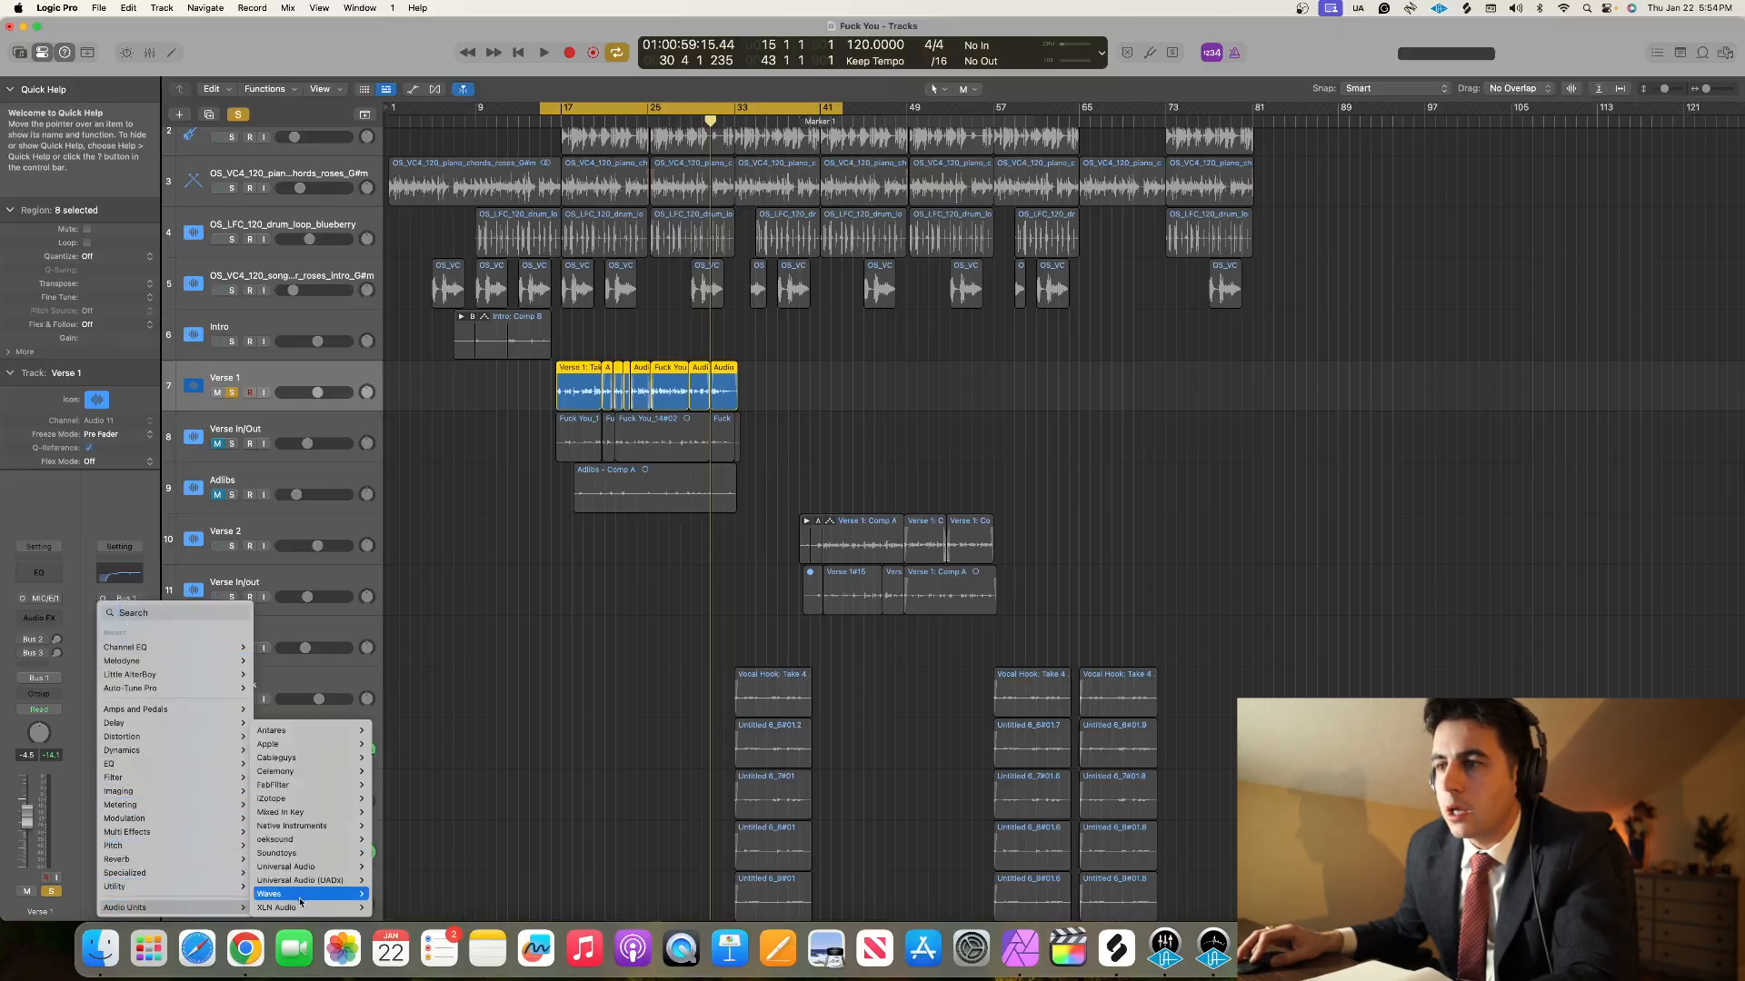
mouse_move(290, 829)
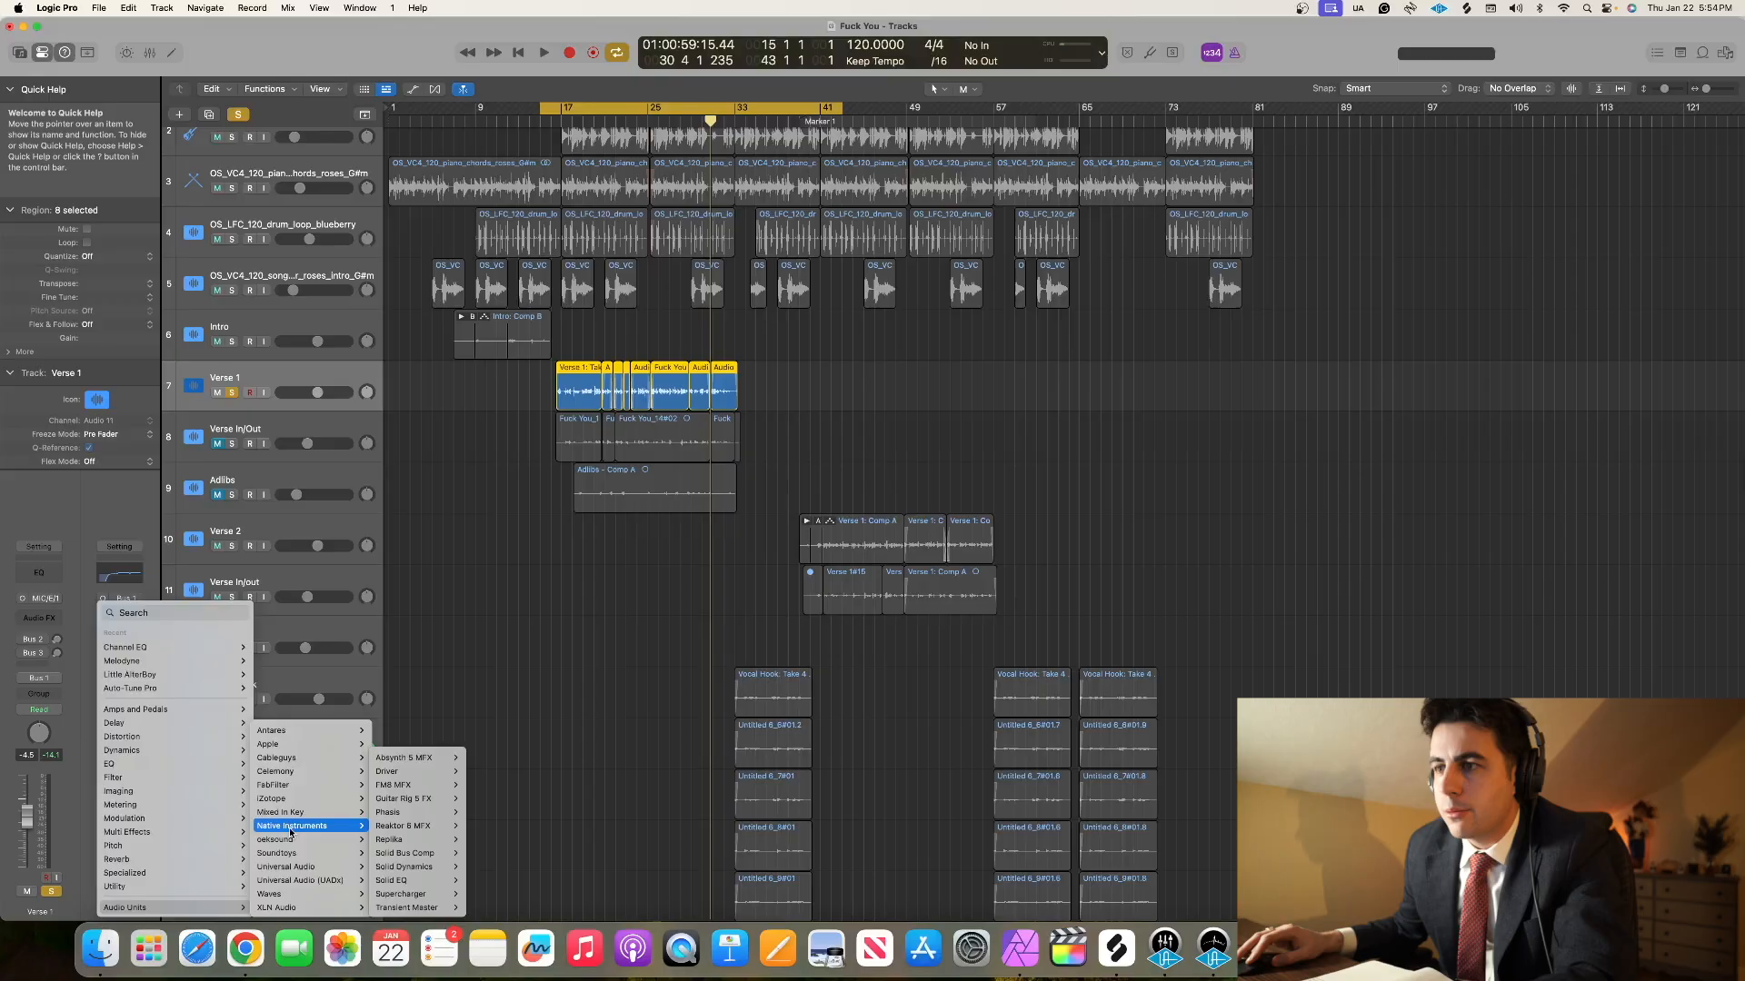
mouse_move(287, 867)
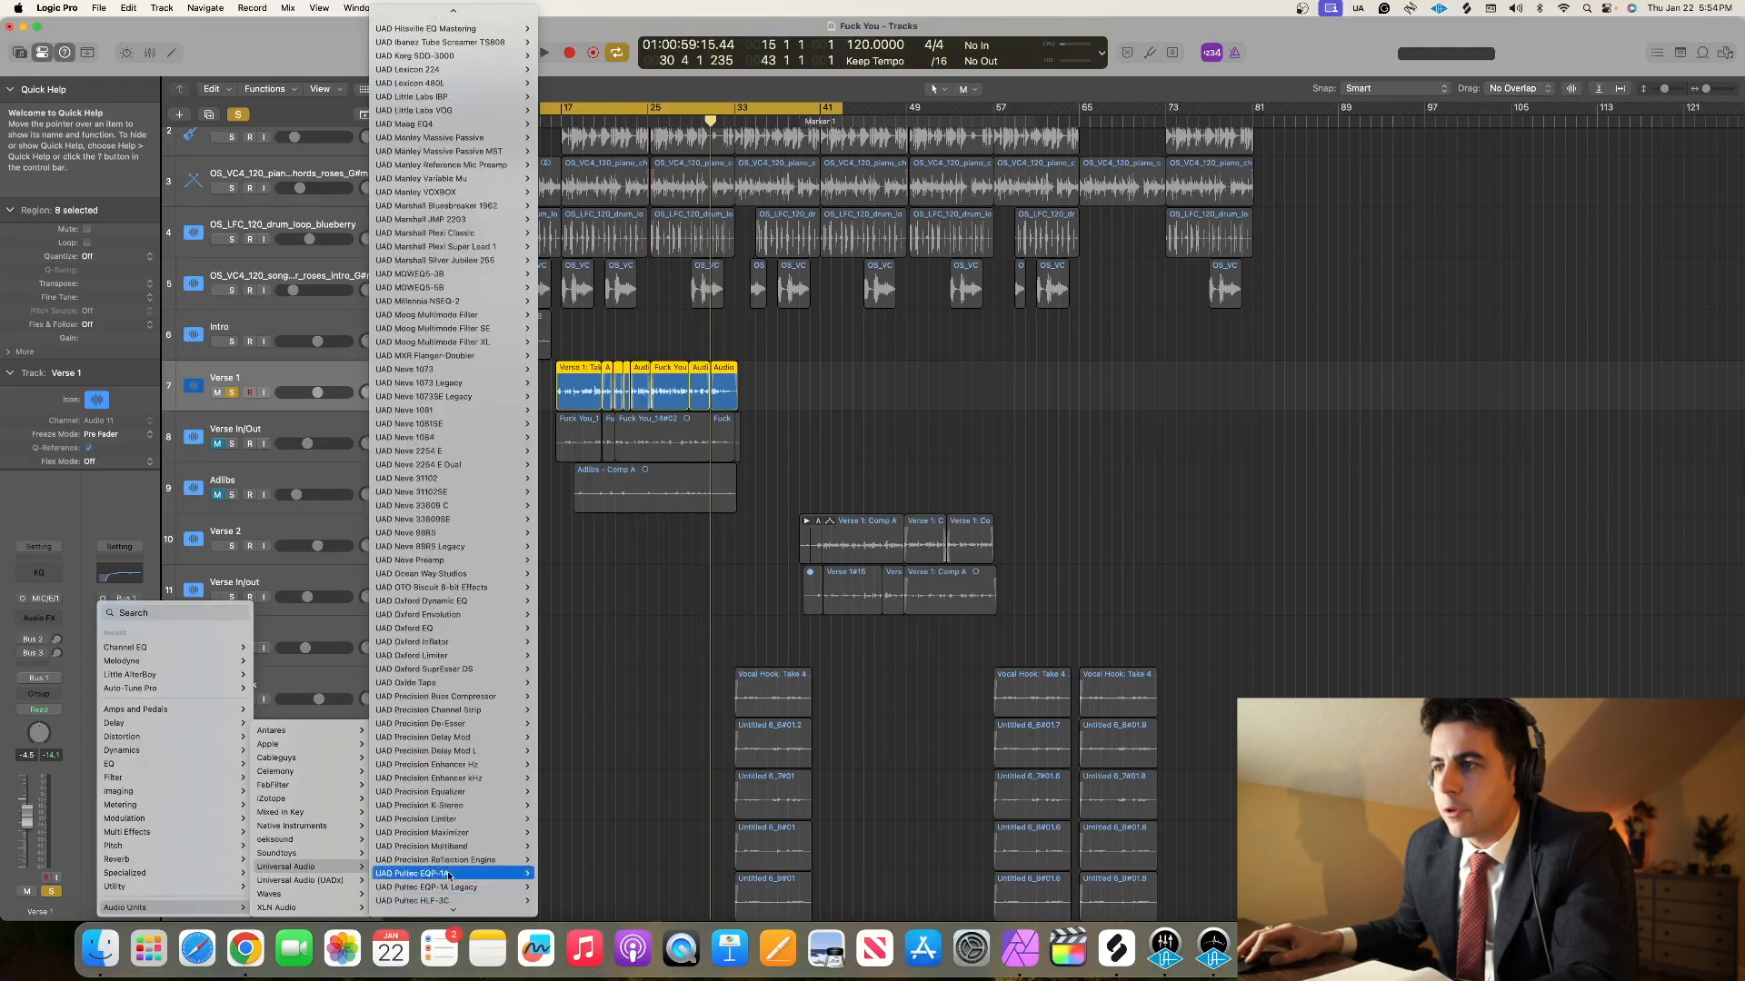
mouse_move(445, 863)
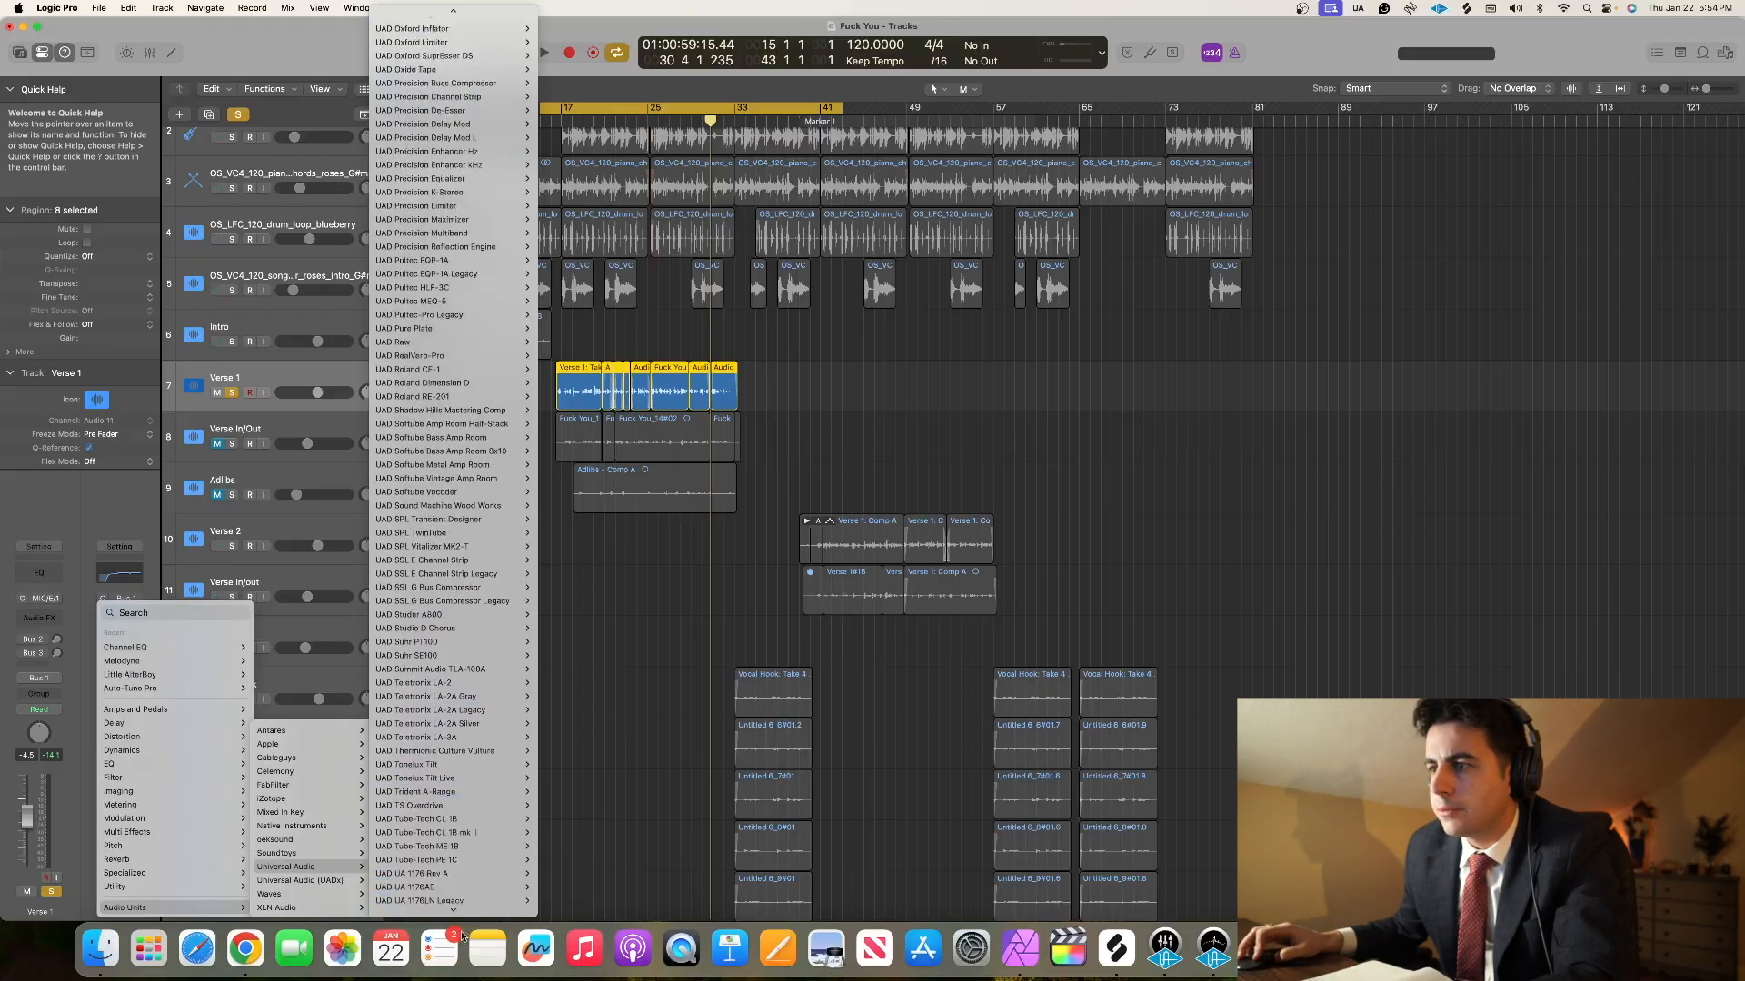
mouse_move(481, 749)
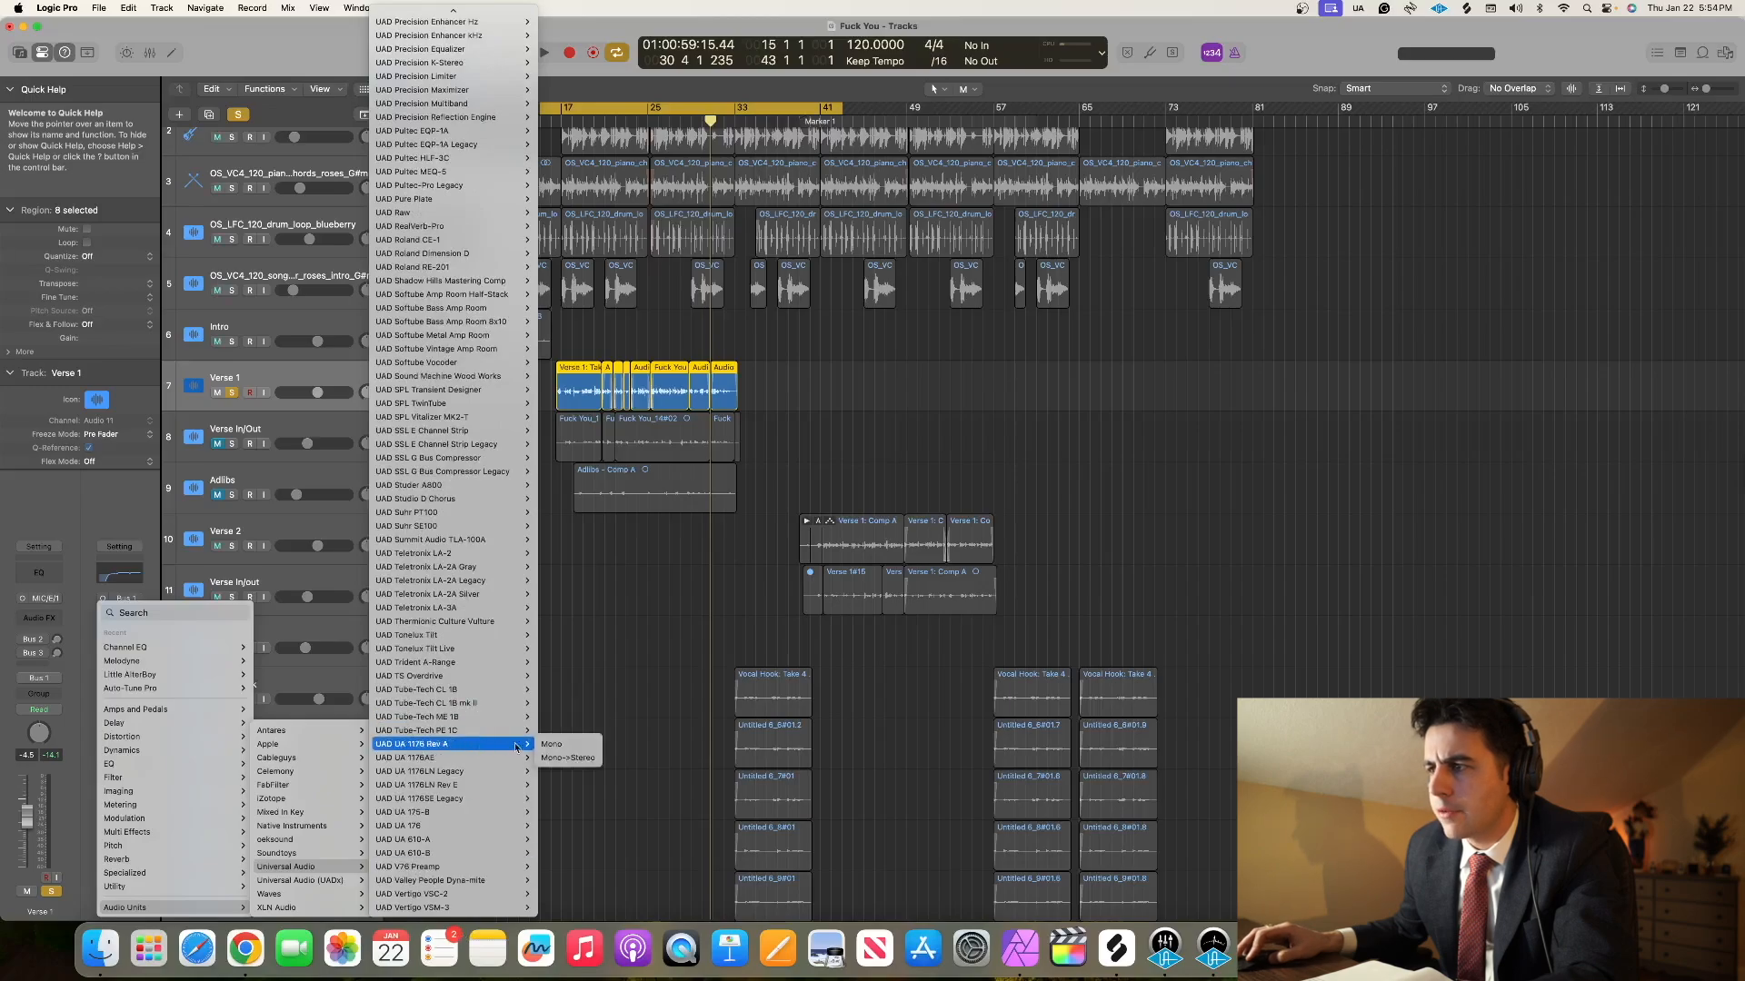
click(553, 745)
drag(864, 234, 749, 620)
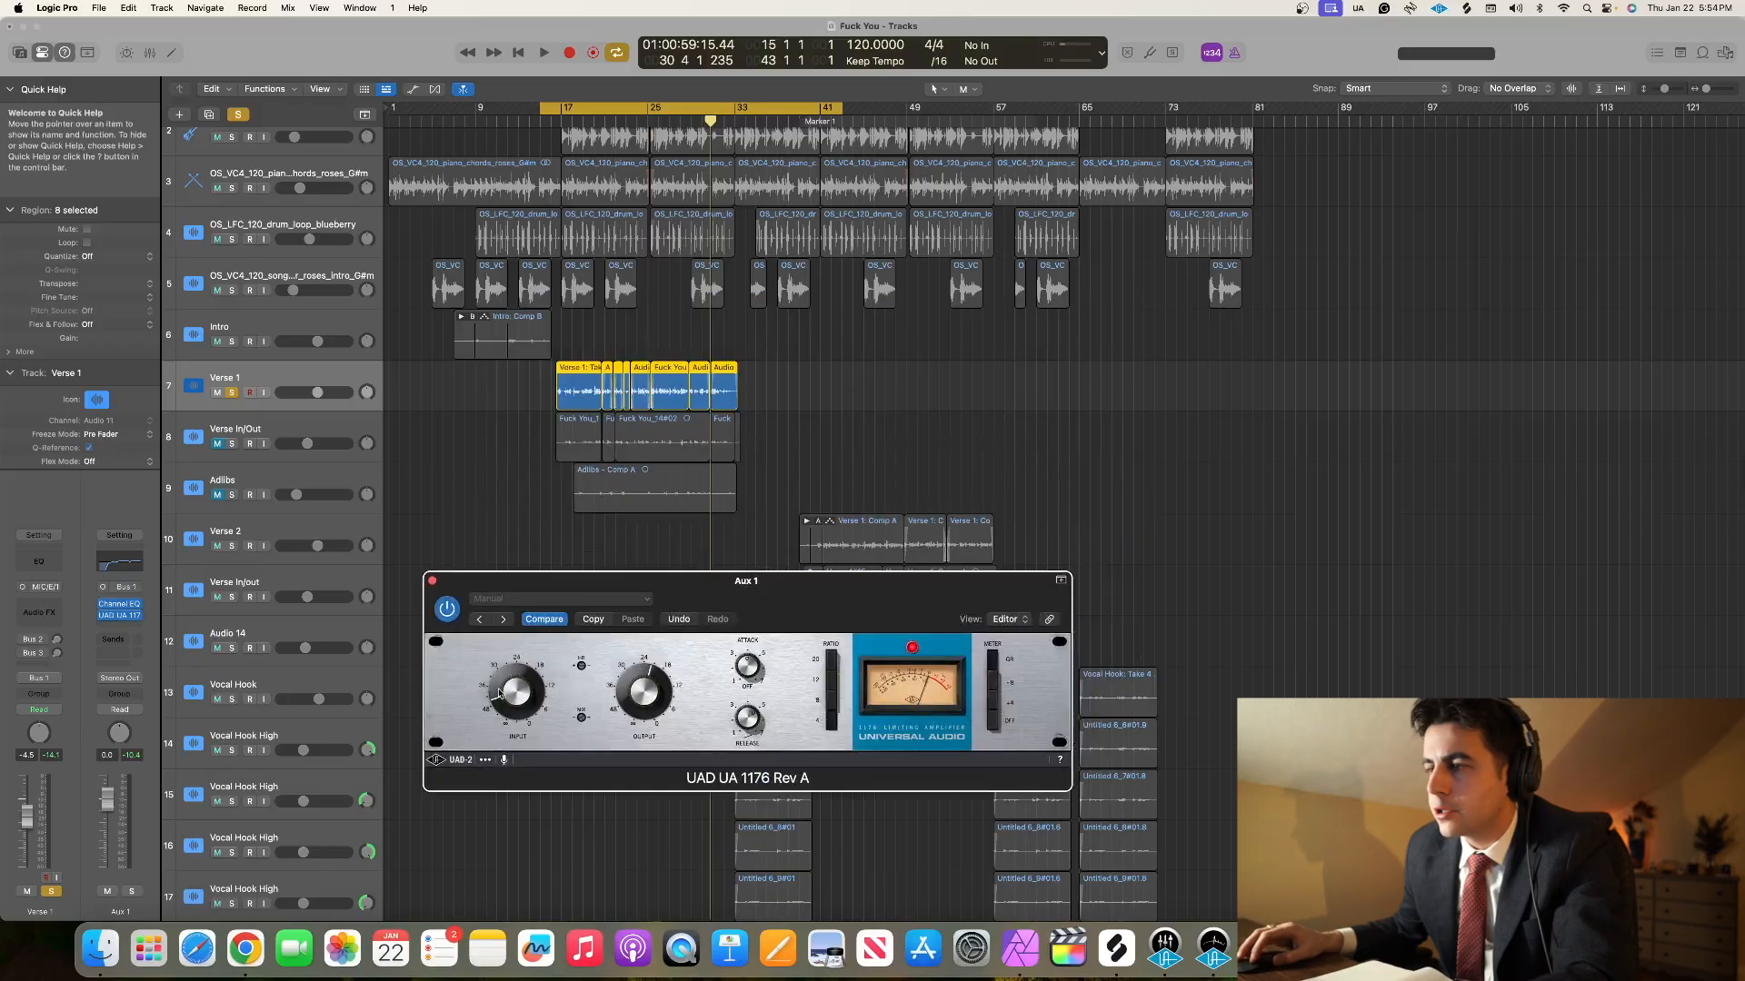
- Shift the cycle range to start at bar 16 and play the soloed verse through the 1176 compressor
key(space)
drag(570, 107, 580, 107)
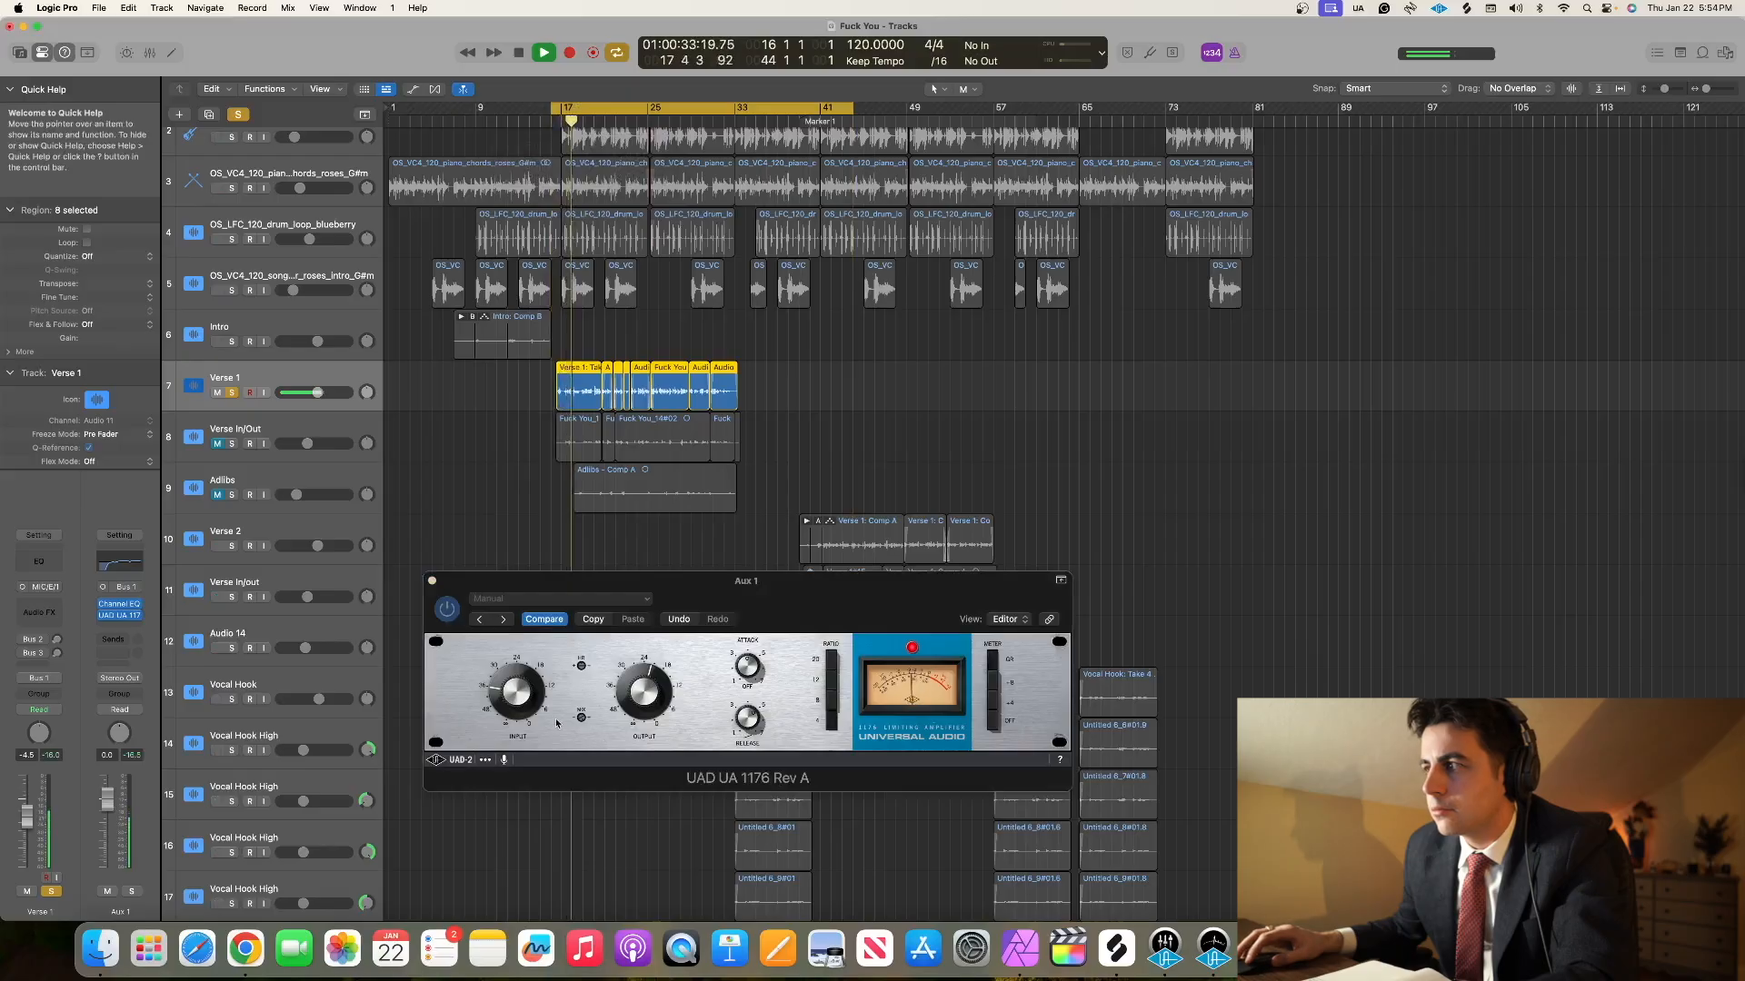
click(641, 709)
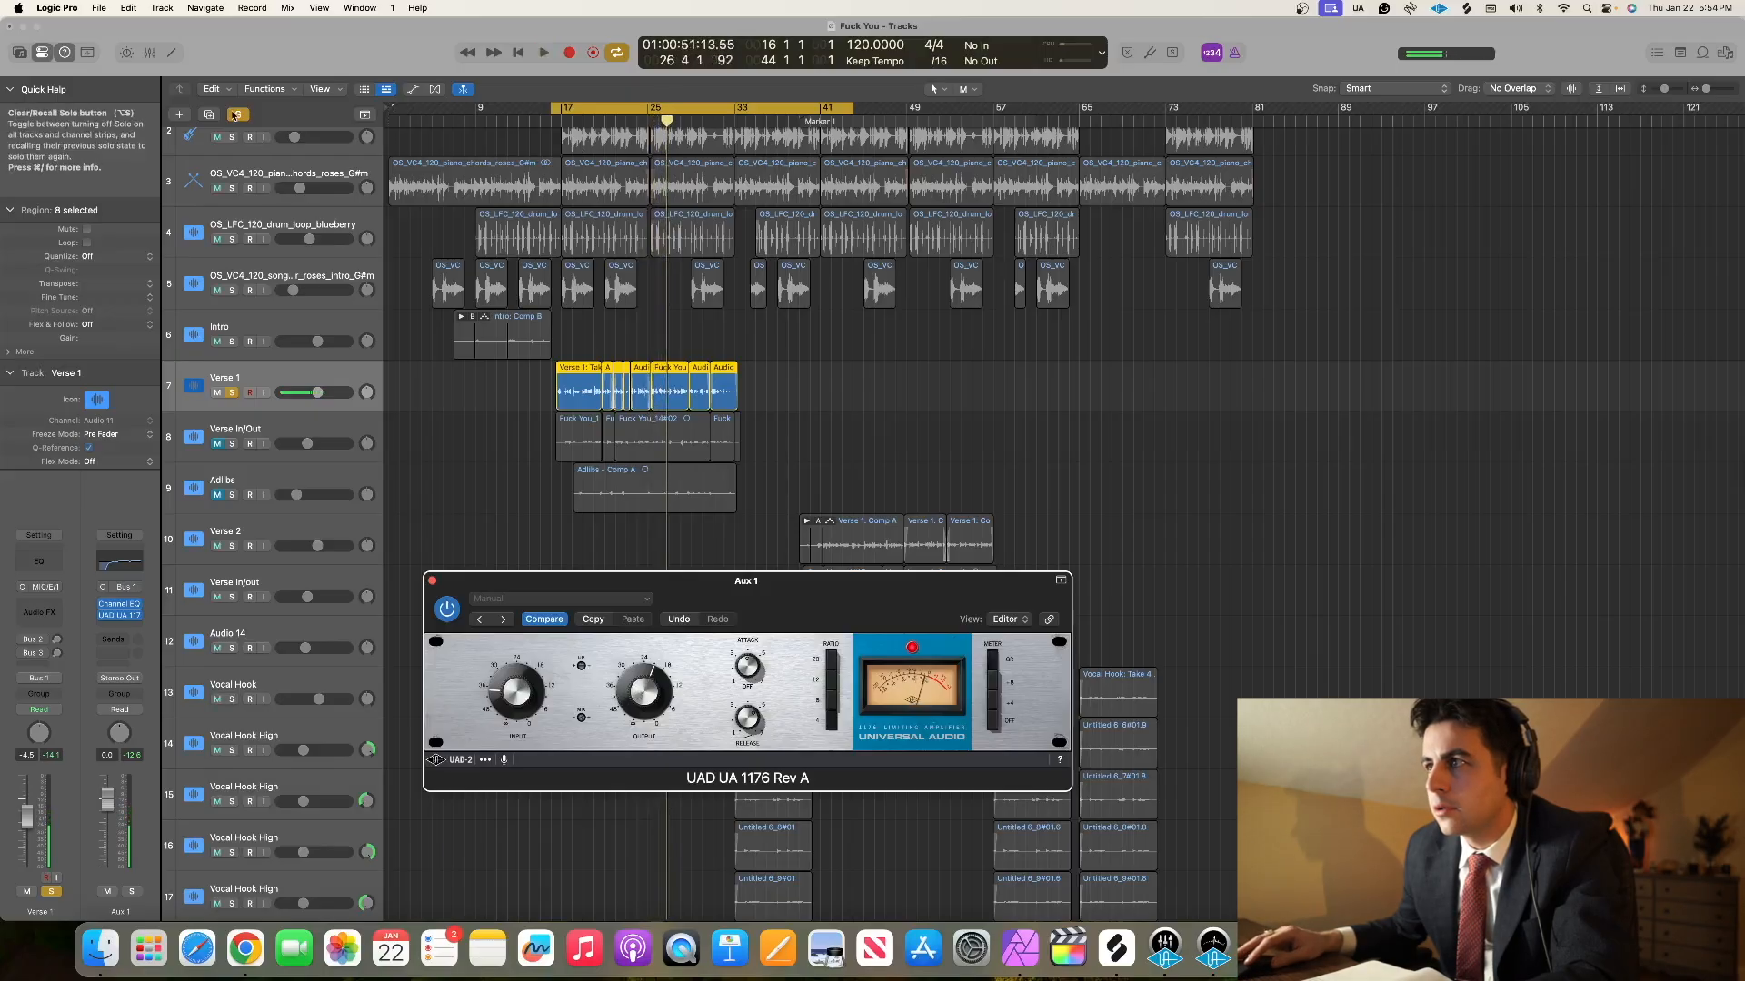
- Clear the solo on Verse 1 and restart playback to hear the compressed vocal in the full mix
click(238, 115)
key(space)
key(space)
drag(722, 600, 714, 586)
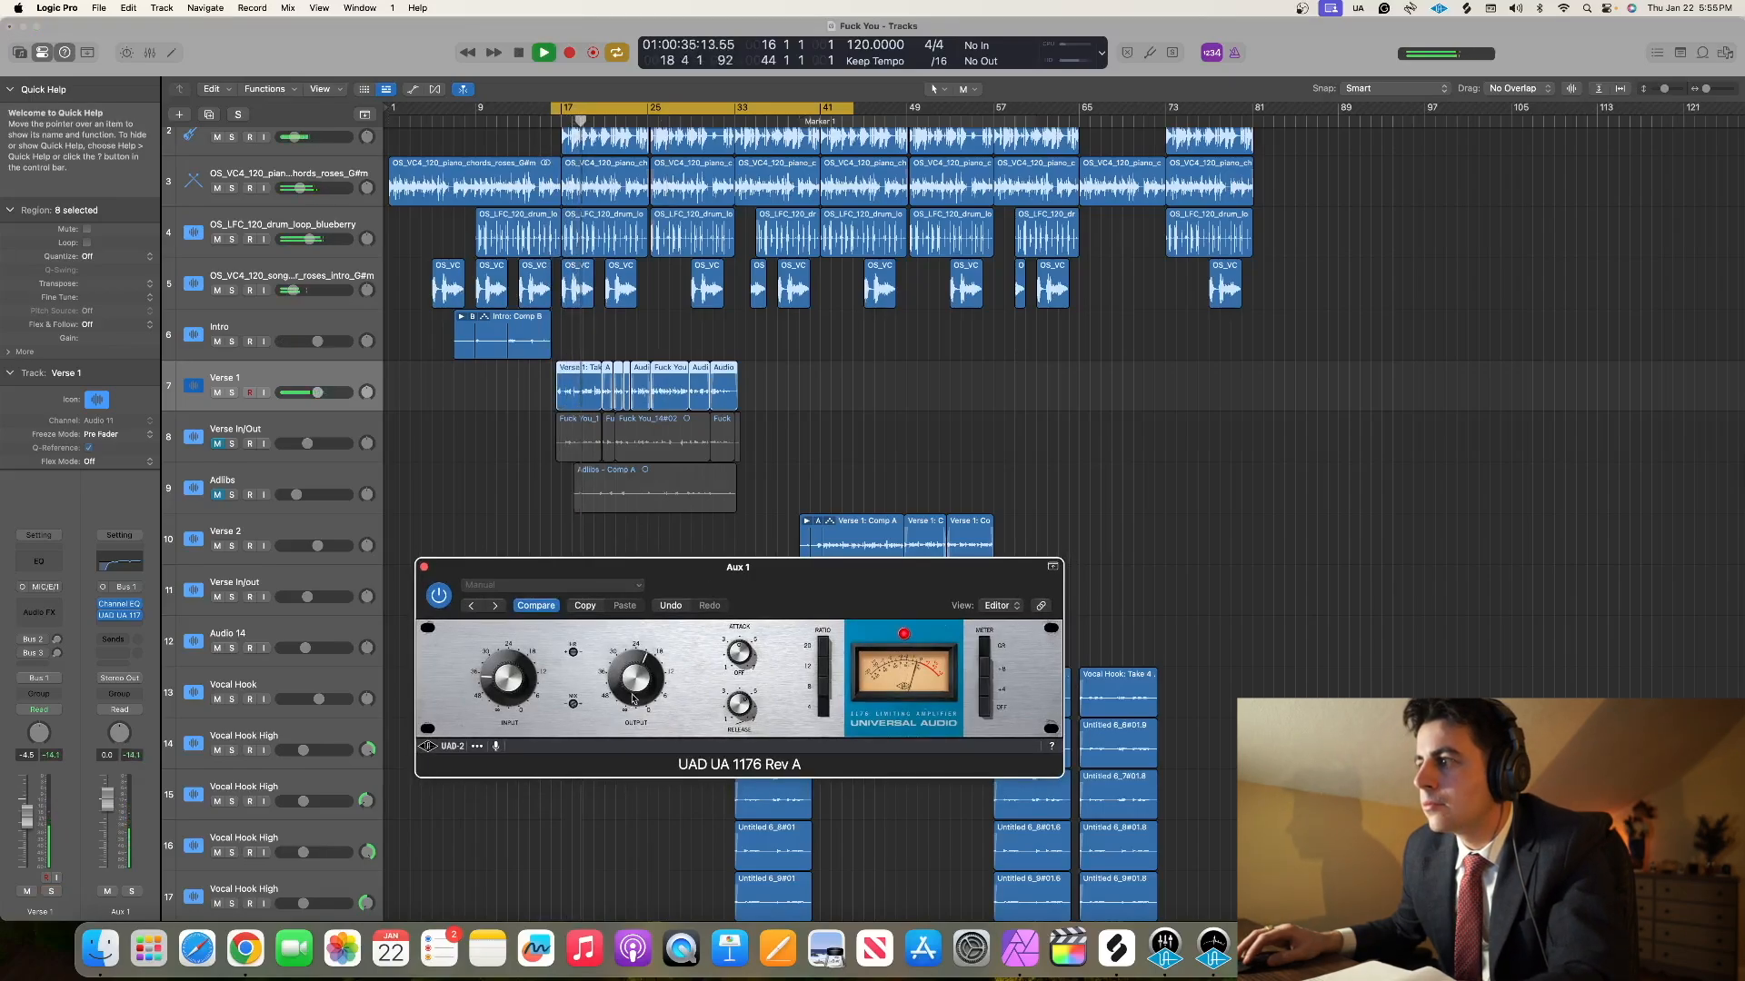
- Bypass and re-enable the UAD UA 1176 Rev A during playback to compare the vocal with and without compression
click(439, 598)
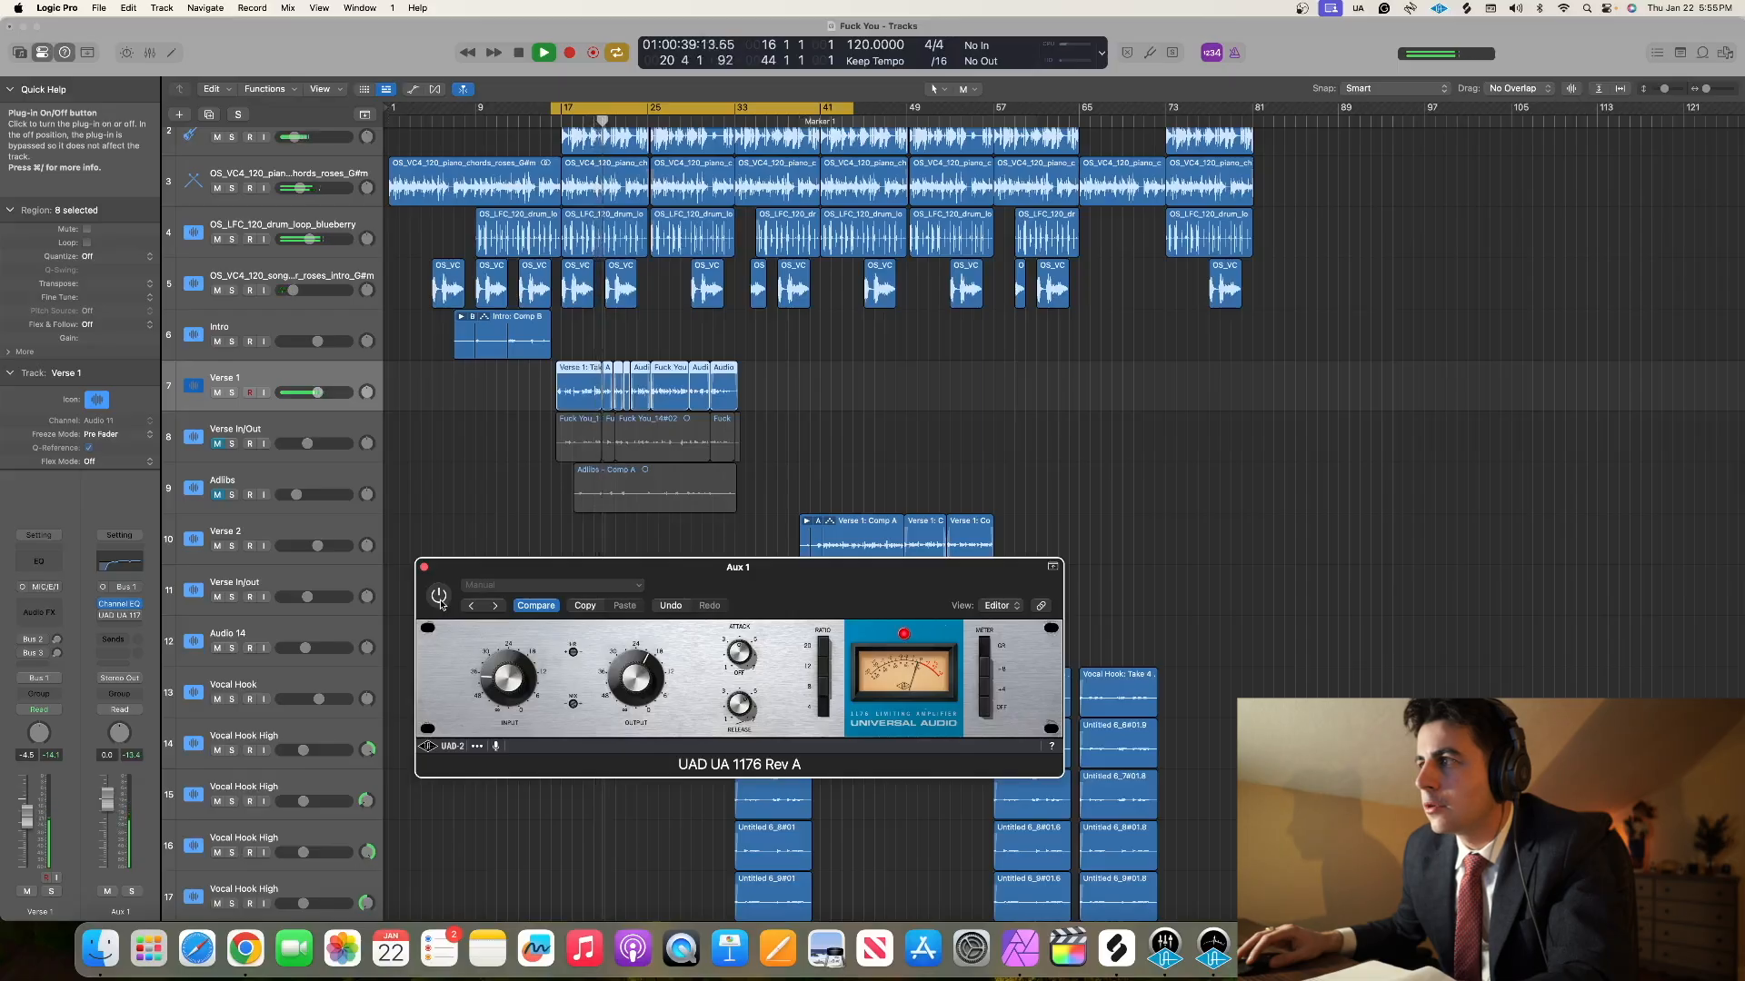
click(439, 597)
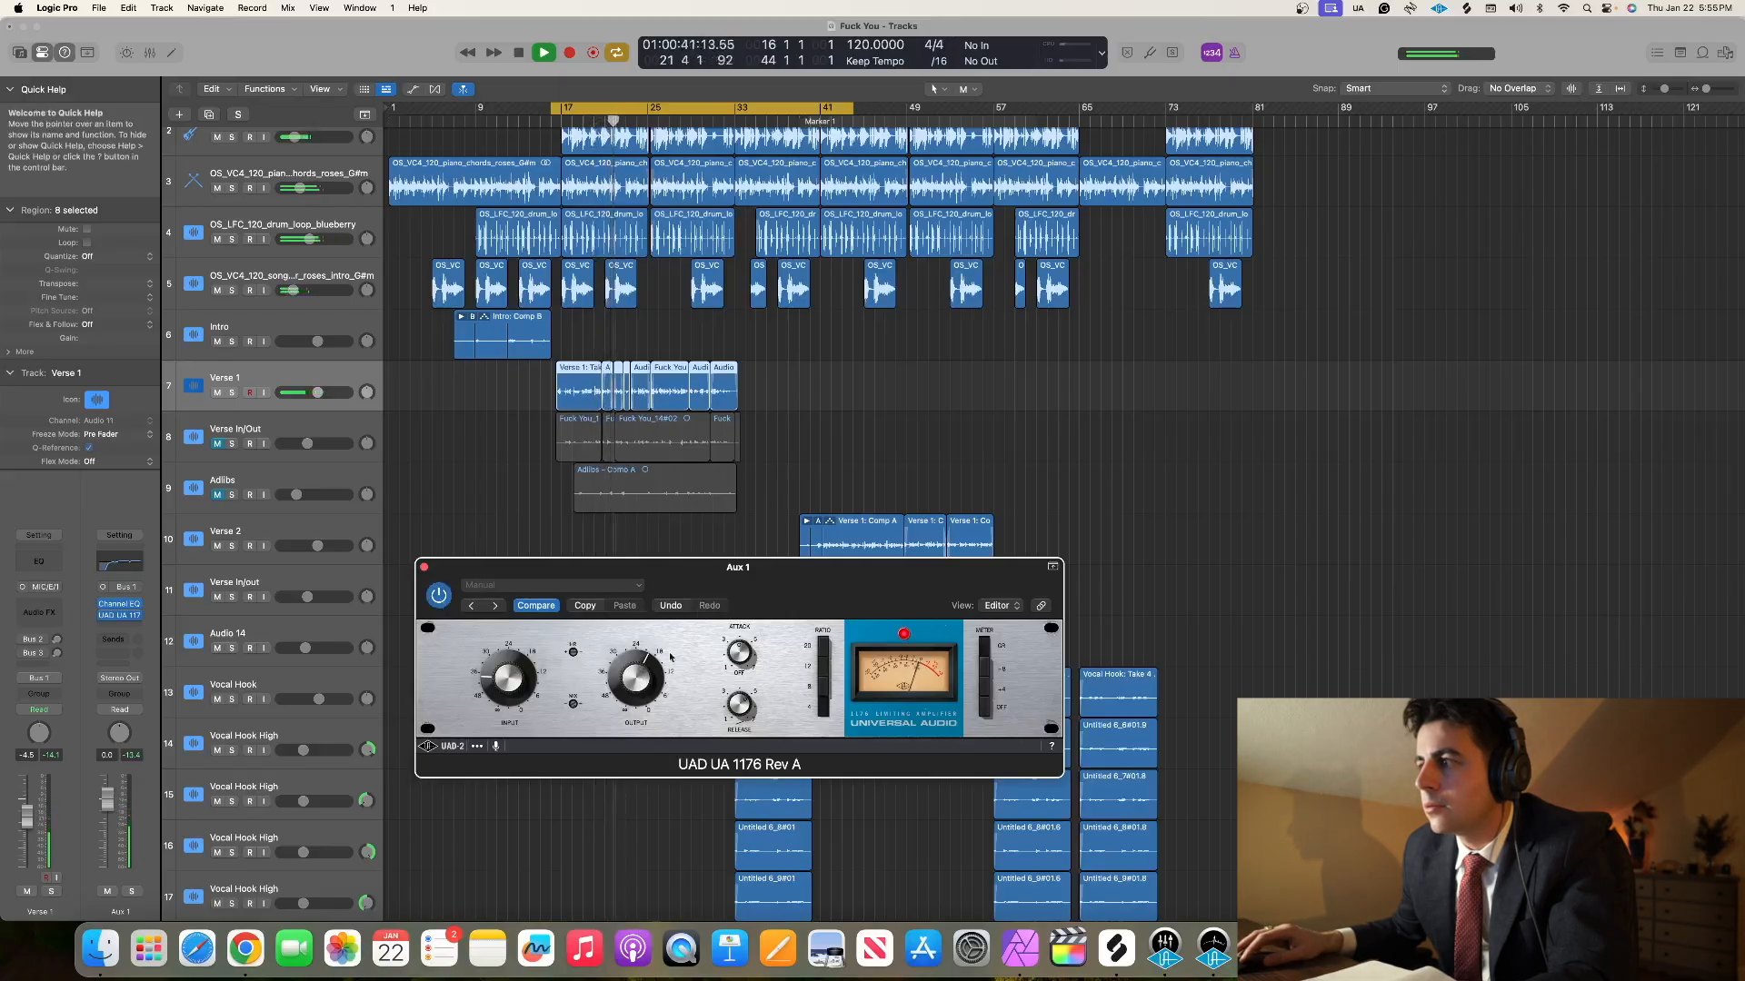
drag(708, 582, 701, 582)
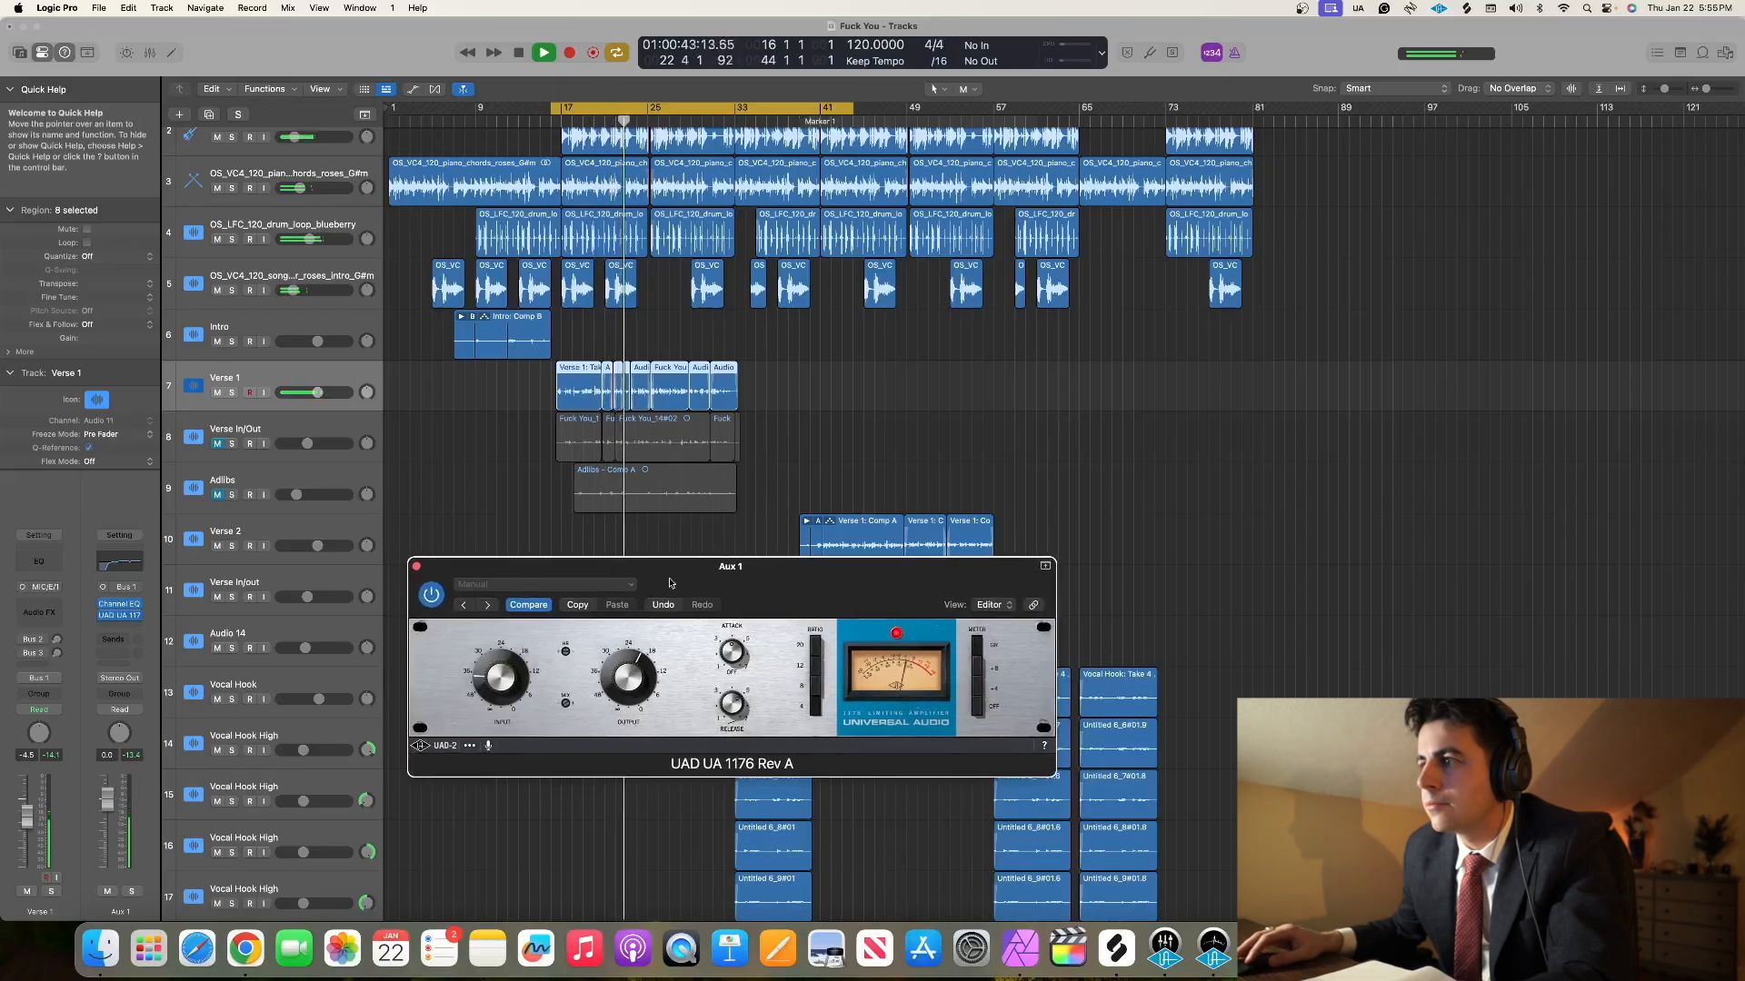
- Close the UAD UA 1176 Rev A window and listen to the rest of the verse in the full mix before stopping playback
click(416, 566)
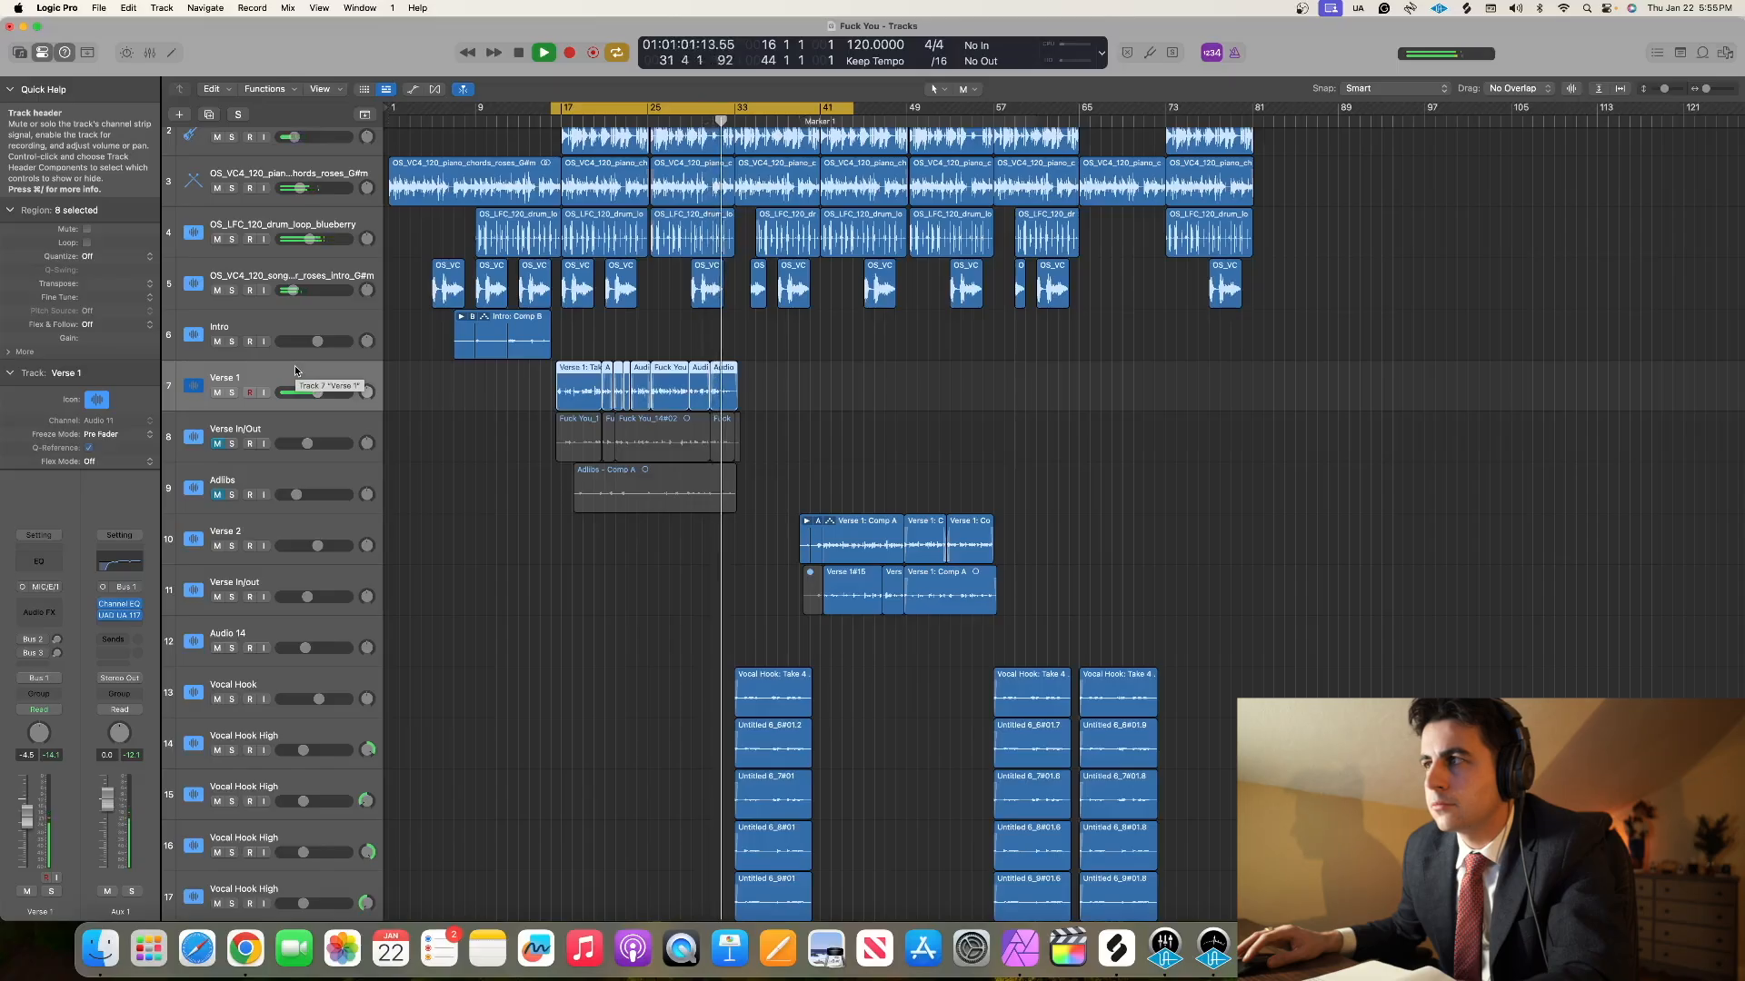
key(space)
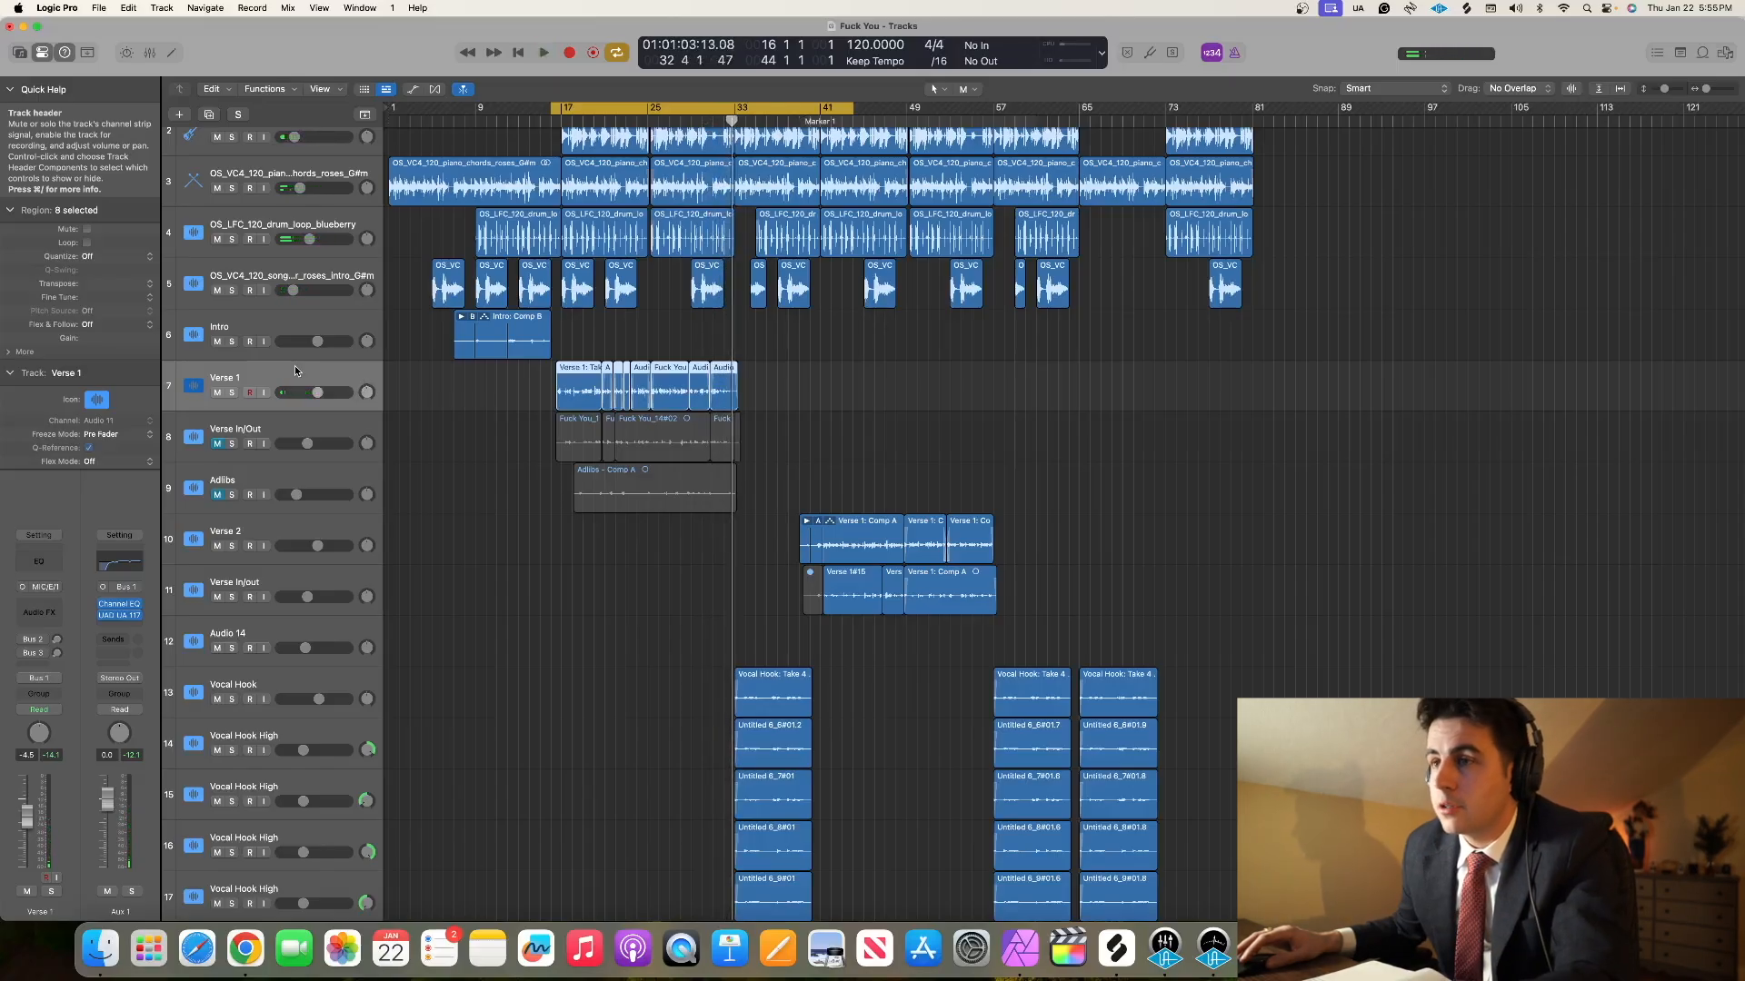
click(120, 617)
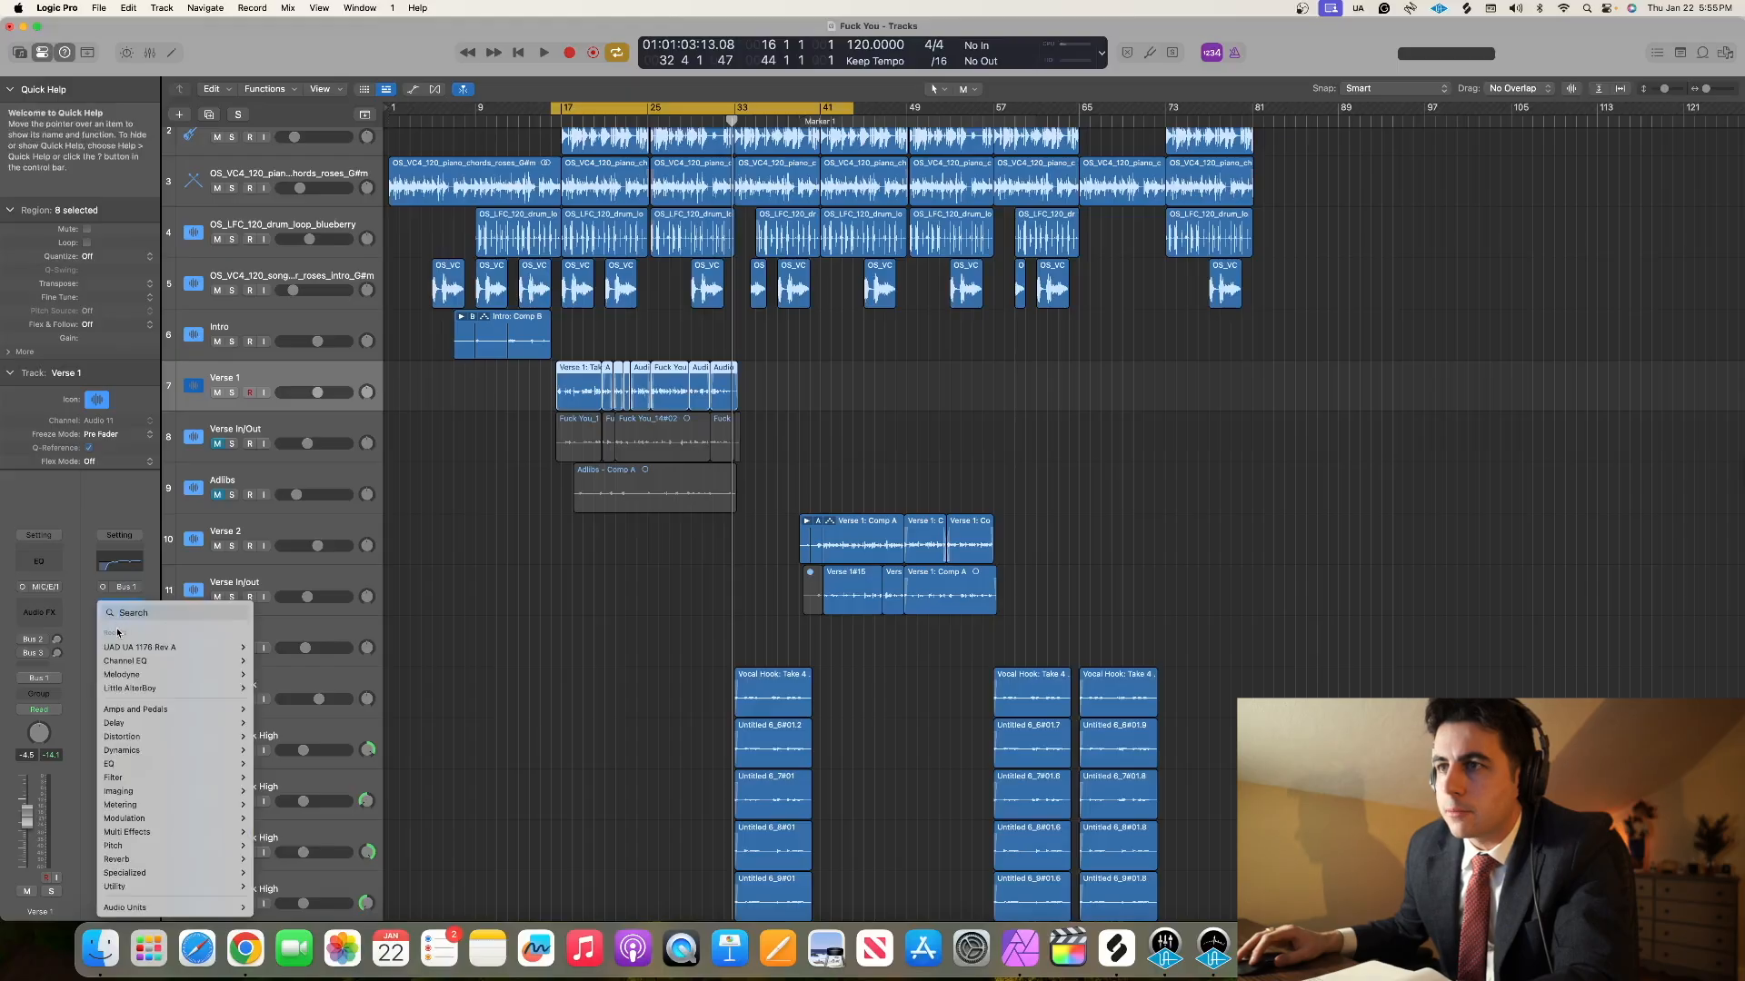
mouse_move(140, 753)
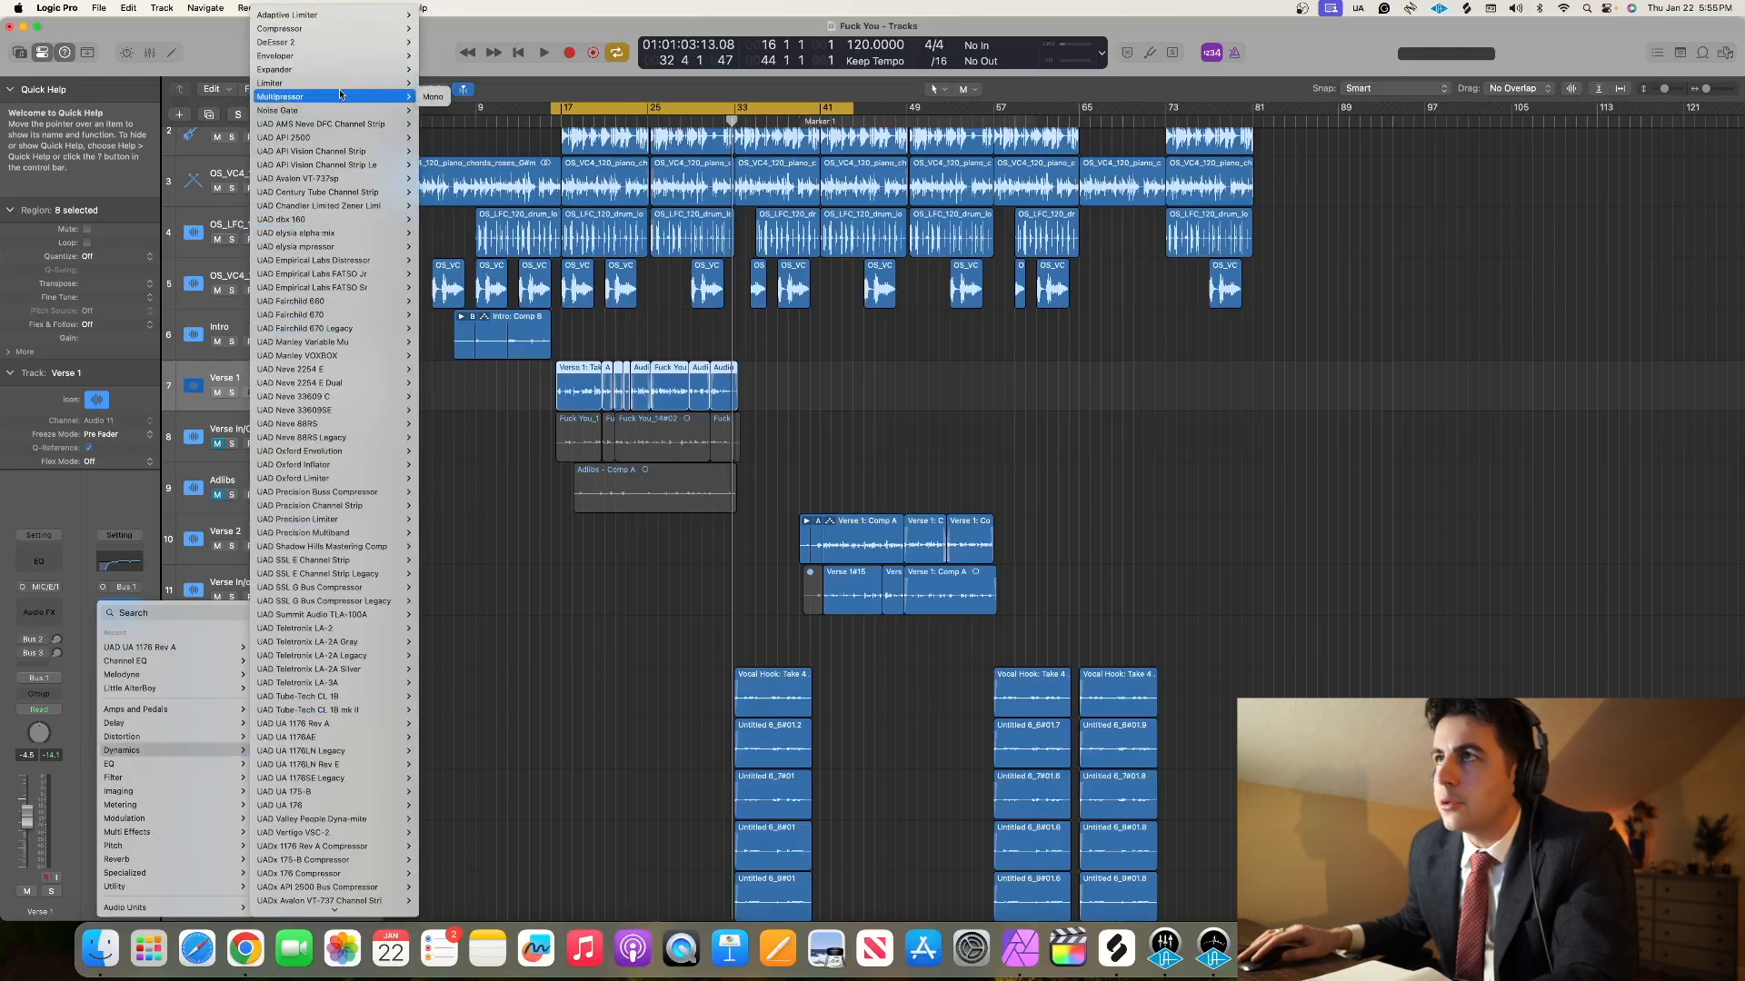
click(418, 212)
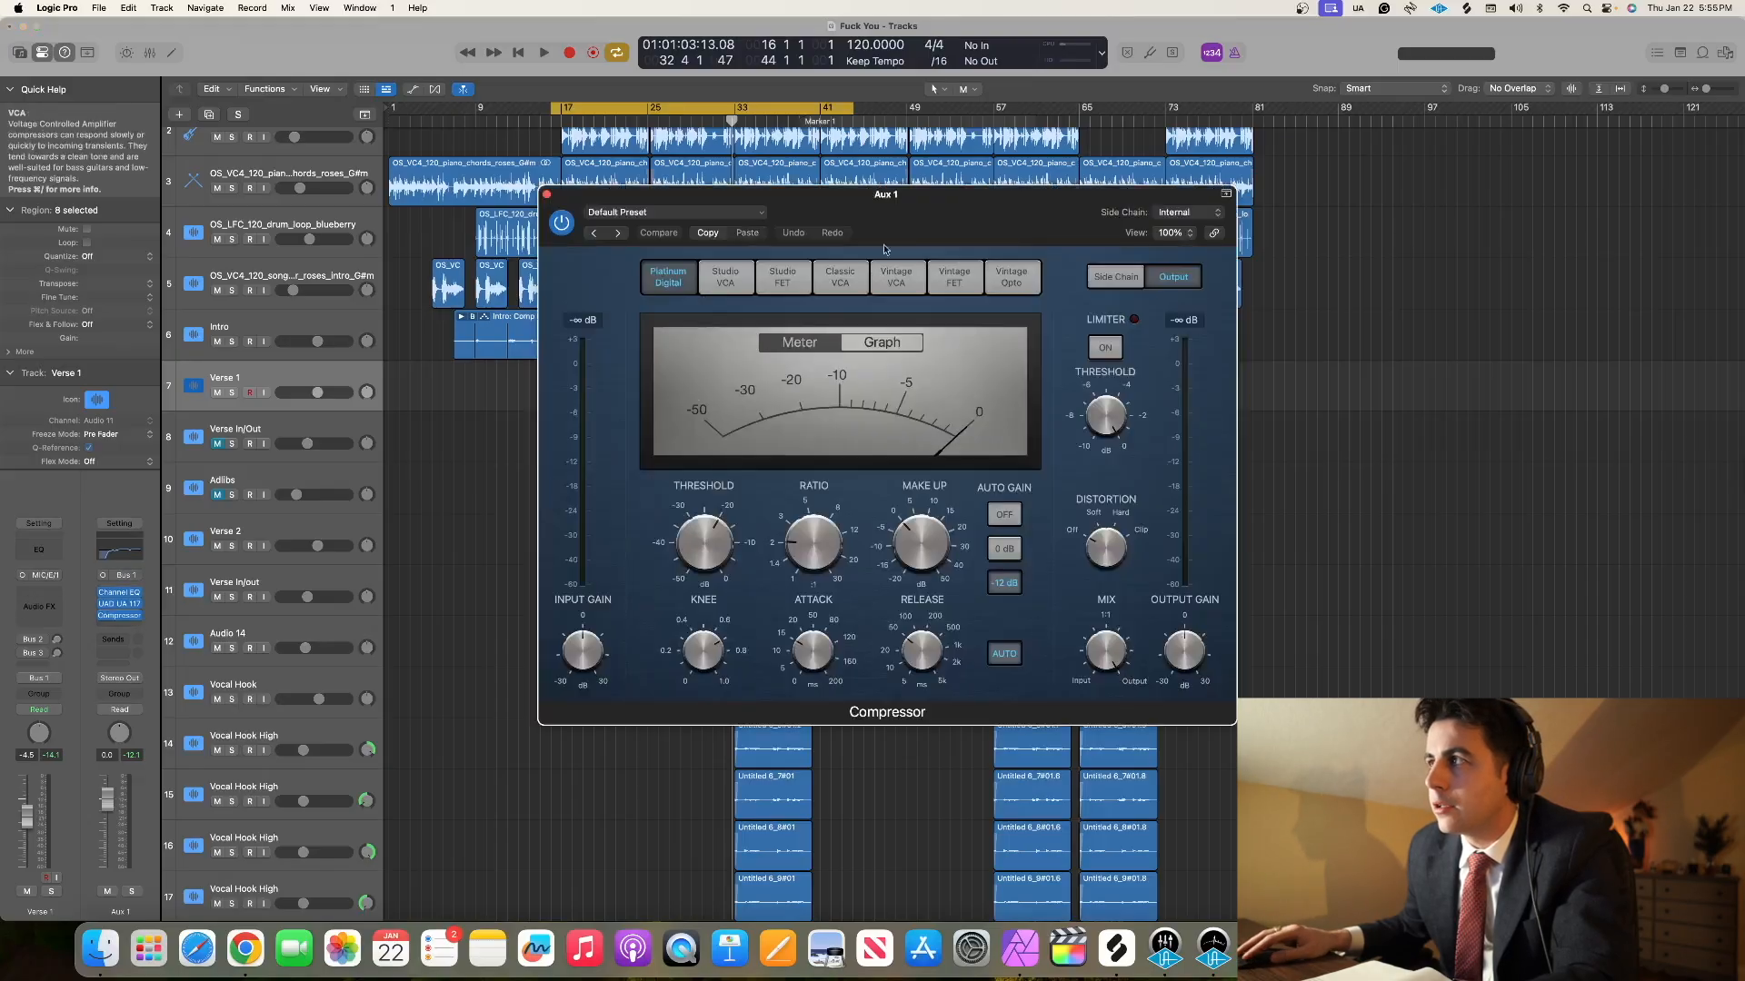
drag(803, 248, 724, 304)
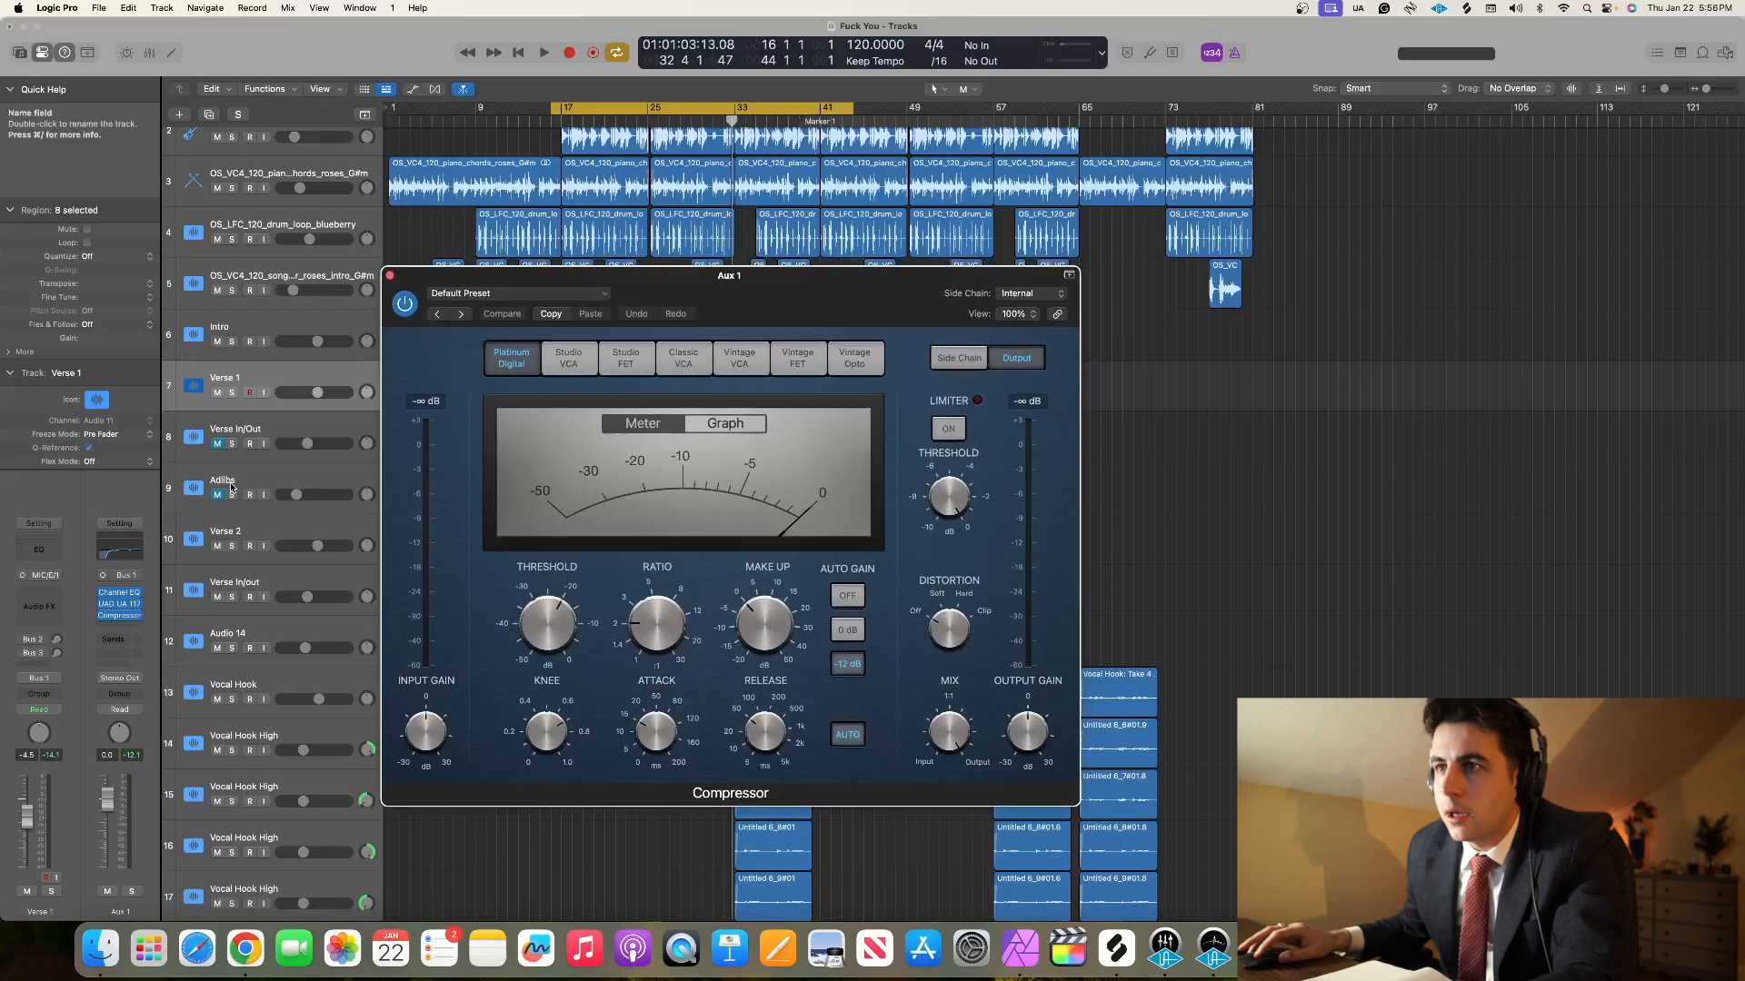
click(139, 617)
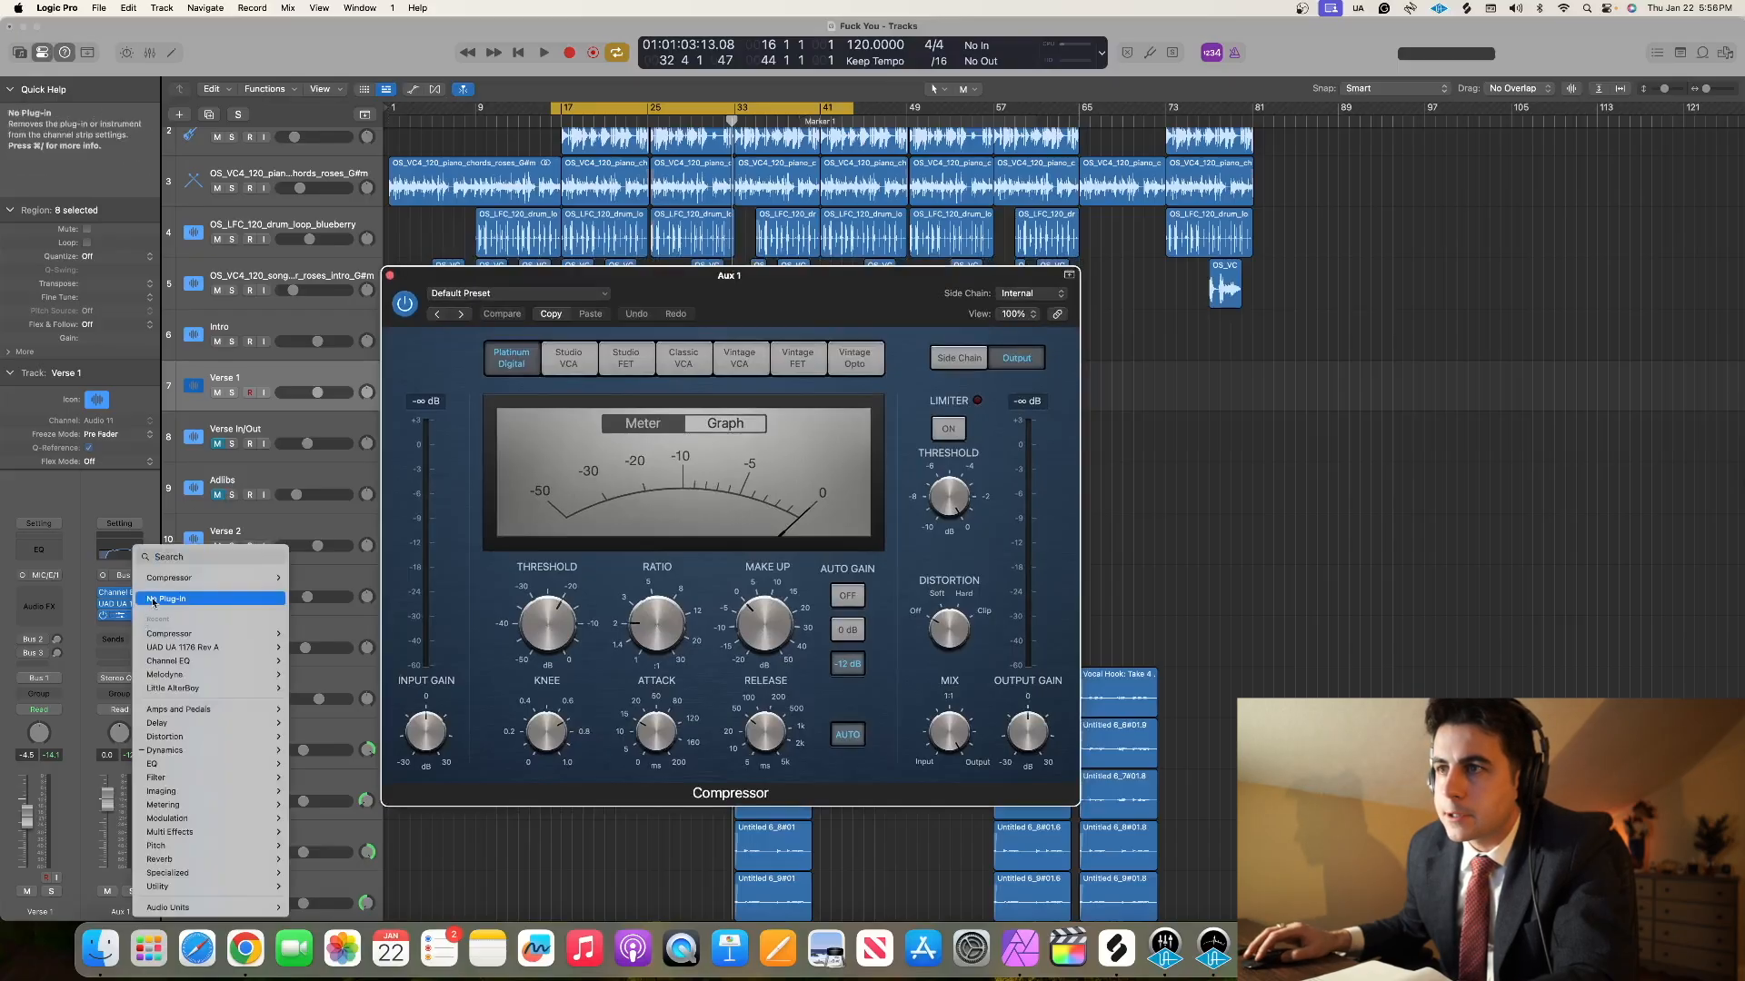
click(154, 599)
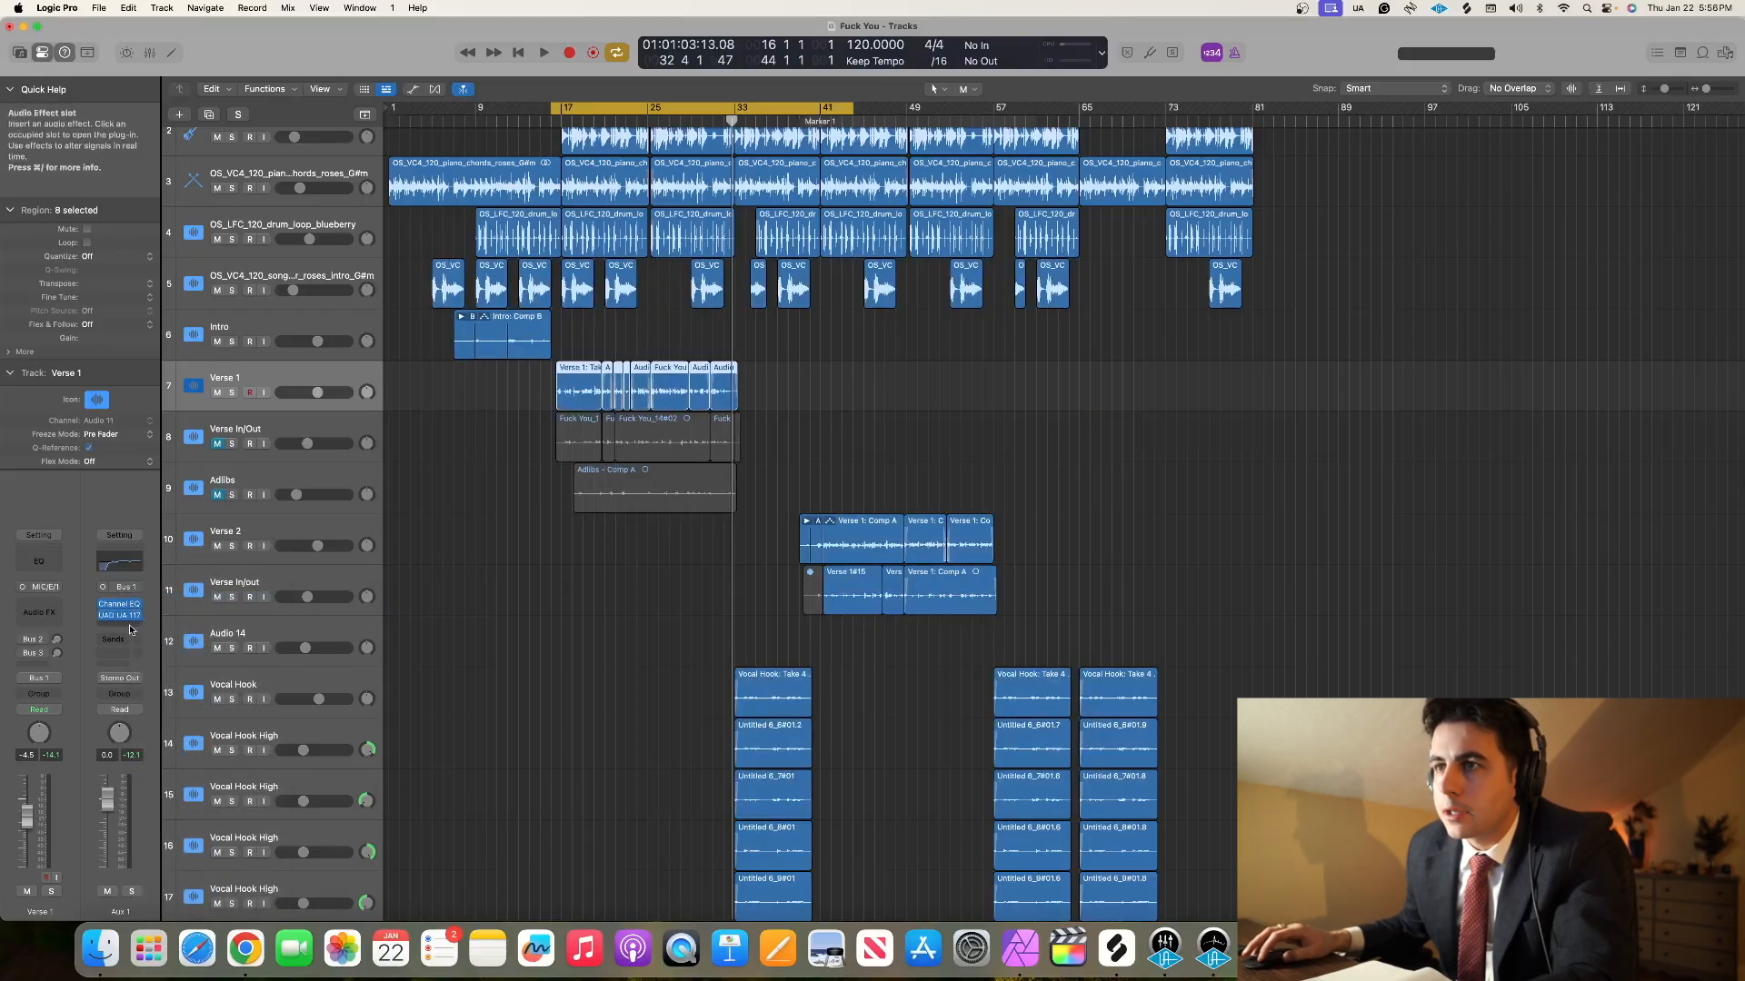
- Insert the mono Soundtoys Sie-Q equalizer after the UAD UA 1176 Rev A on Aux 1, keeping its window clear of the Verse 1 track
click(129, 624)
mouse_move(151, 727)
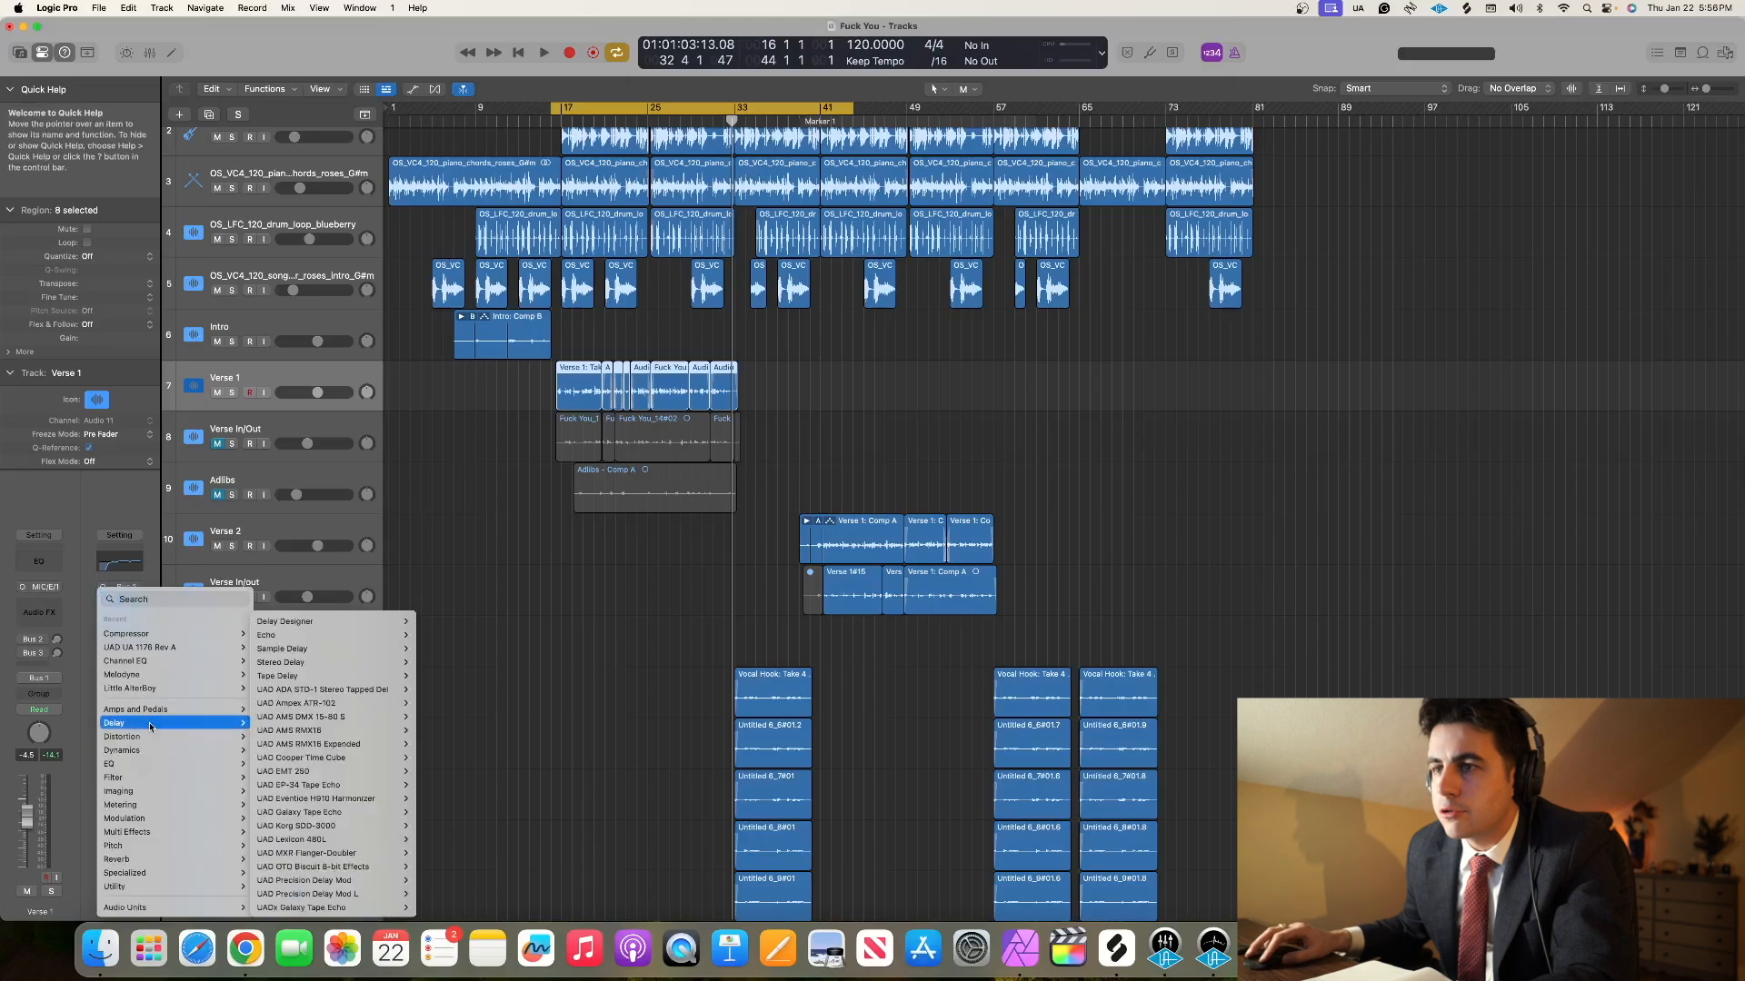
mouse_move(227, 907)
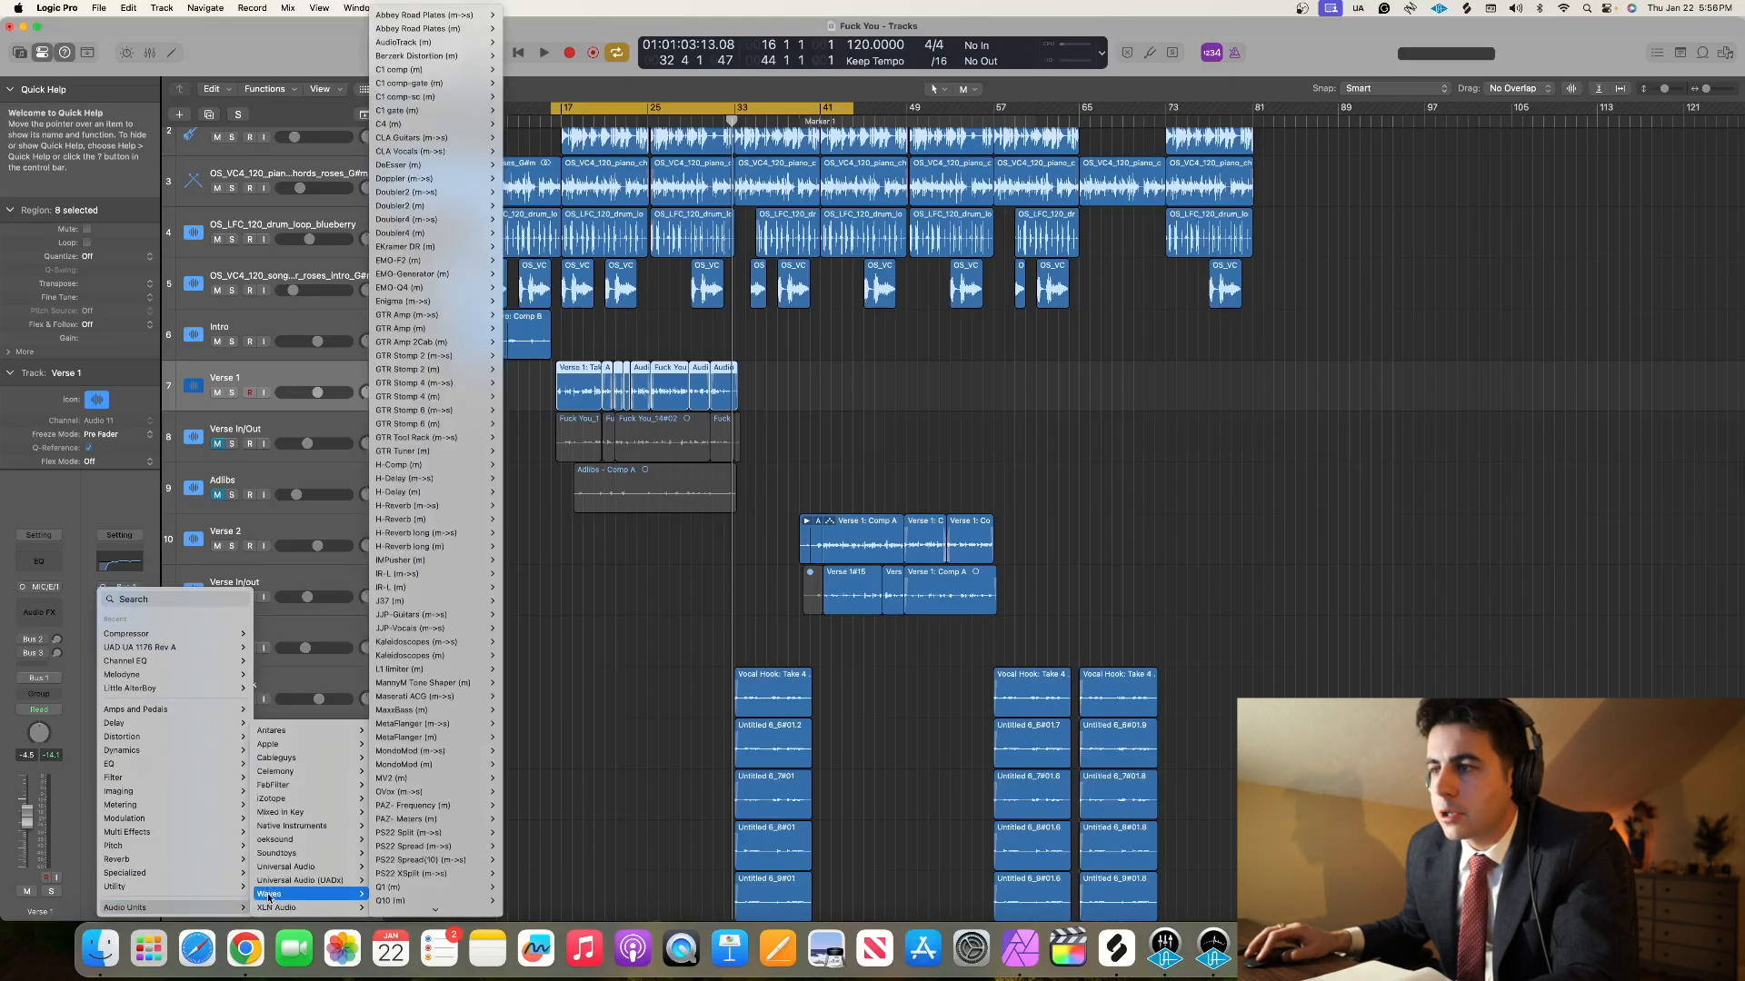
mouse_move(272, 868)
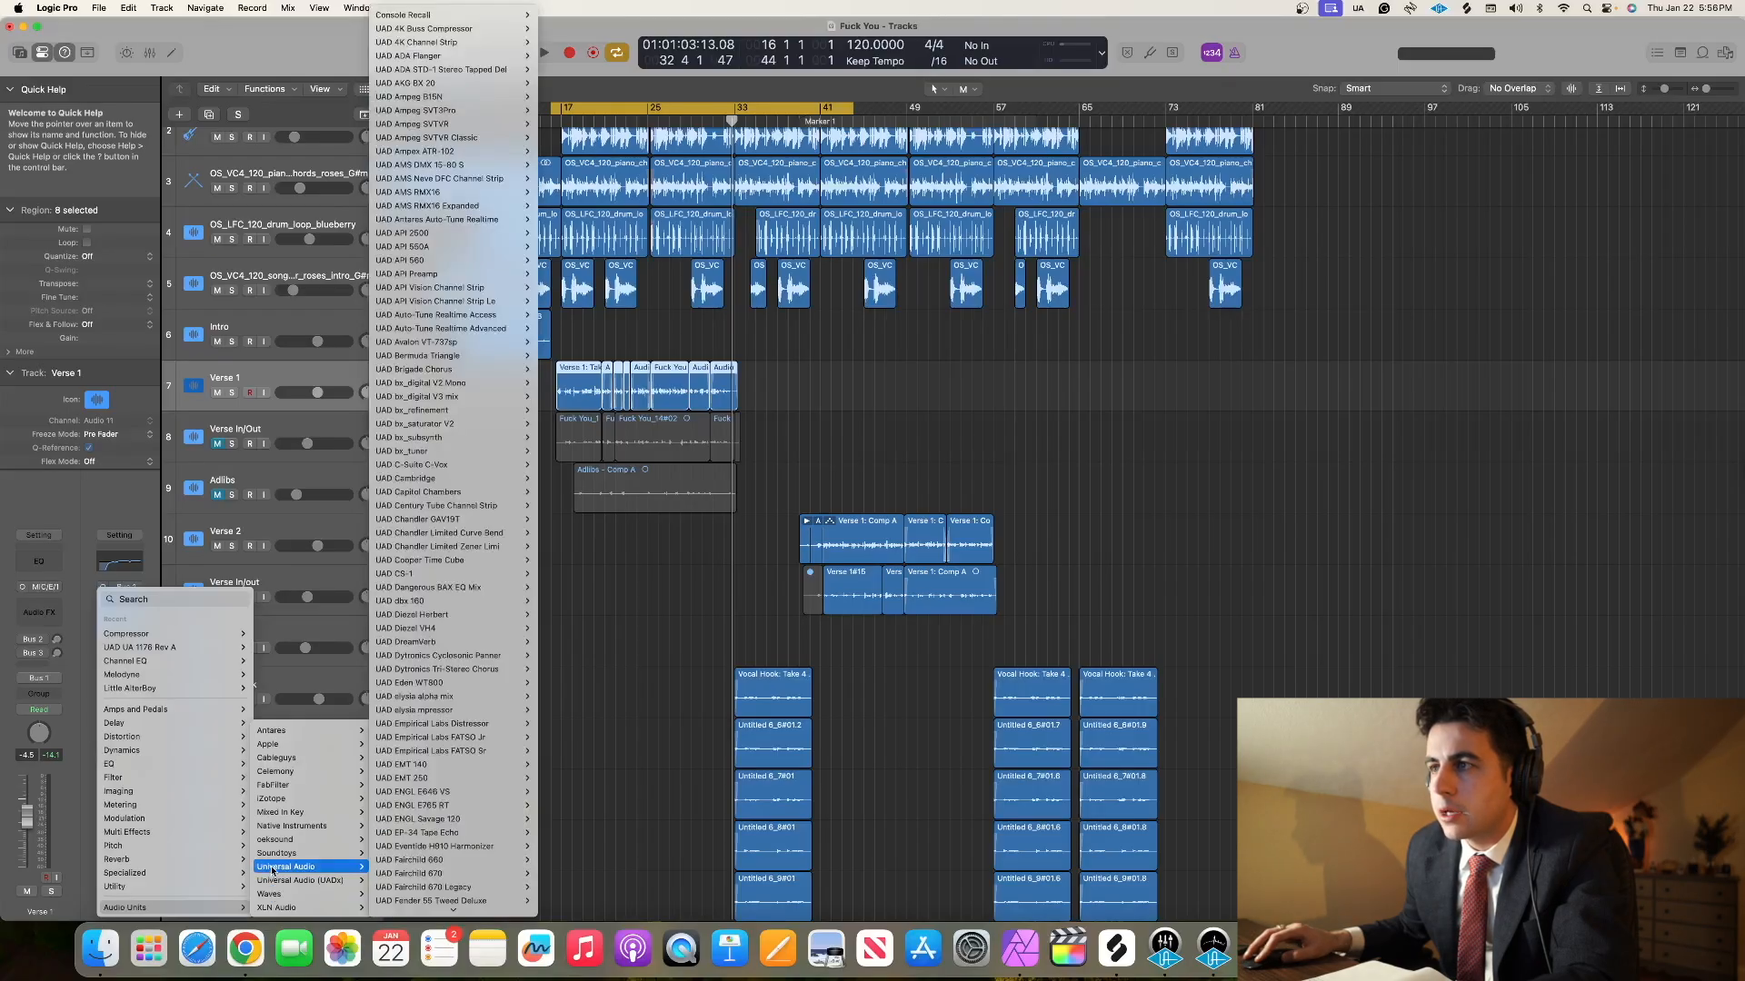
mouse_move(420, 909)
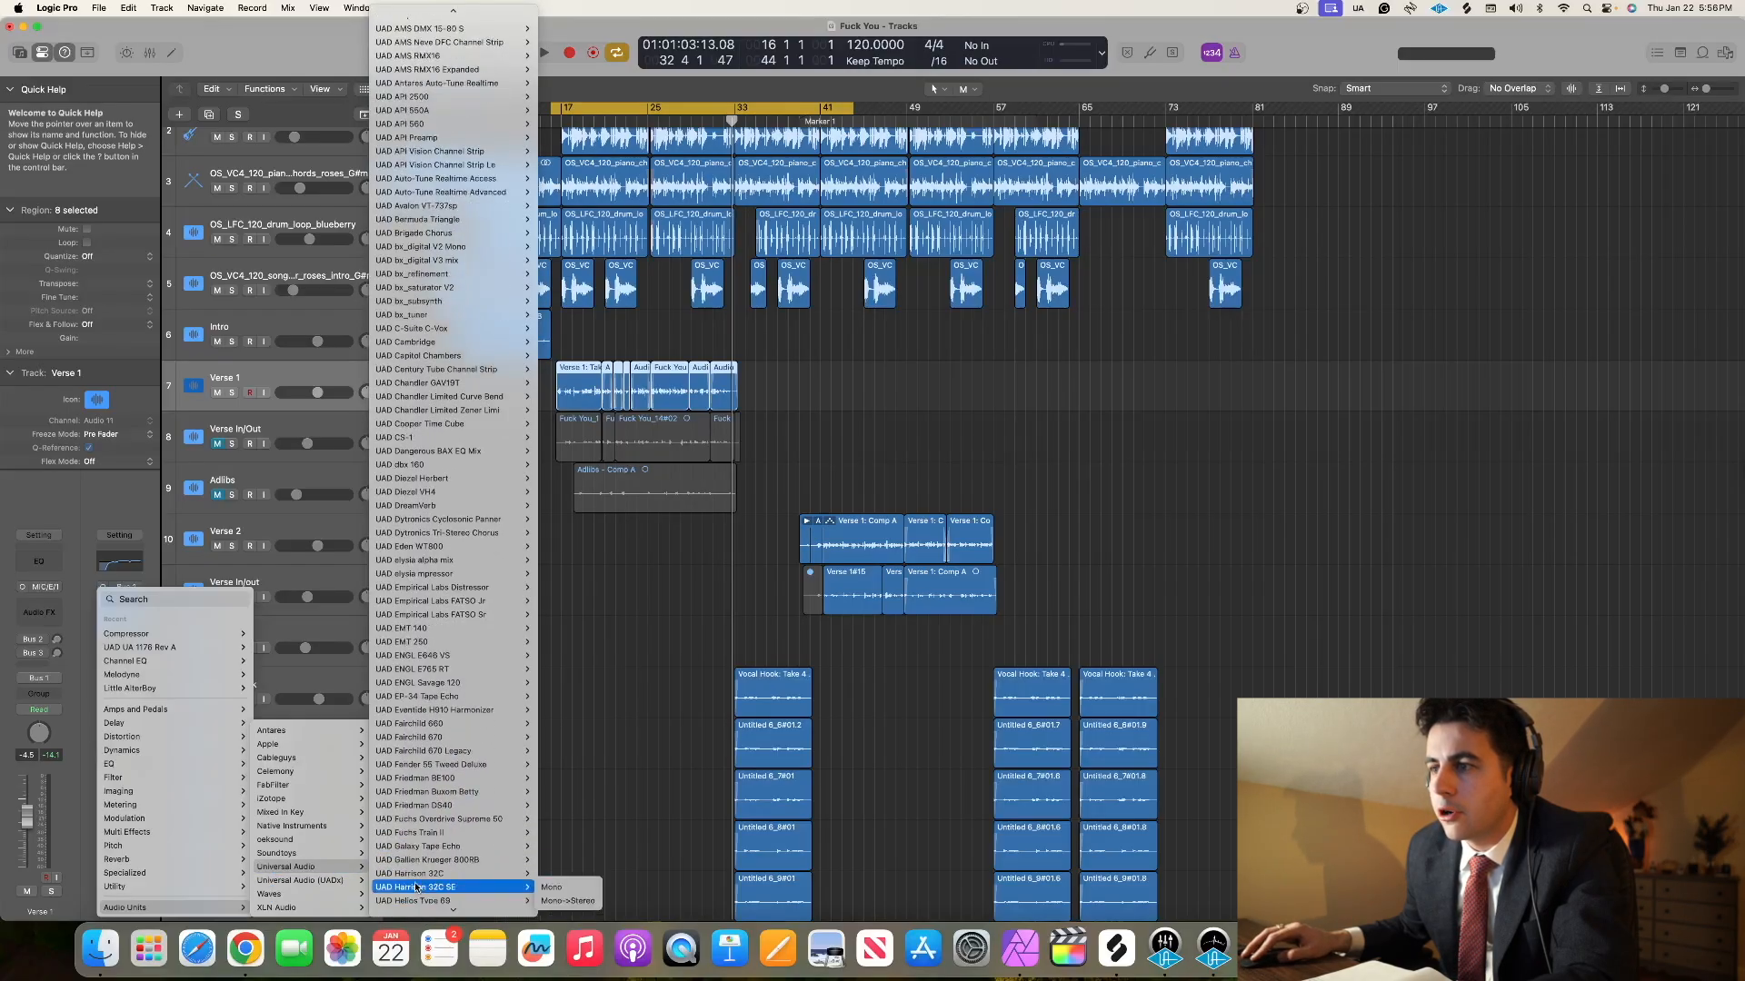
mouse_move(332, 856)
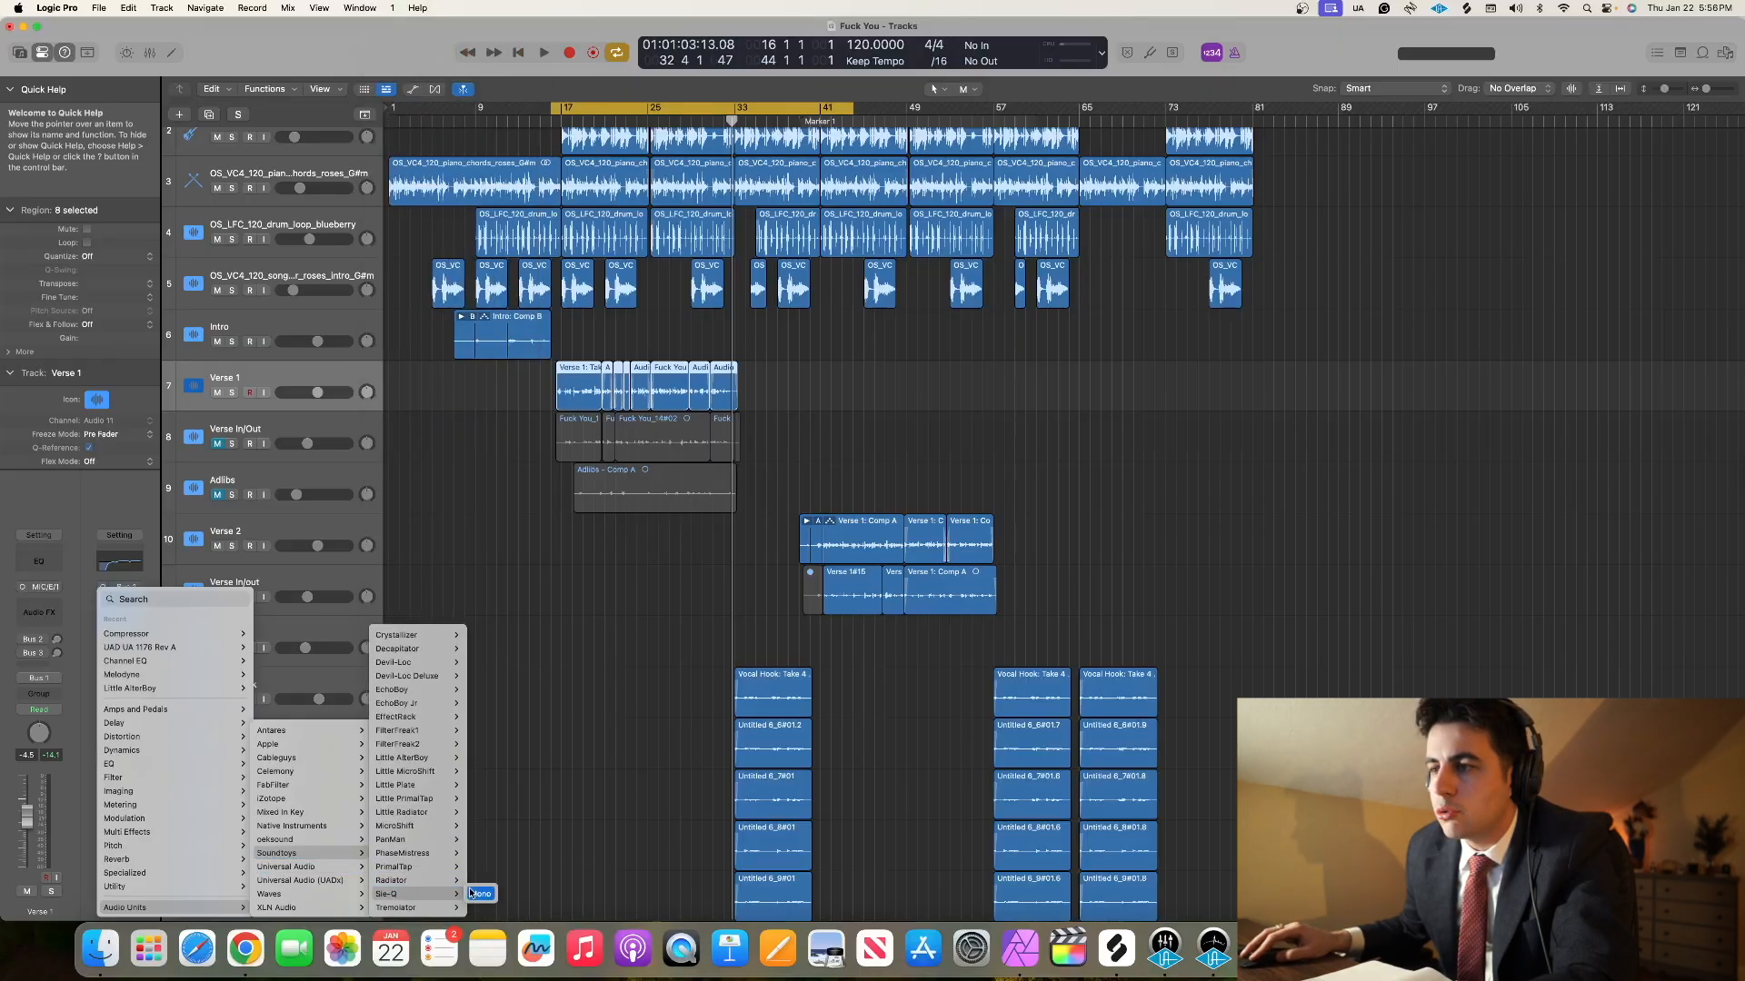
click(475, 894)
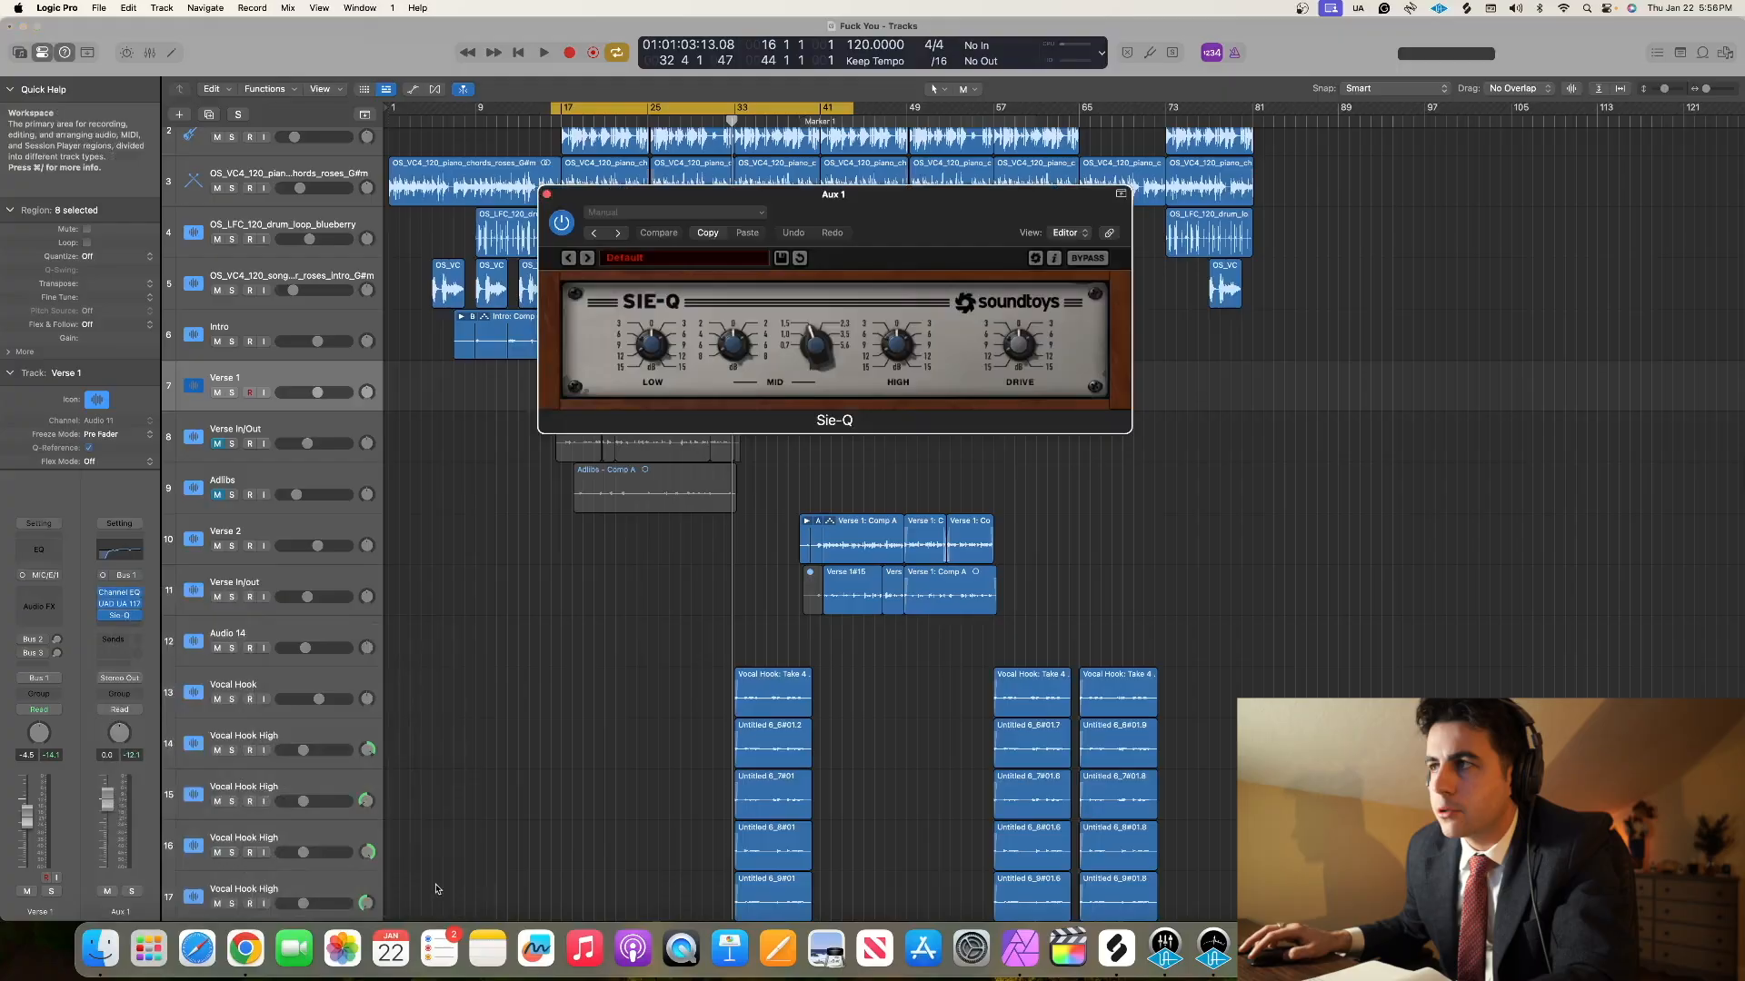
drag(865, 207, 679, 600)
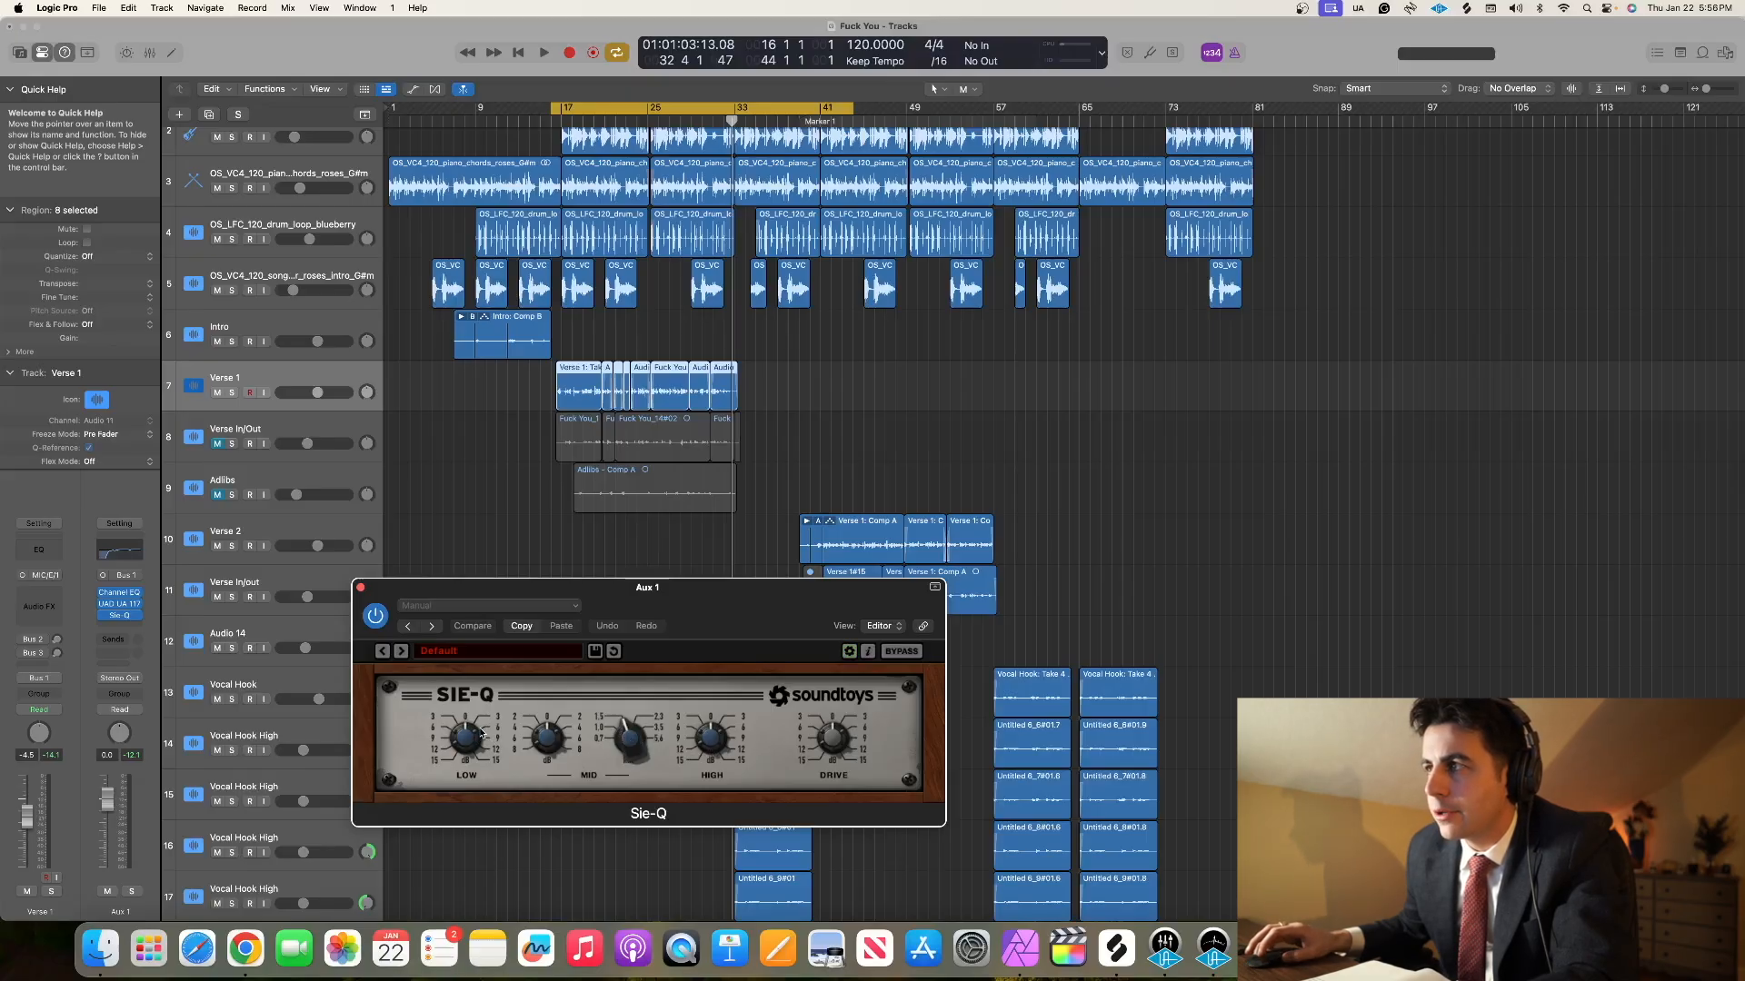
- Solo Verse 1 and adjust the Sie-Q's HIGH band while playing the vocal, restarting playback to check the tone
click(233, 395)
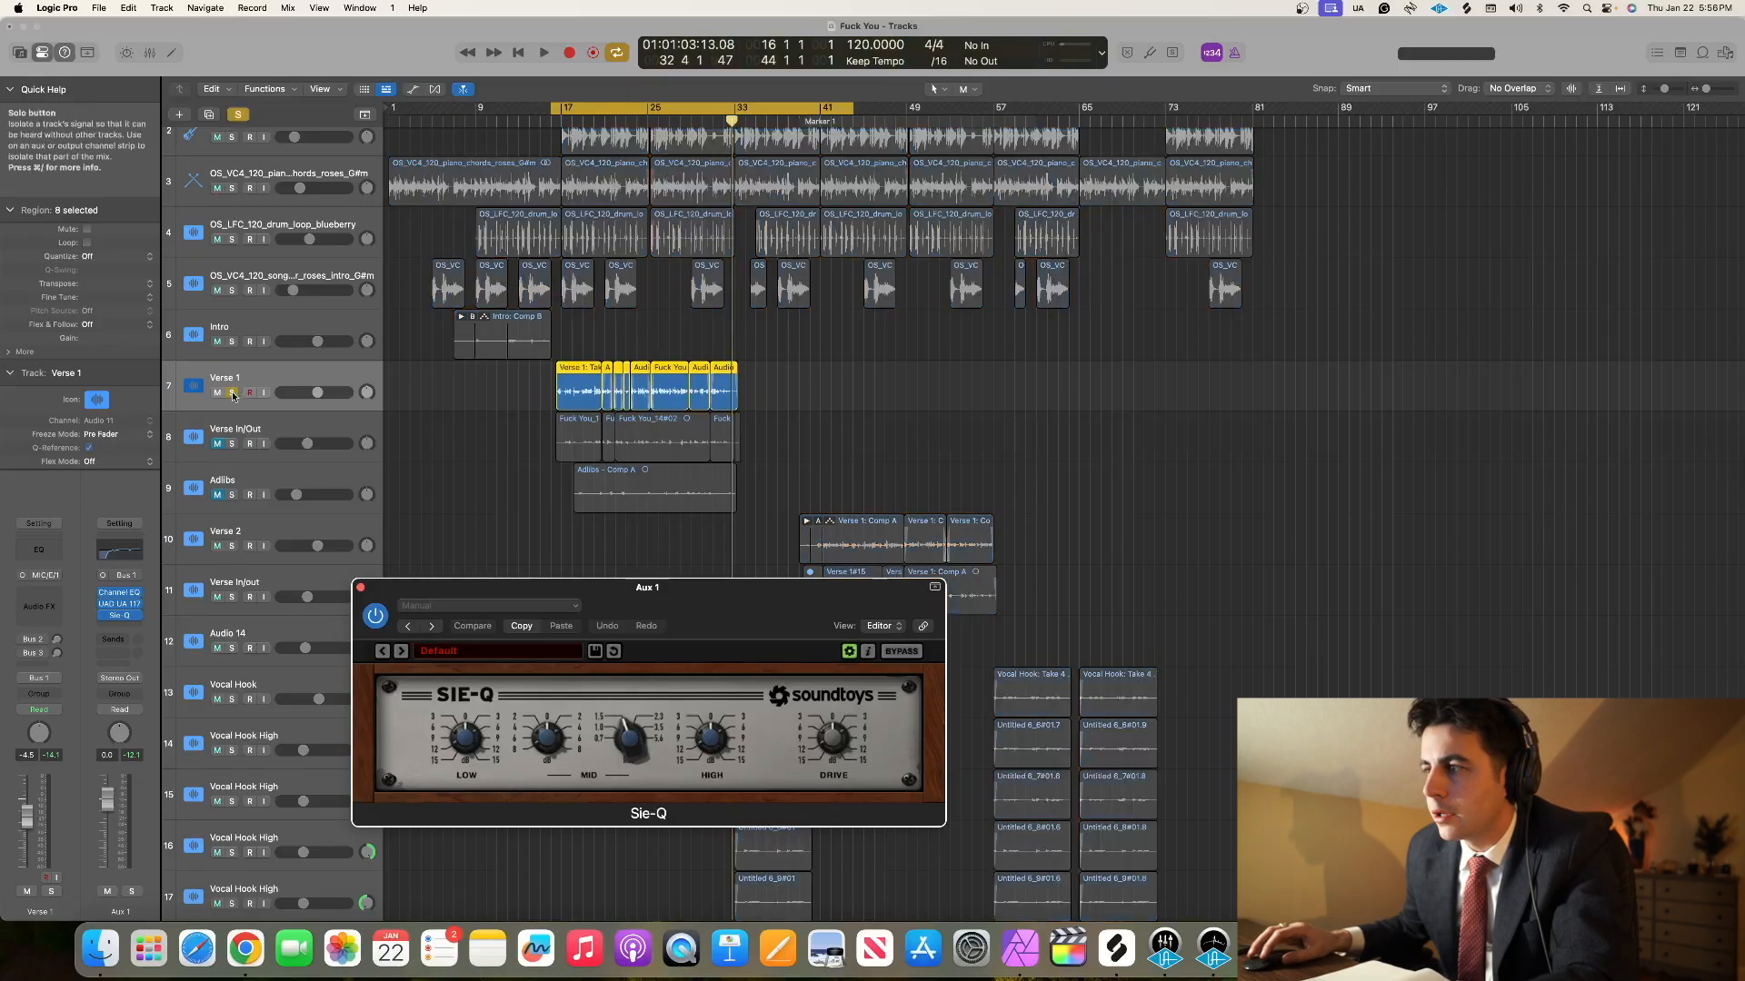
key(space)
drag(712, 744, 714, 740)
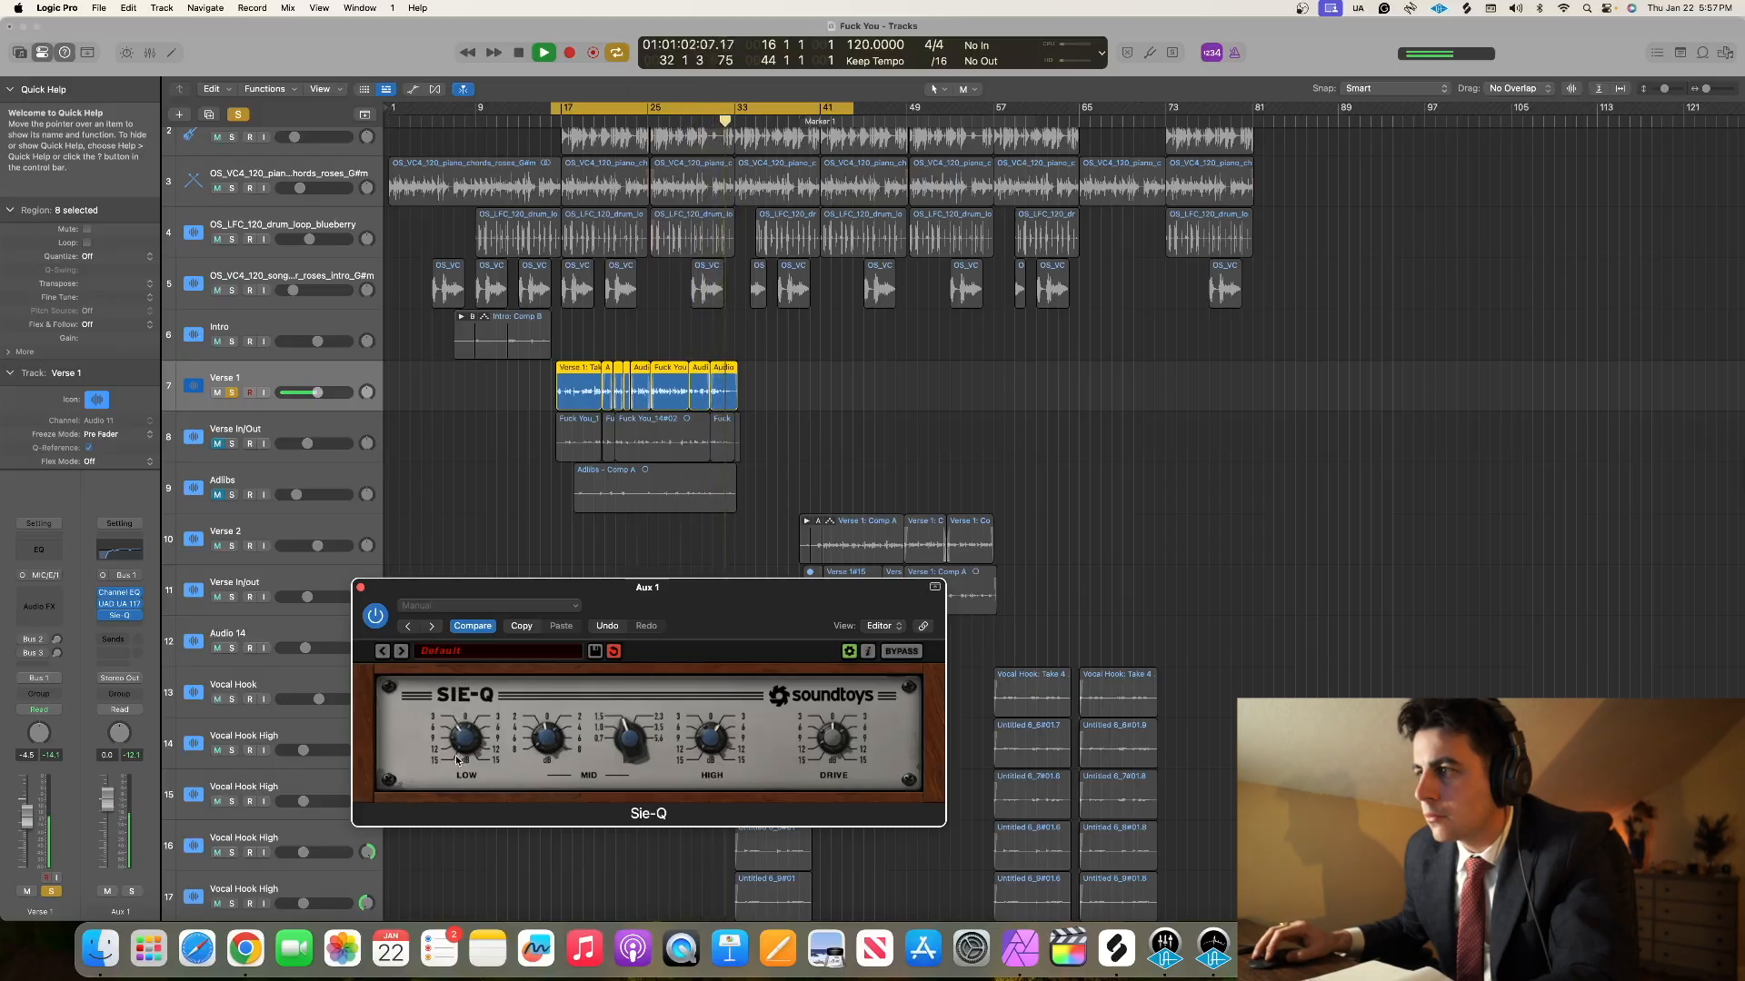
key(space)
key(space)
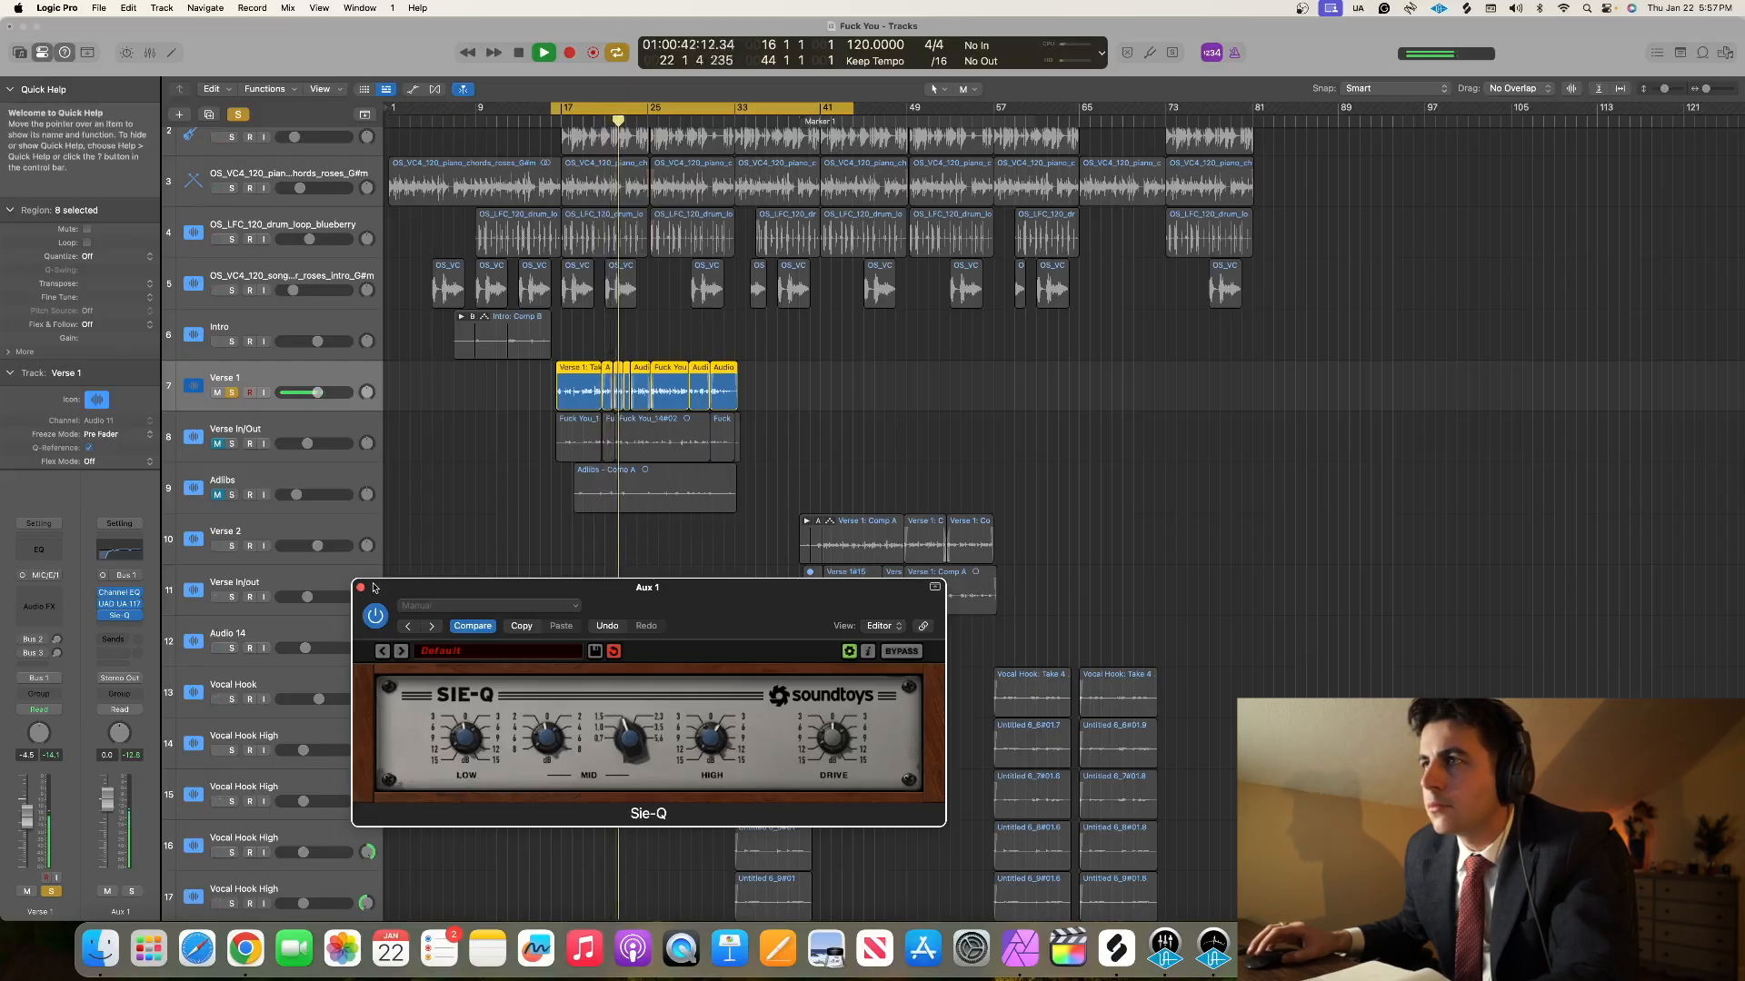
- Clear the solo and replay the verse to hear the Sie-Q in the full mix, then close its window
key(space)
click(240, 115)
key(space)
drag(637, 606, 640, 591)
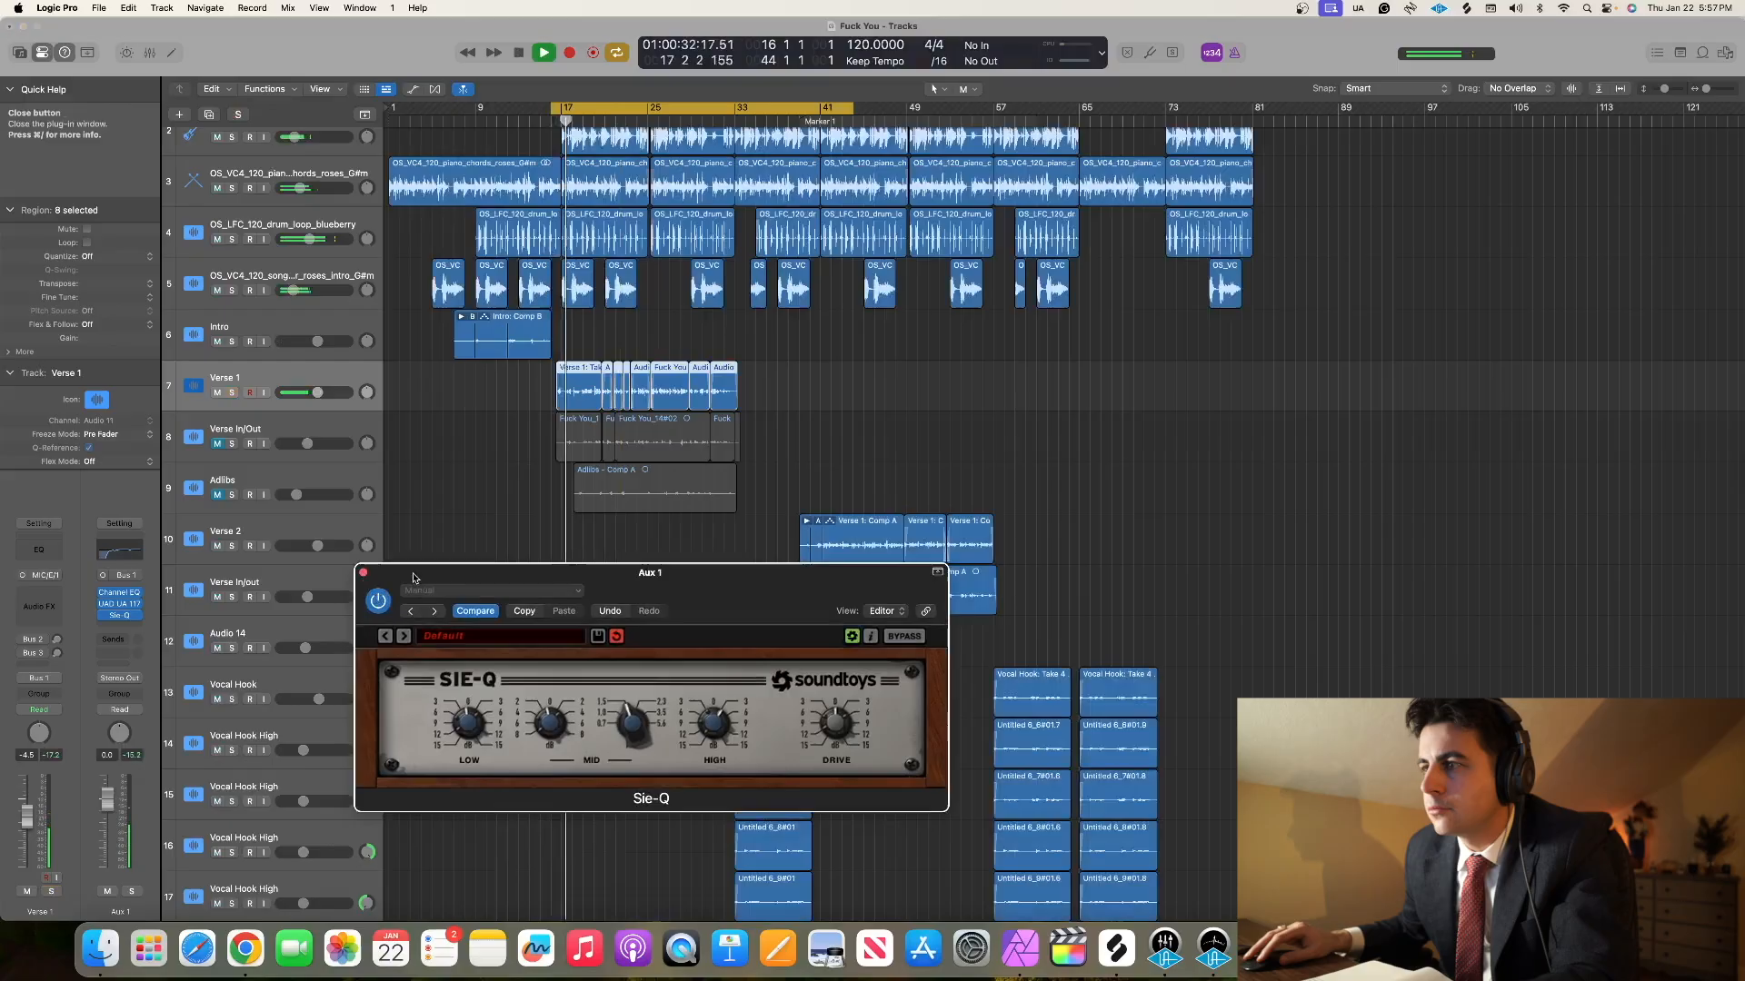
drag(413, 578, 419, 553)
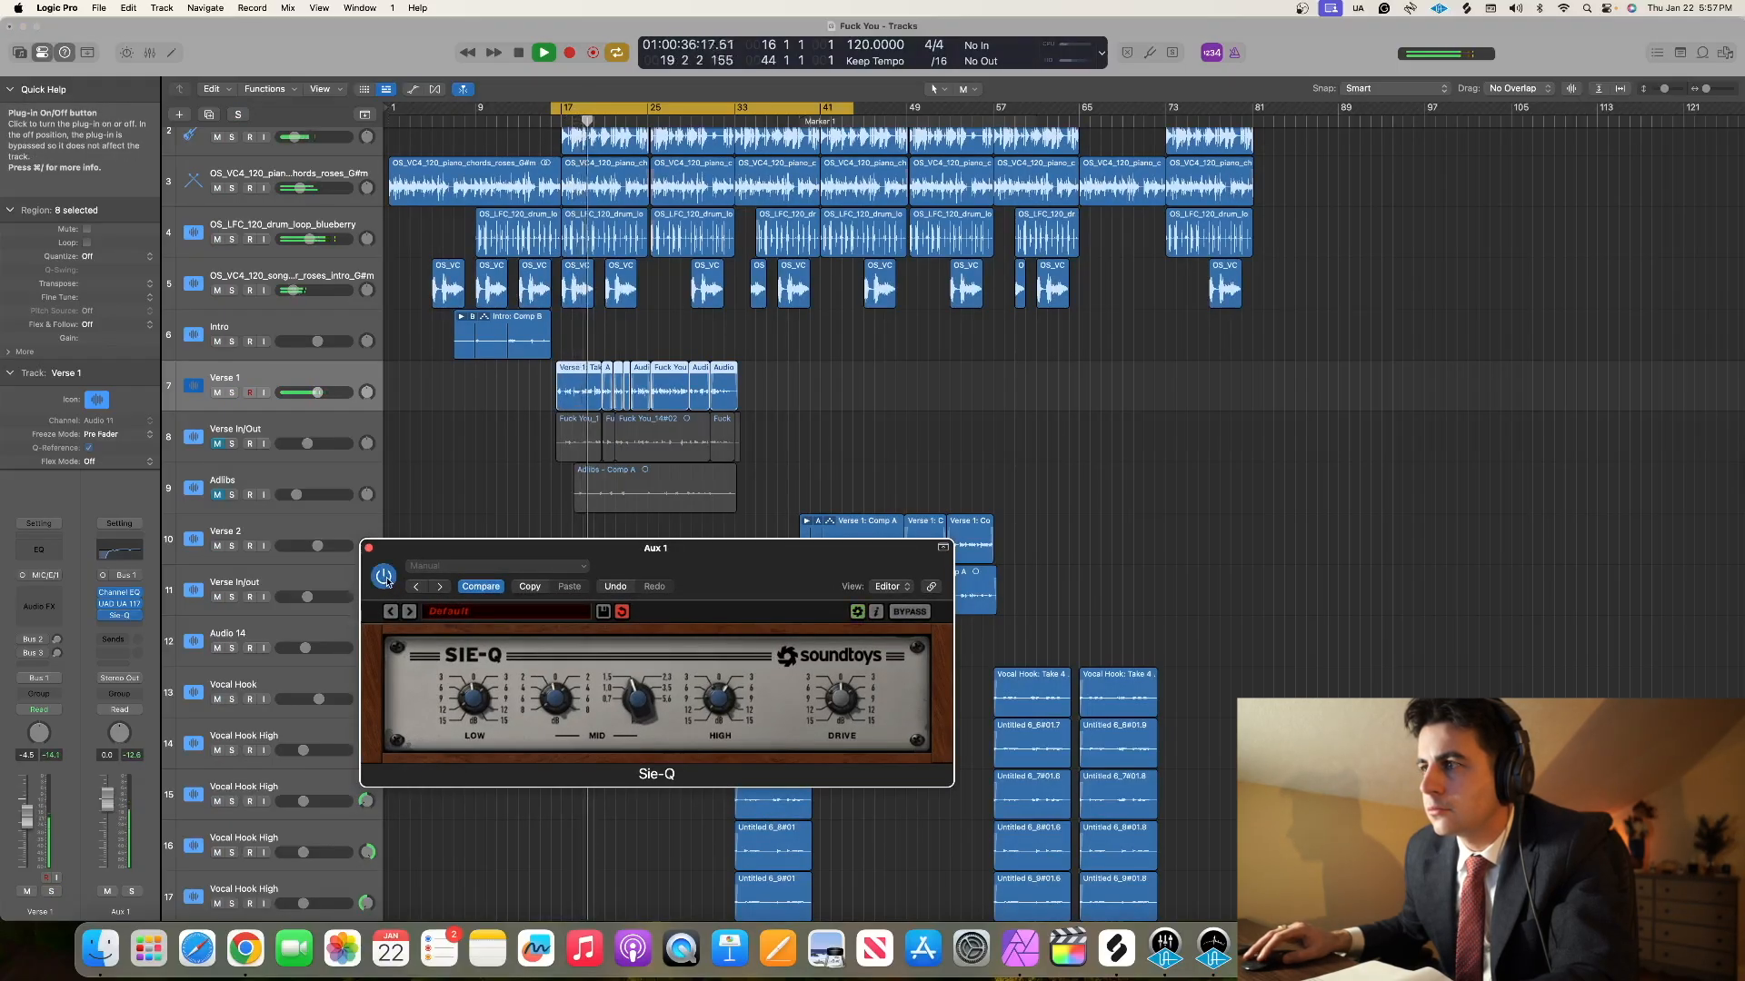
click(369, 548)
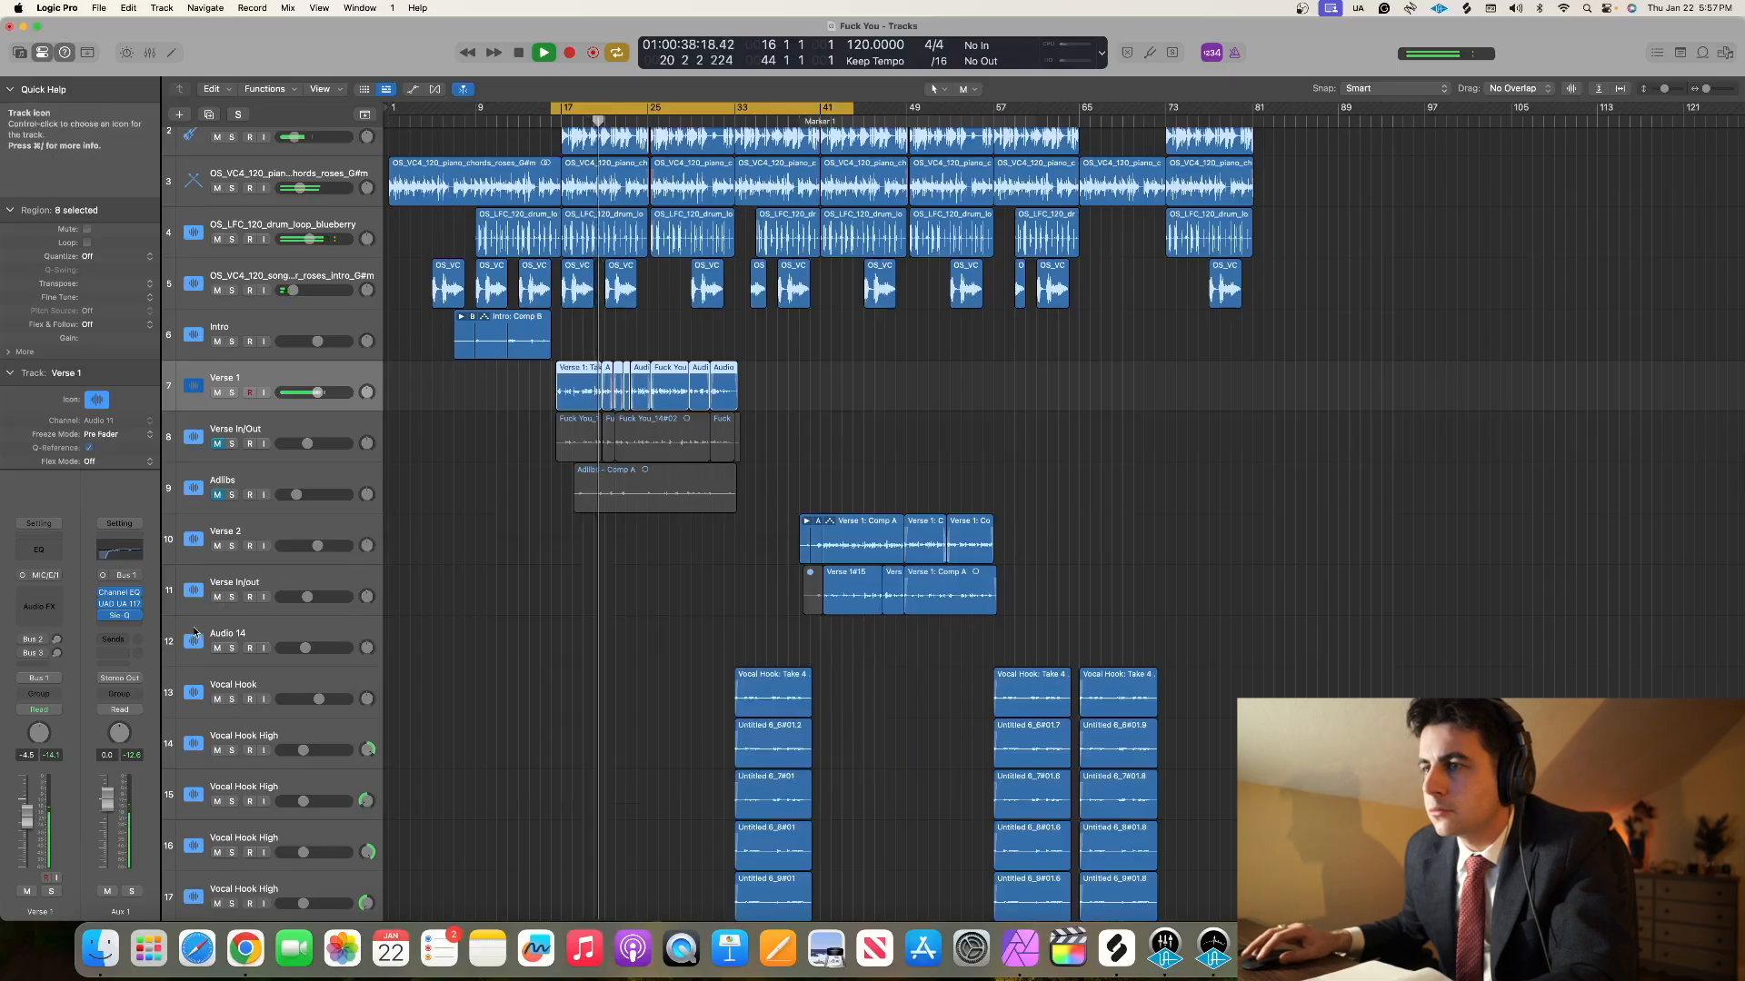
- Insert the Waves DeEsser (m) after the Sie-Q on Aux 1 and stop playback
click(119, 627)
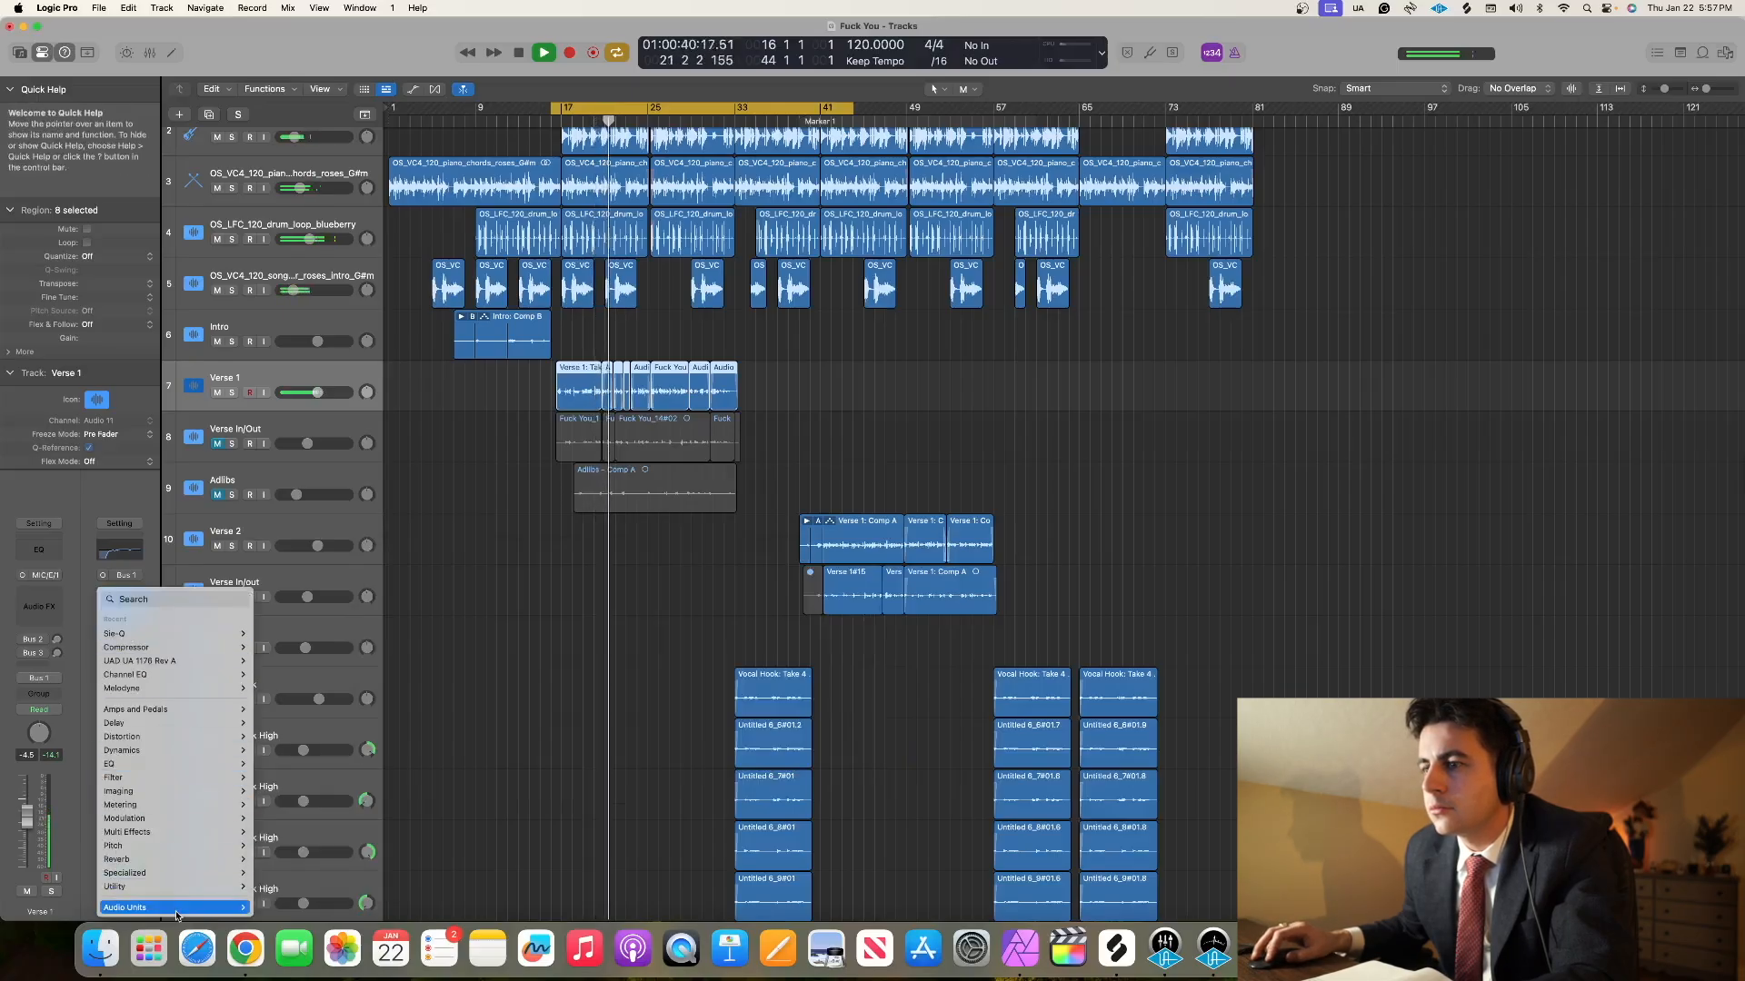
mouse_move(176, 909)
mouse_move(309, 894)
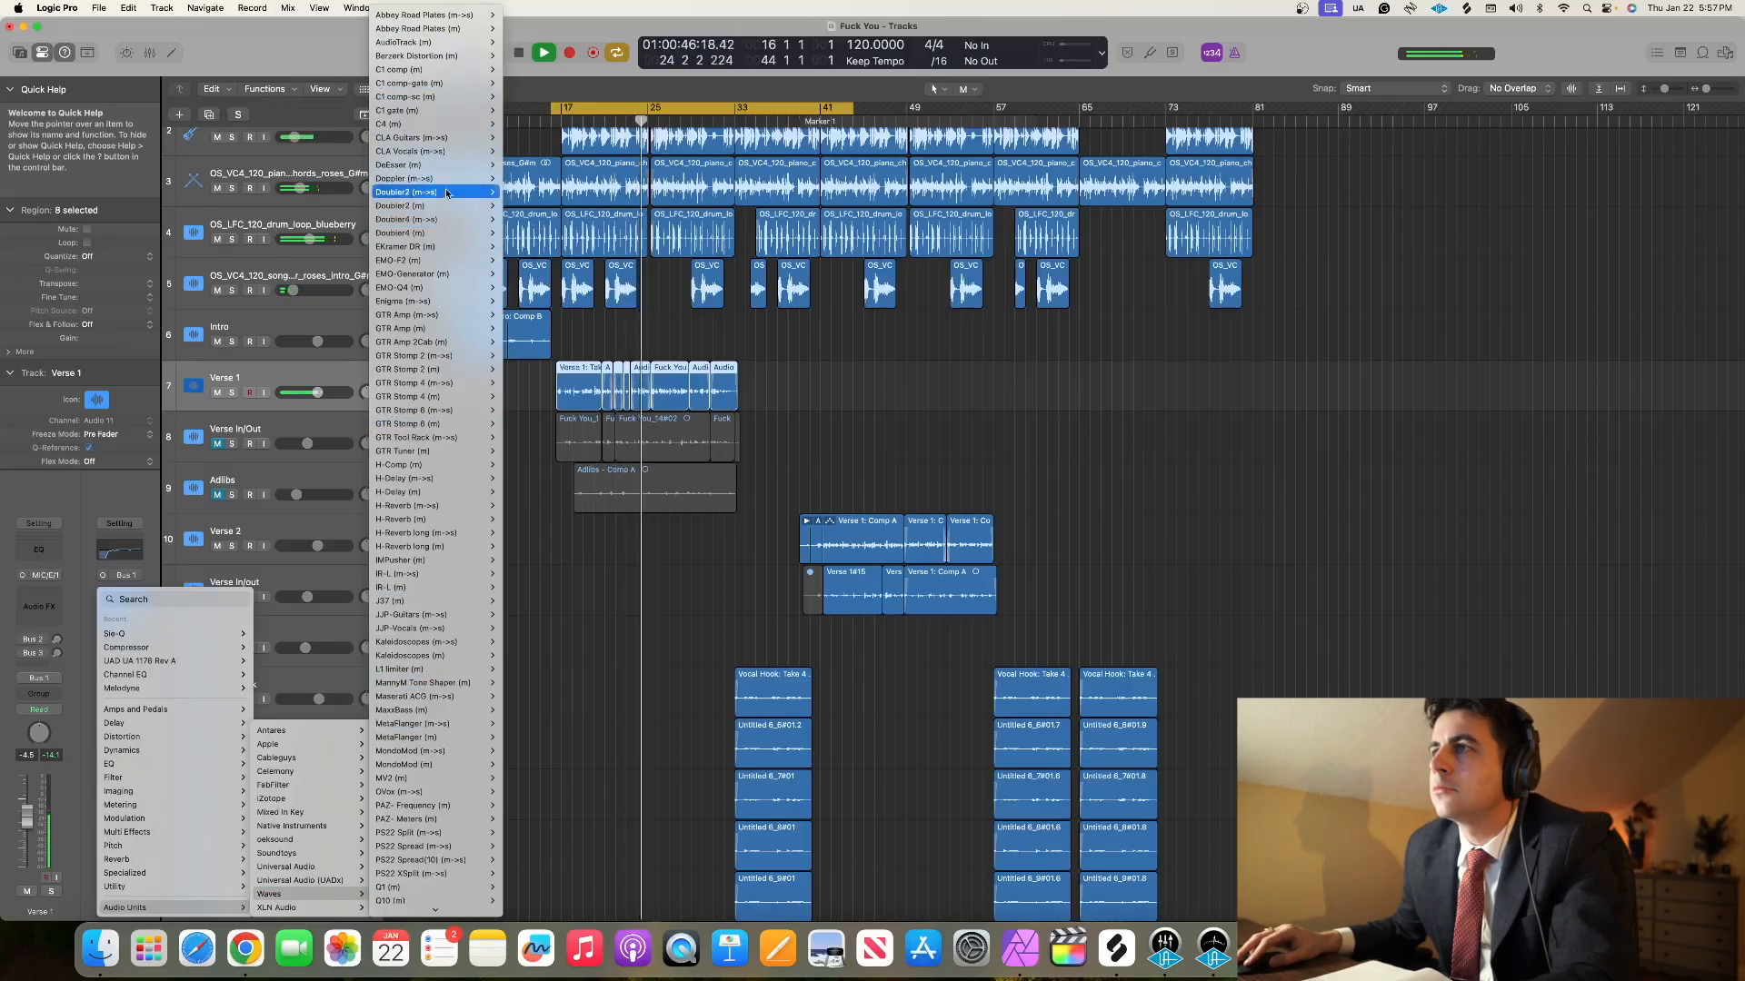
click(544, 523)
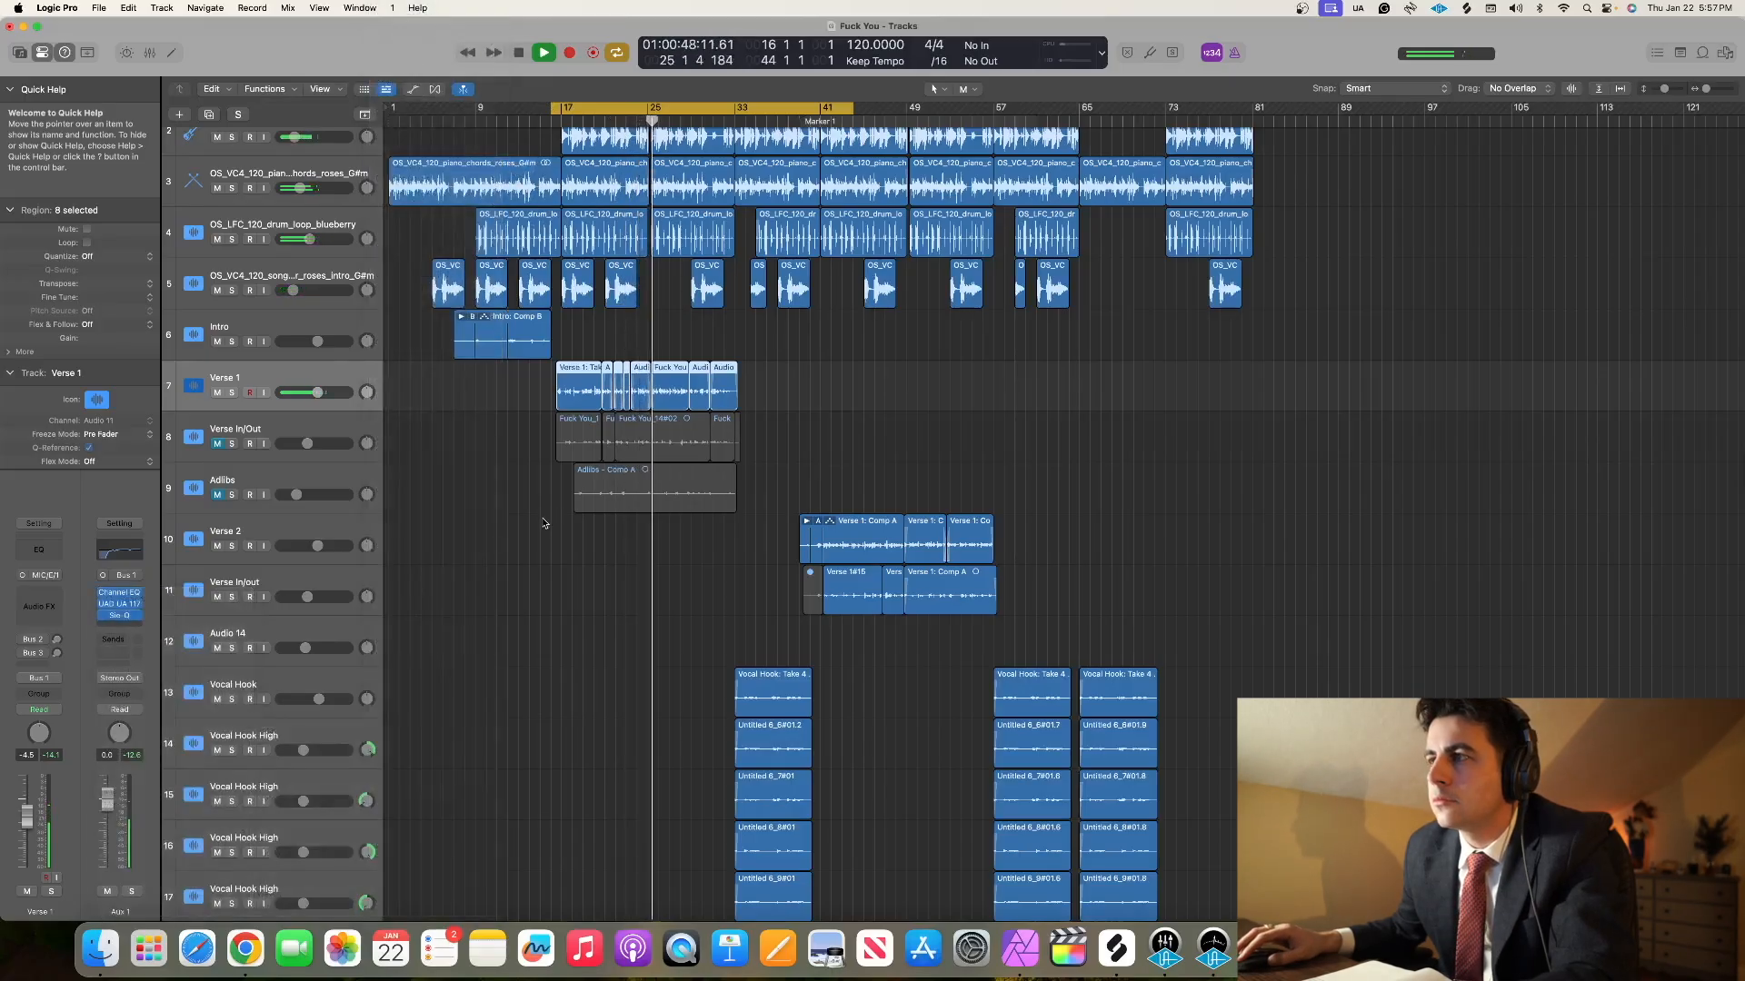
drag(662, 199, 544, 523)
key(space)
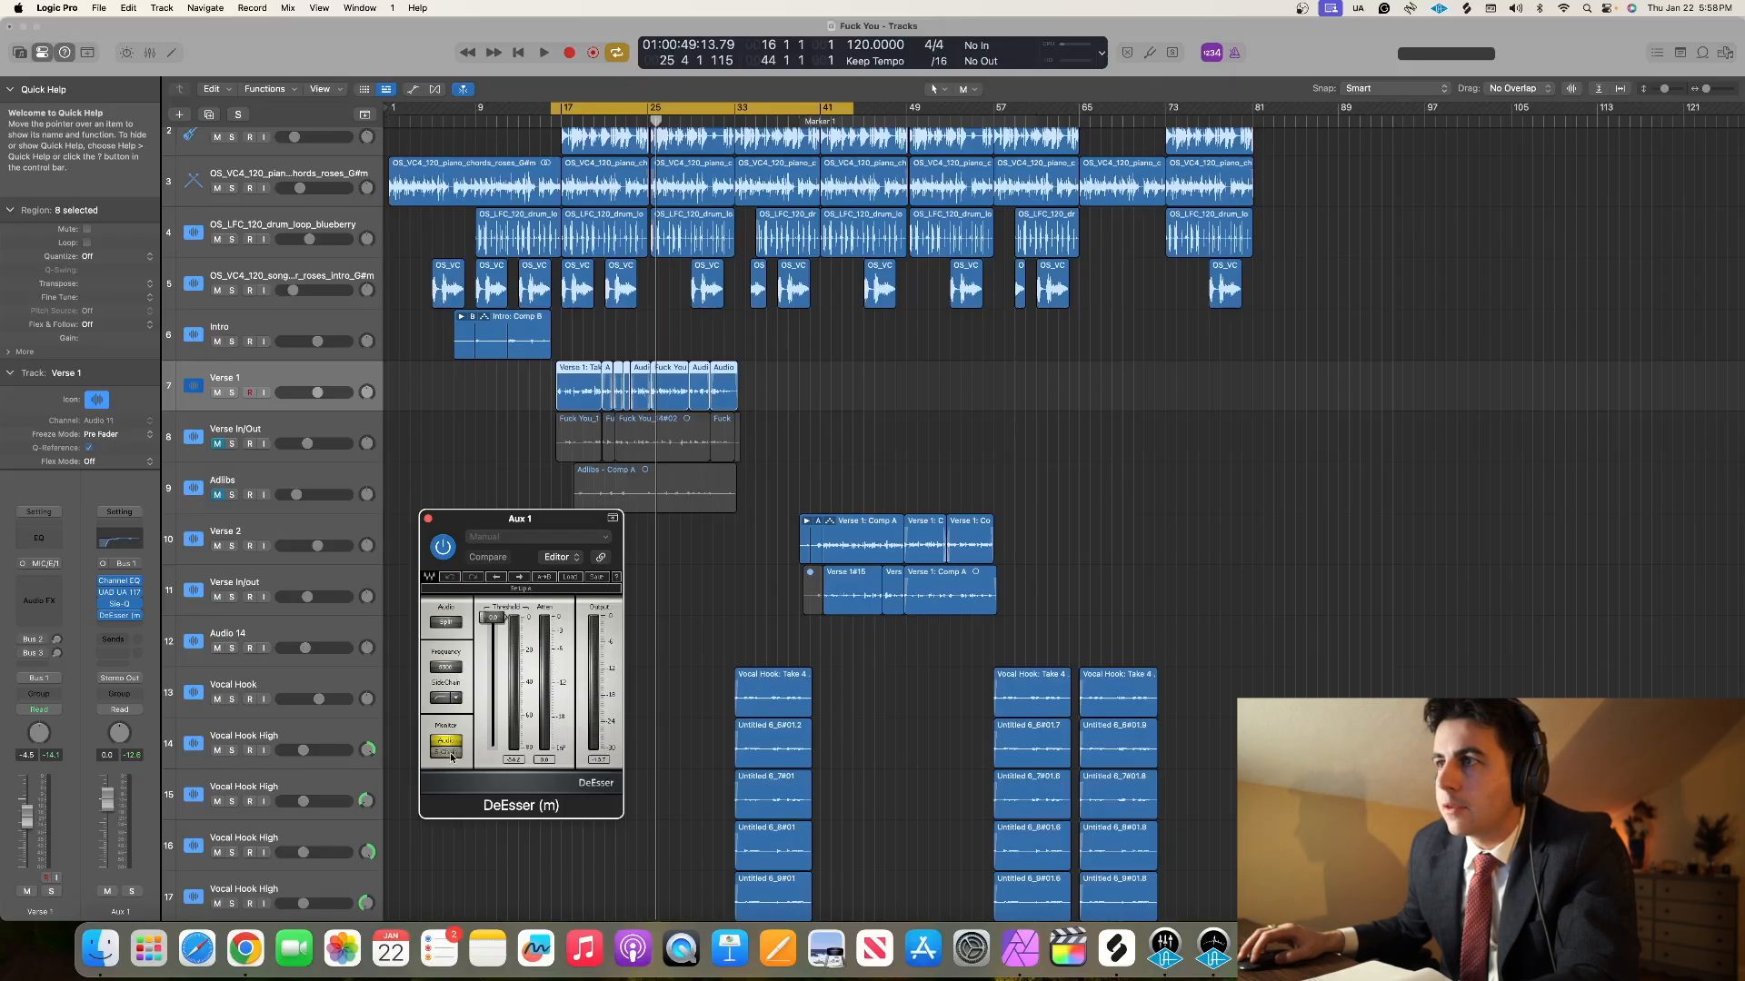
- Solo Verse 1 and lower the DeEsser threshold during playback, using side-chain and audio monitoring, then close the plug-in
key(s)
key(space)
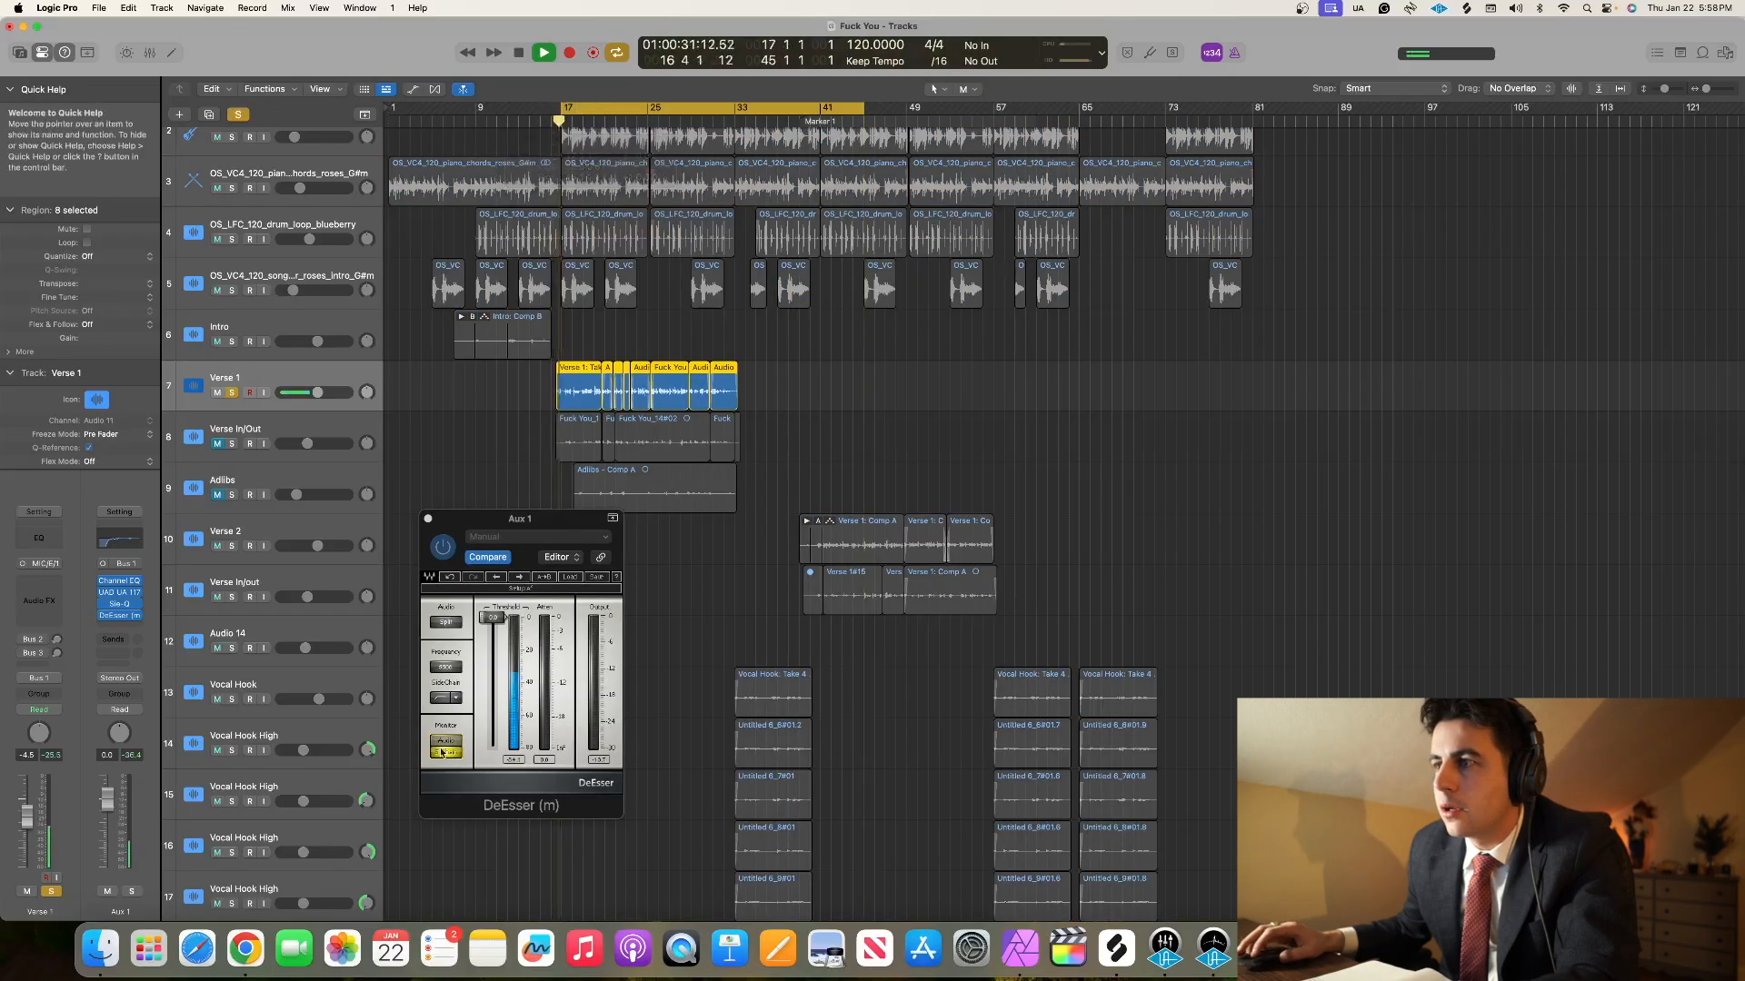
drag(492, 627, 492, 636)
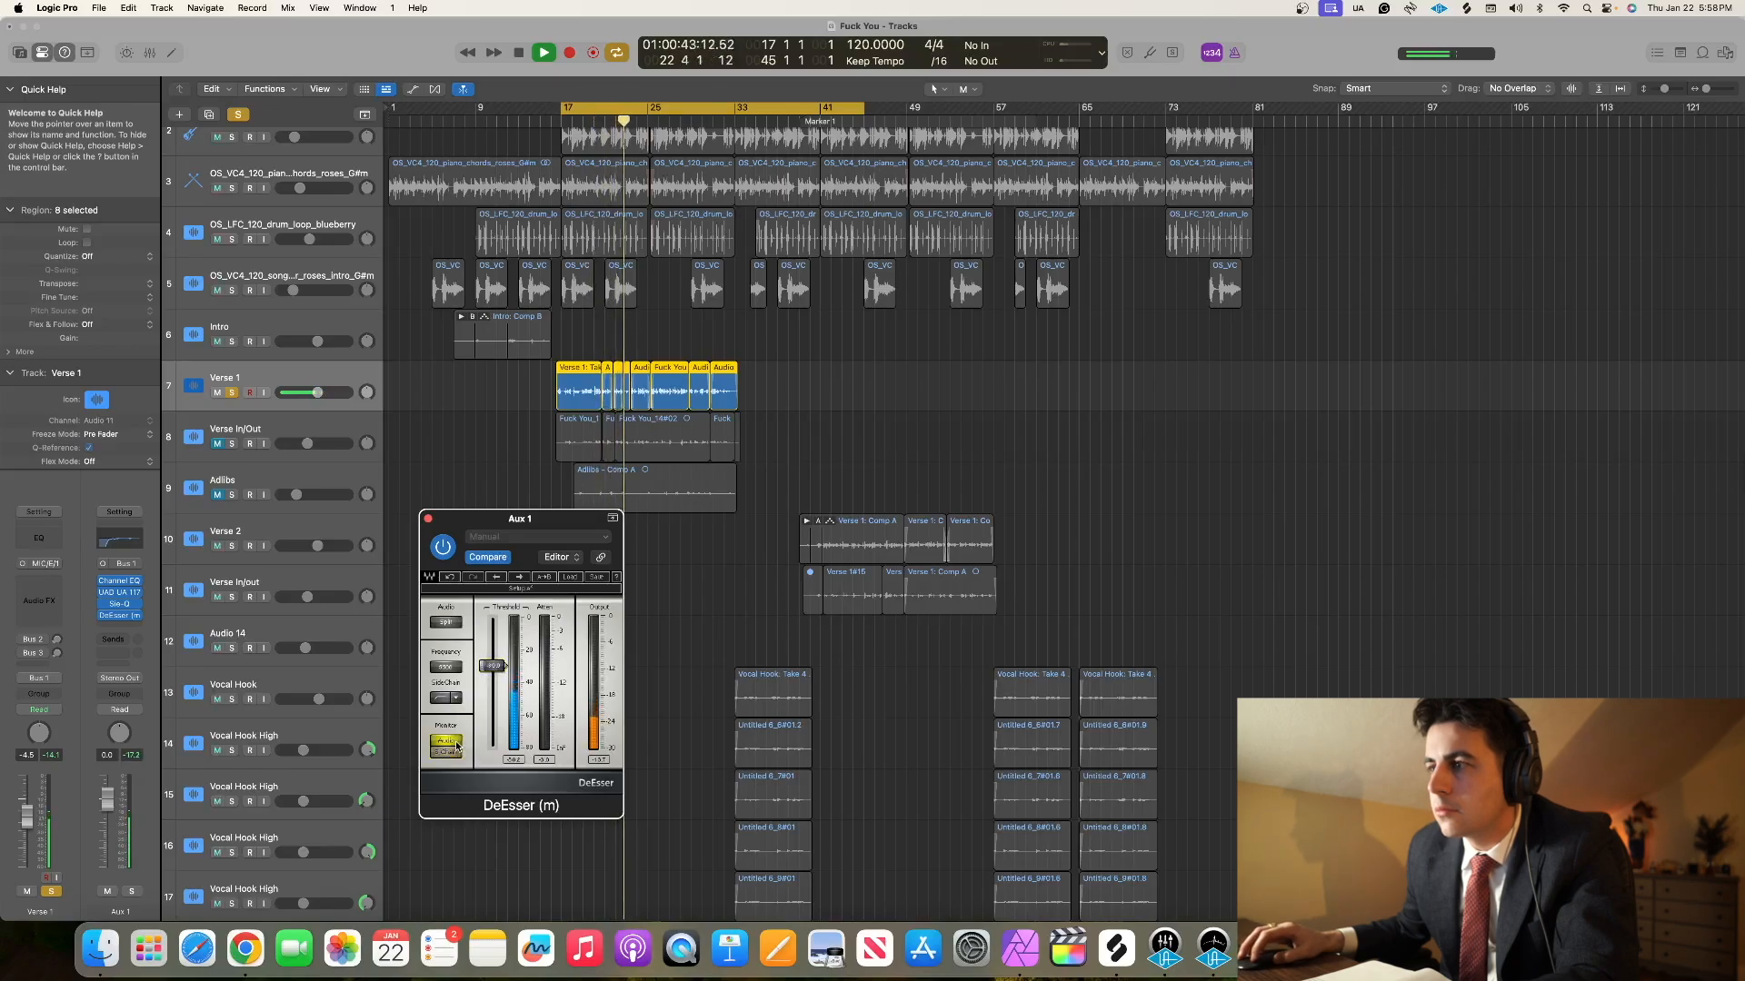
mouse_move(491, 665)
mouse_down()
mouse_move(491, 748)
mouse_move(492, 664)
mouse_up()
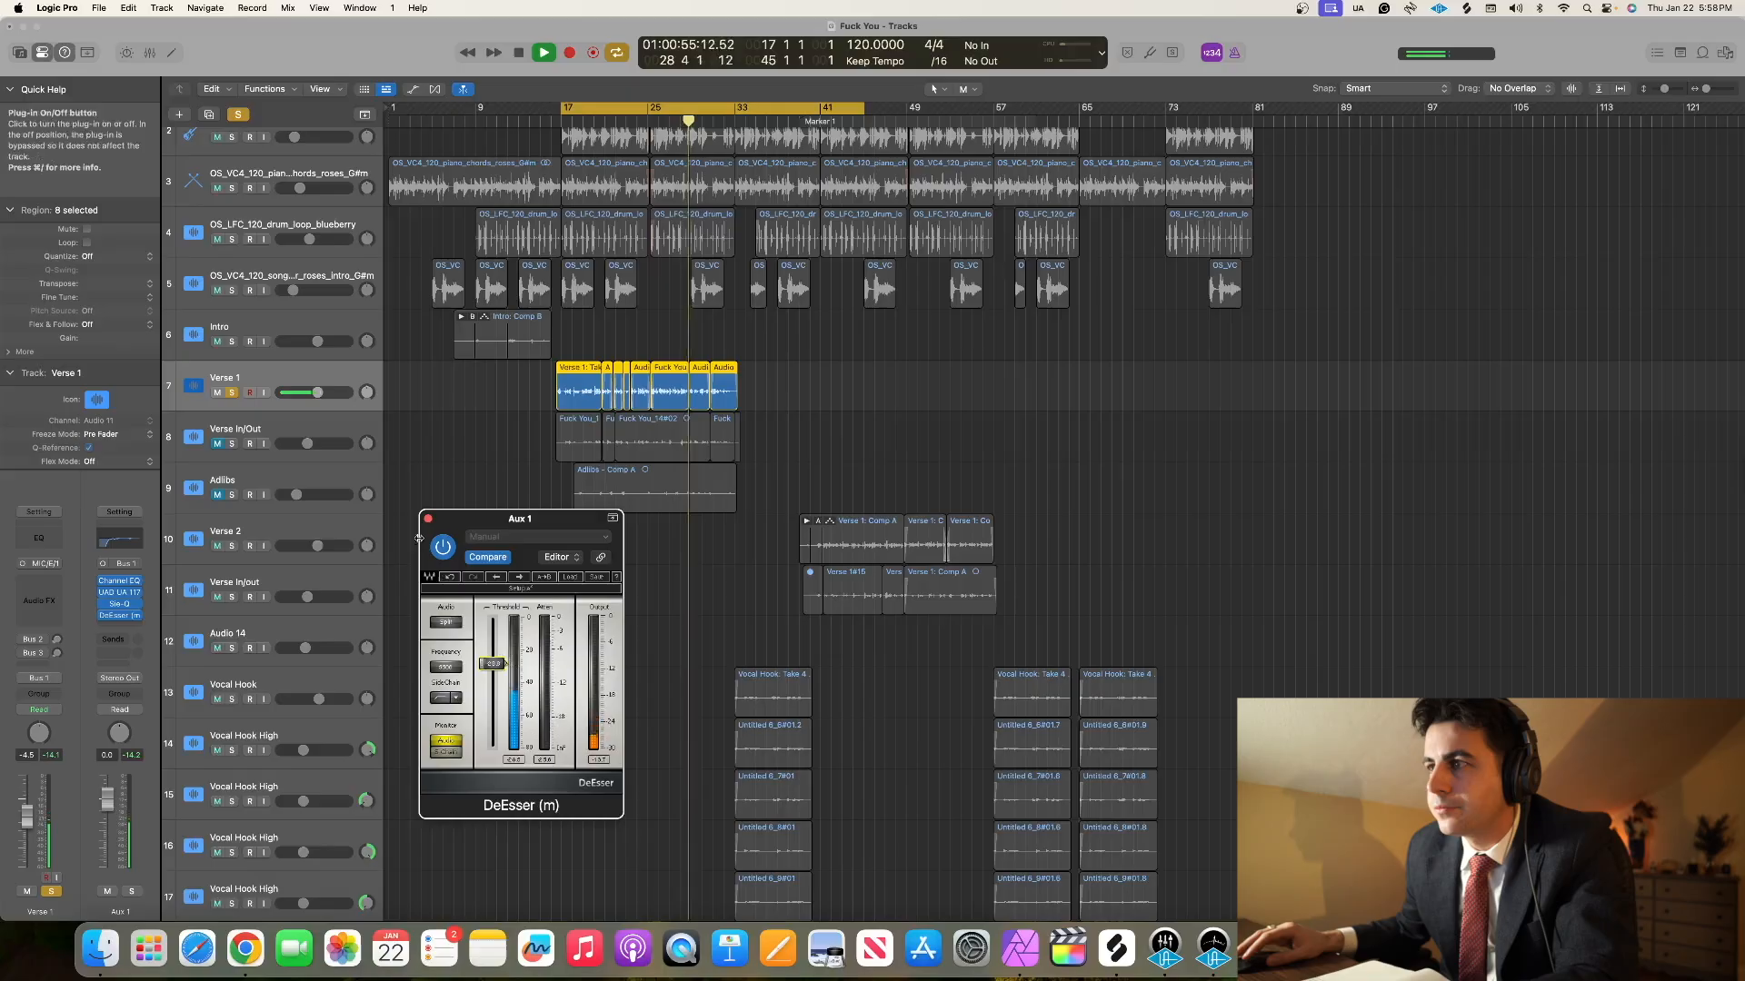
key(space)
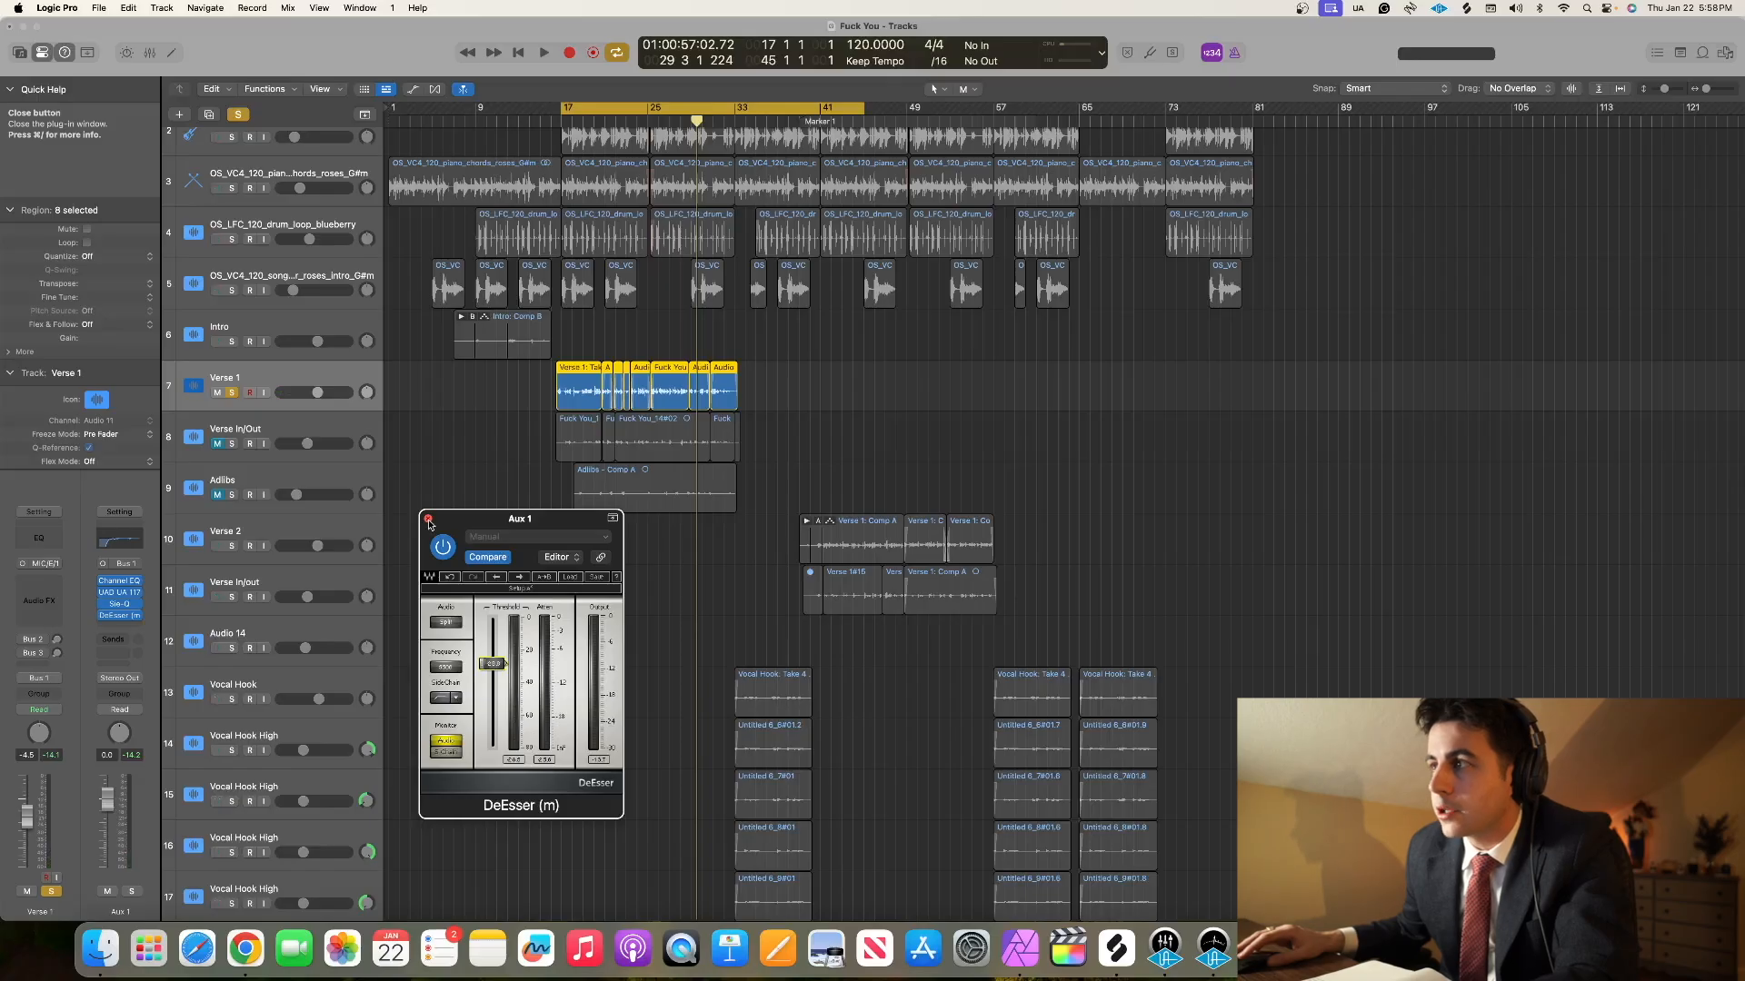
mouse_move(438, 519)
mouse_down()
mouse_move(413, 502)
mouse_move(410, 527)
mouse_up()
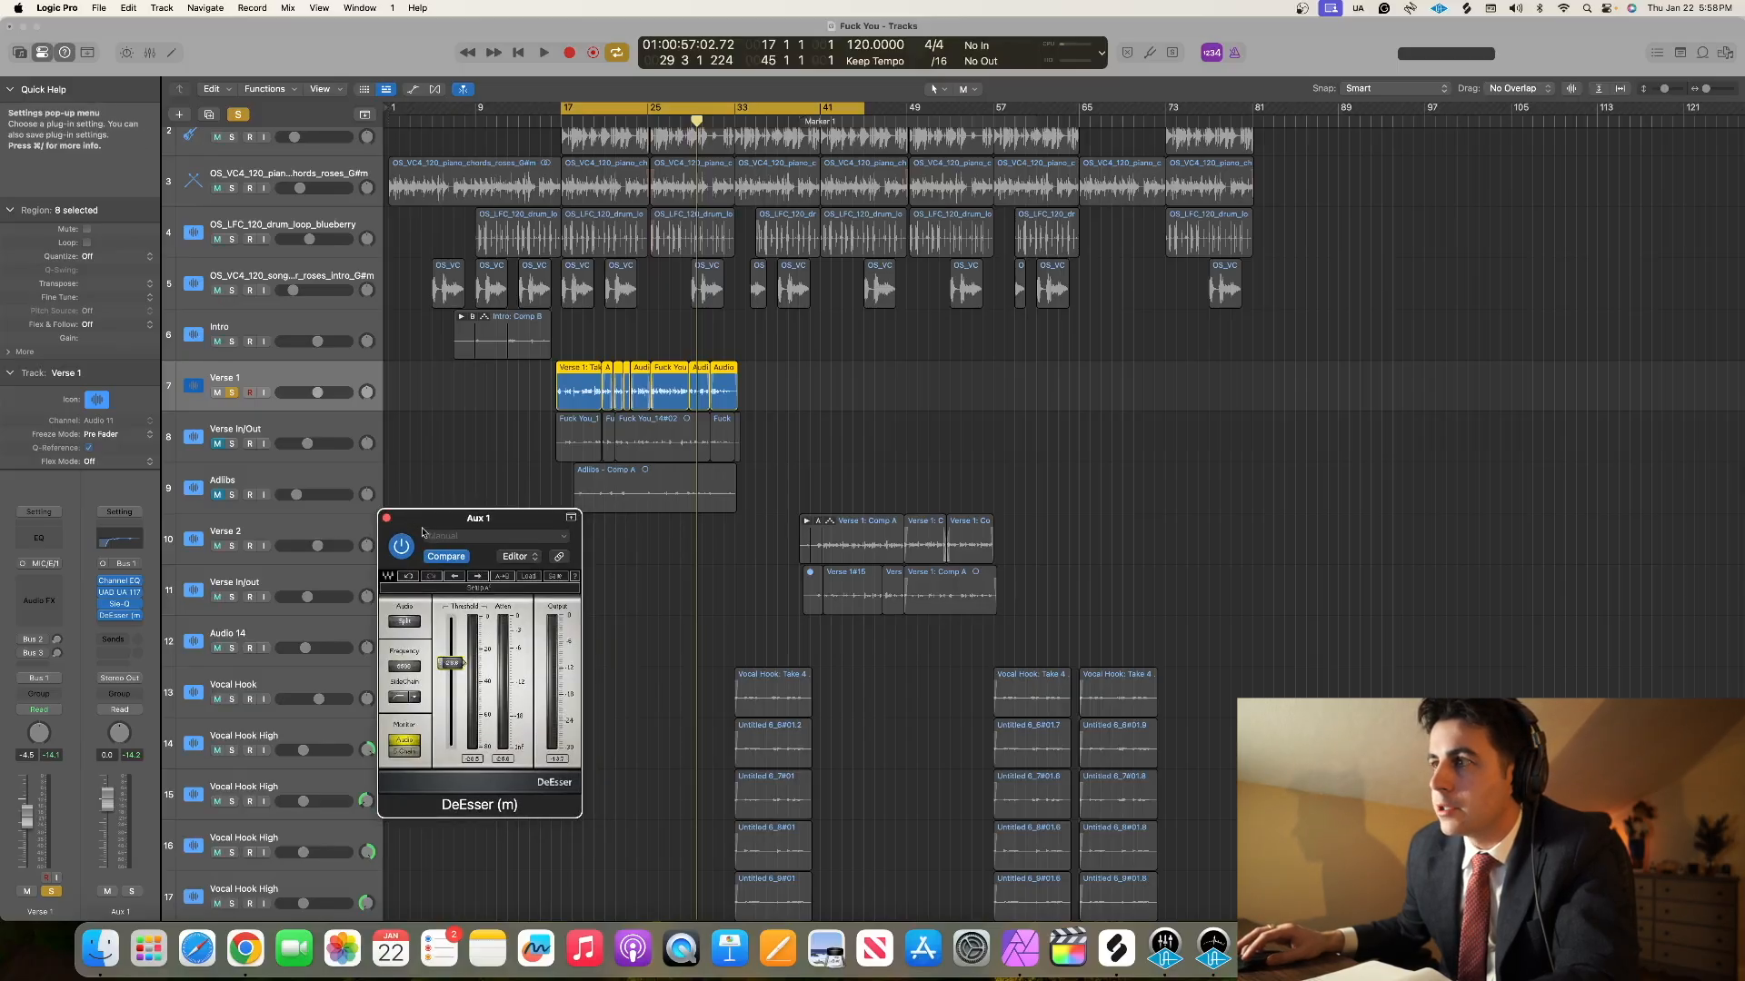
click(386, 518)
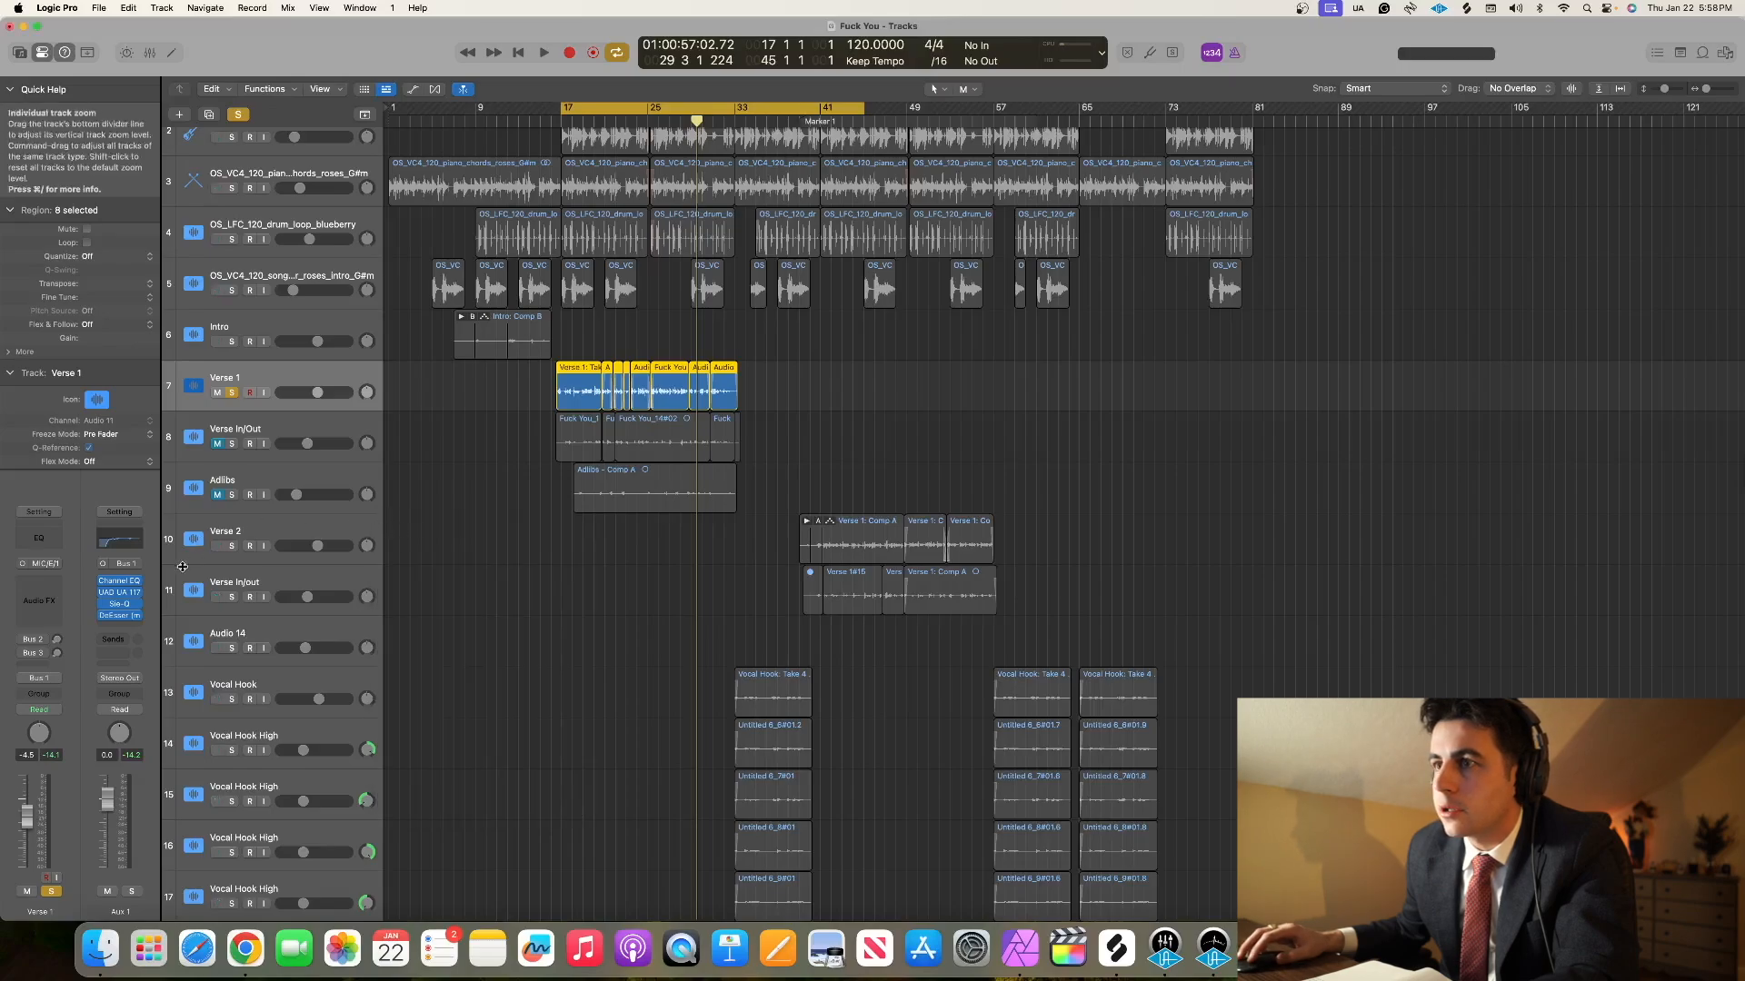
- Clear the solo on Verse 1 and play the verse in the full mix to check the de-essed vocal
click(238, 115)
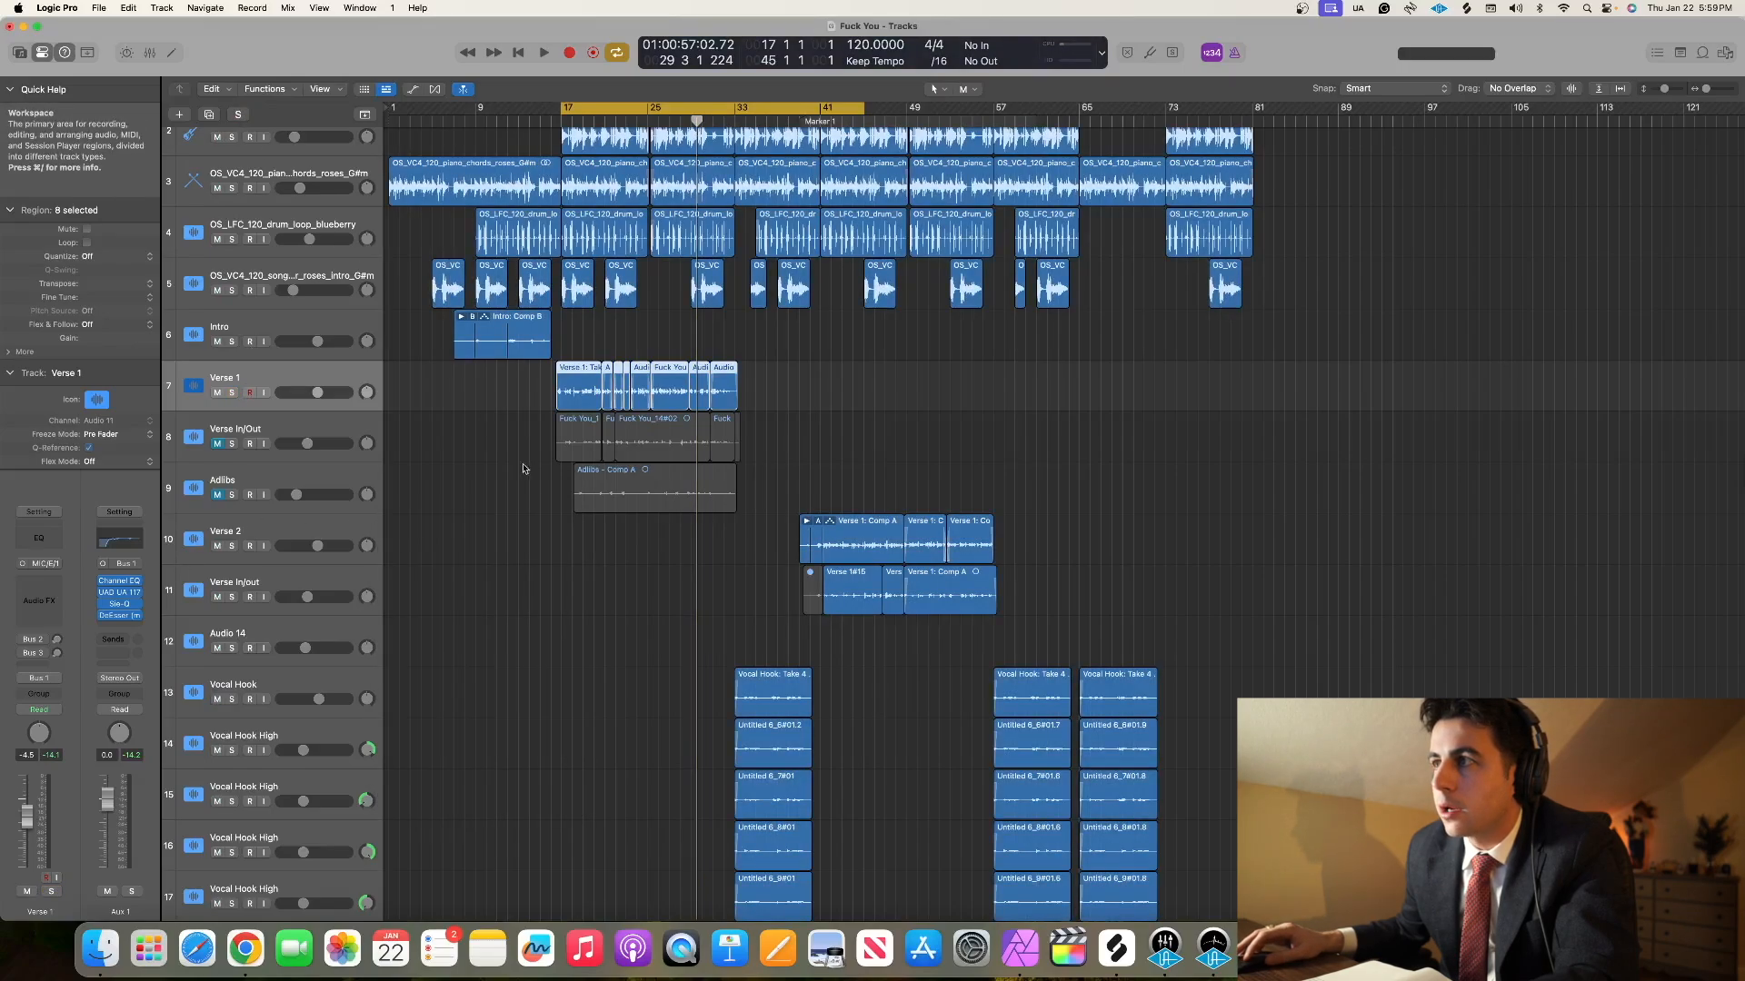
key(space)
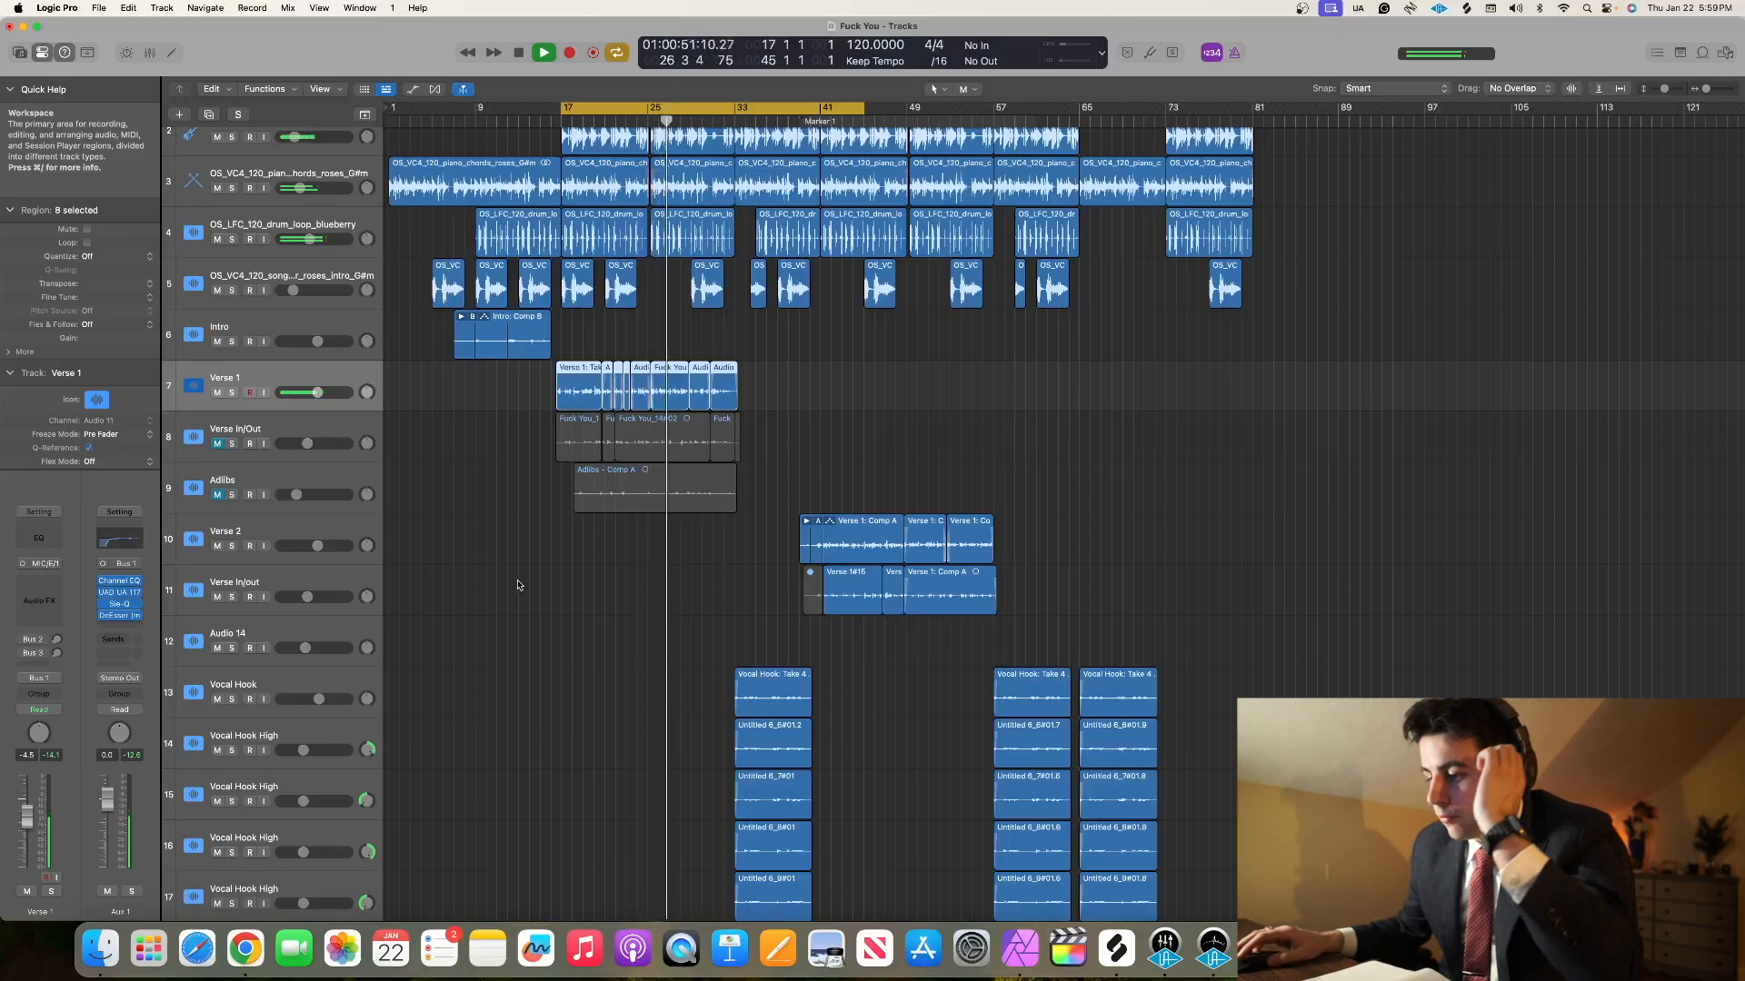
key(space)
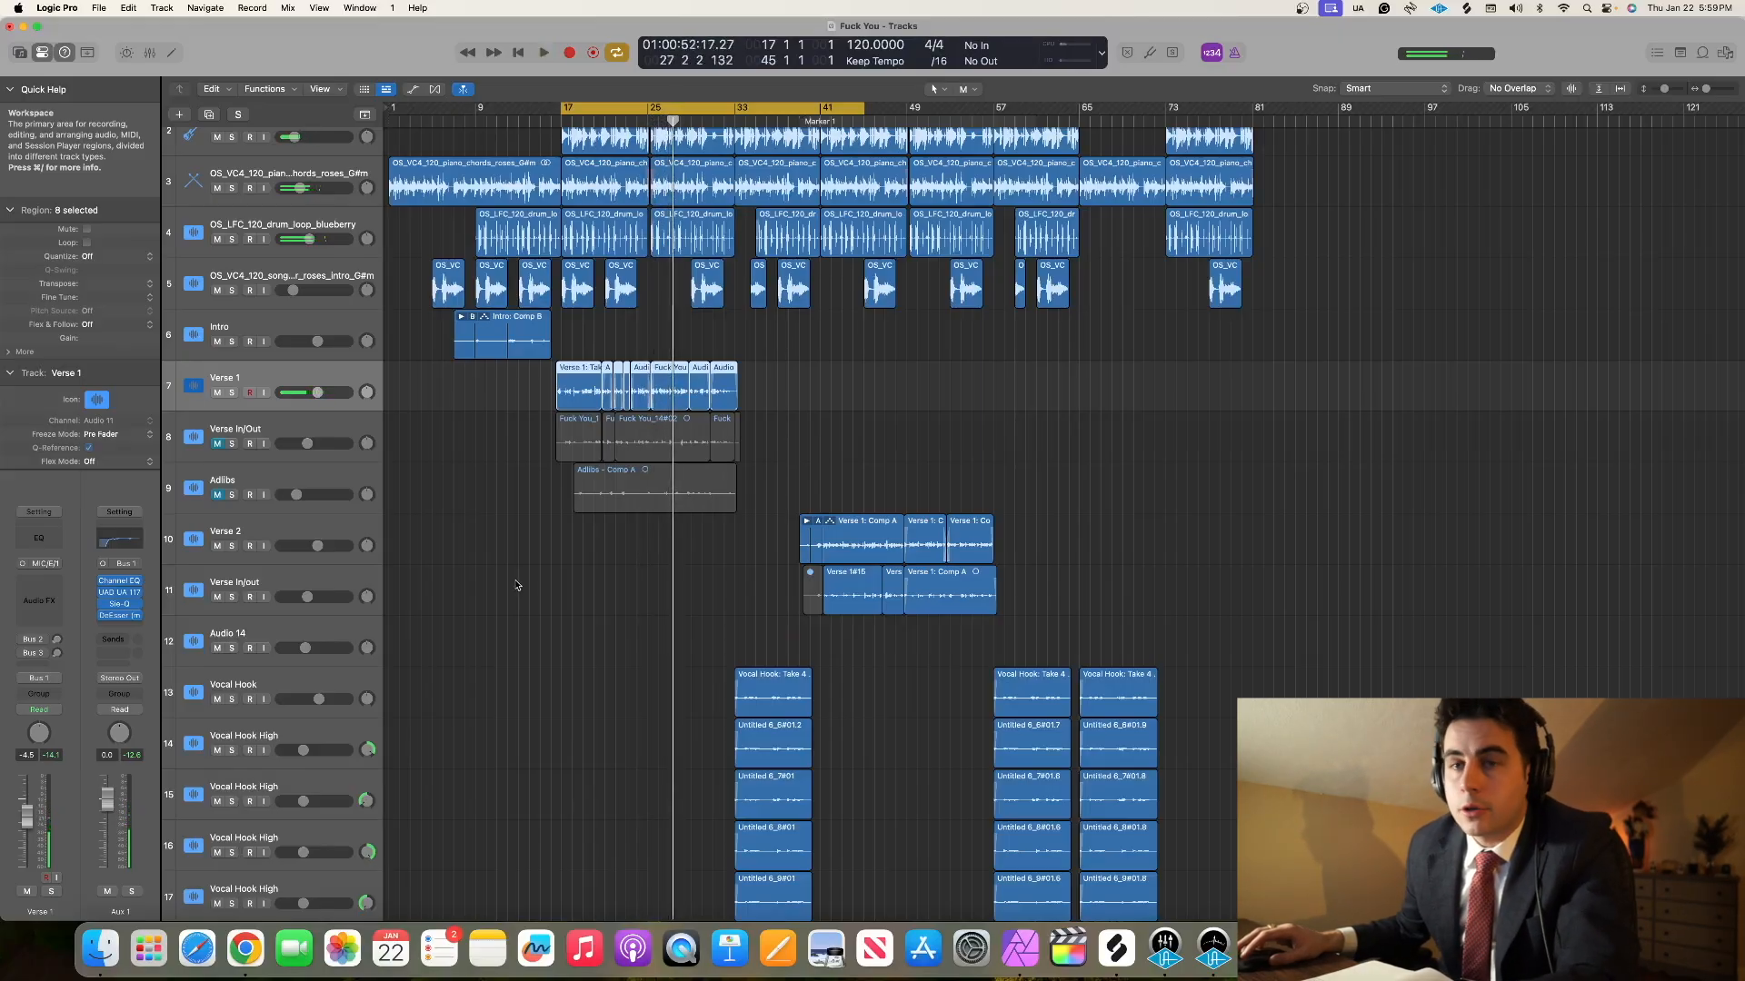
scroll(525, 359, up, 5)
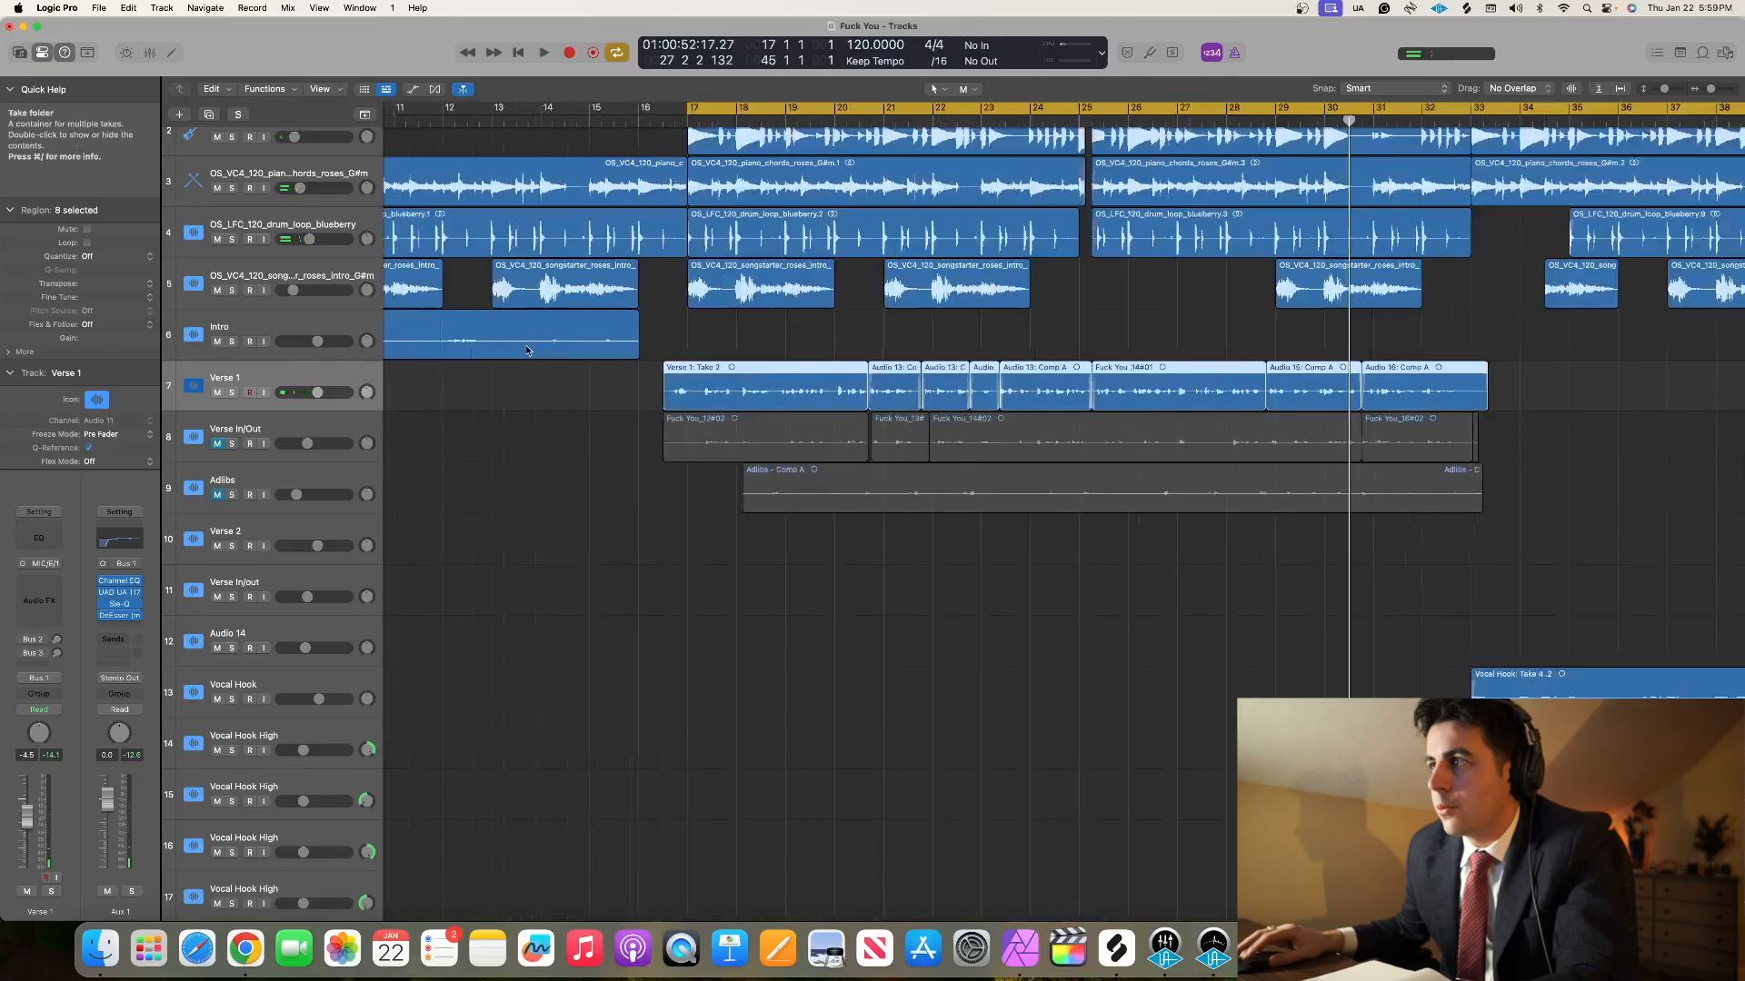
- Set a short cycle range just before bar 25 and play it to pinpoint the phrase on Verse 1
scroll(546, 352, up, 3)
scroll(538, 345, right, 7)
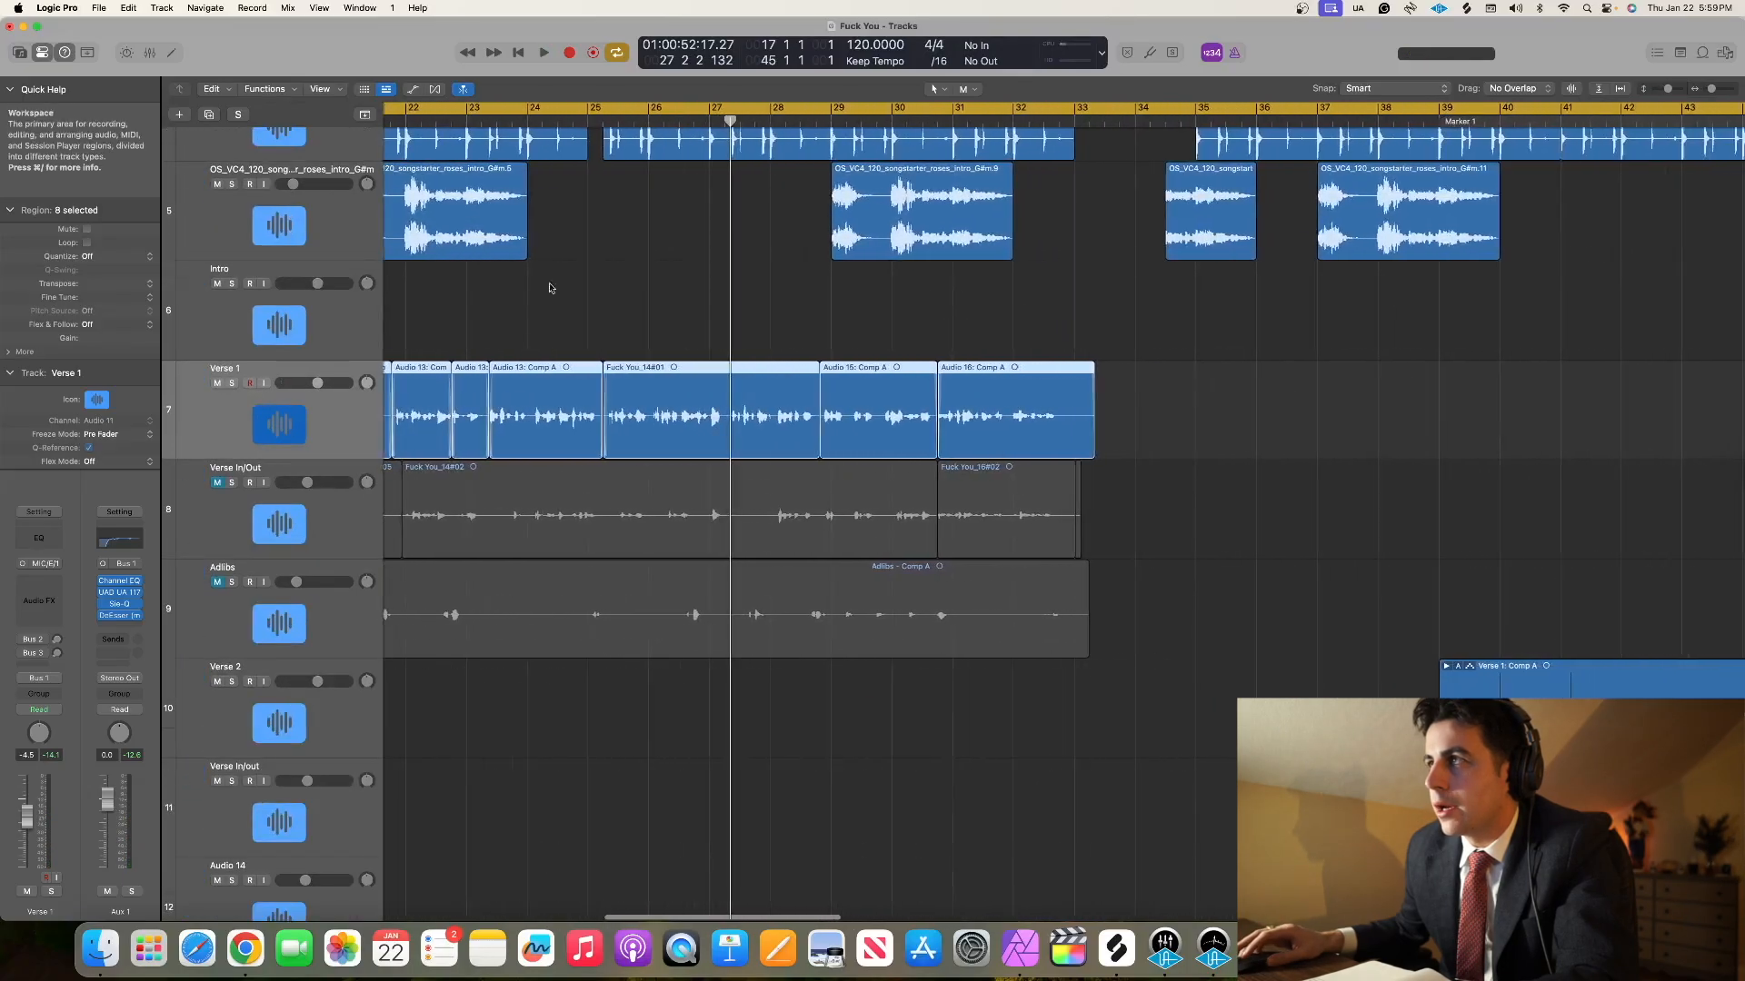
drag(557, 113, 589, 138)
key(space)
scroll(583, 256, up, 4)
key(space)
key(space)
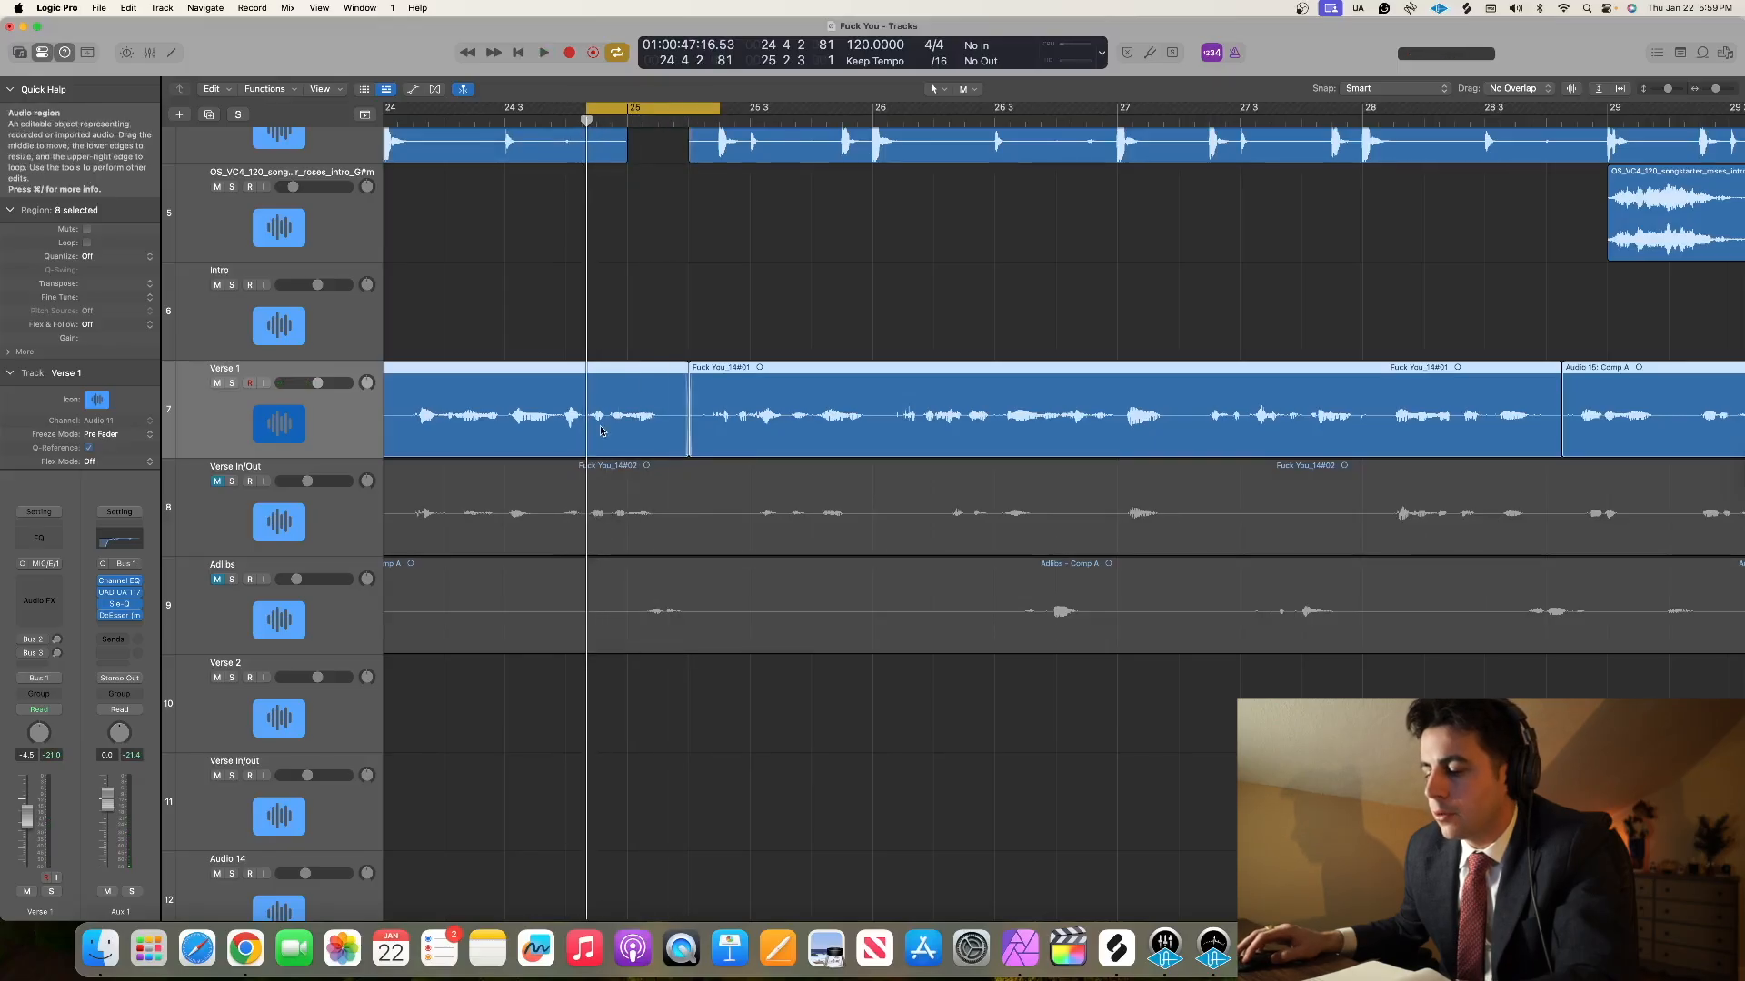
- Split the Verse 1 region at the cycle boundaries to isolate the short phrase before Fuck You_14#01
key(super+t)
key(super+Left)
key(super+Left)
key(super+Up)
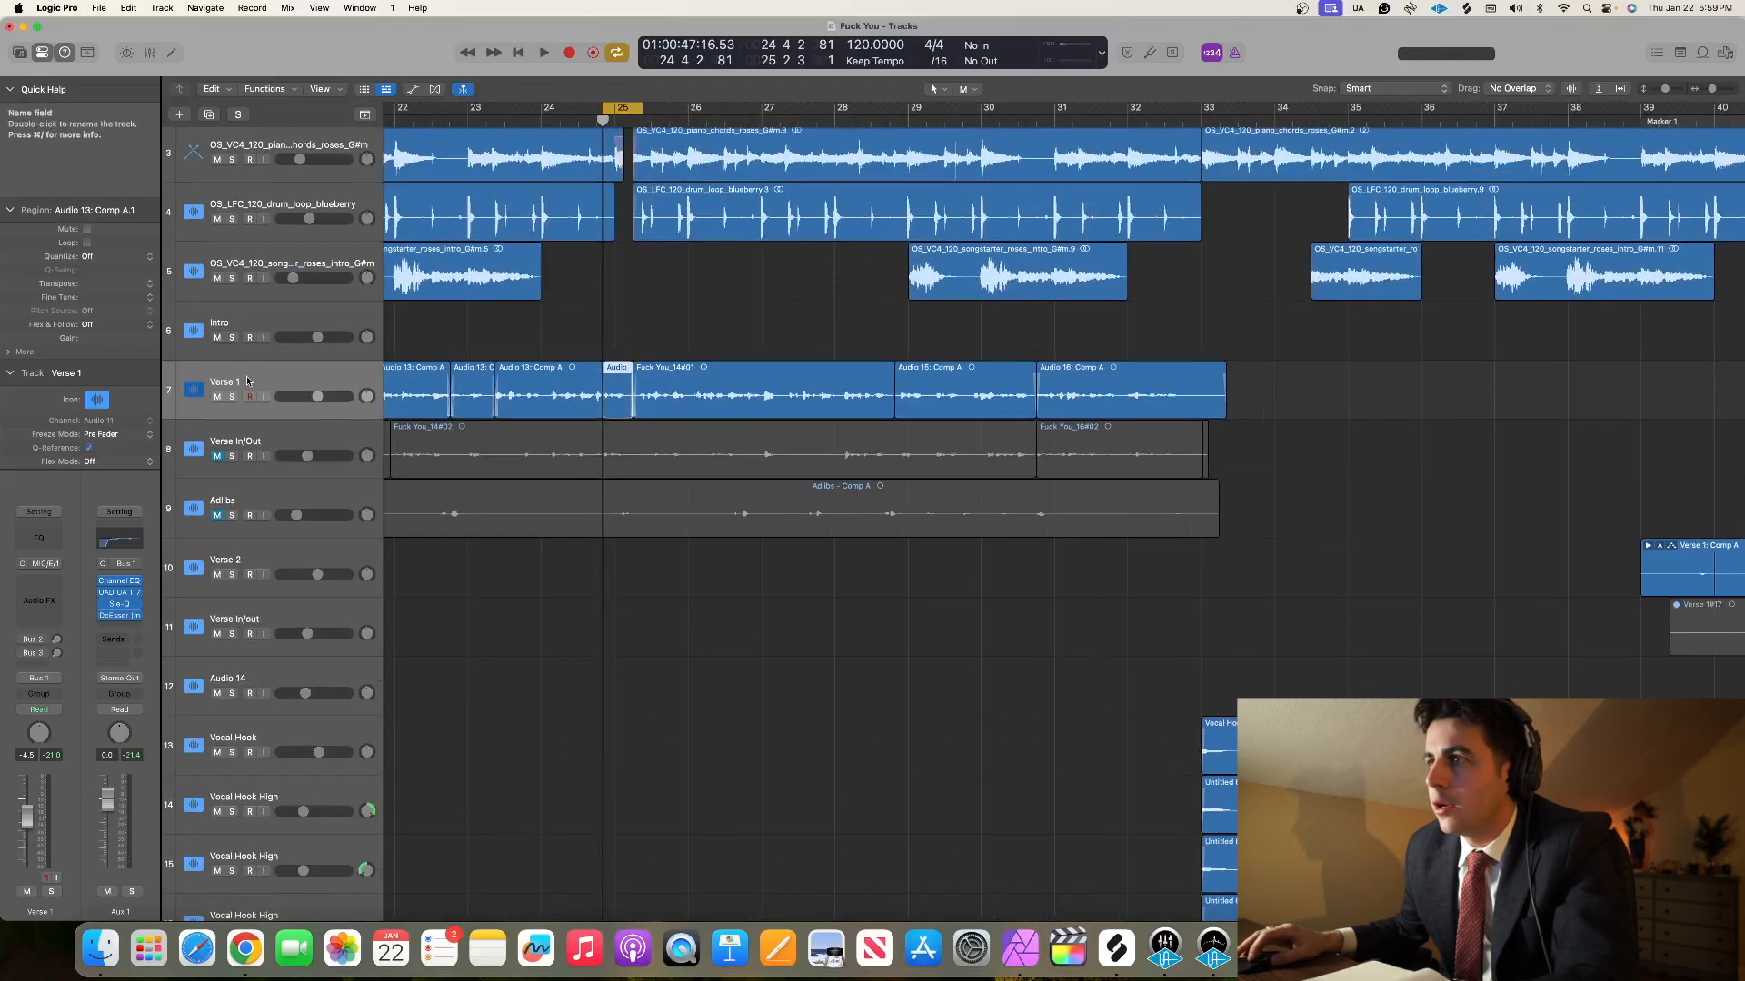
- Duplicate the Verse 1 track and copy the isolated phrase onto the new track at the same position
key(shift+Right)
key(super+d)
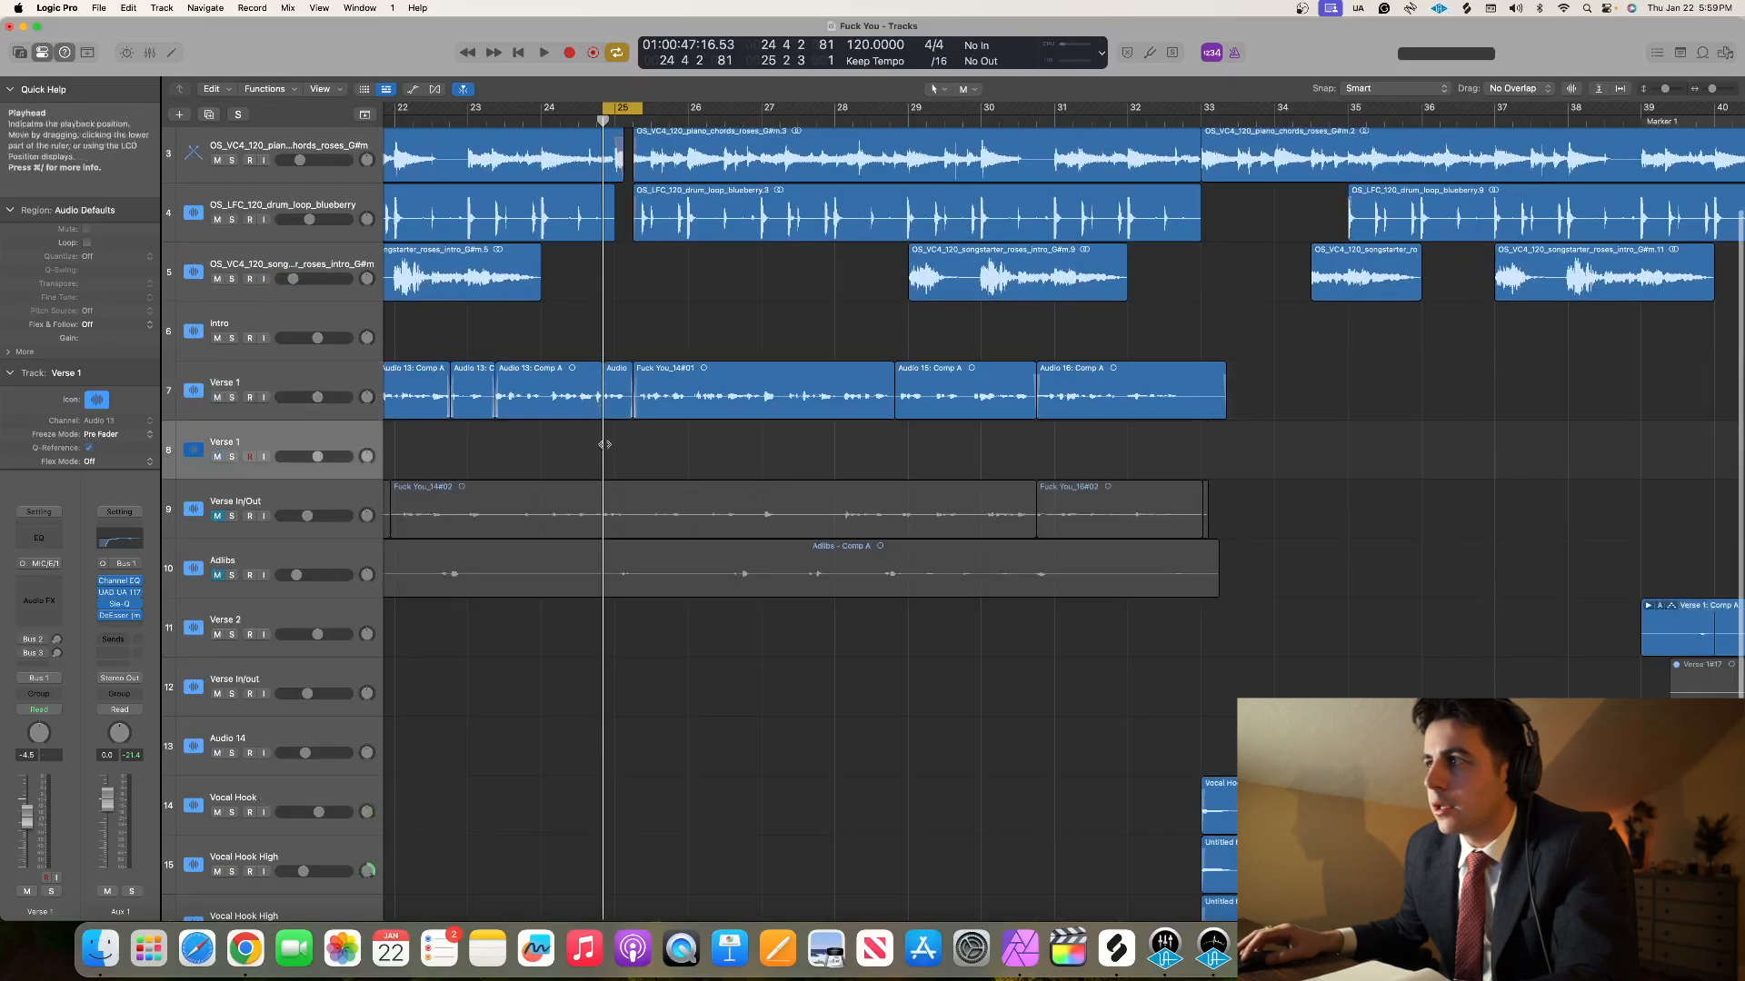
drag(614, 412, 618, 455)
key(super+z)
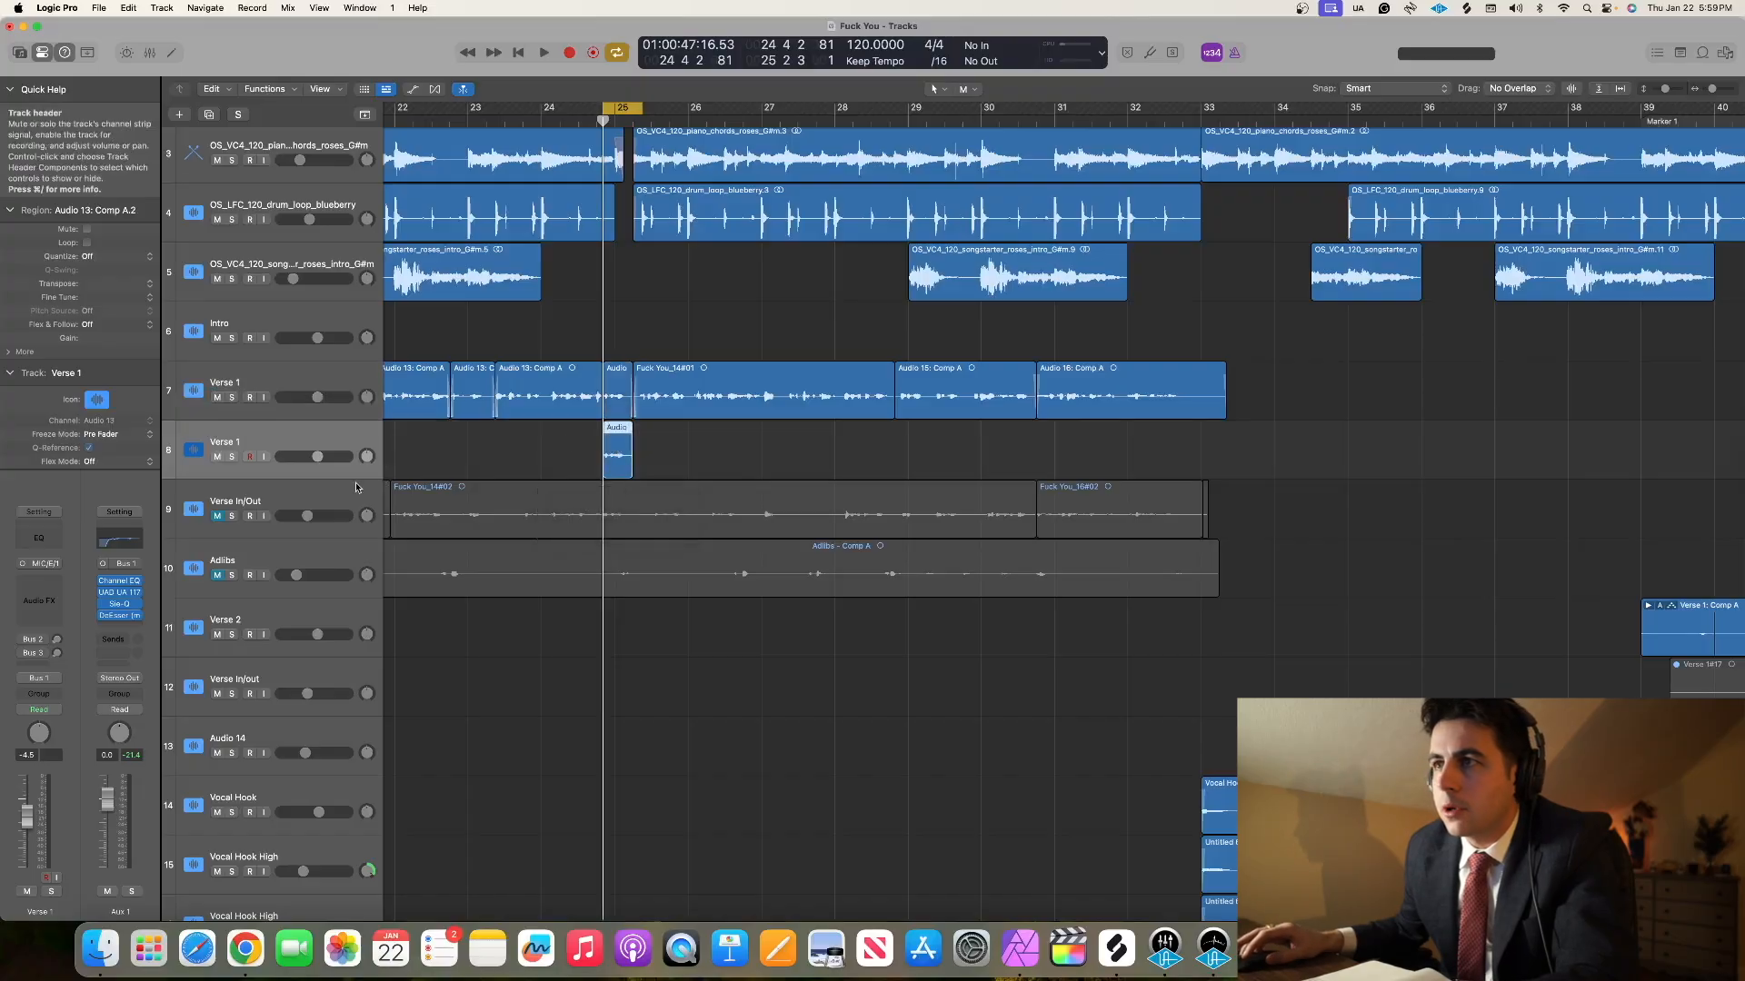
- Insert the mono Soundtoys Little AlterBoy on the duplicate Verse 1 track, with linked pitch and formant at -12.0
click(50, 584)
mouse_move(100, 897)
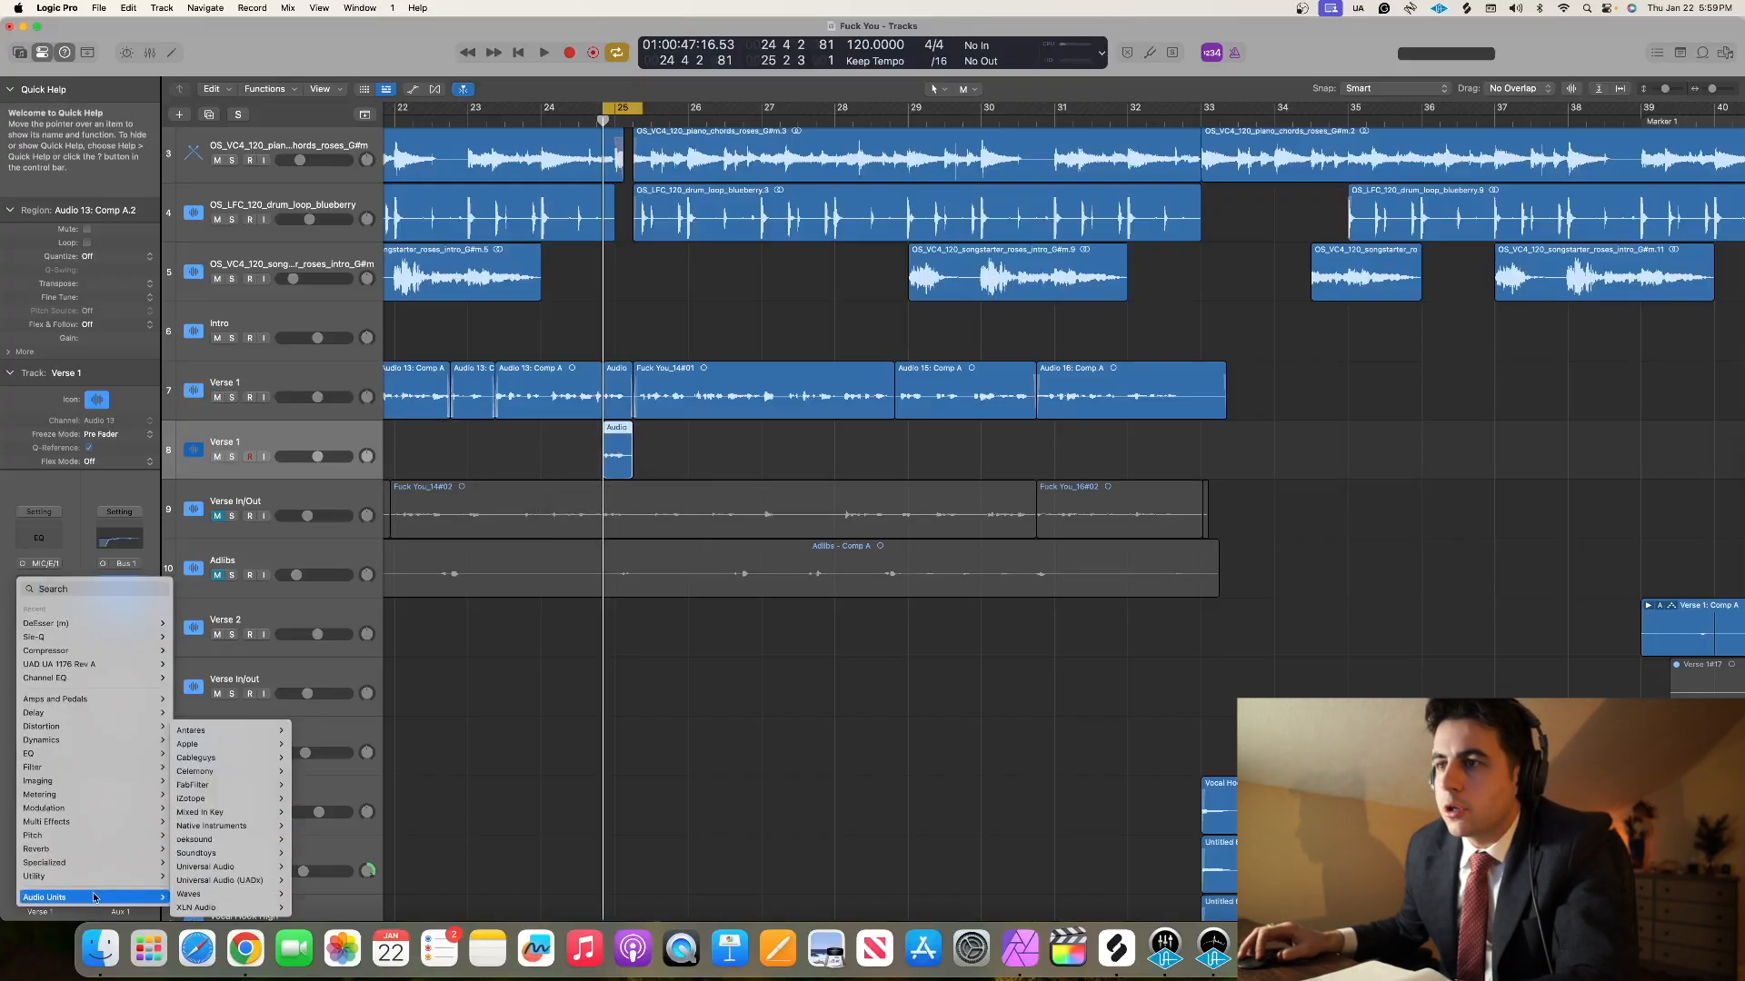
mouse_move(261, 852)
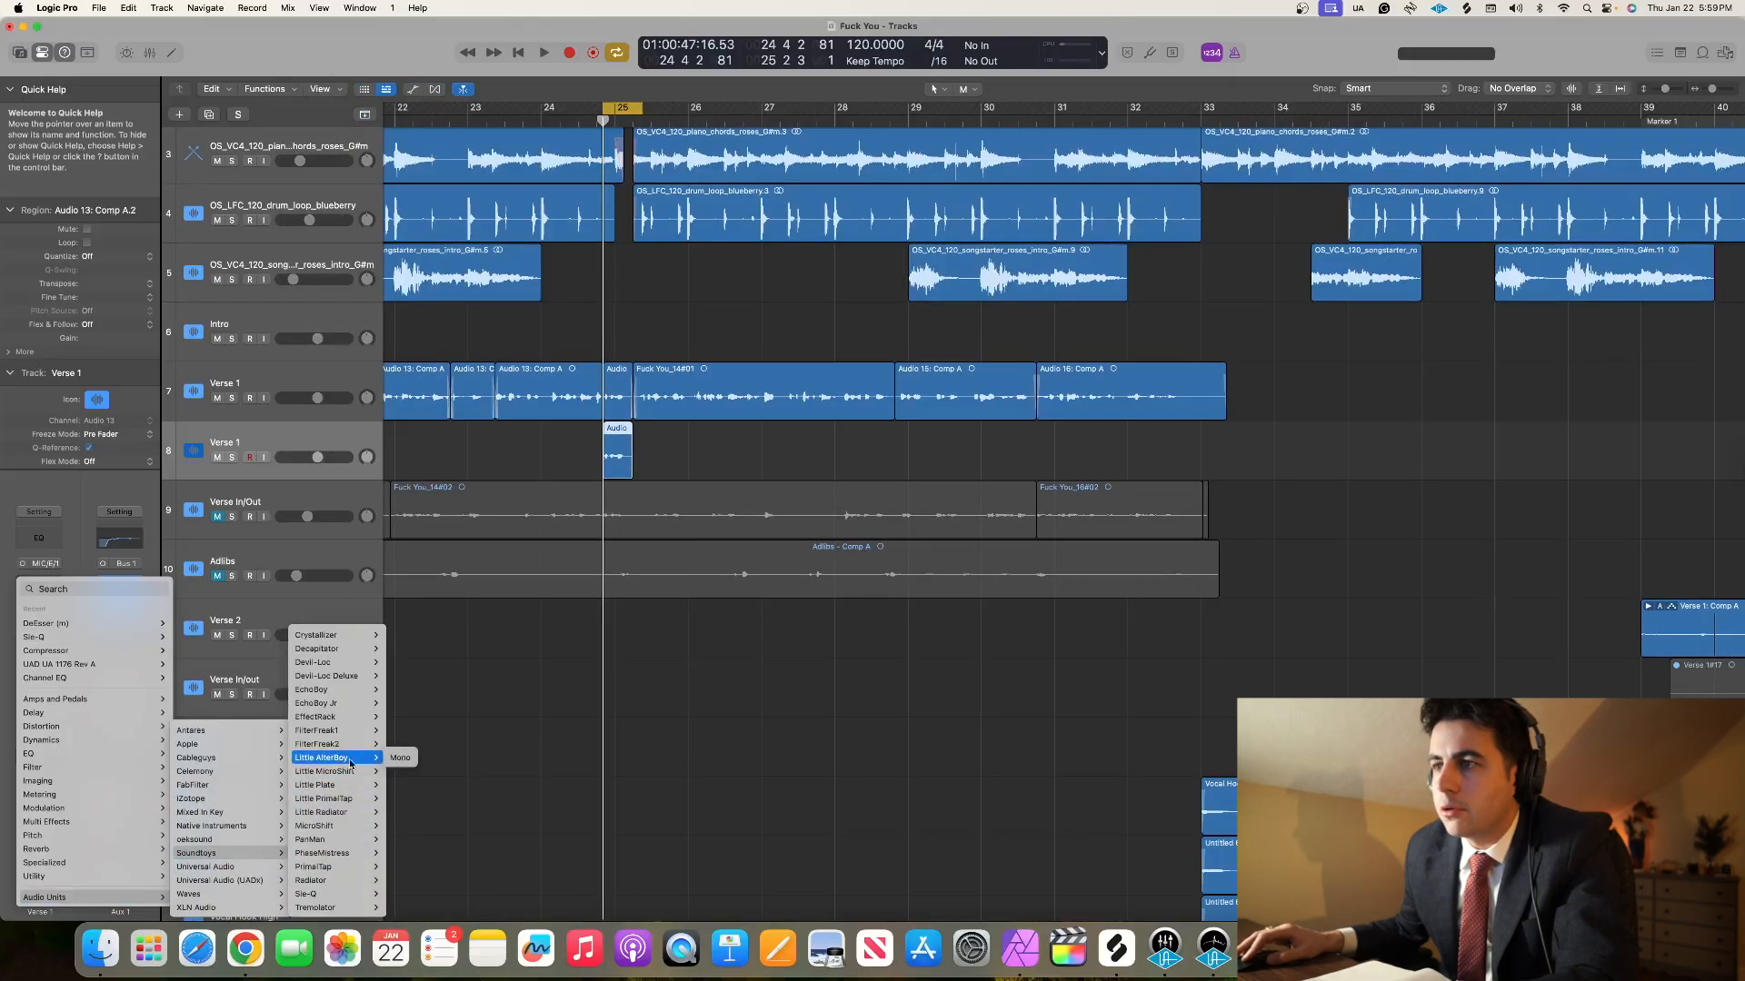
click(400, 758)
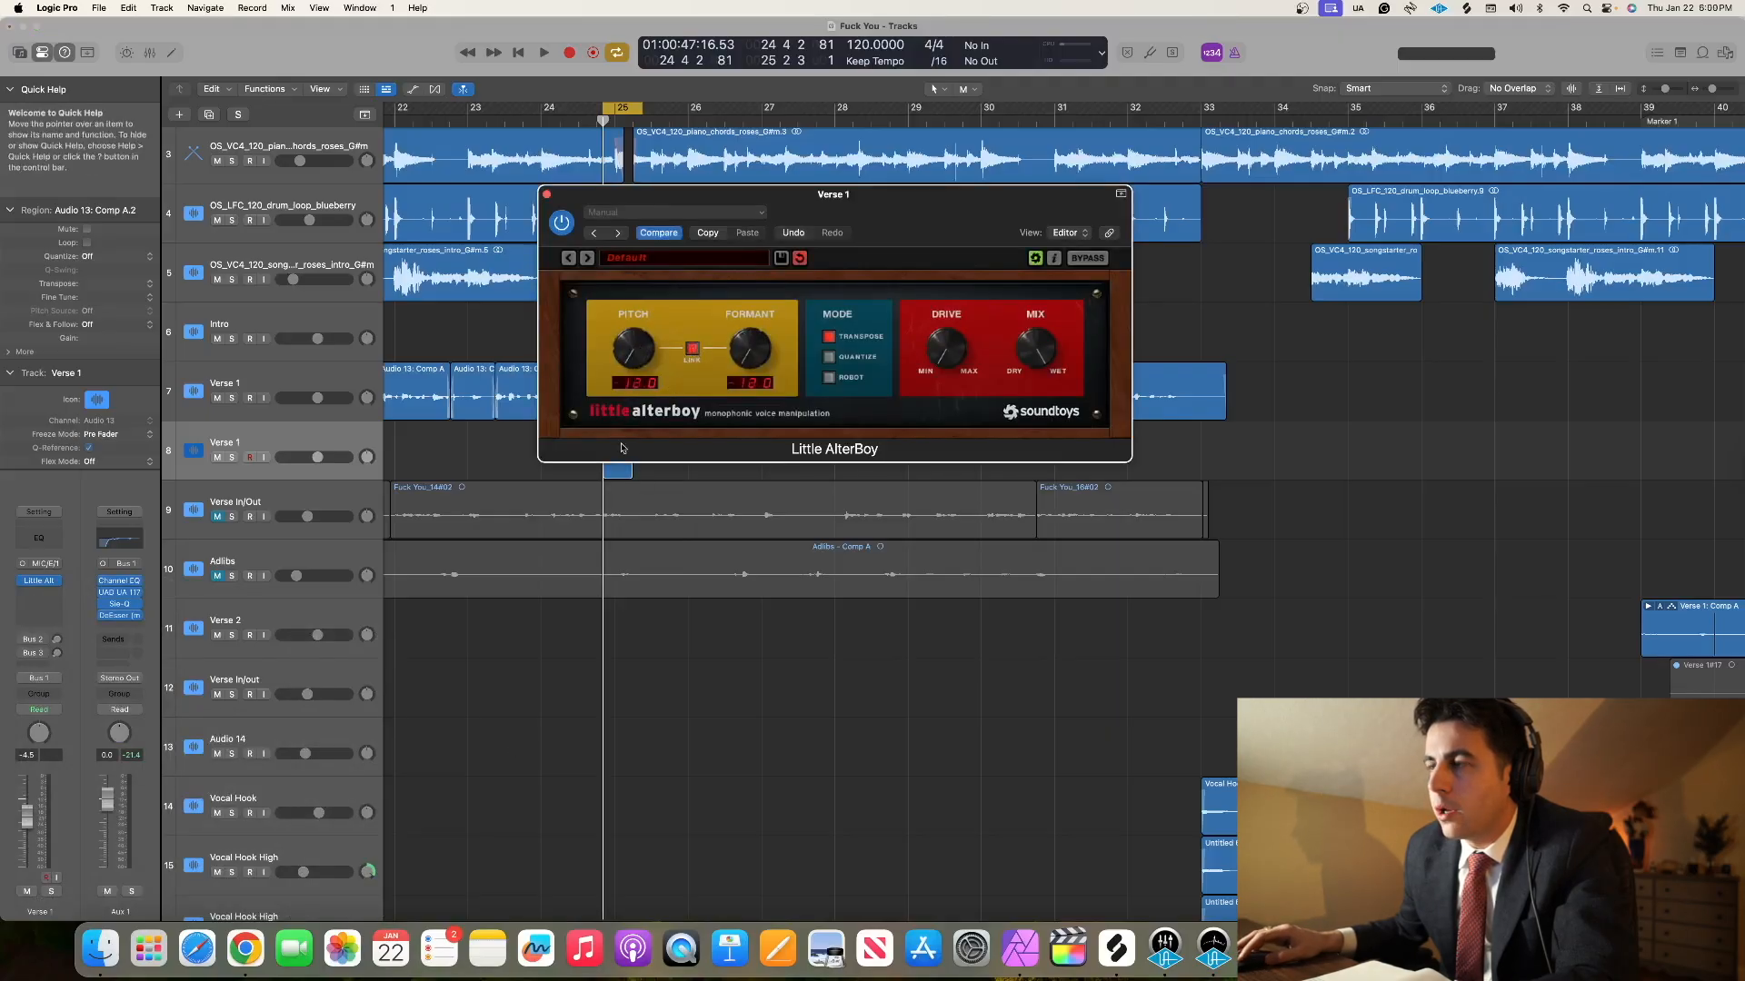
- Extend the cycle range from 22 4 1 to 27 4 2, lower the duplicate track to -11.6 dB and start playback
drag(605, 108, 448, 131)
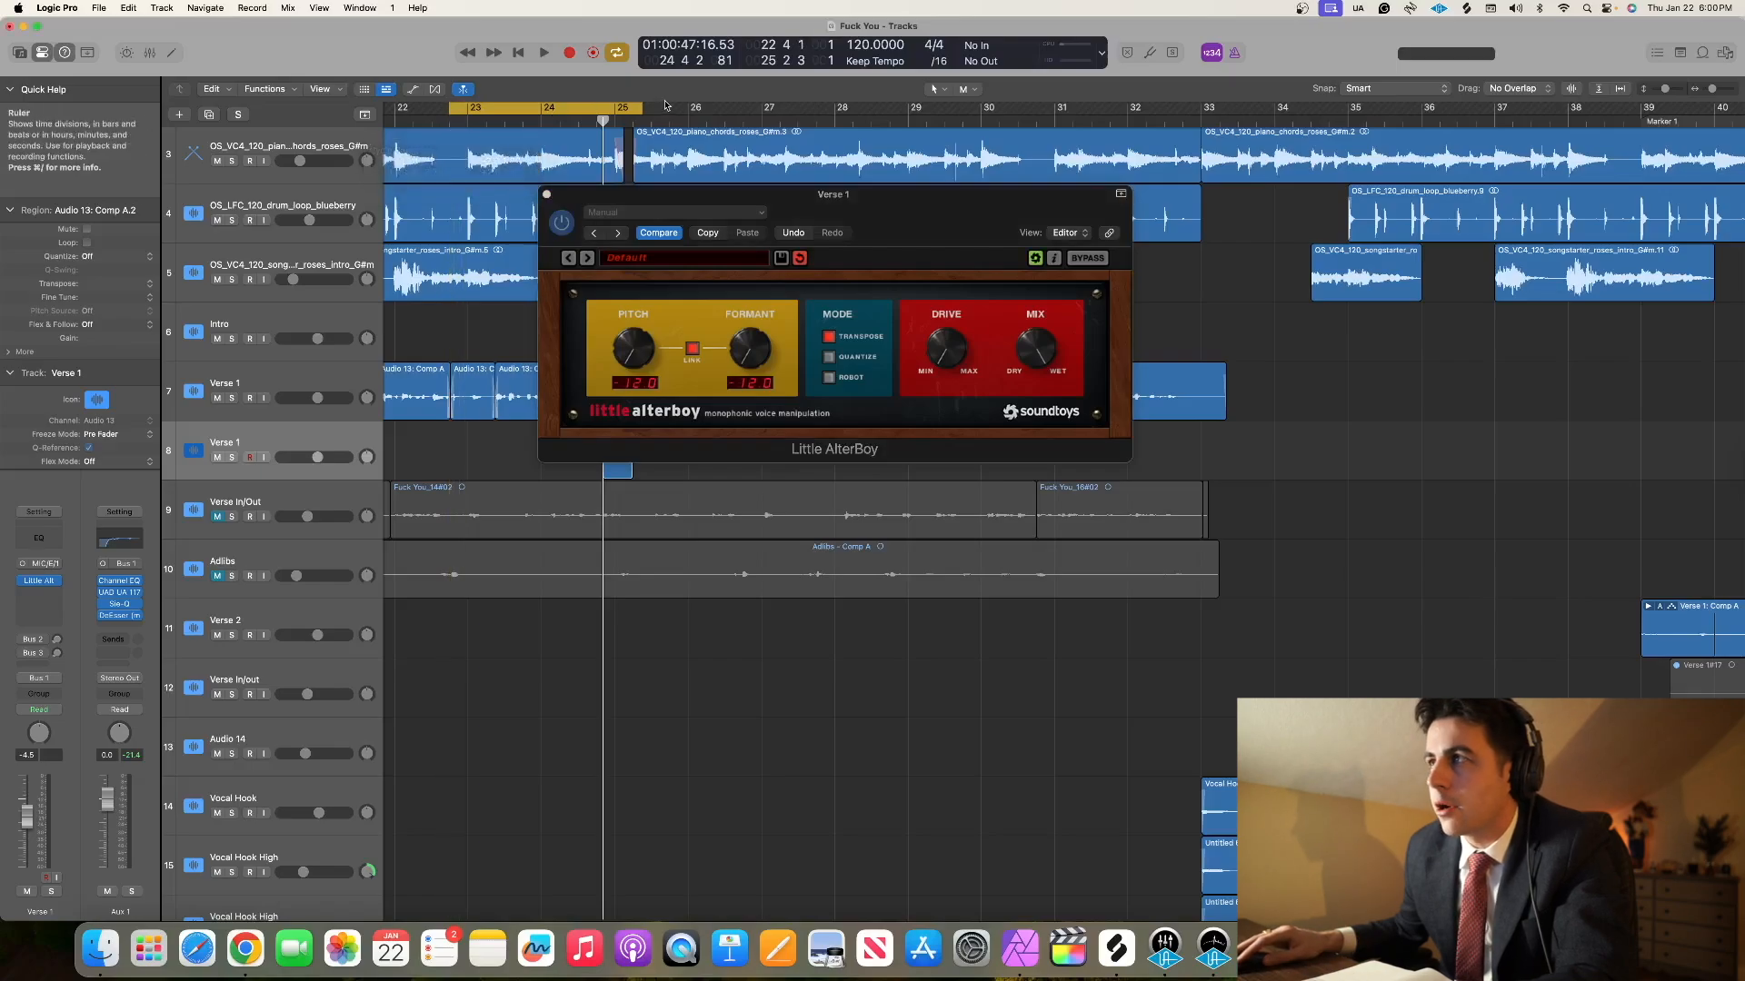
drag(640, 108, 822, 127)
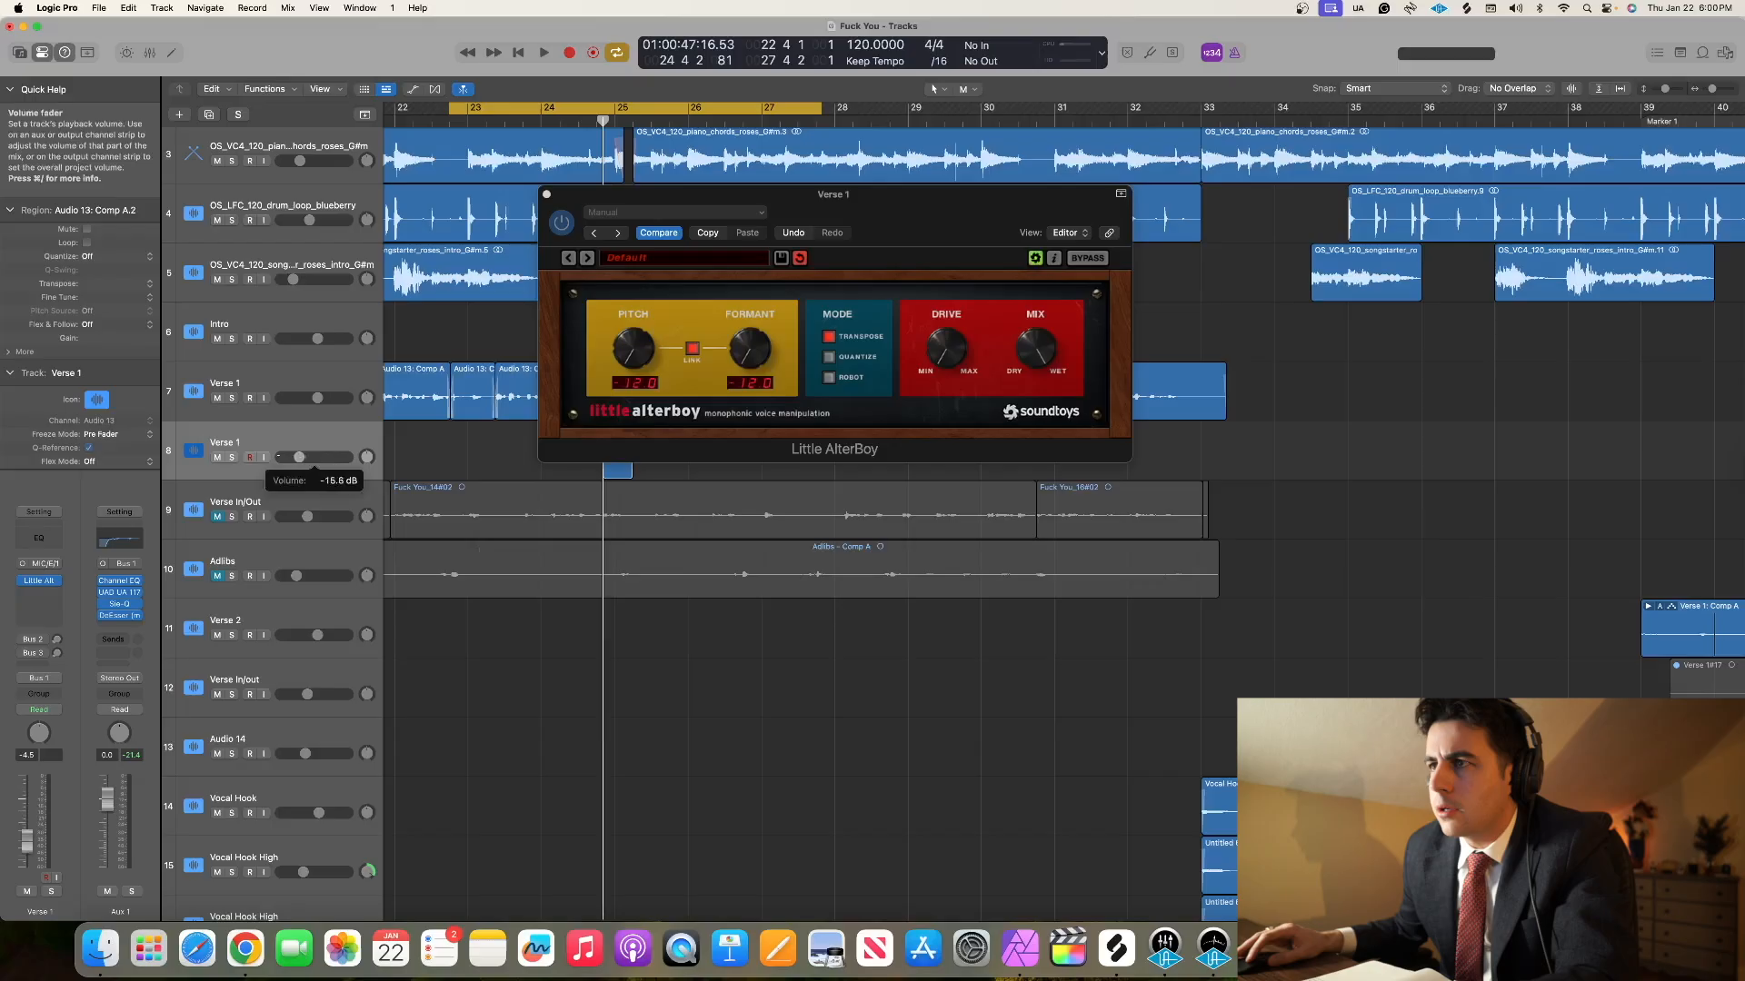
drag(305, 457, 305, 457)
key(space)
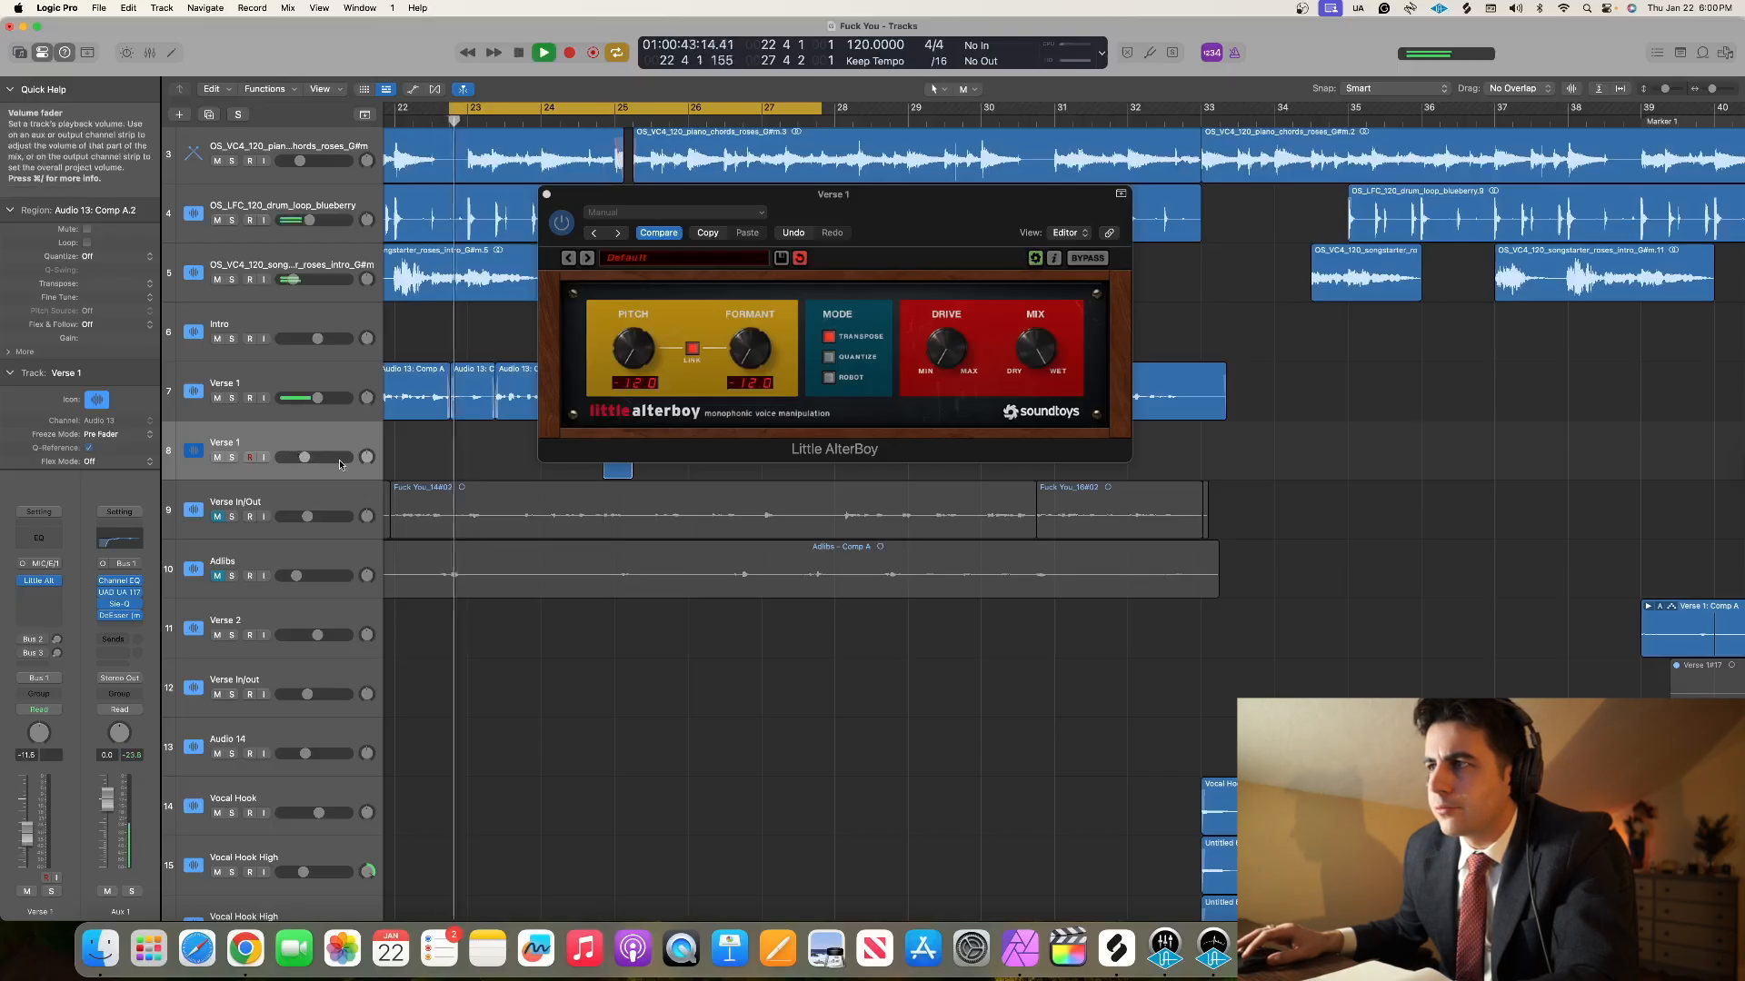
- Solo both Verse 1 tracks, raise the duplicate track's volume to -8.0 dB during playback, and clear the solos
click(275, 383)
shift+click(271, 442)
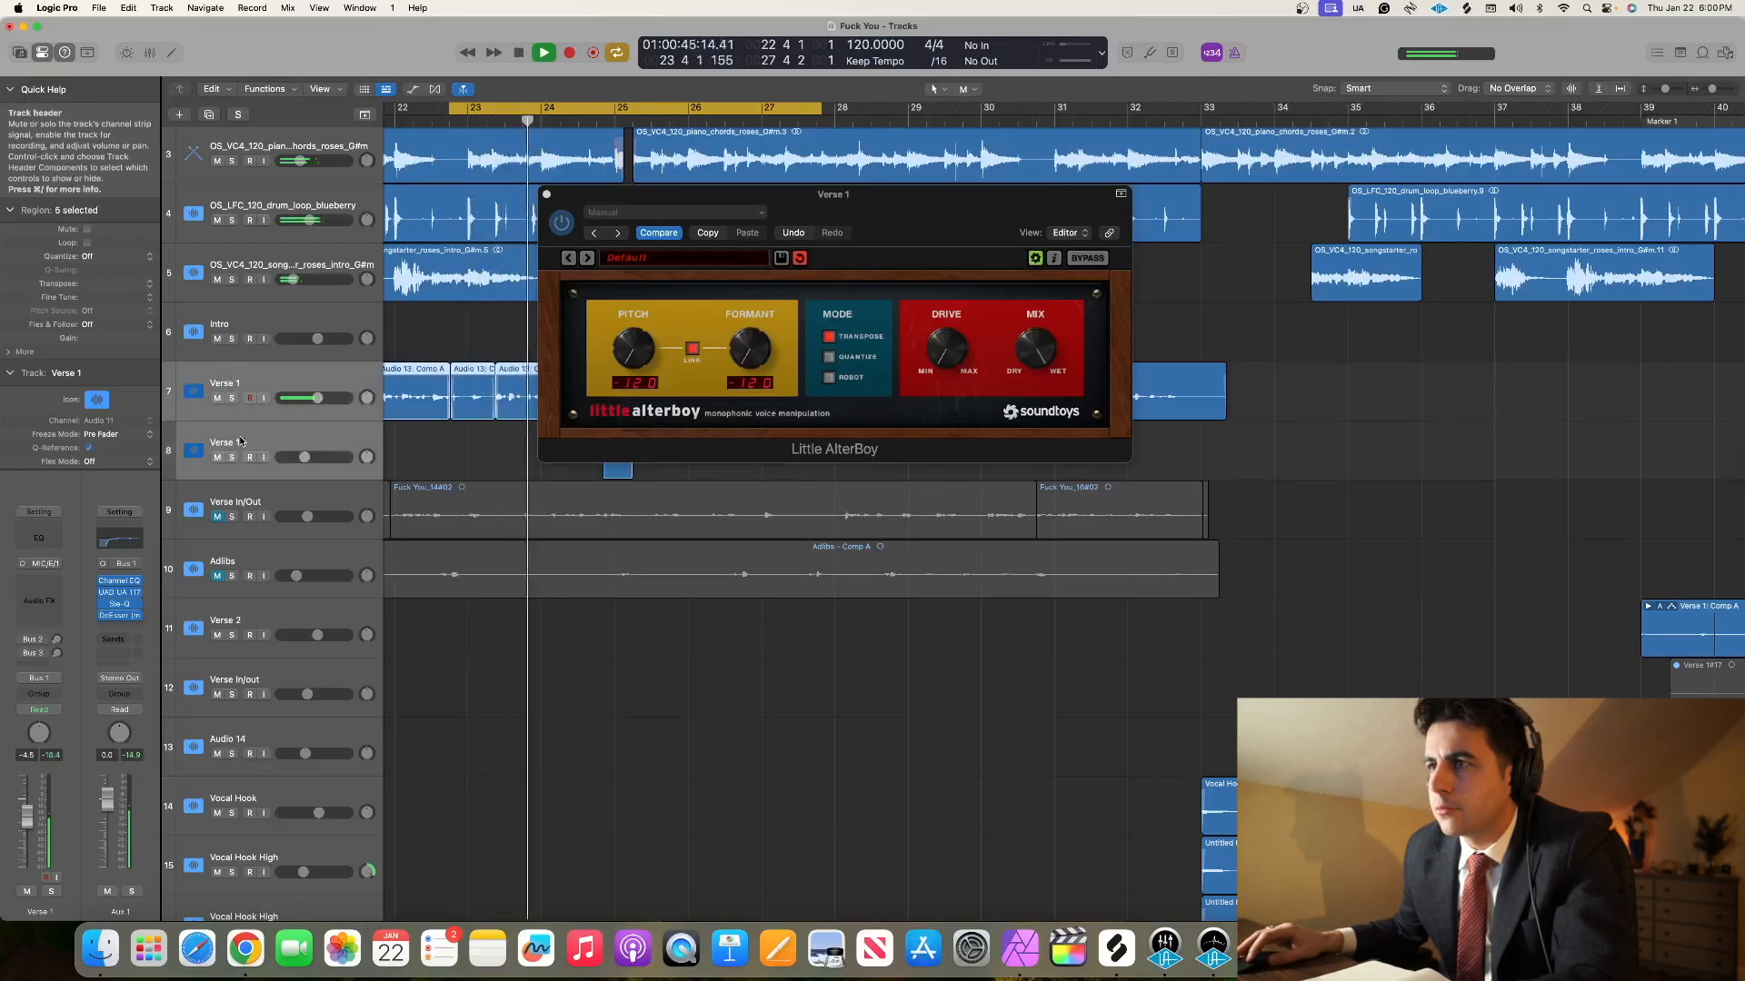
click(231, 457)
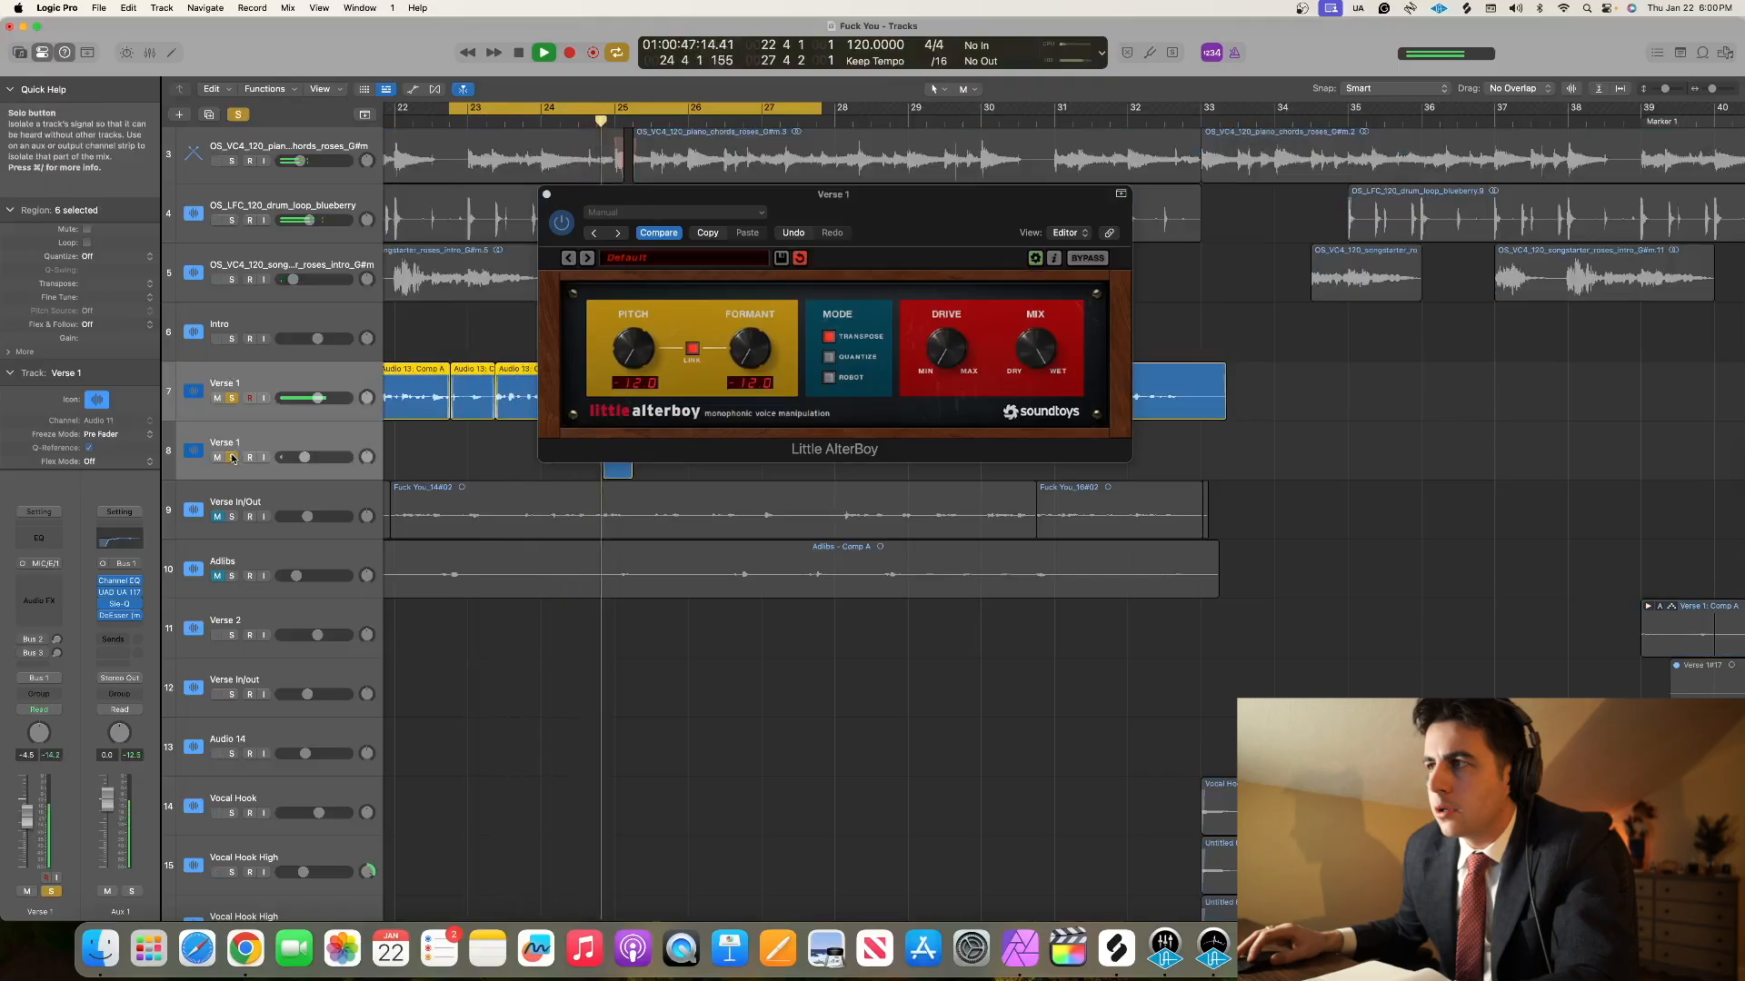
click(304, 457)
key(space)
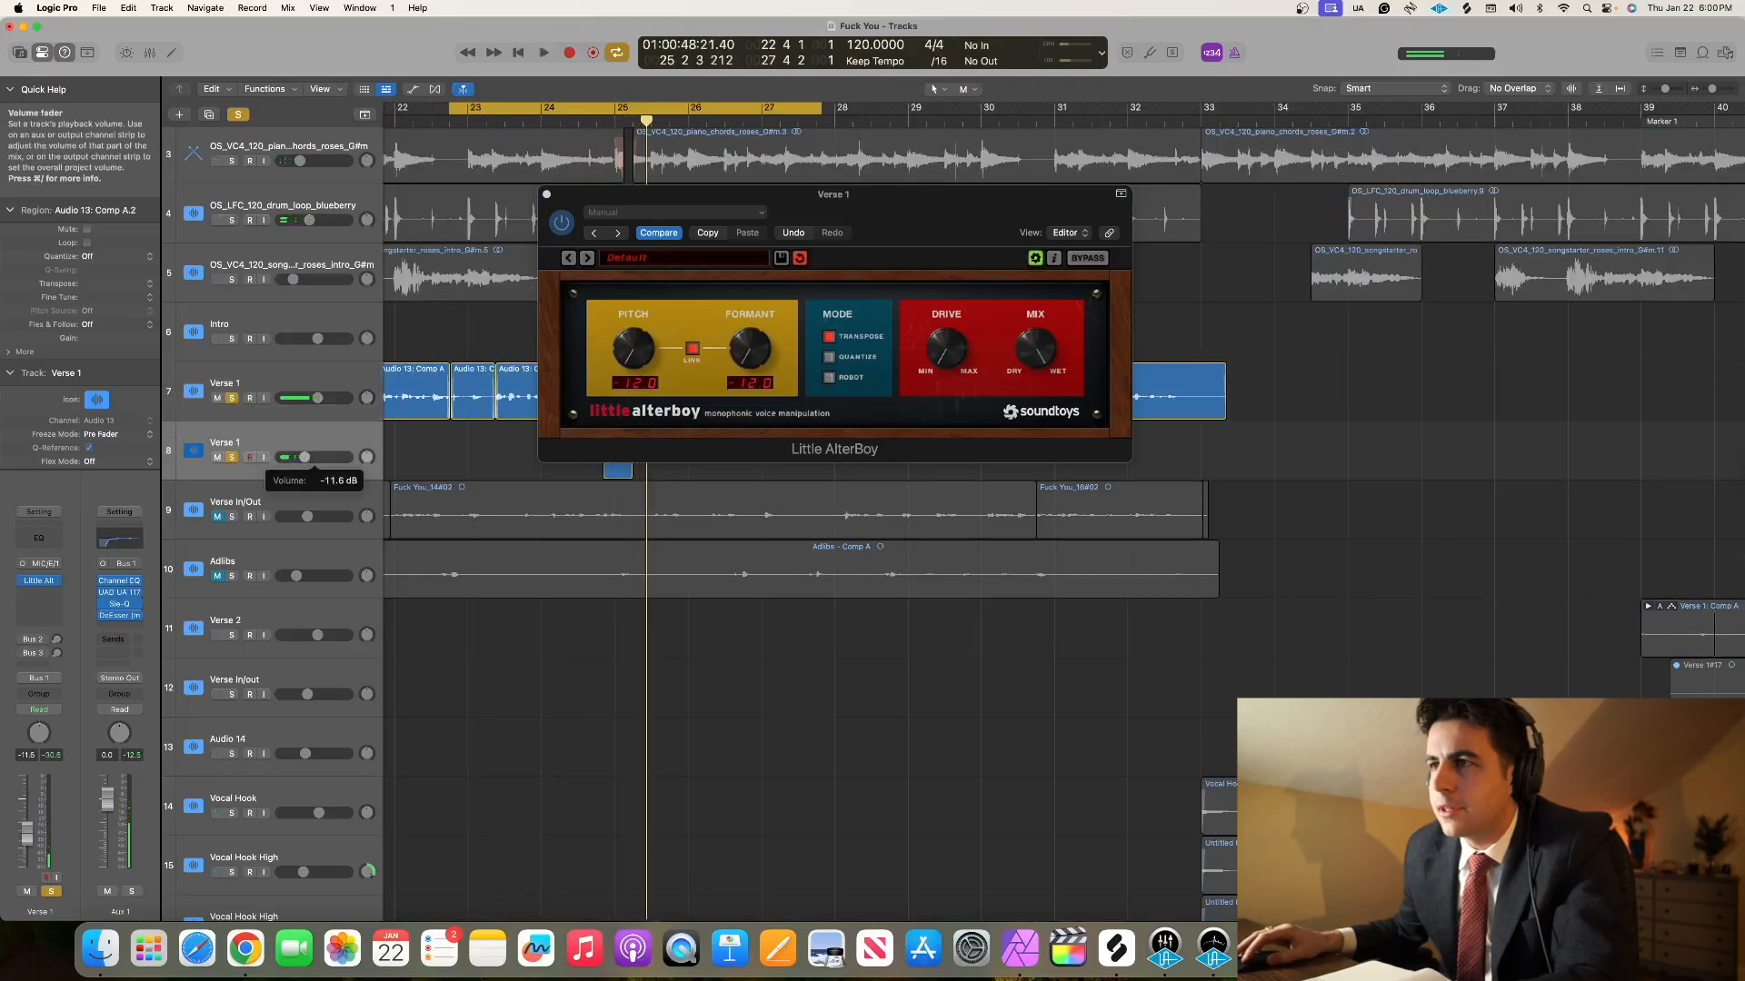
key(space)
drag(328, 461, 326, 461)
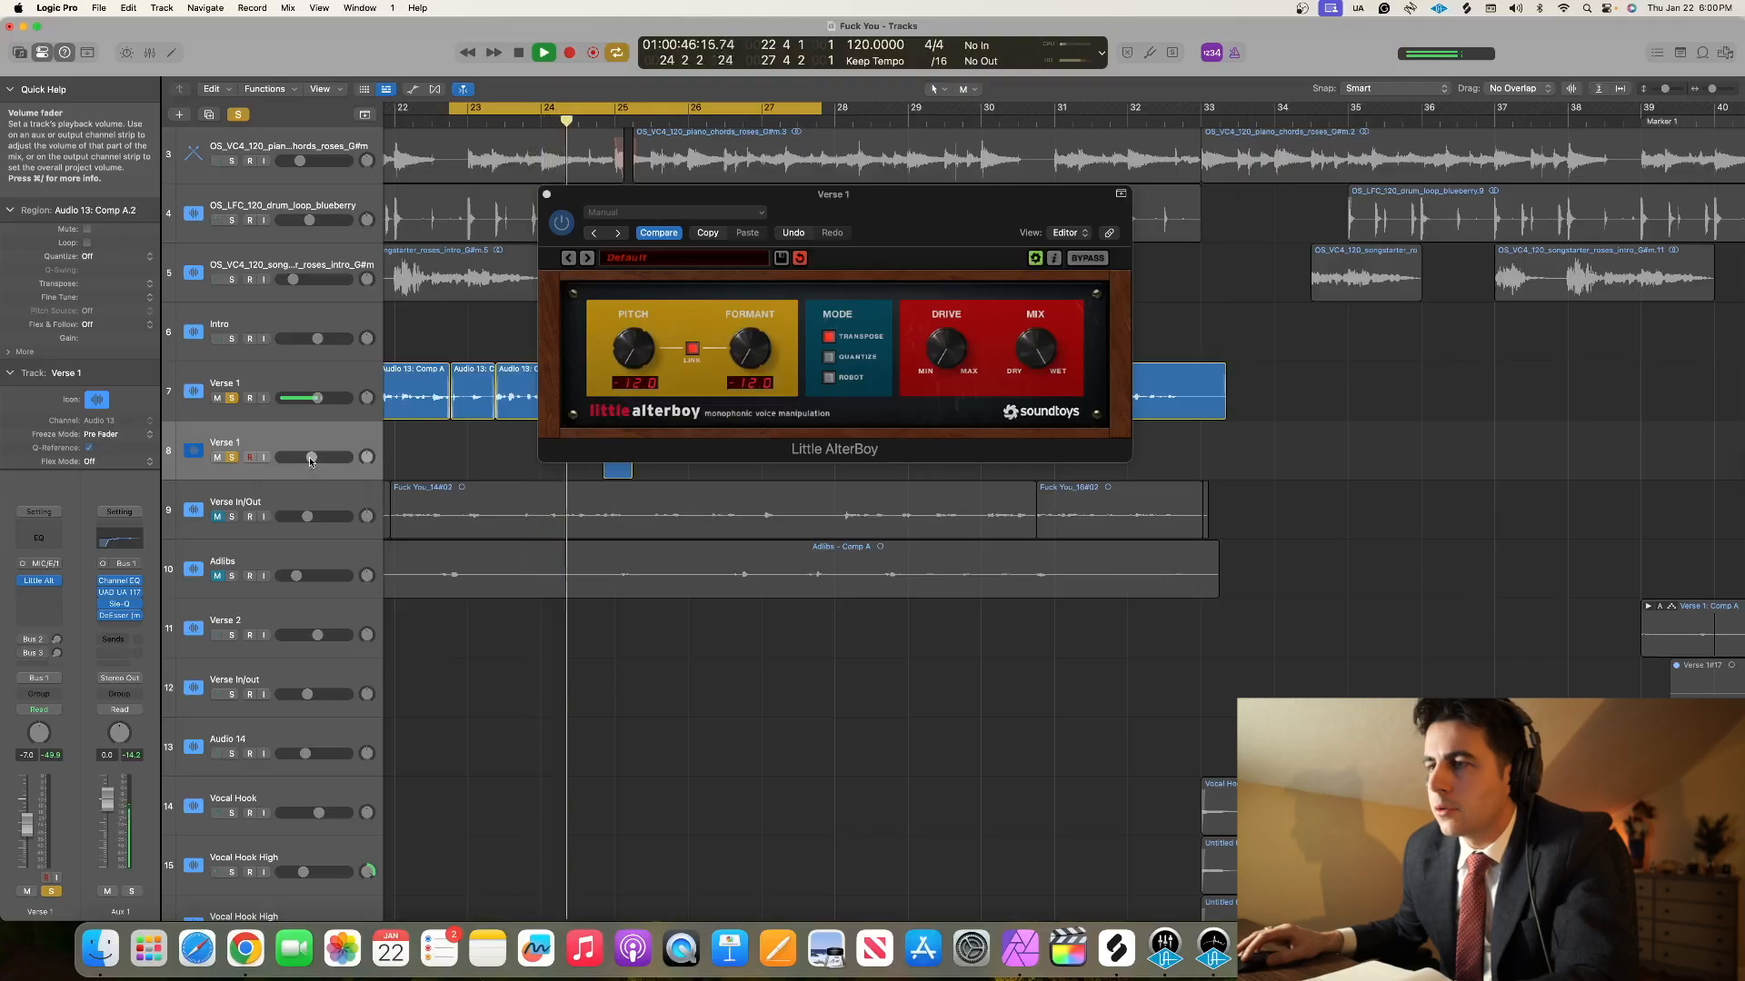
drag(310, 457, 232, 398)
- Close Little AlterBoy, replay the phrase in the full mix and lower the duplicate track to -10.0 dB
key(space)
click(546, 194)
key(space)
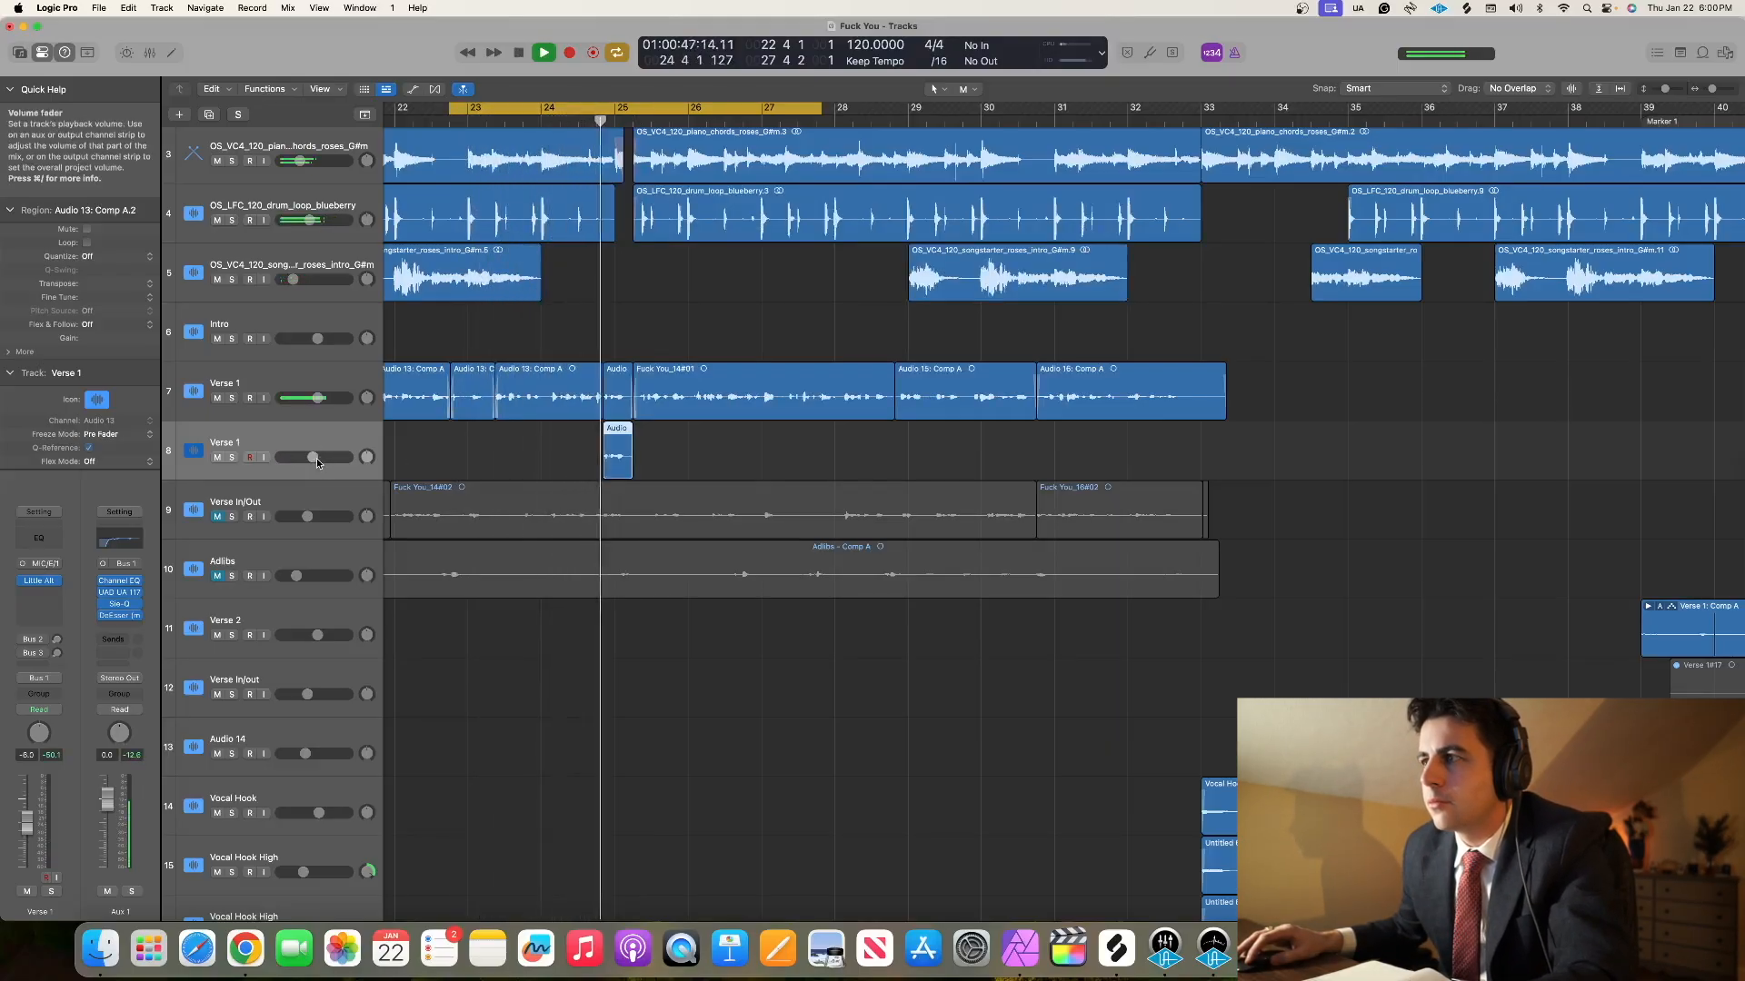
drag(316, 458, 306, 458)
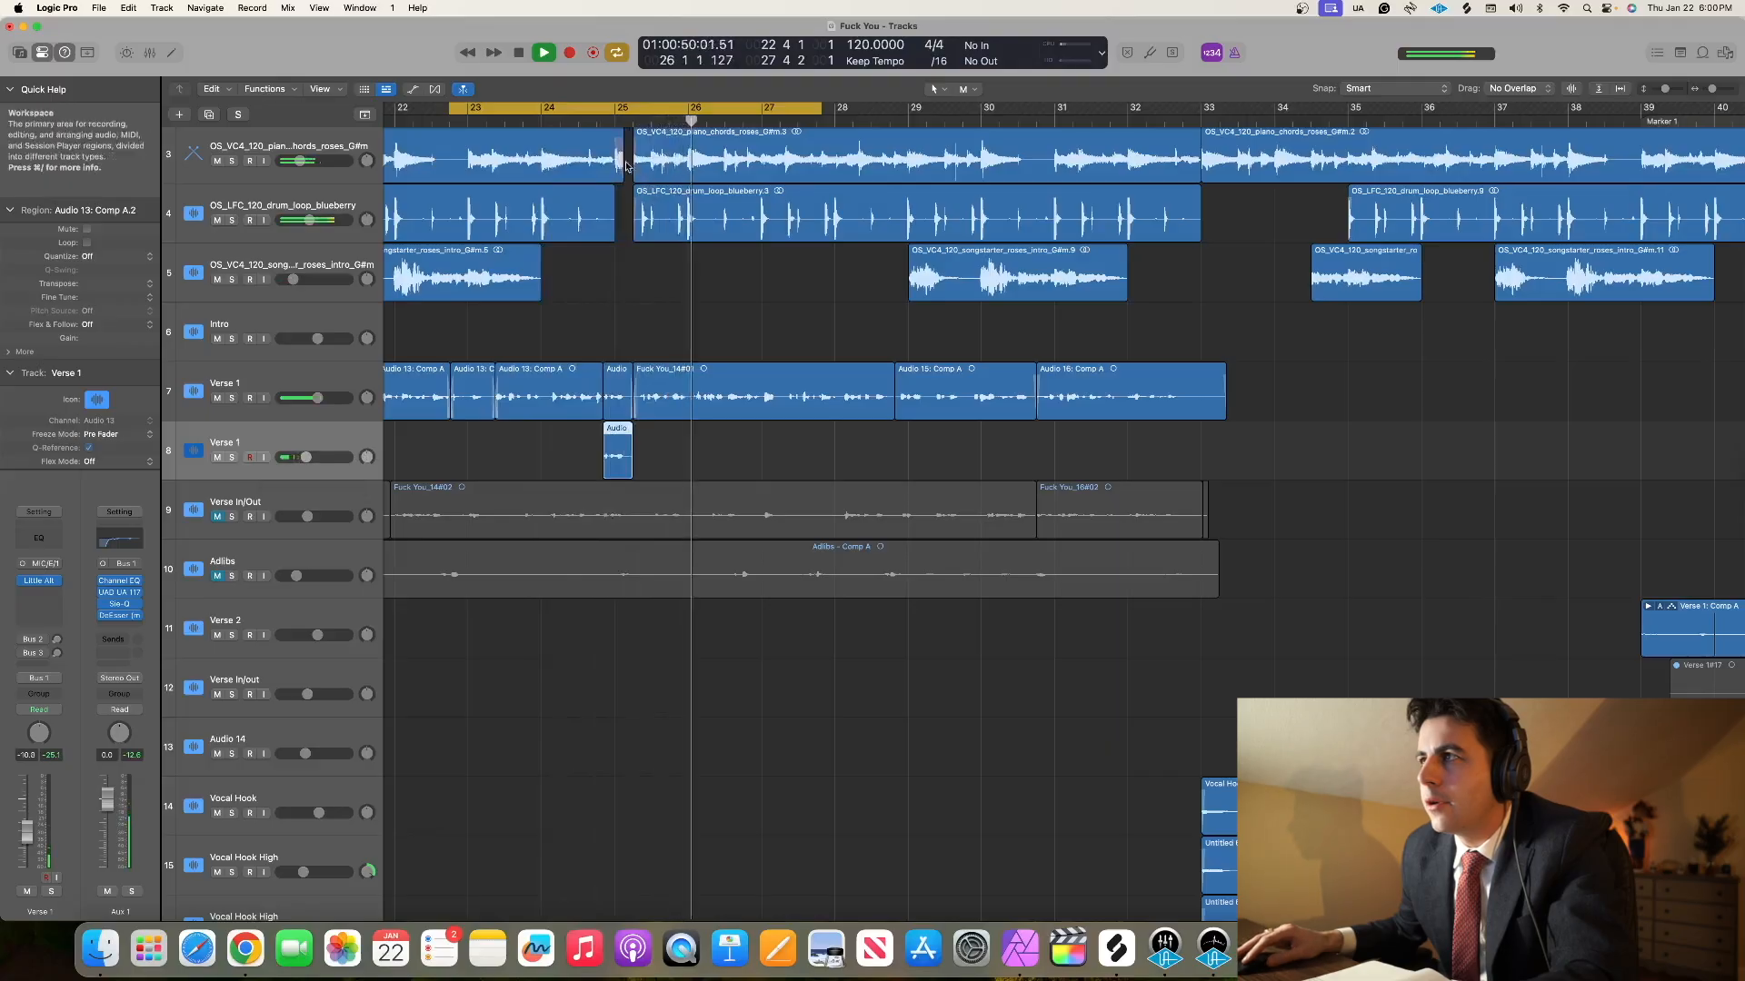
- Solo both Verse 1 tracks and, in the duplicate's Little AlterBoy, unlink the formant and set it to -9.9 during playback
click(232, 460)
click(39, 580)
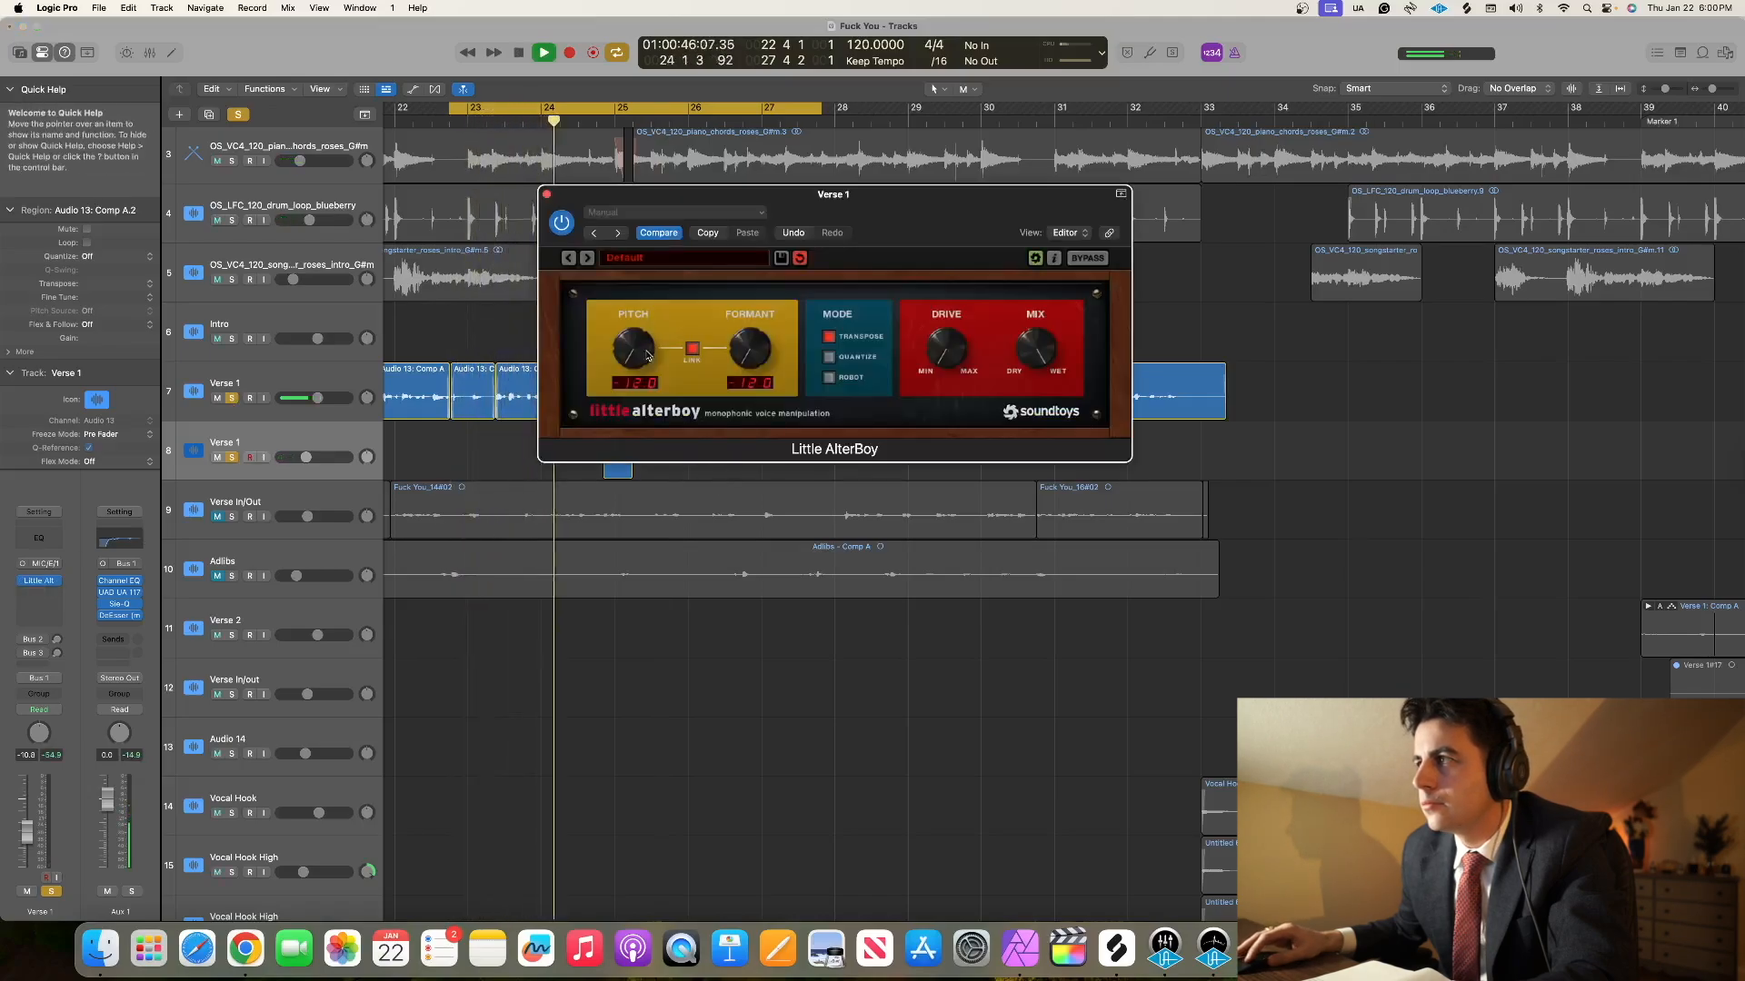
drag(750, 316, 709, 284)
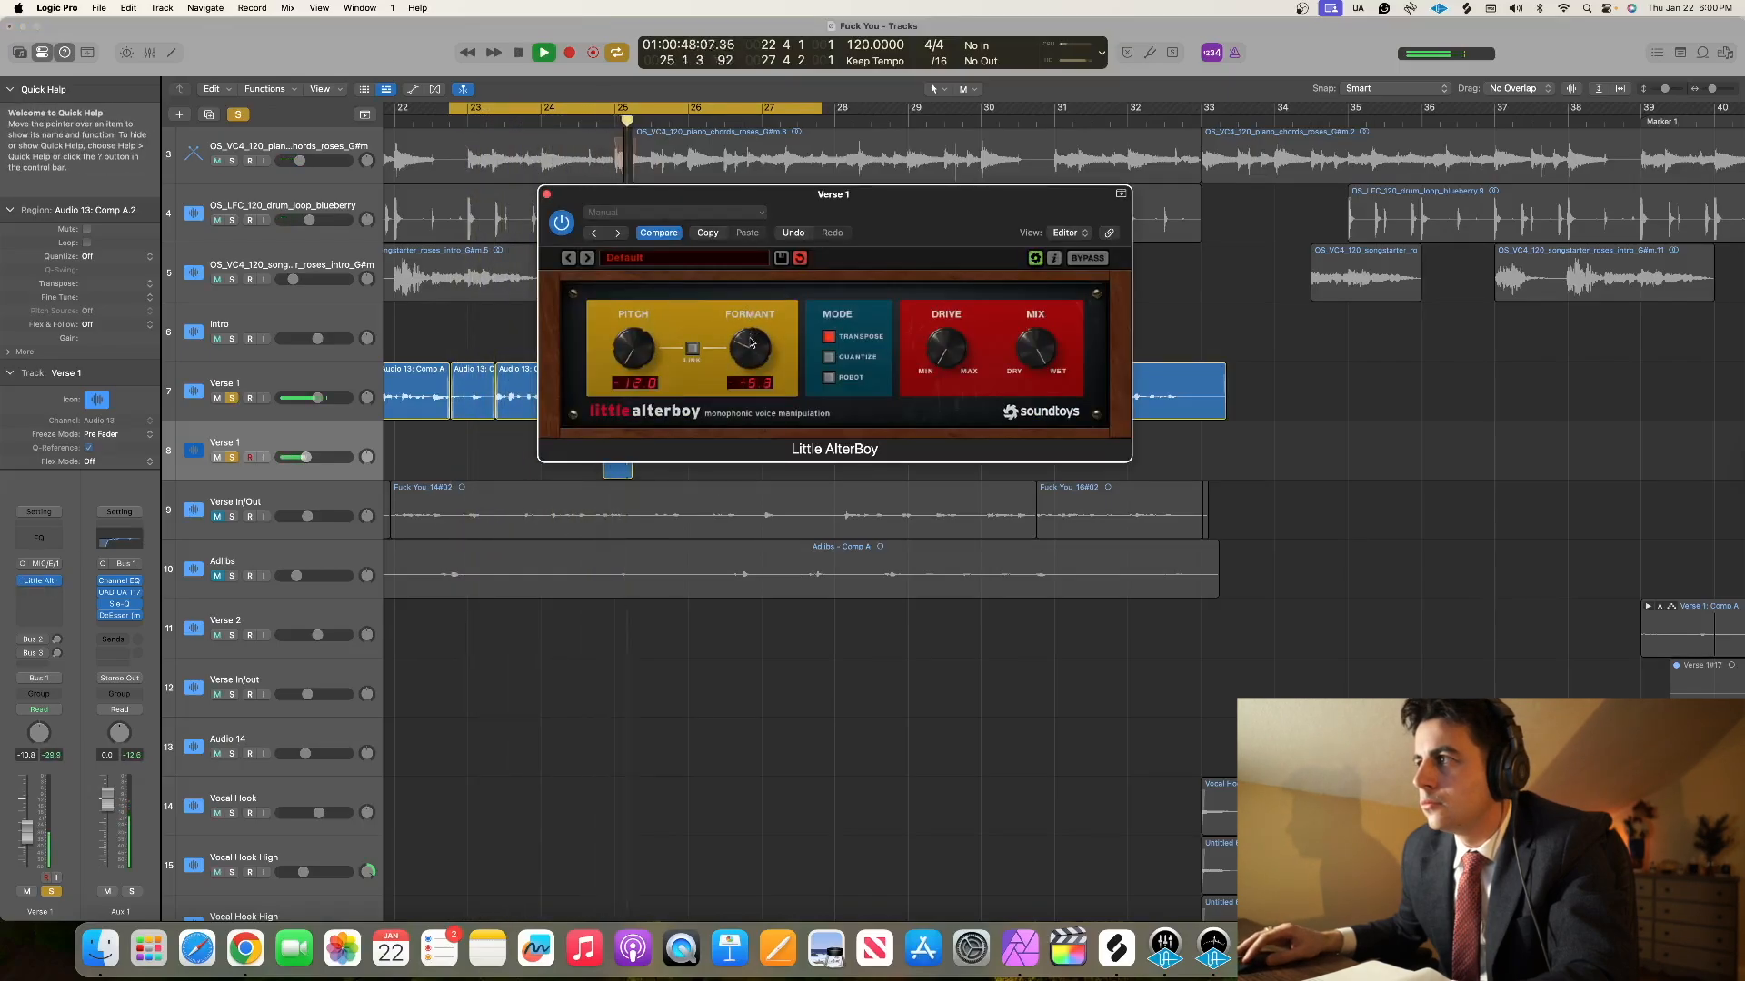
click(578, 122)
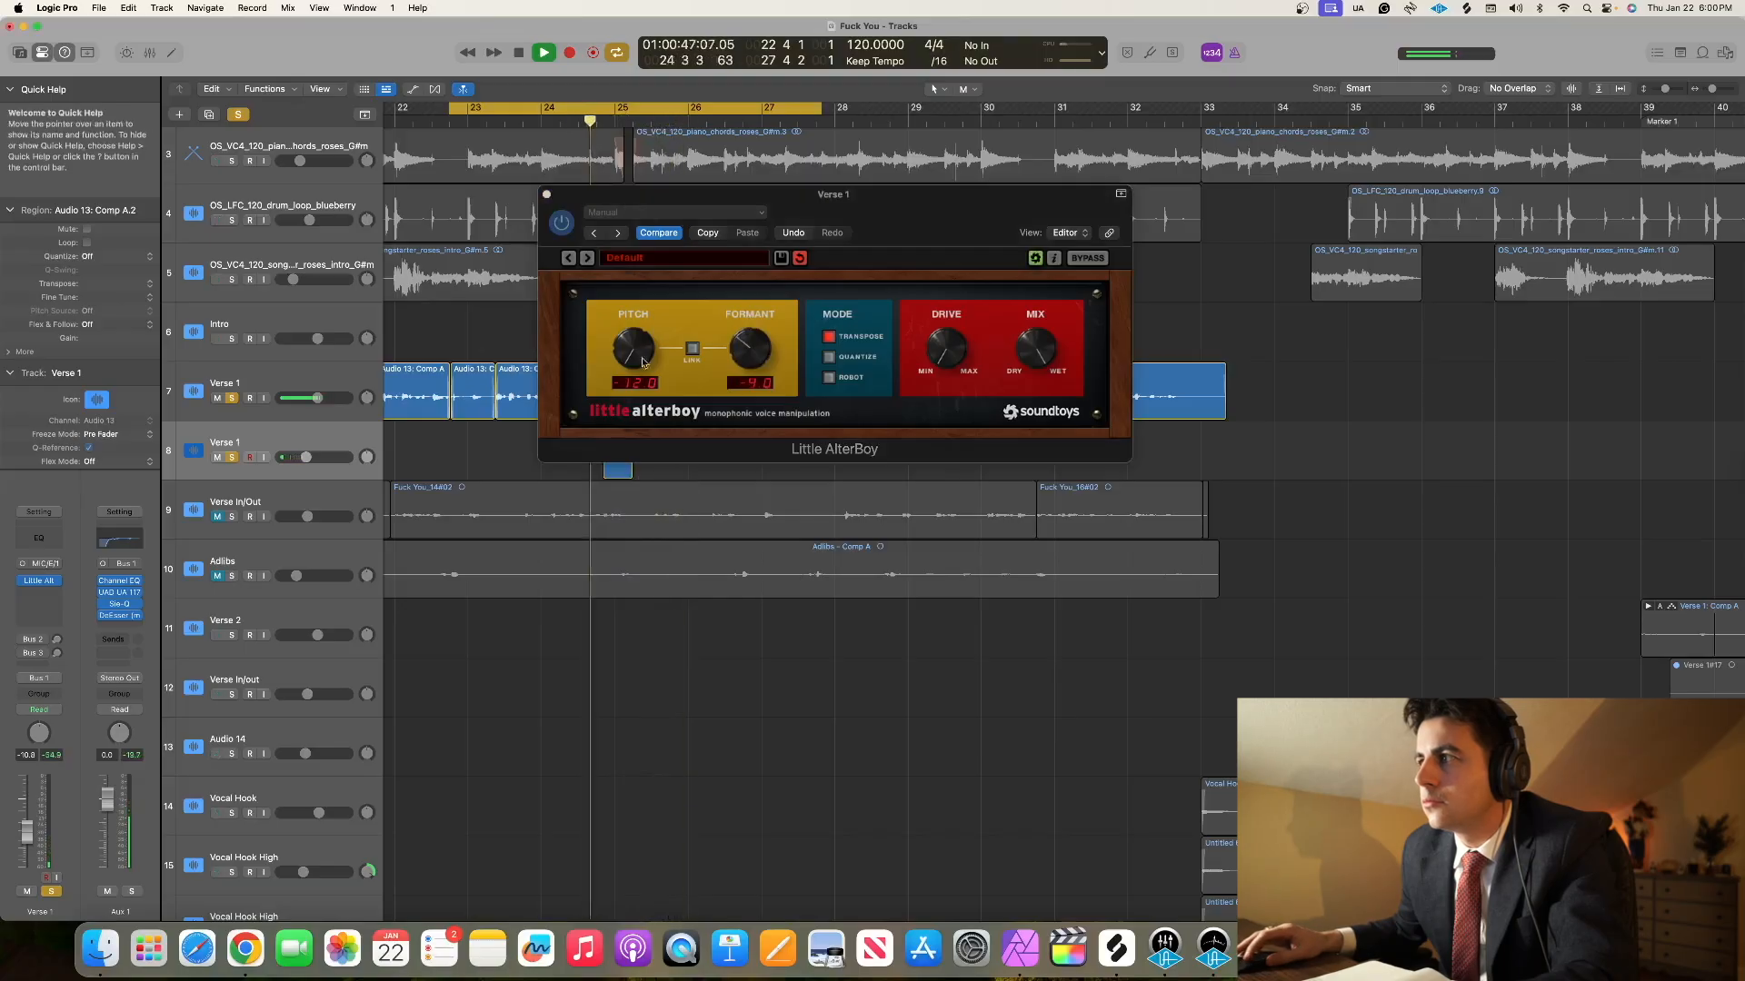
drag(750, 350, 761, 402)
click(455, 122)
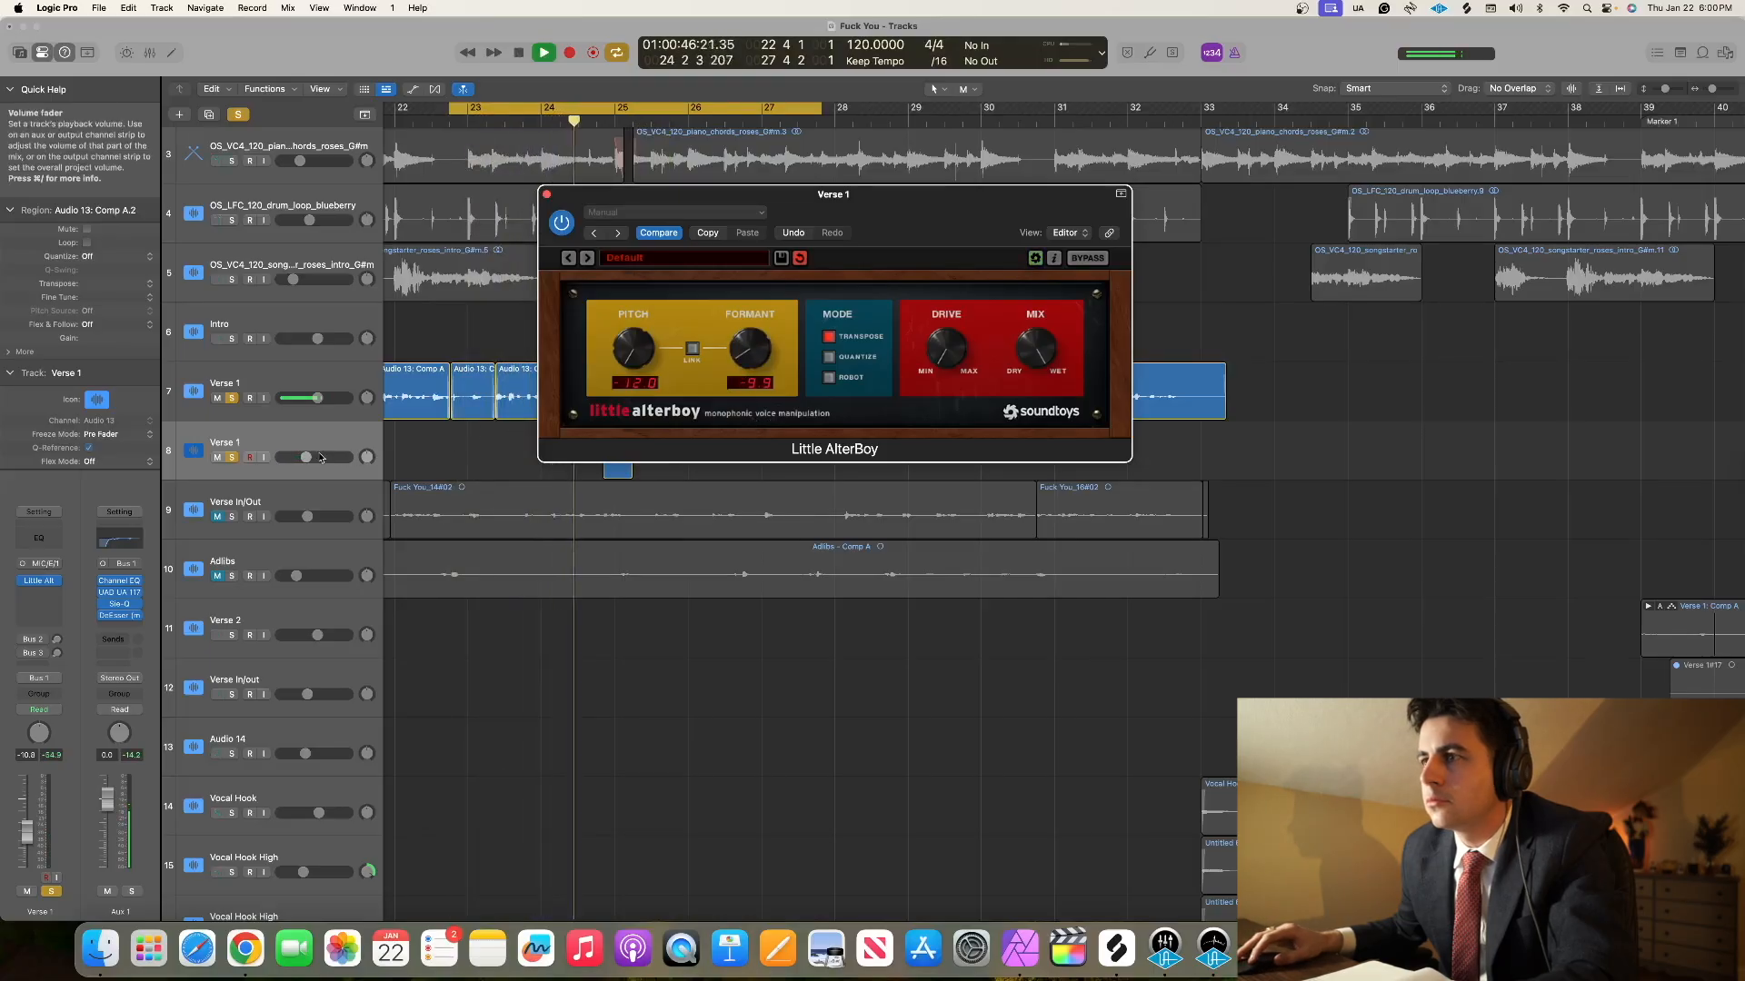
- Set the duplicate Verse 1 track's volume to -8.2 dB, stop playback and close Little AlterBoy
drag(306, 457, 309, 457)
key(space)
click(546, 195)
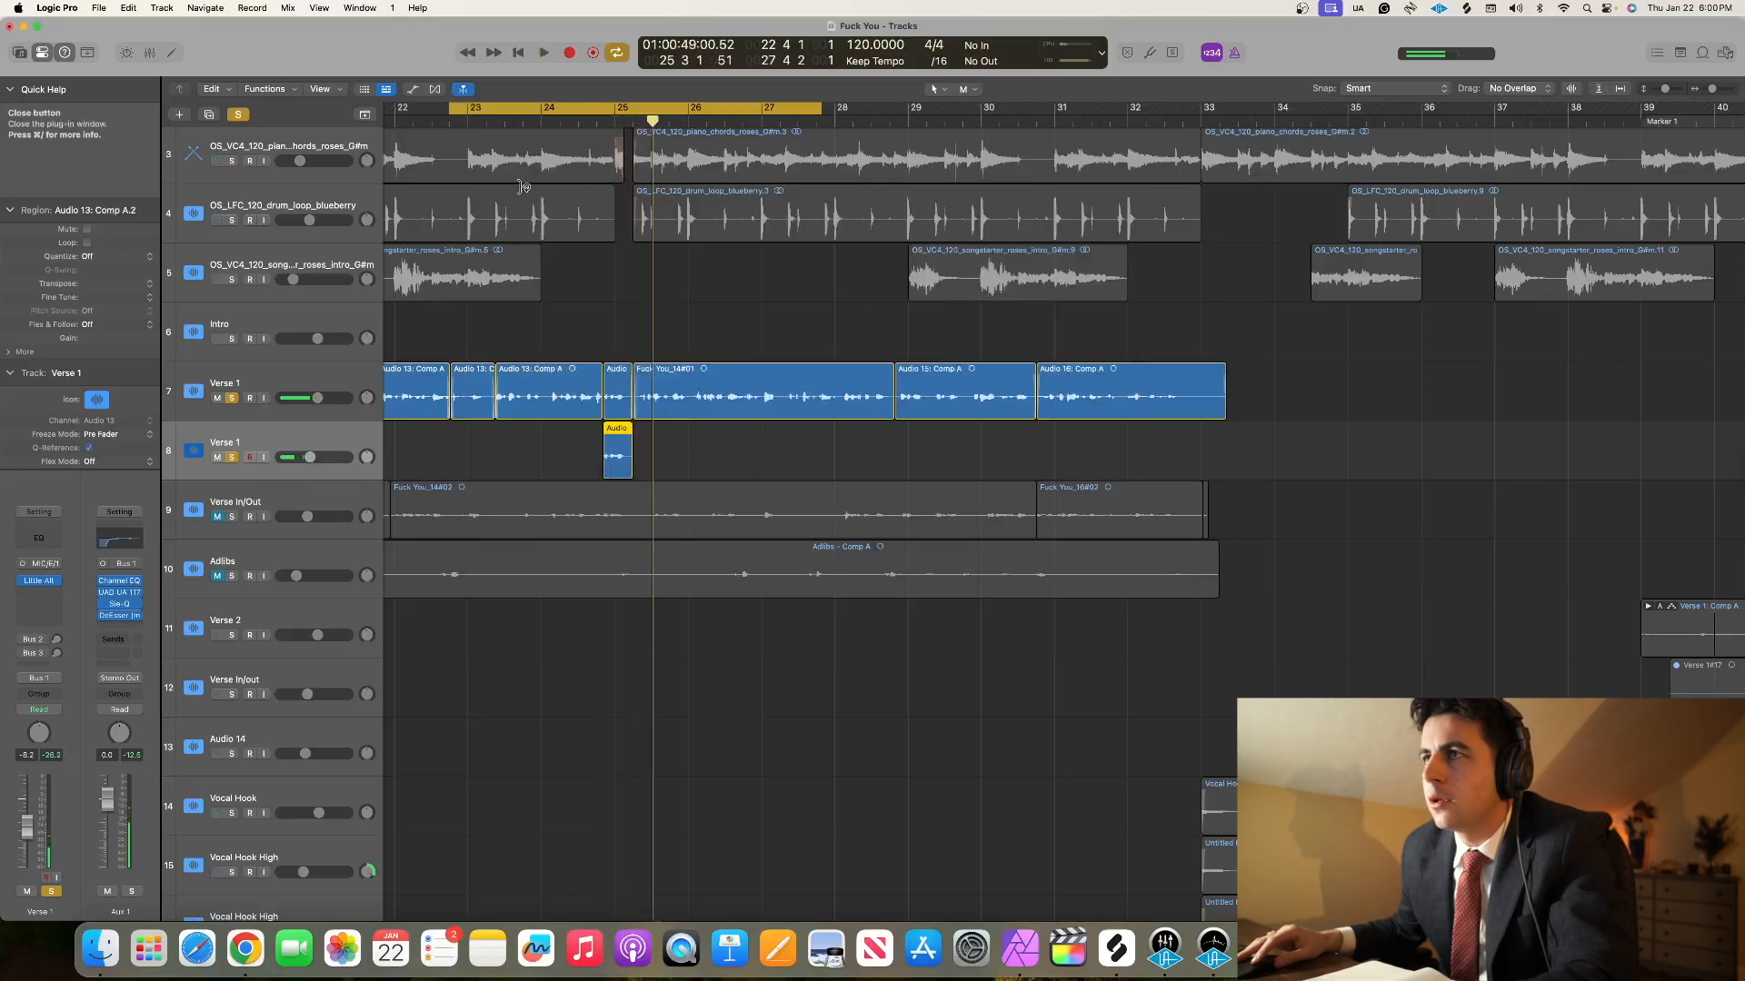
- Clear all solos and play the cycle to check the pitched-down phrase in the full mix
click(238, 114)
key(space)
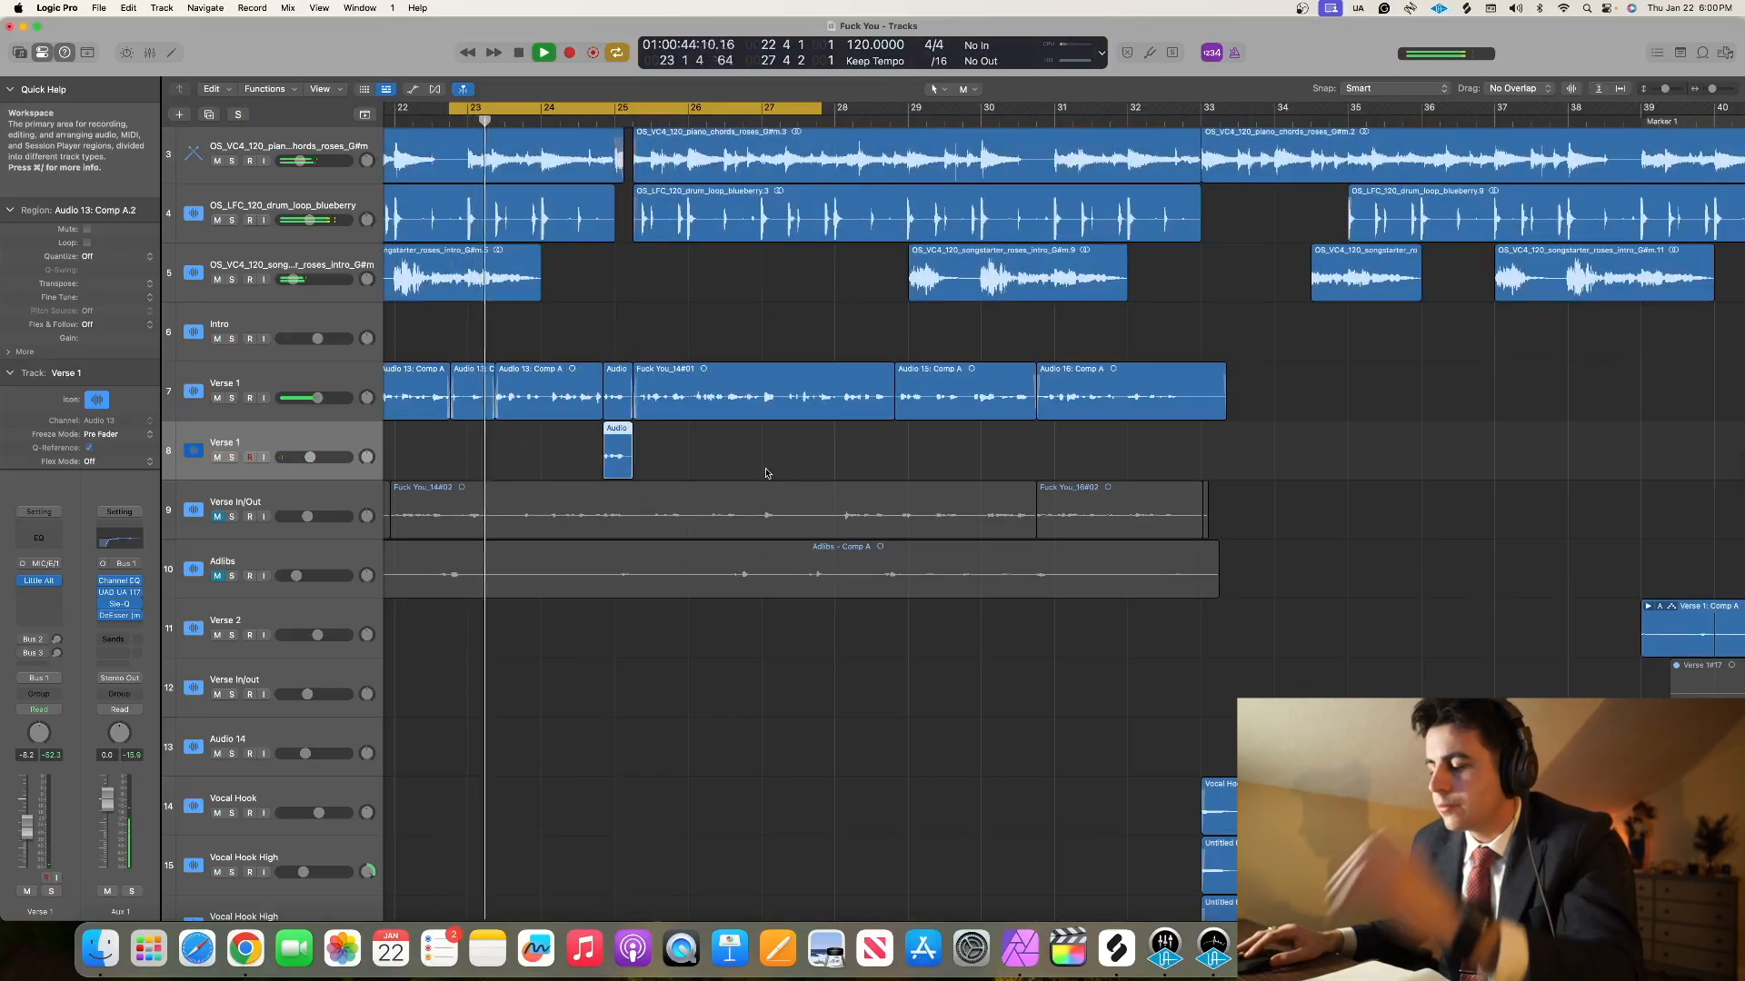
click(667, 435)
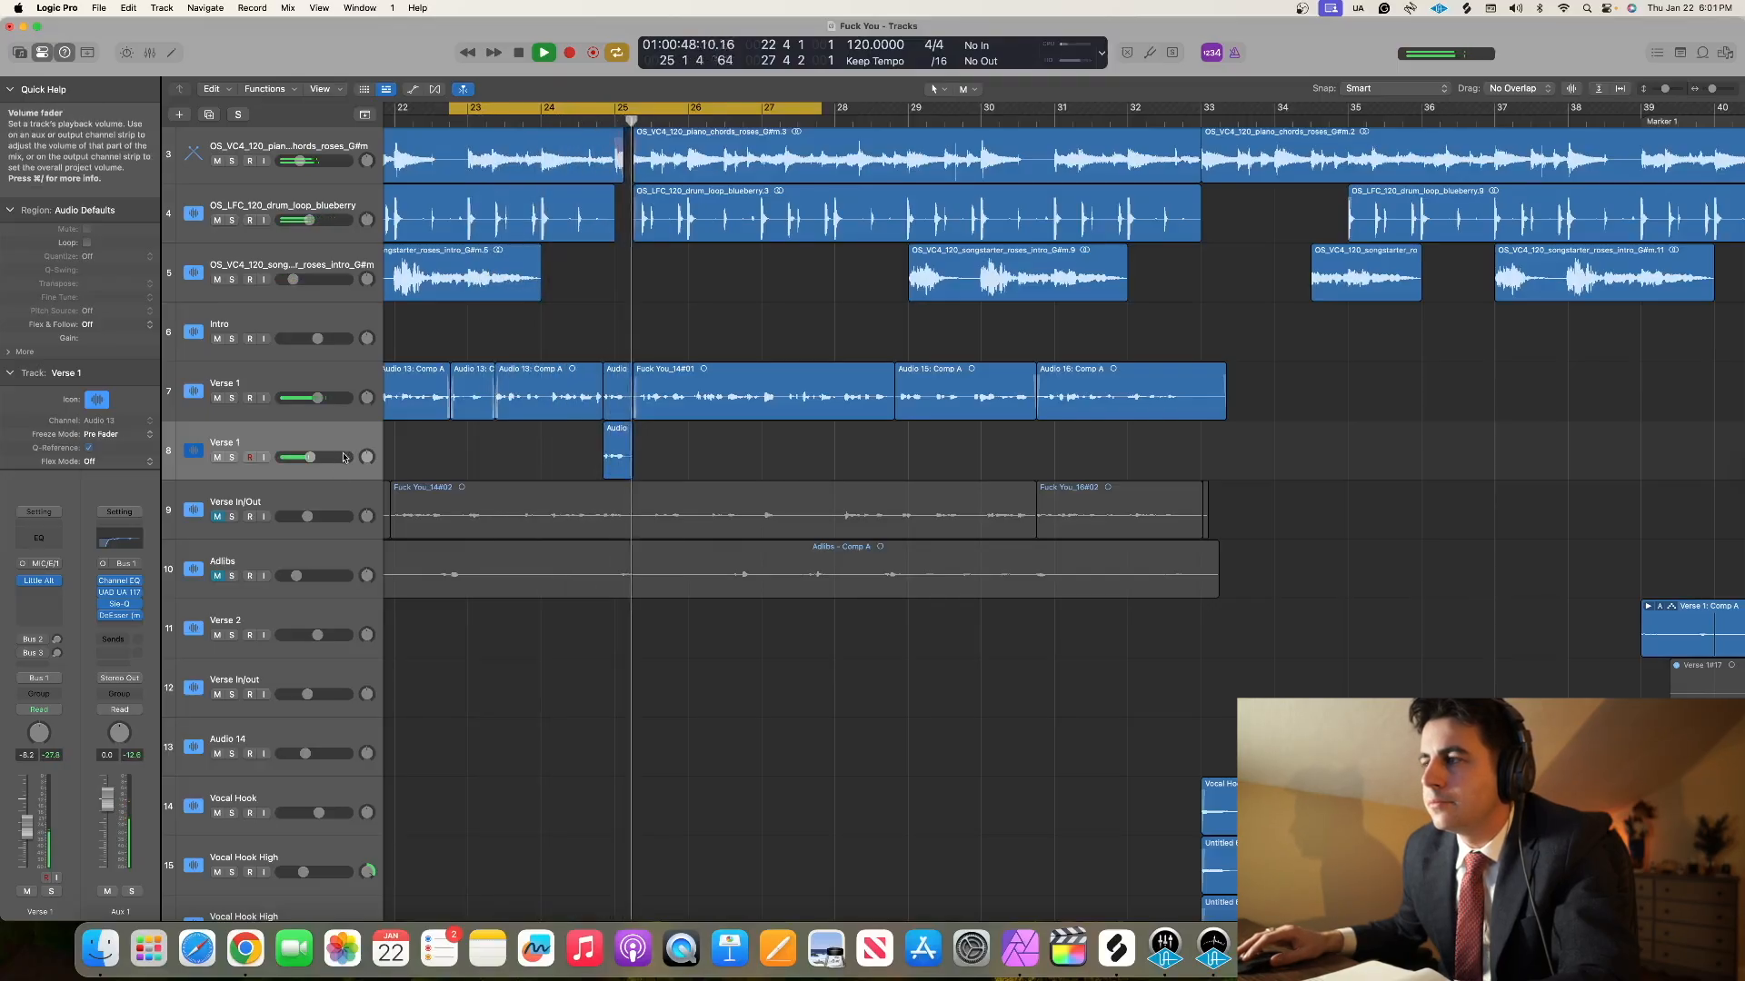
- Stop playback and set the cycle range to cover the whole first verse, bars 17 to 33
key(z)
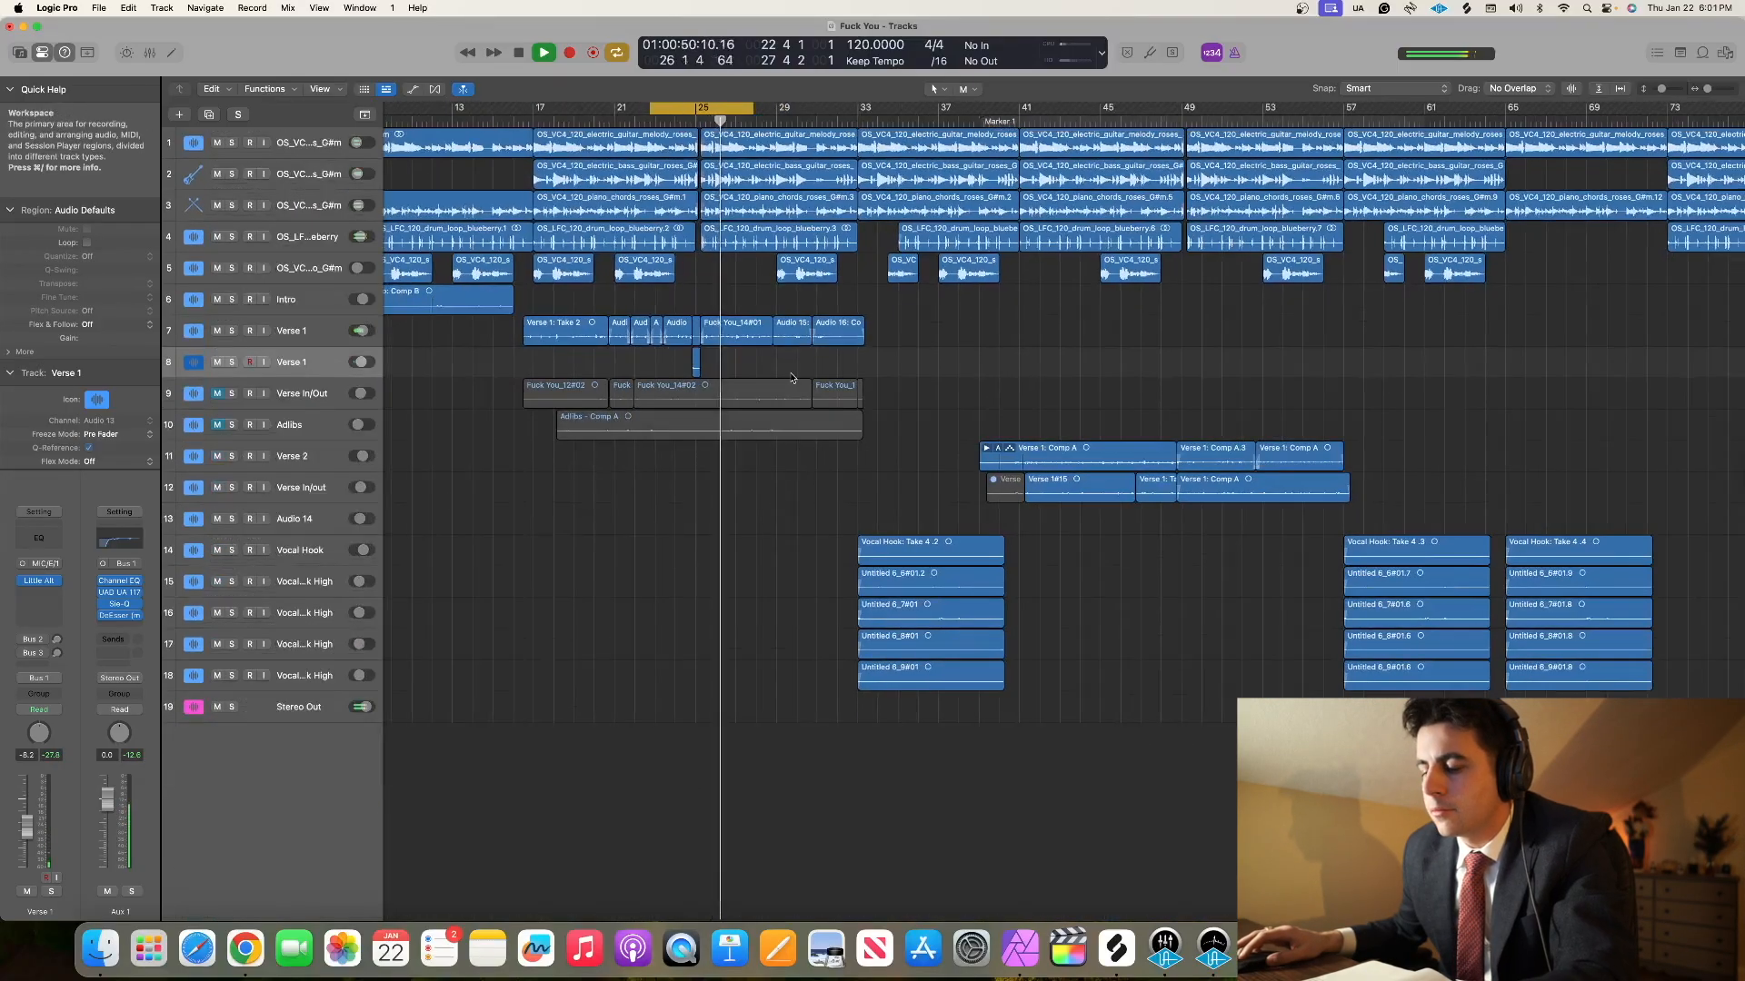
key(space)
drag(652, 109, 533, 166)
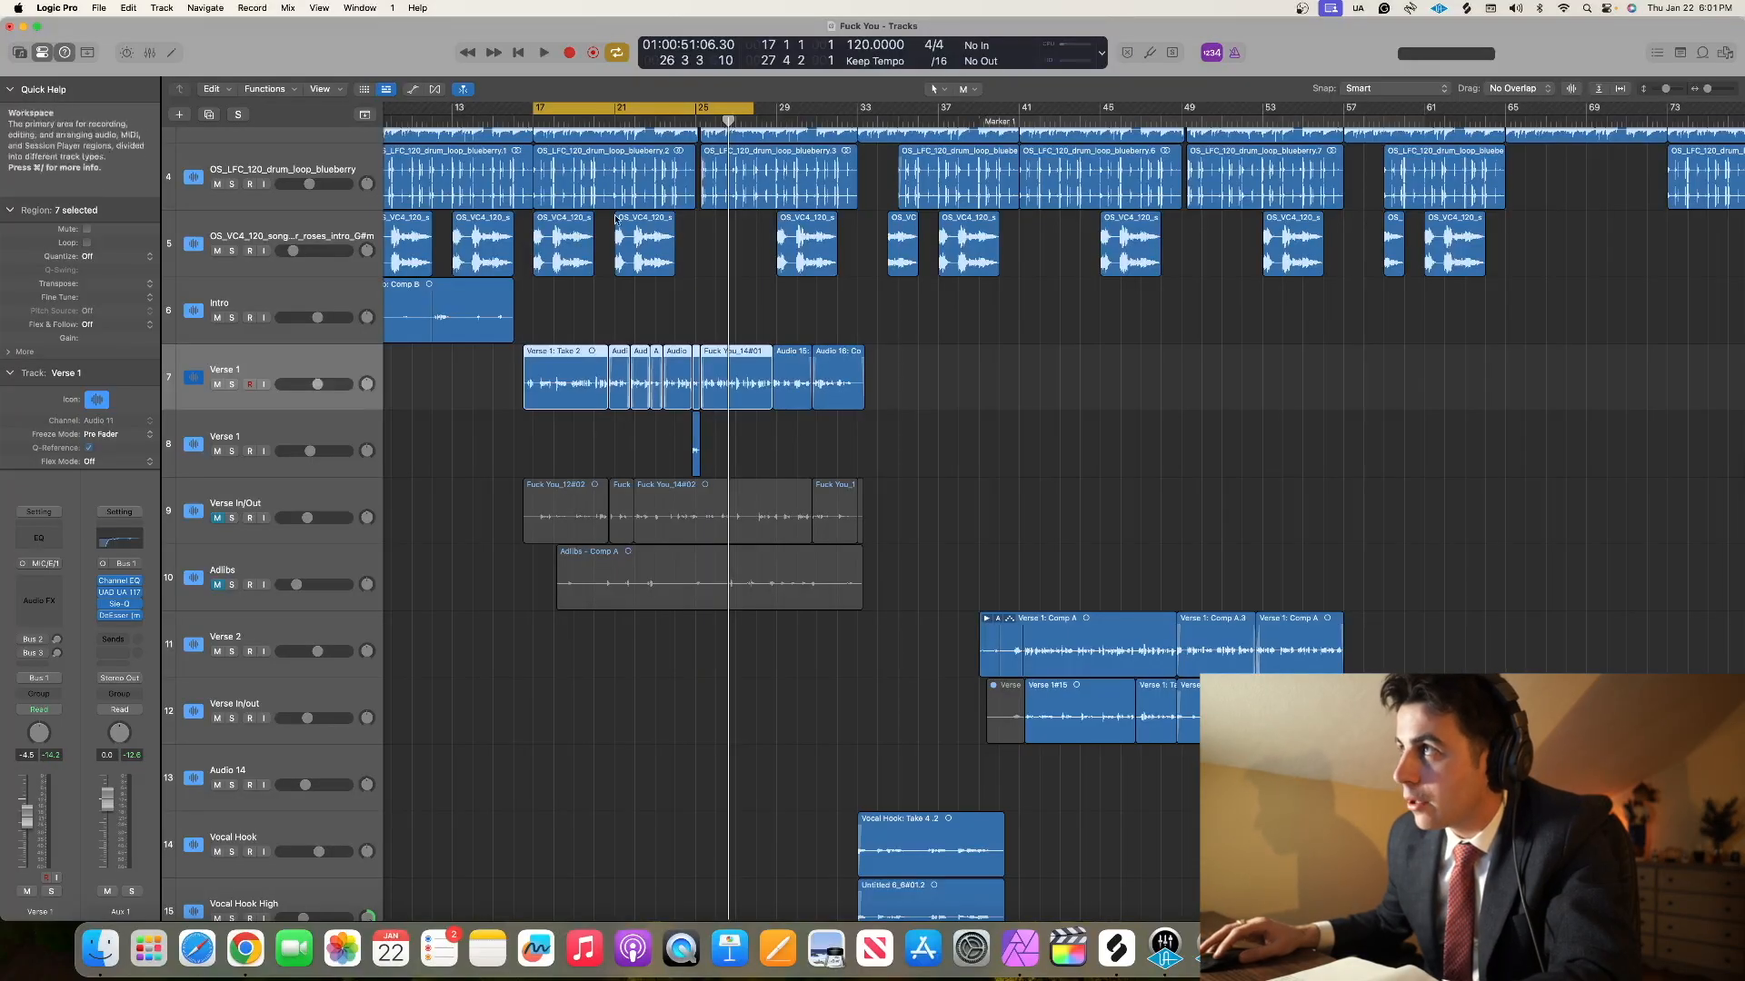
drag(752, 111, 855, 120)
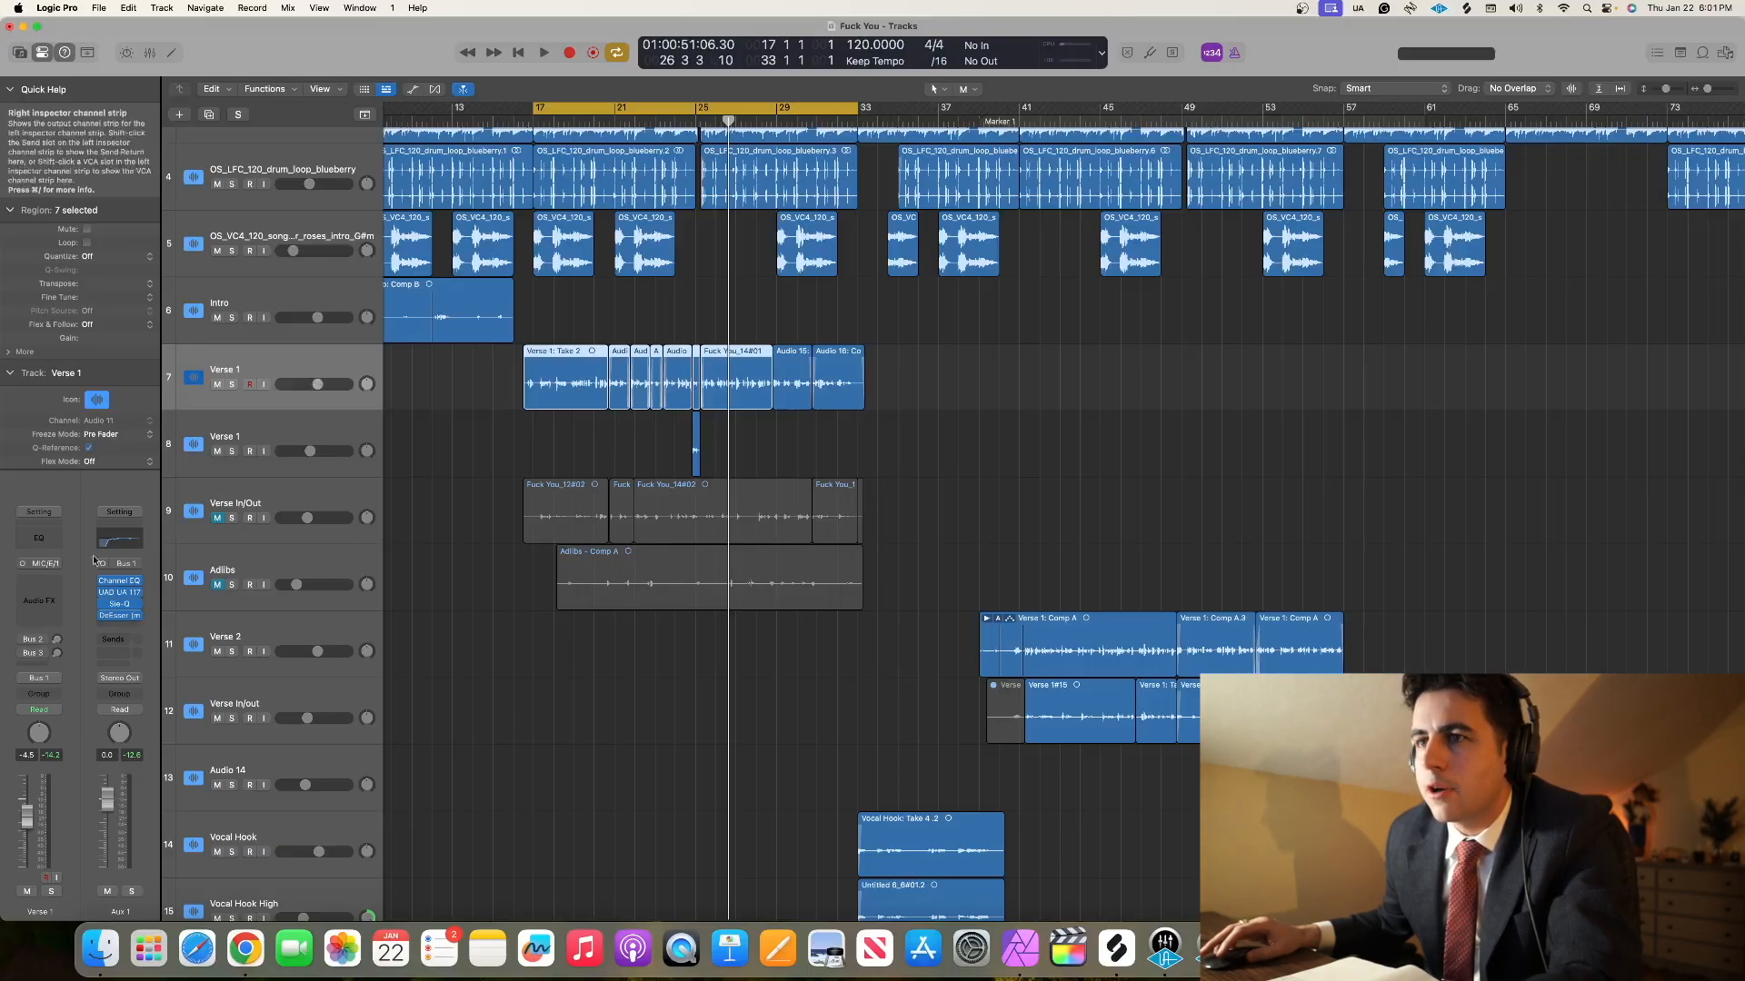
- Show the Aux 2 return for Verse 1's Bus 2 send, solo Verse 1, enable the send and start playback
click(44, 644)
click(88, 576)
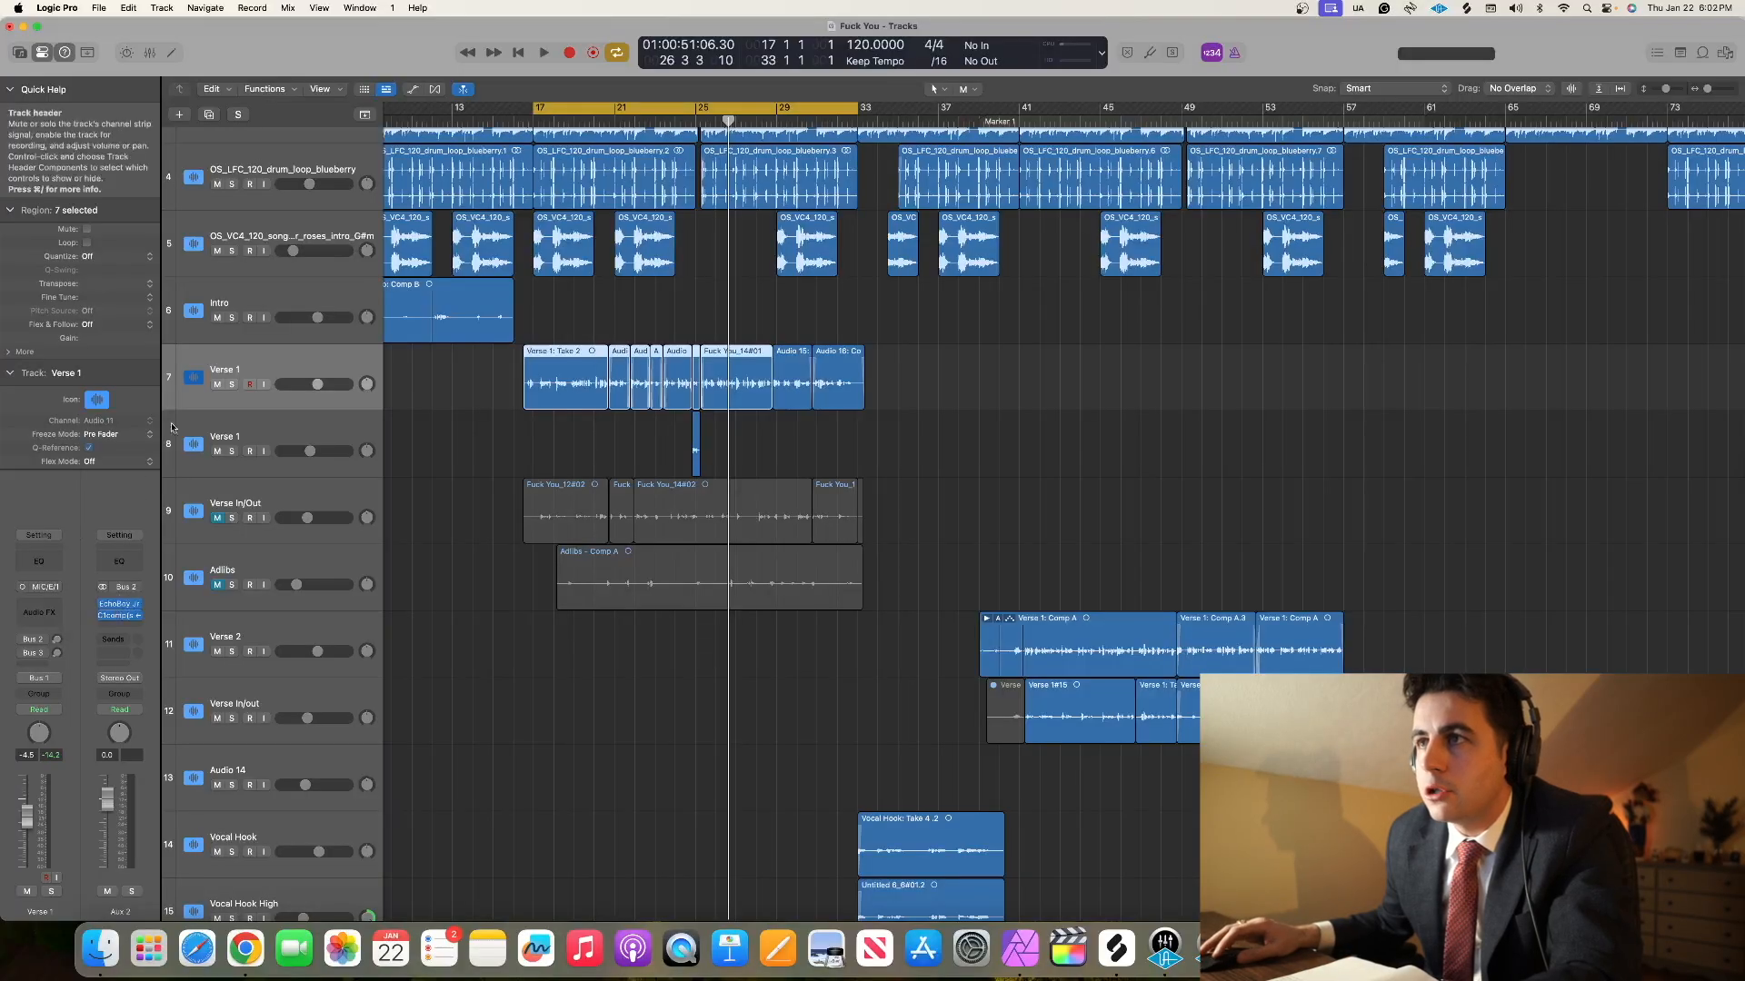
click(232, 385)
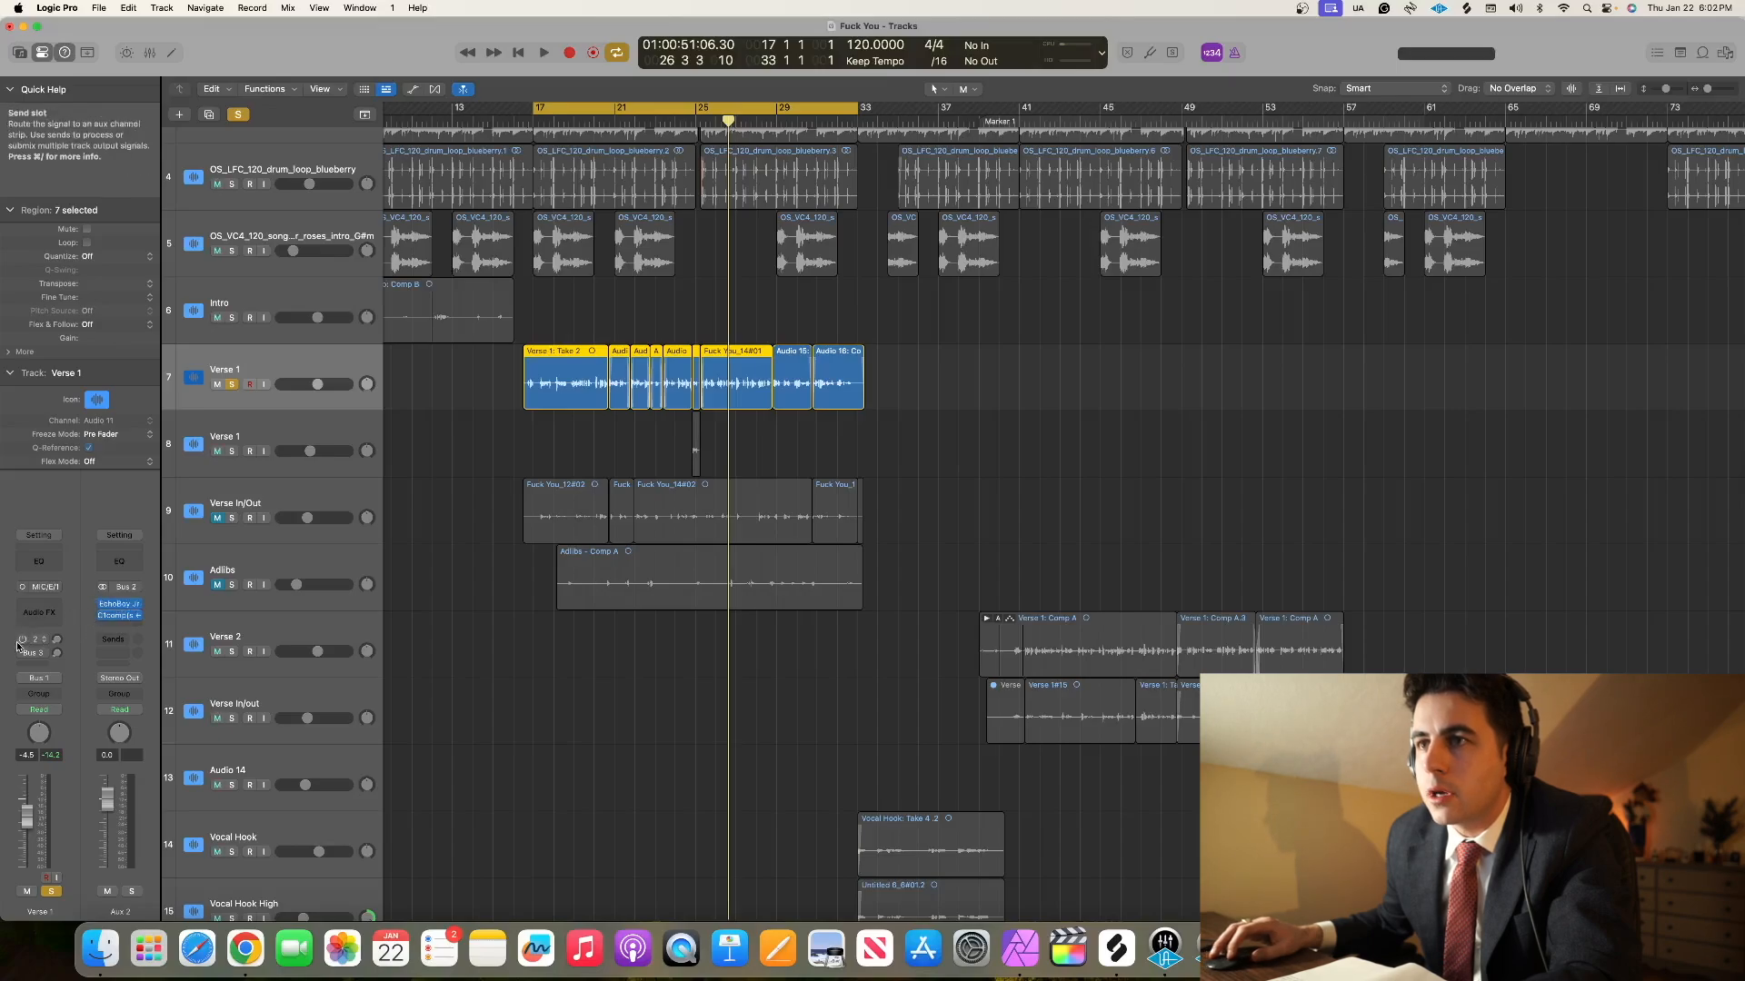
key(space)
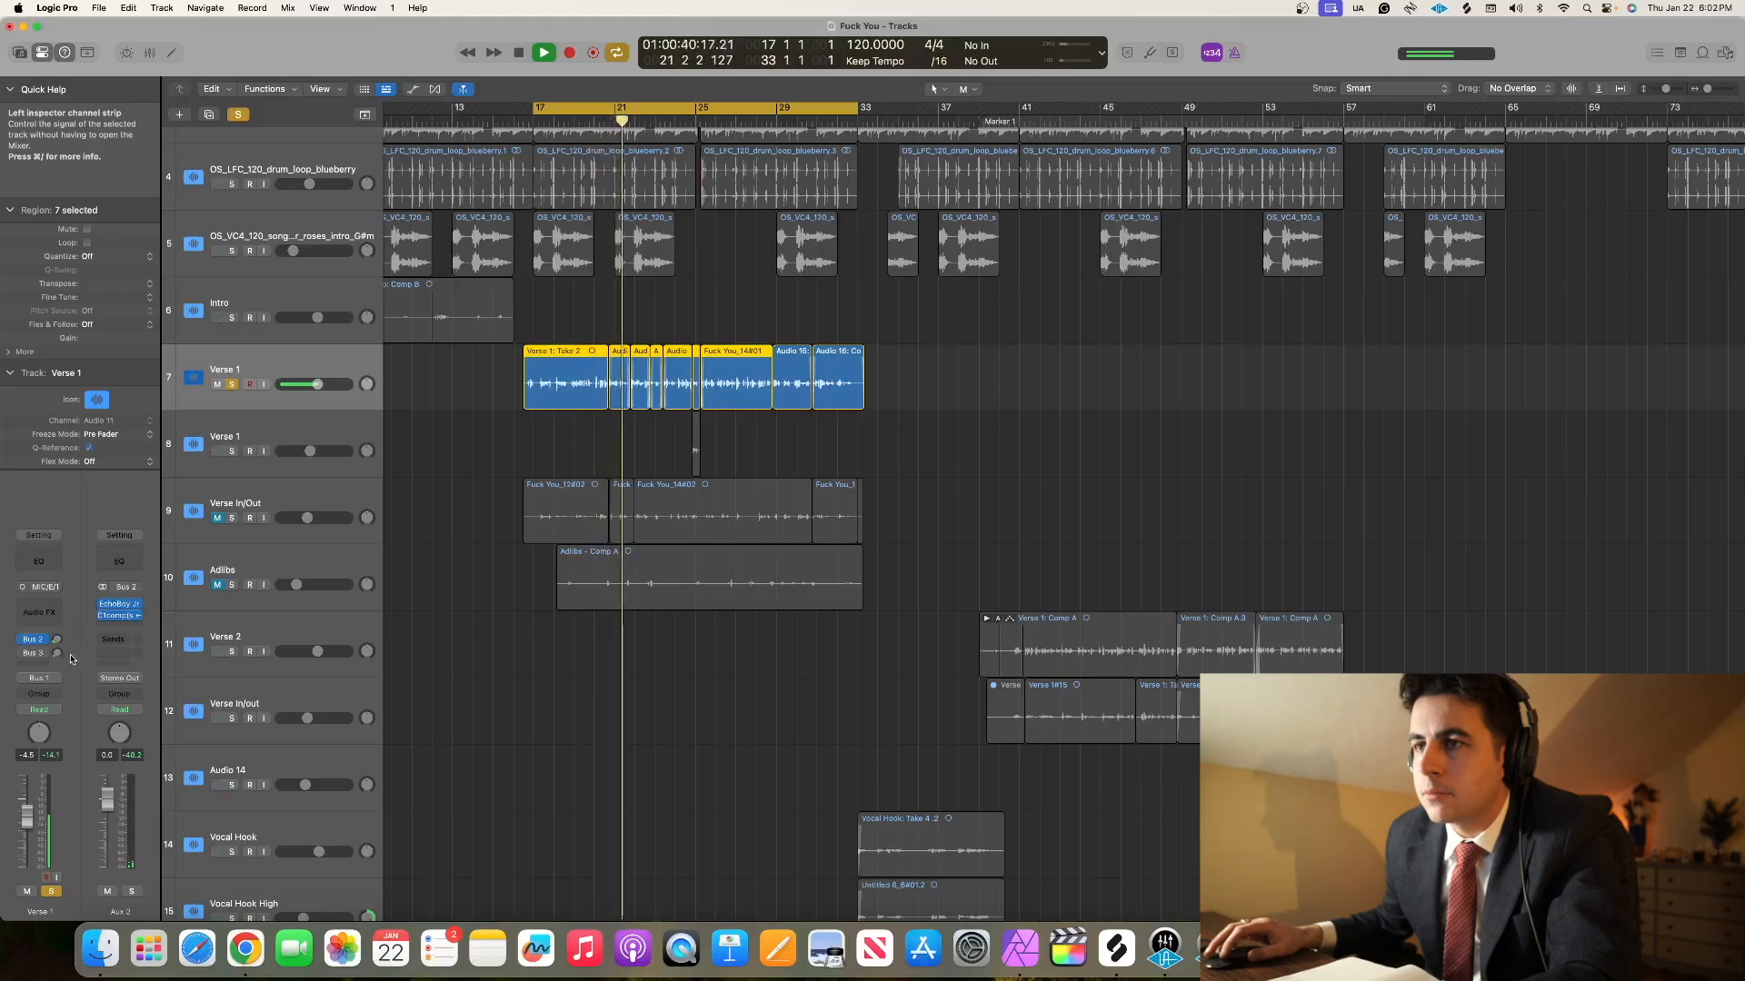
- Open EchoBoy Jr on Aux 2, audition the delay with the duplicate Verse 1 track also soloed, and stop playback
click(127, 604)
drag(891, 223, 754, 475)
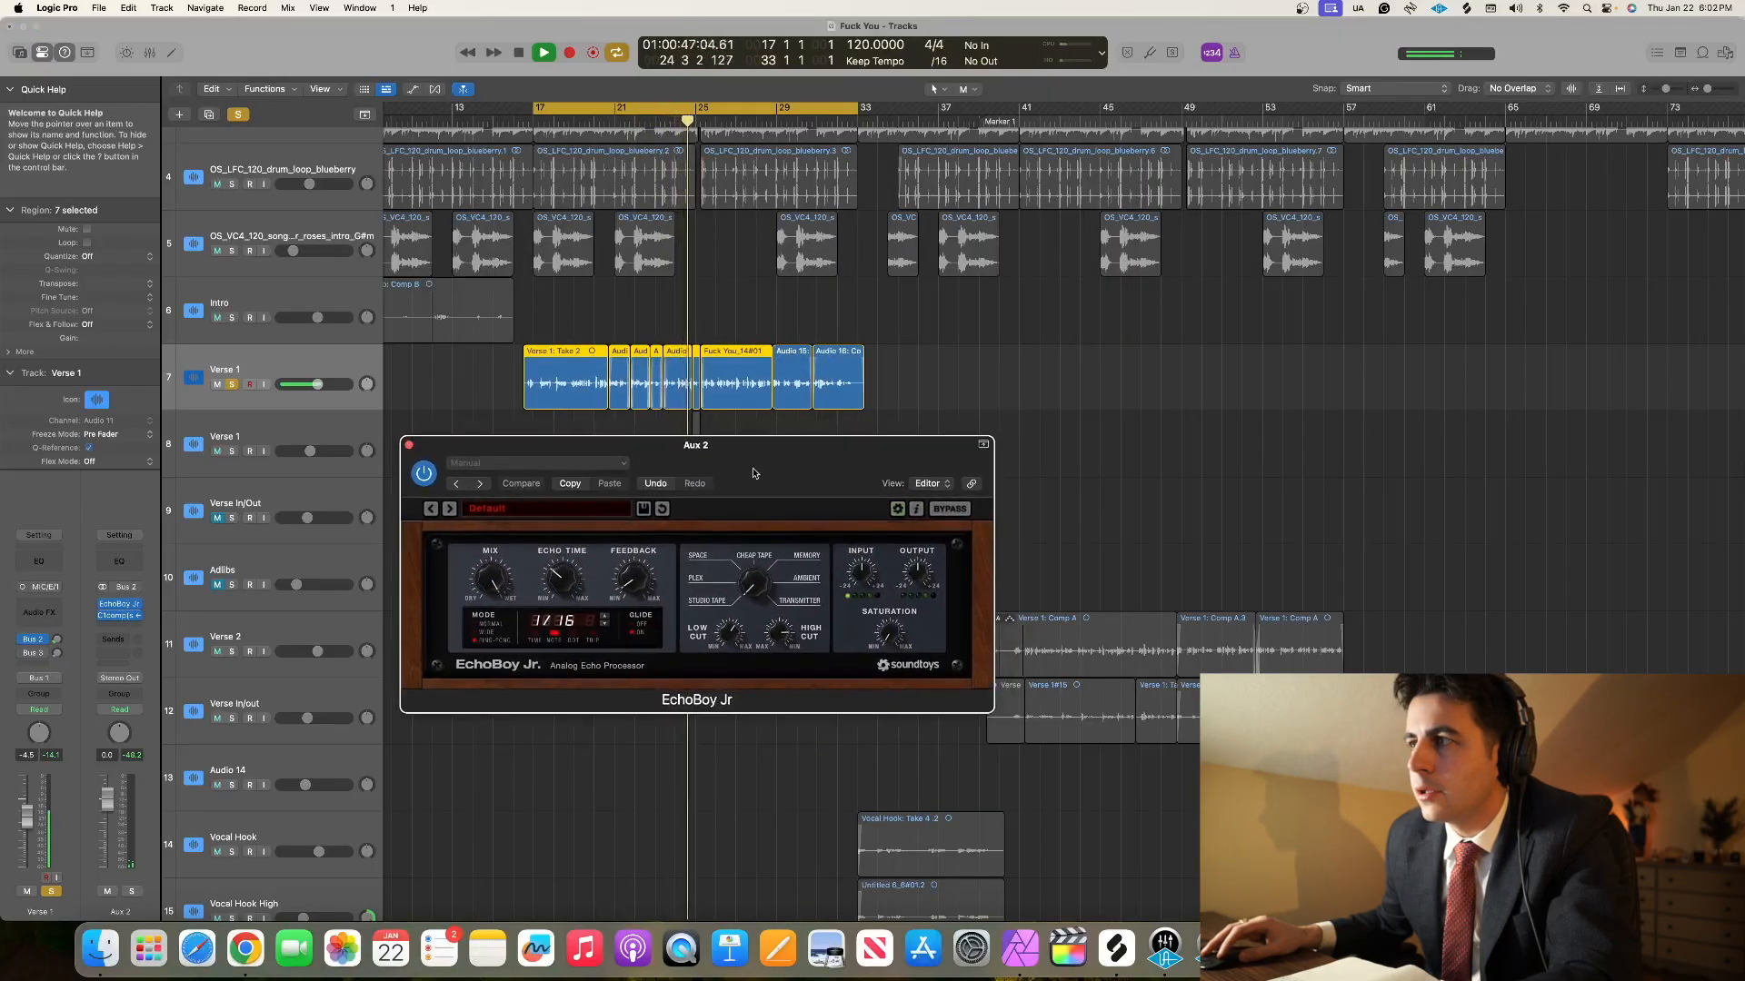
click(232, 451)
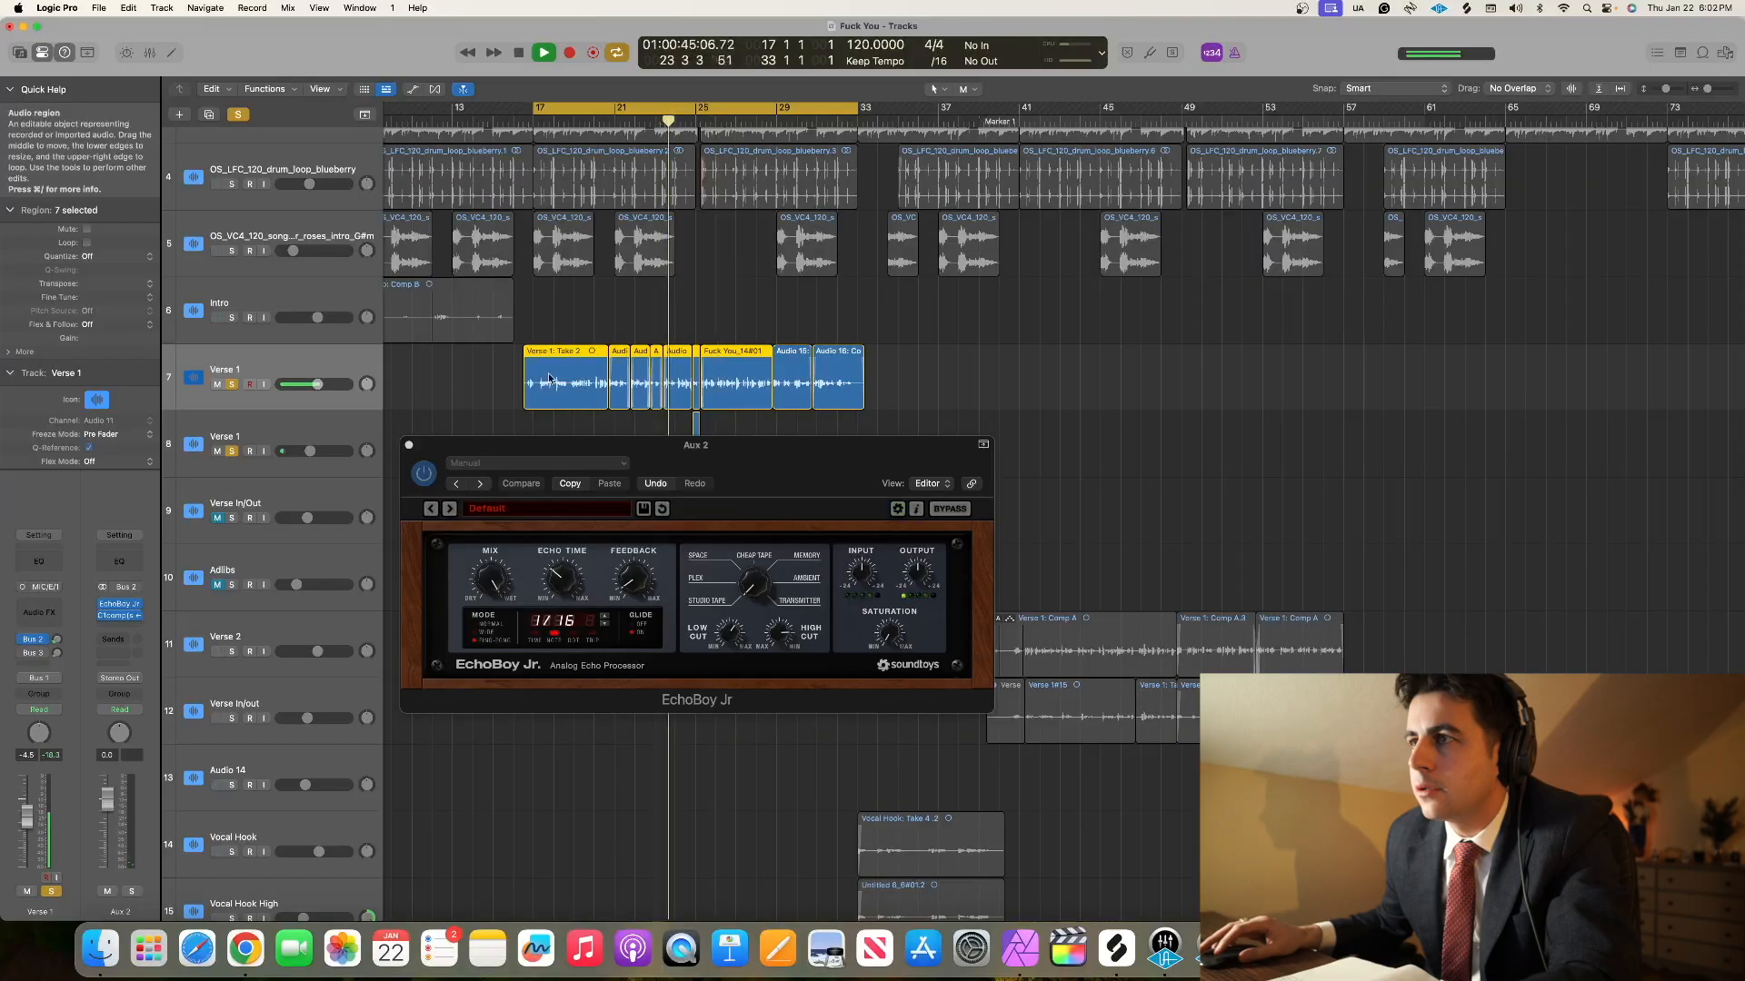
click(319, 420)
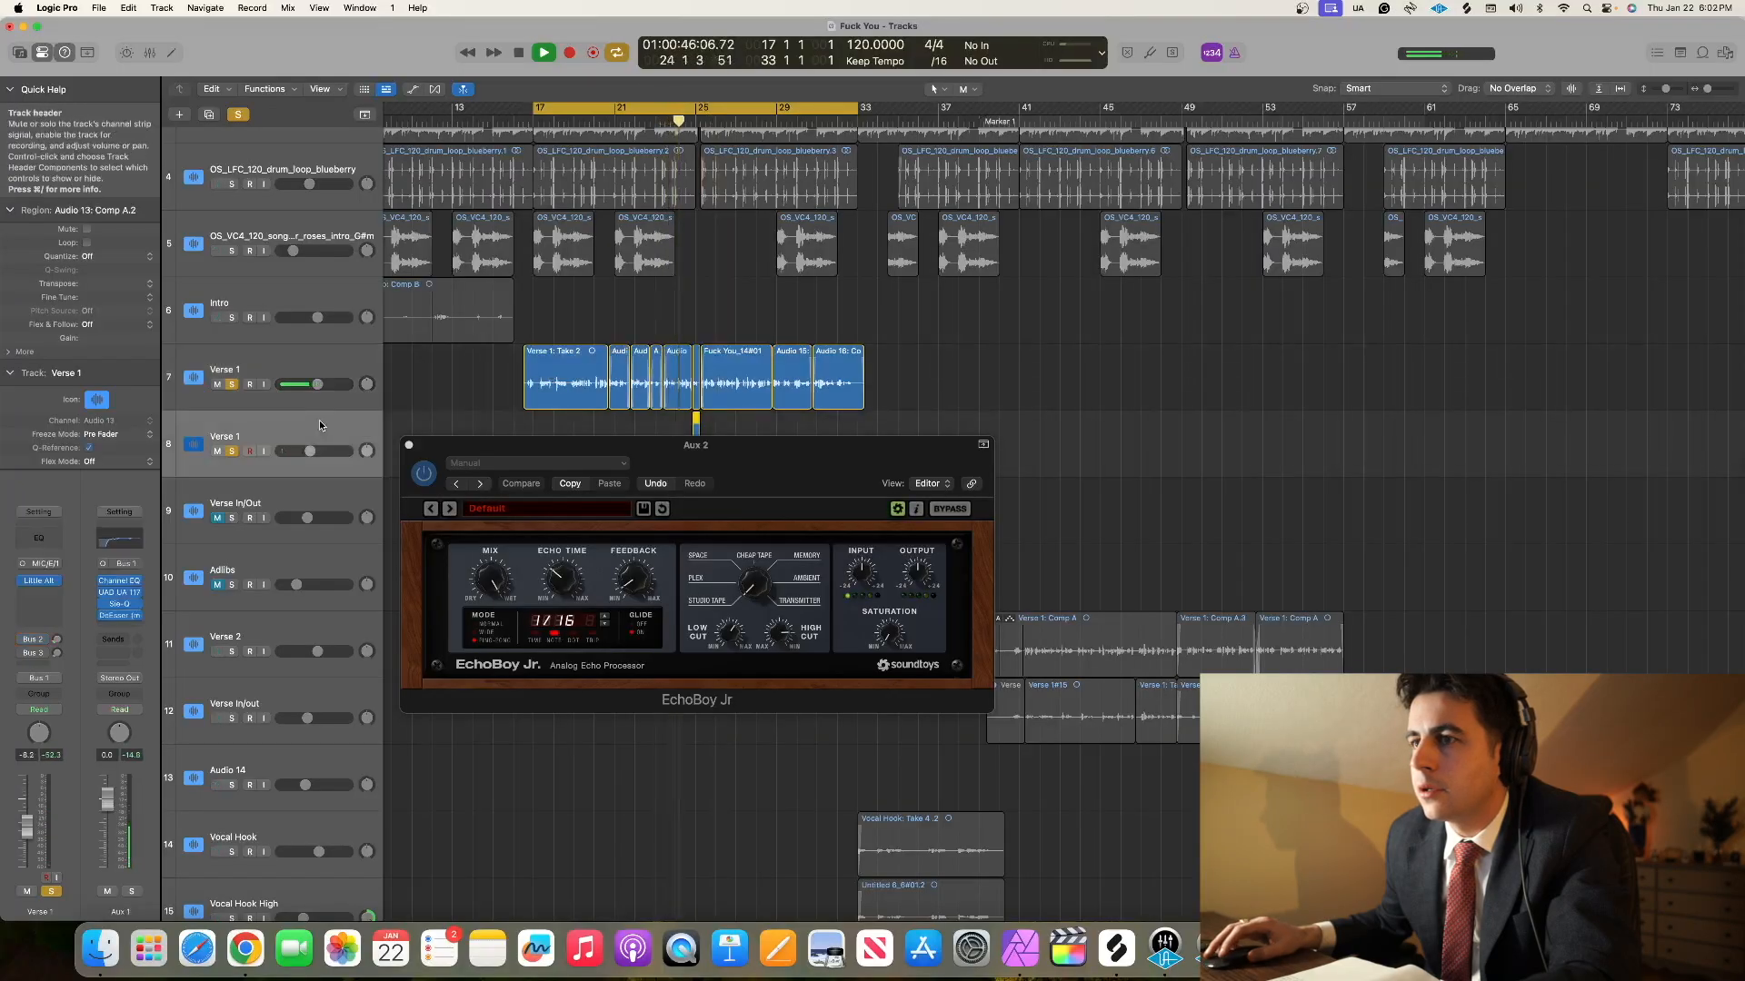
click(307, 368)
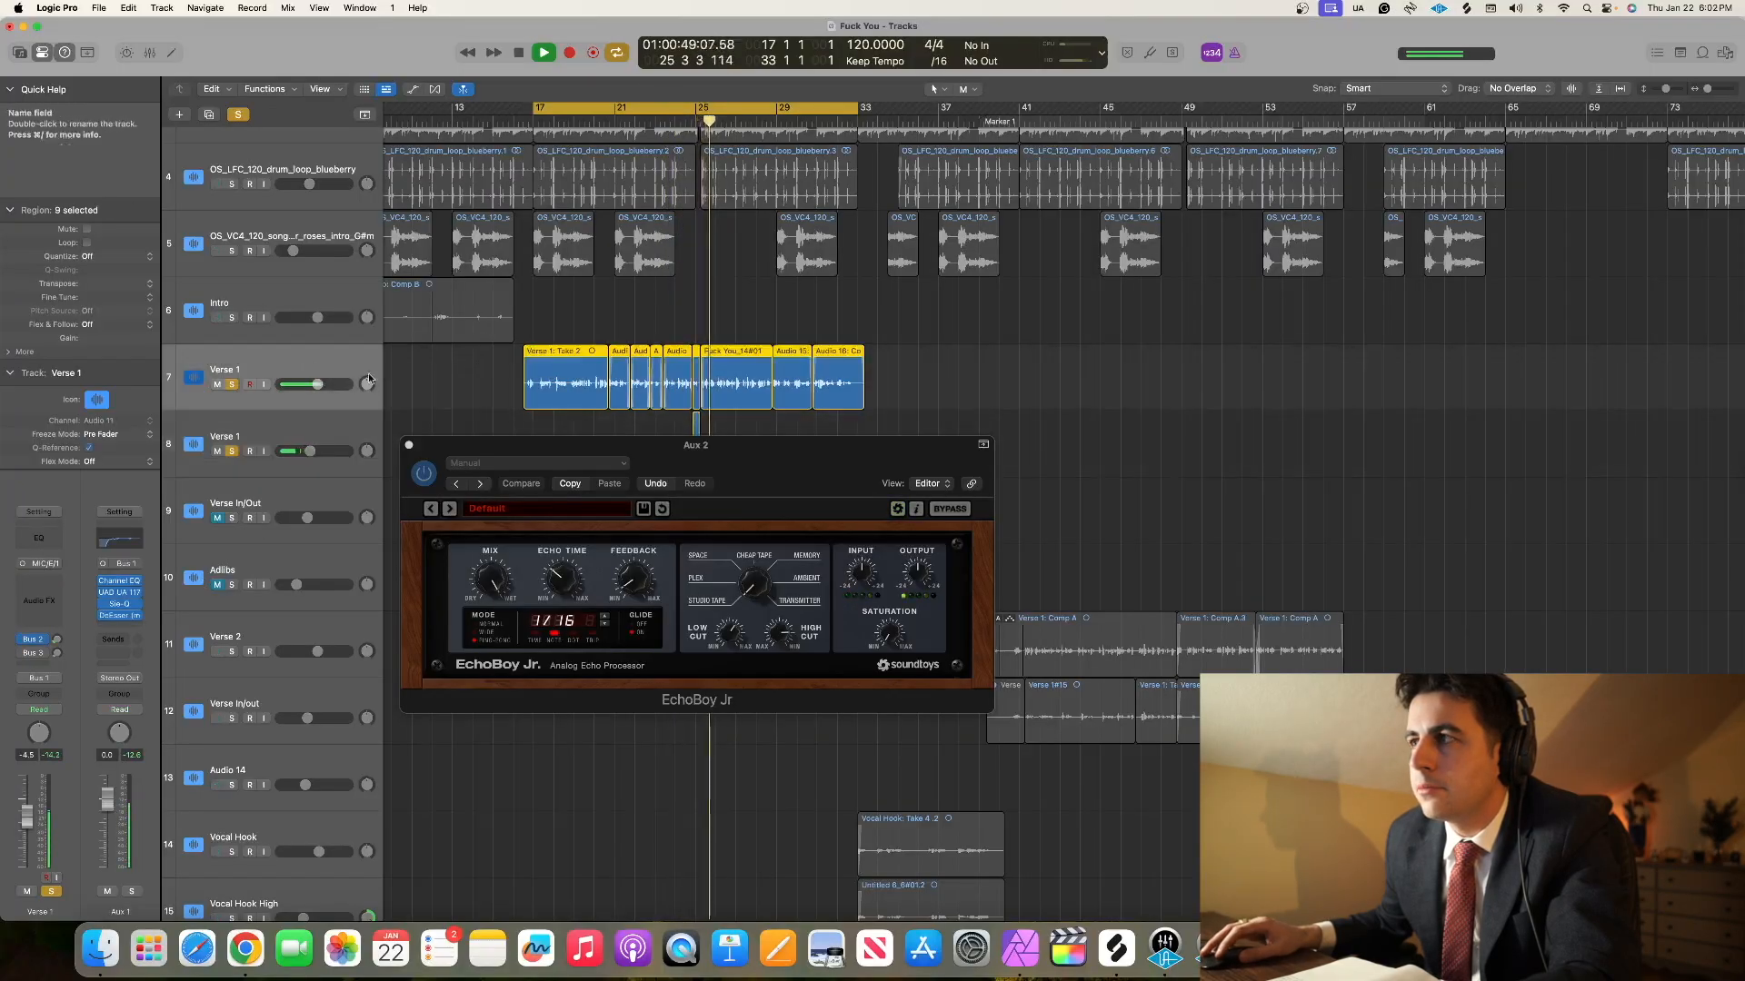
drag(693, 463, 685, 492)
key(space)
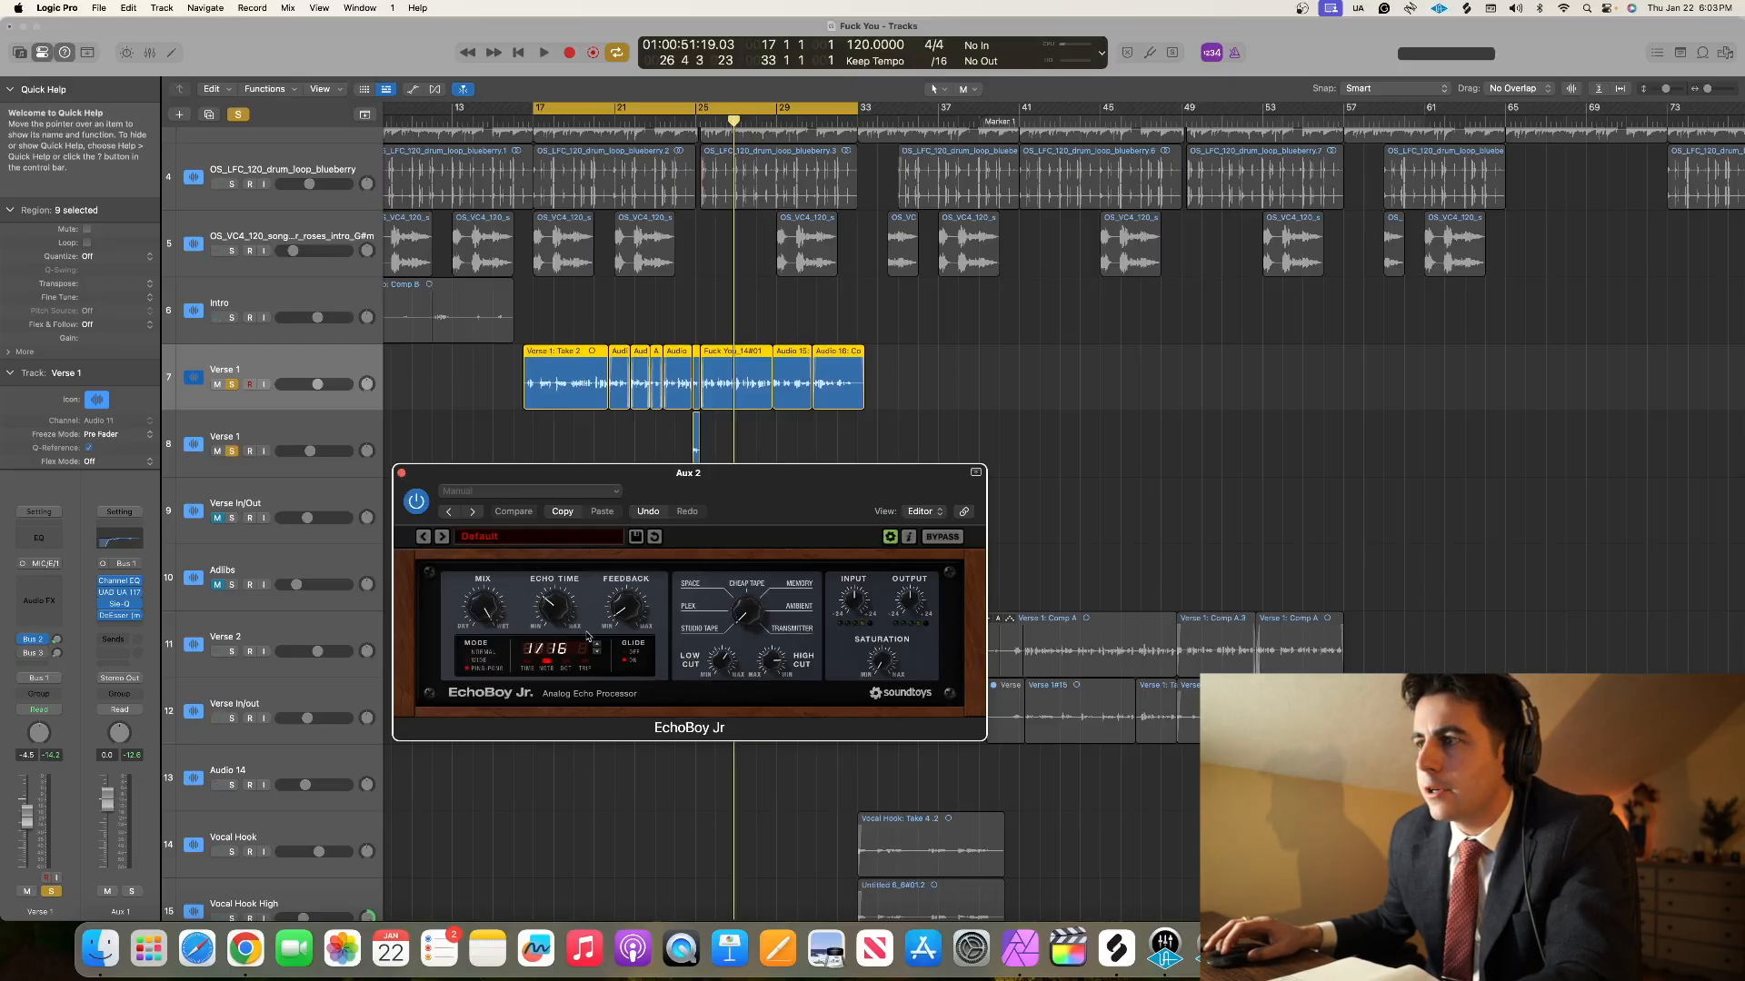
- Show the Aux 3 return for Verse 1's Bus 3 send and open its H-Reverb plug-in alongside EchoBoy Jr
drag(697, 489, 692, 494)
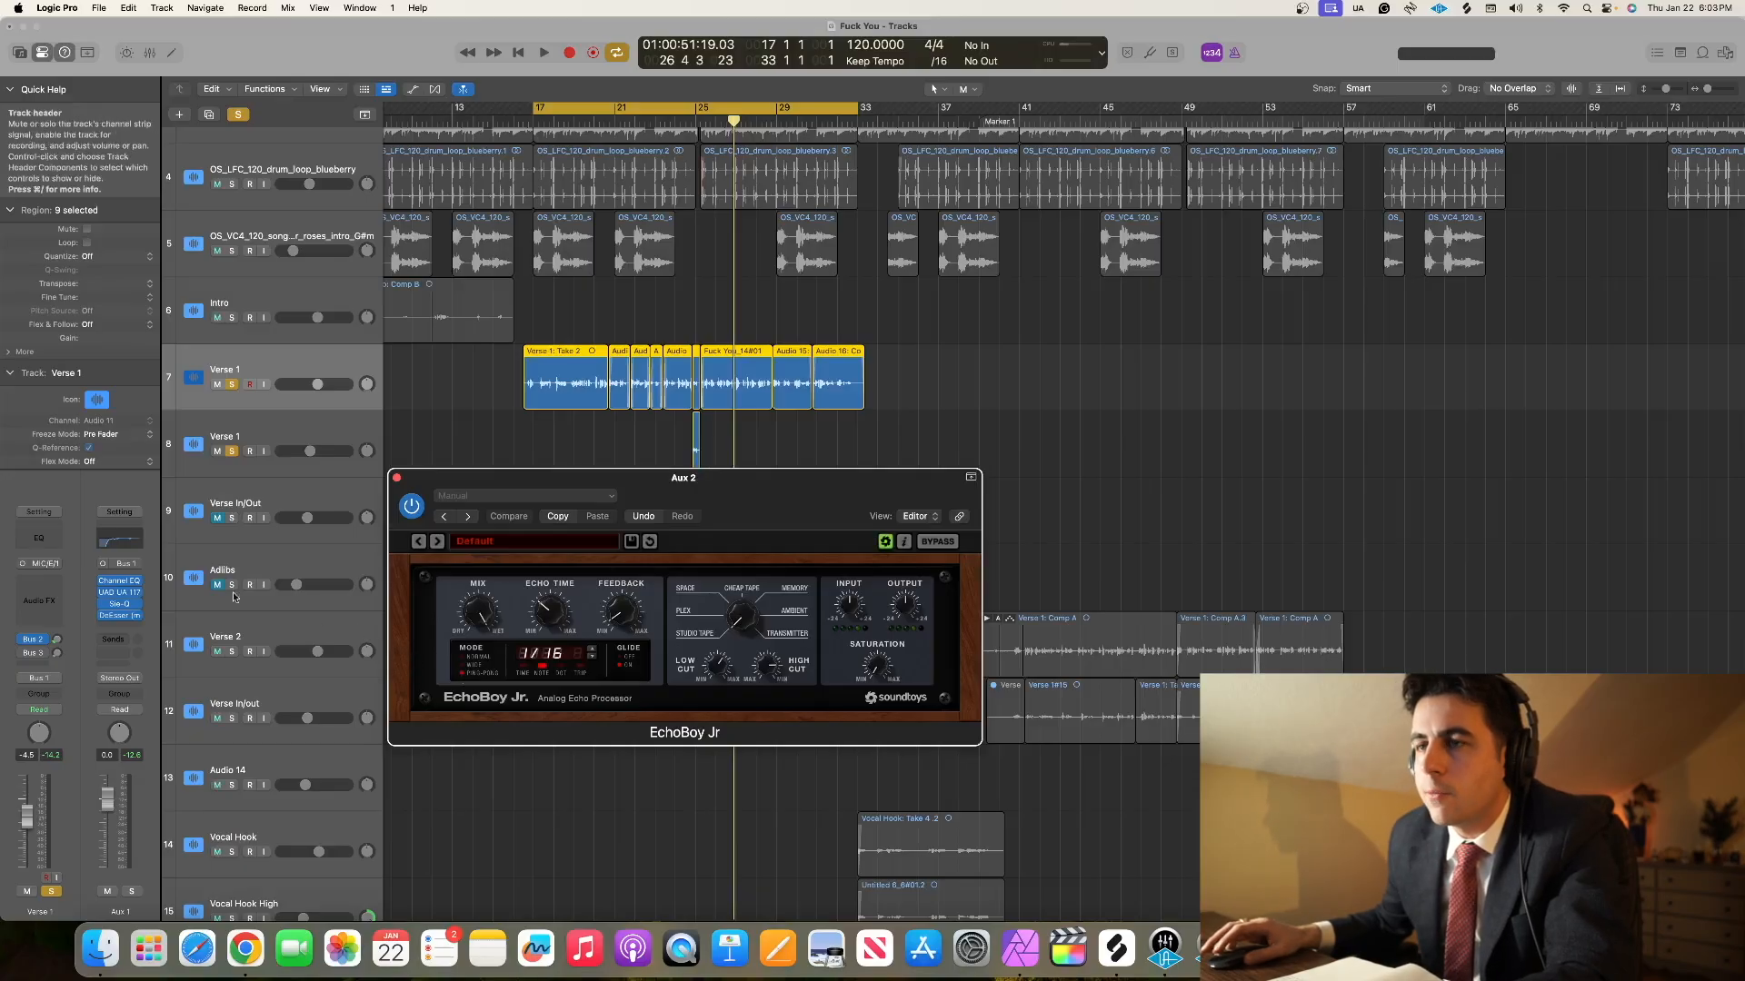
click(37, 640)
click(119, 603)
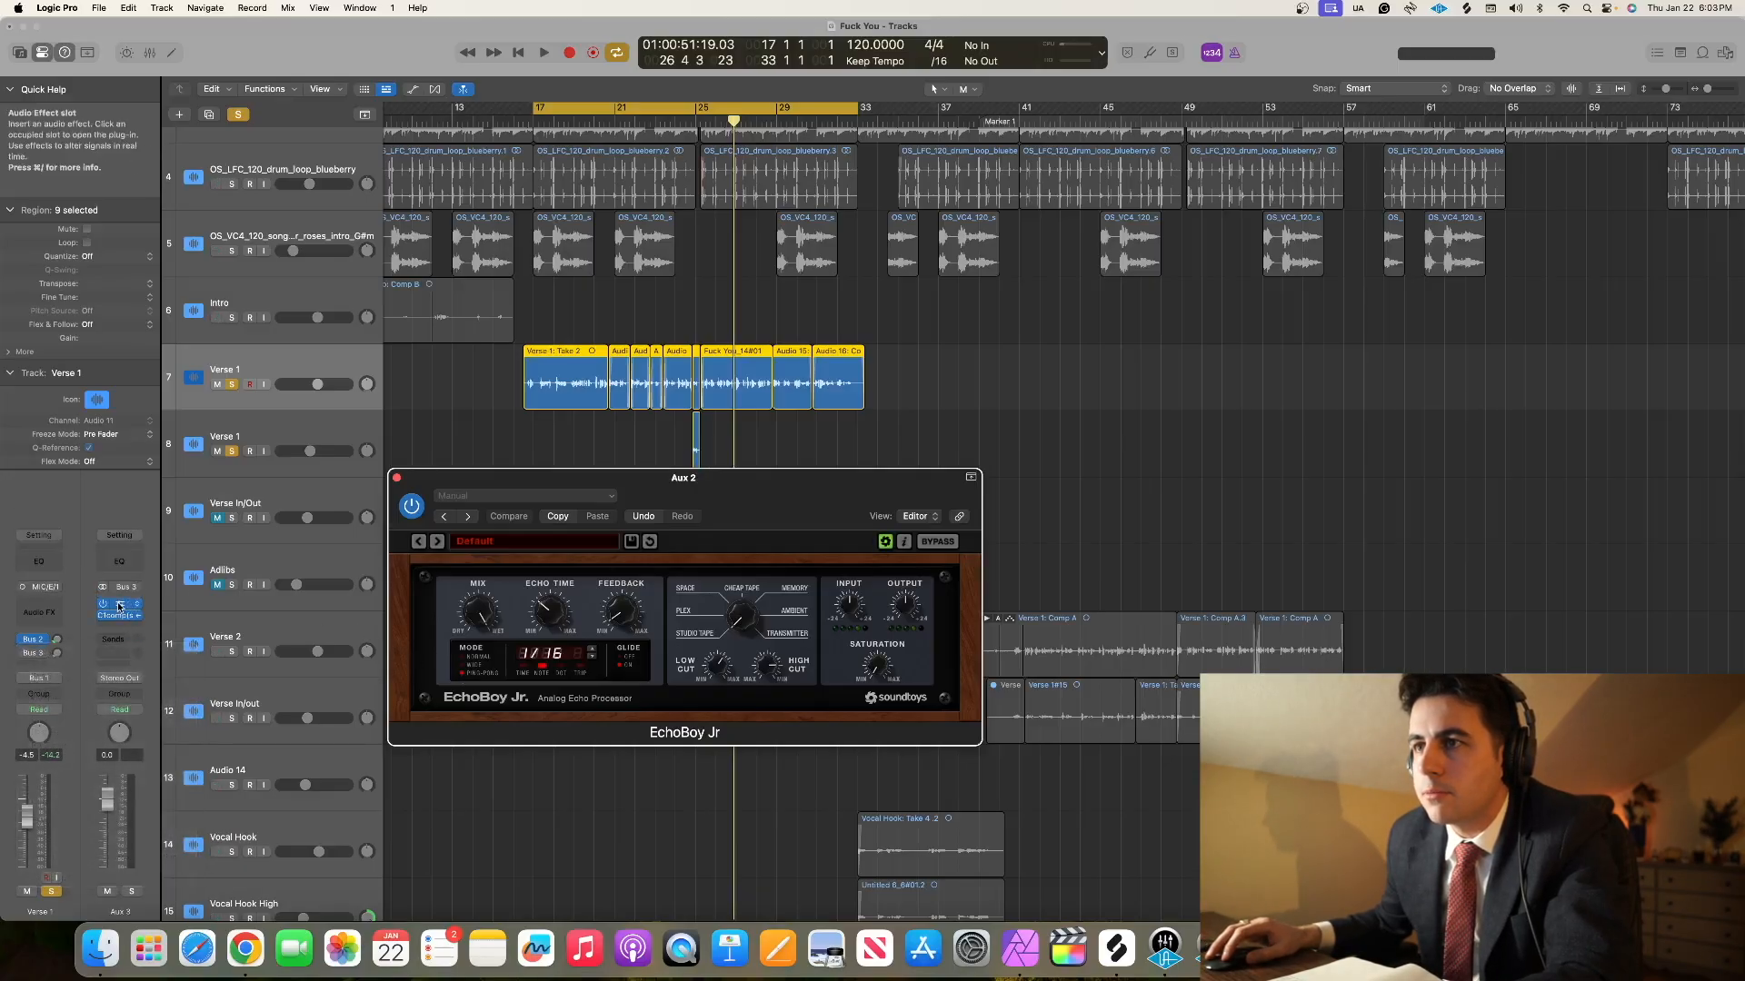
click(119, 604)
drag(805, 211, 889, 501)
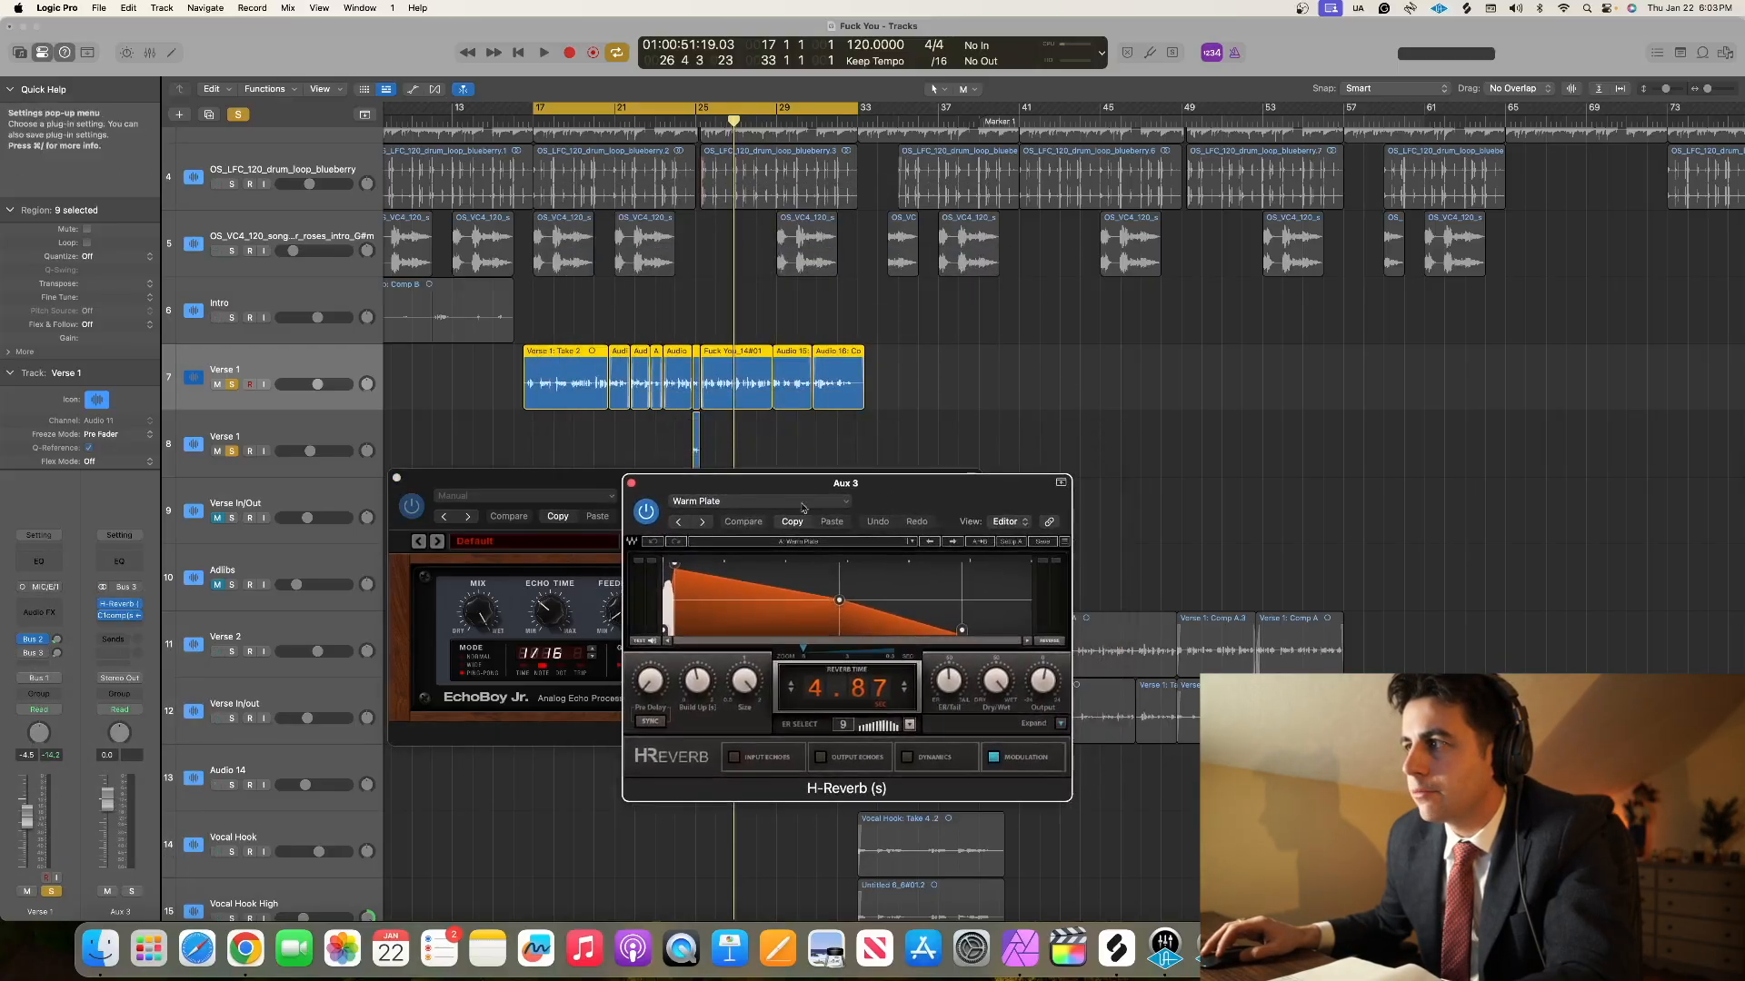
drag(732, 493, 761, 447)
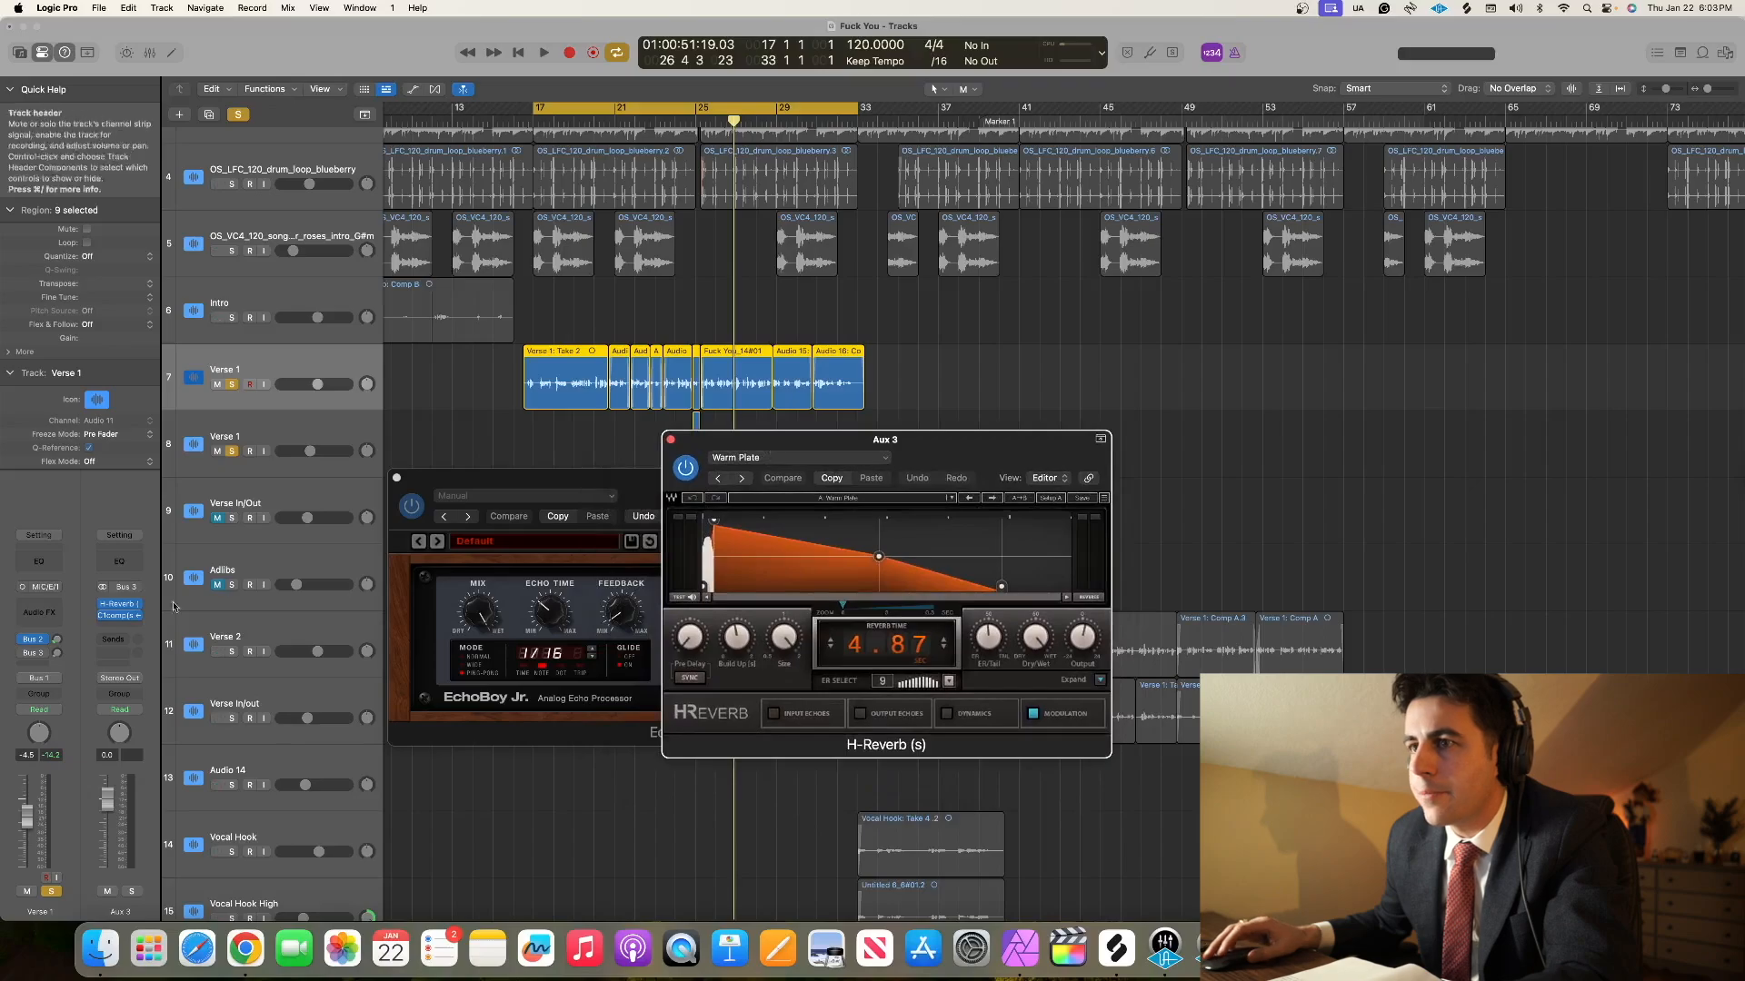
- Enable Verse 1's Bus 3 send, audition the reverb with the delay on the soloed vocal, and show the Bus 2 return
click(24, 654)
key(space)
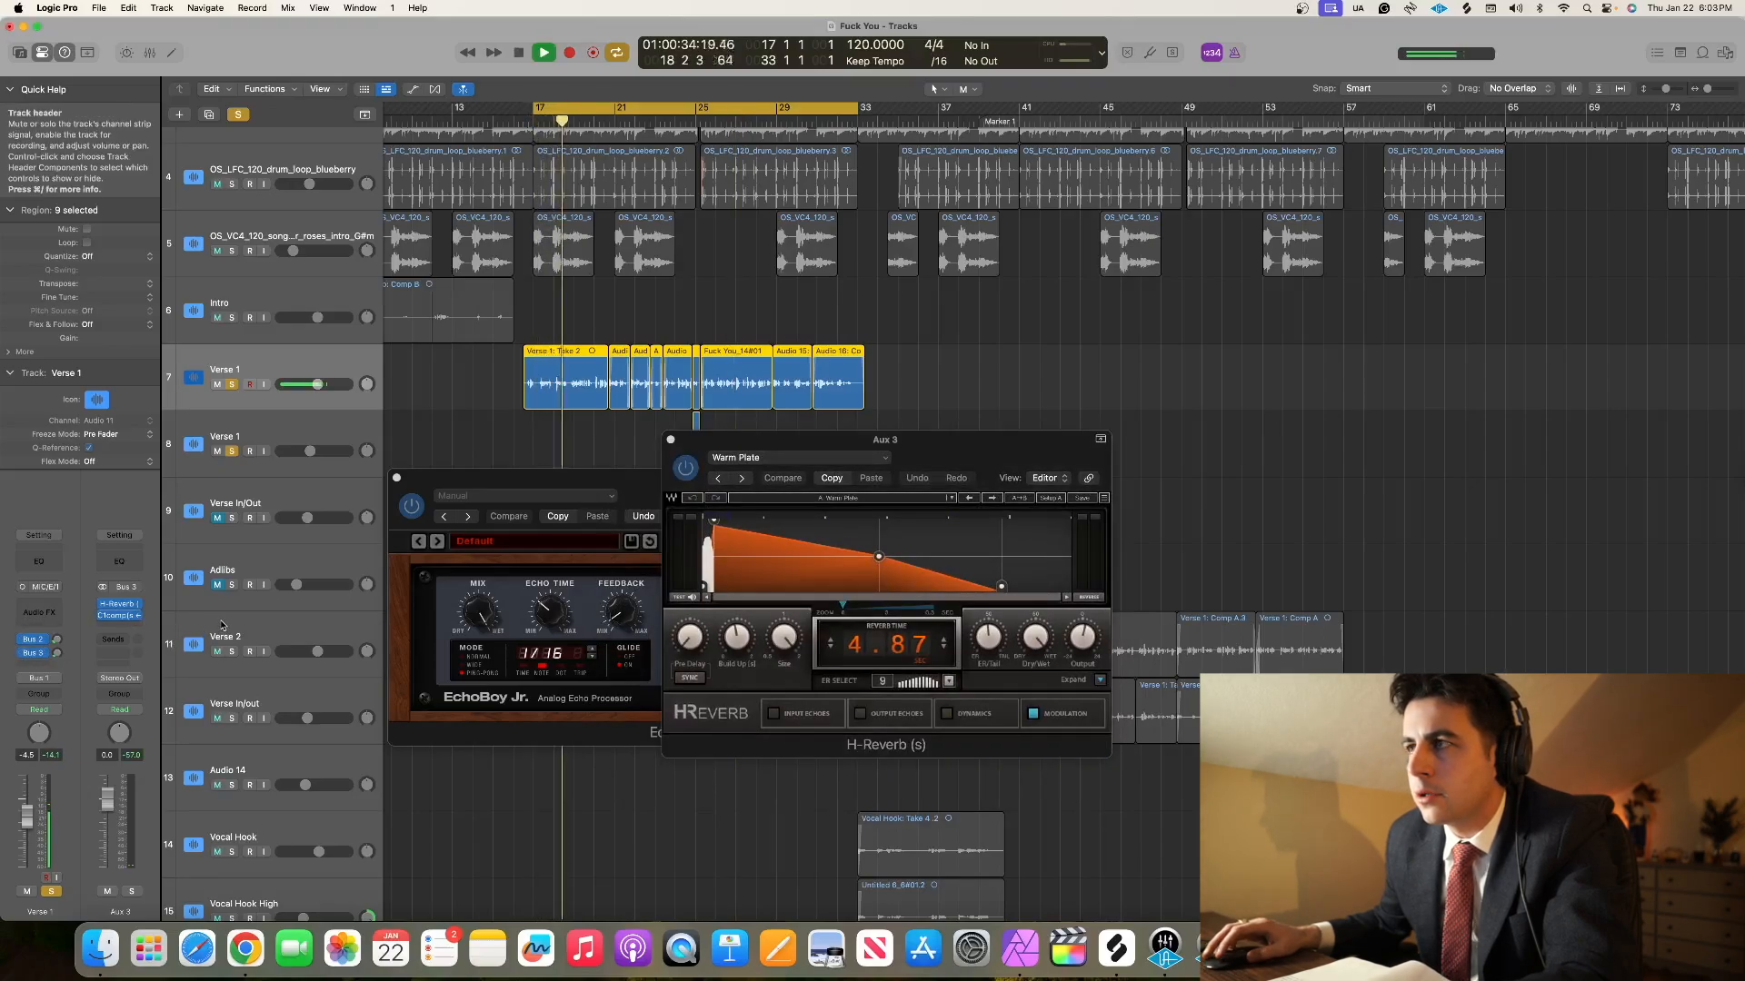
key(space)
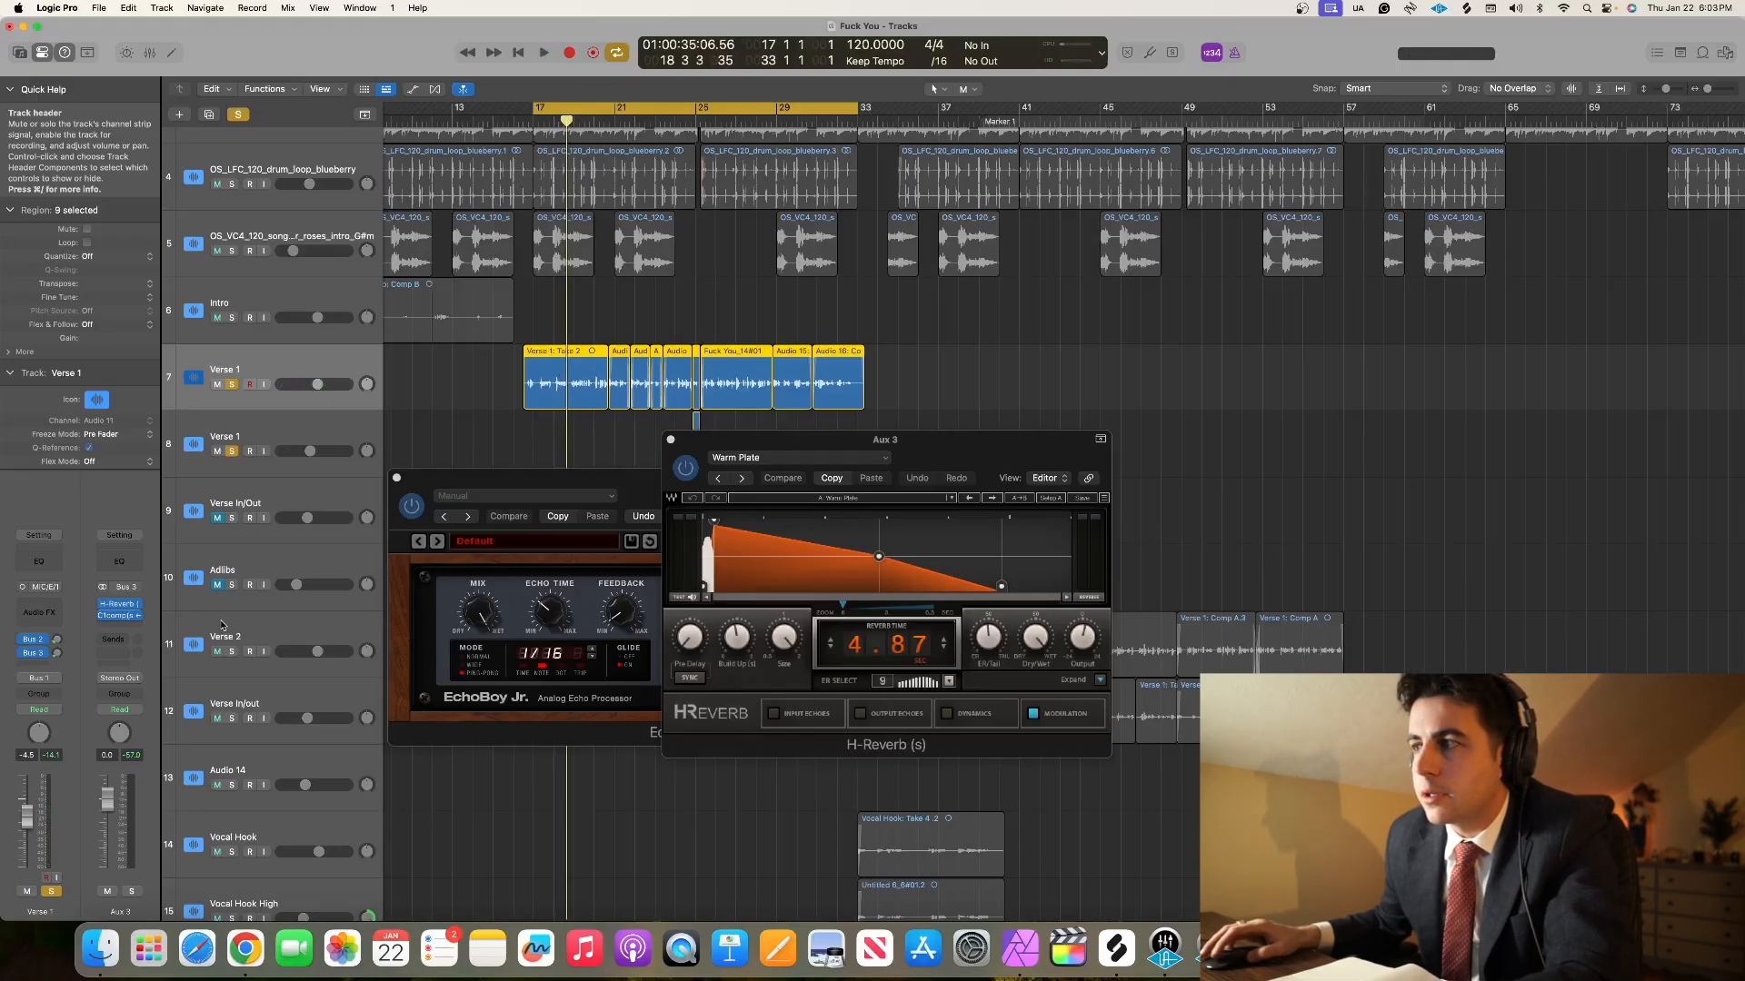
key(space)
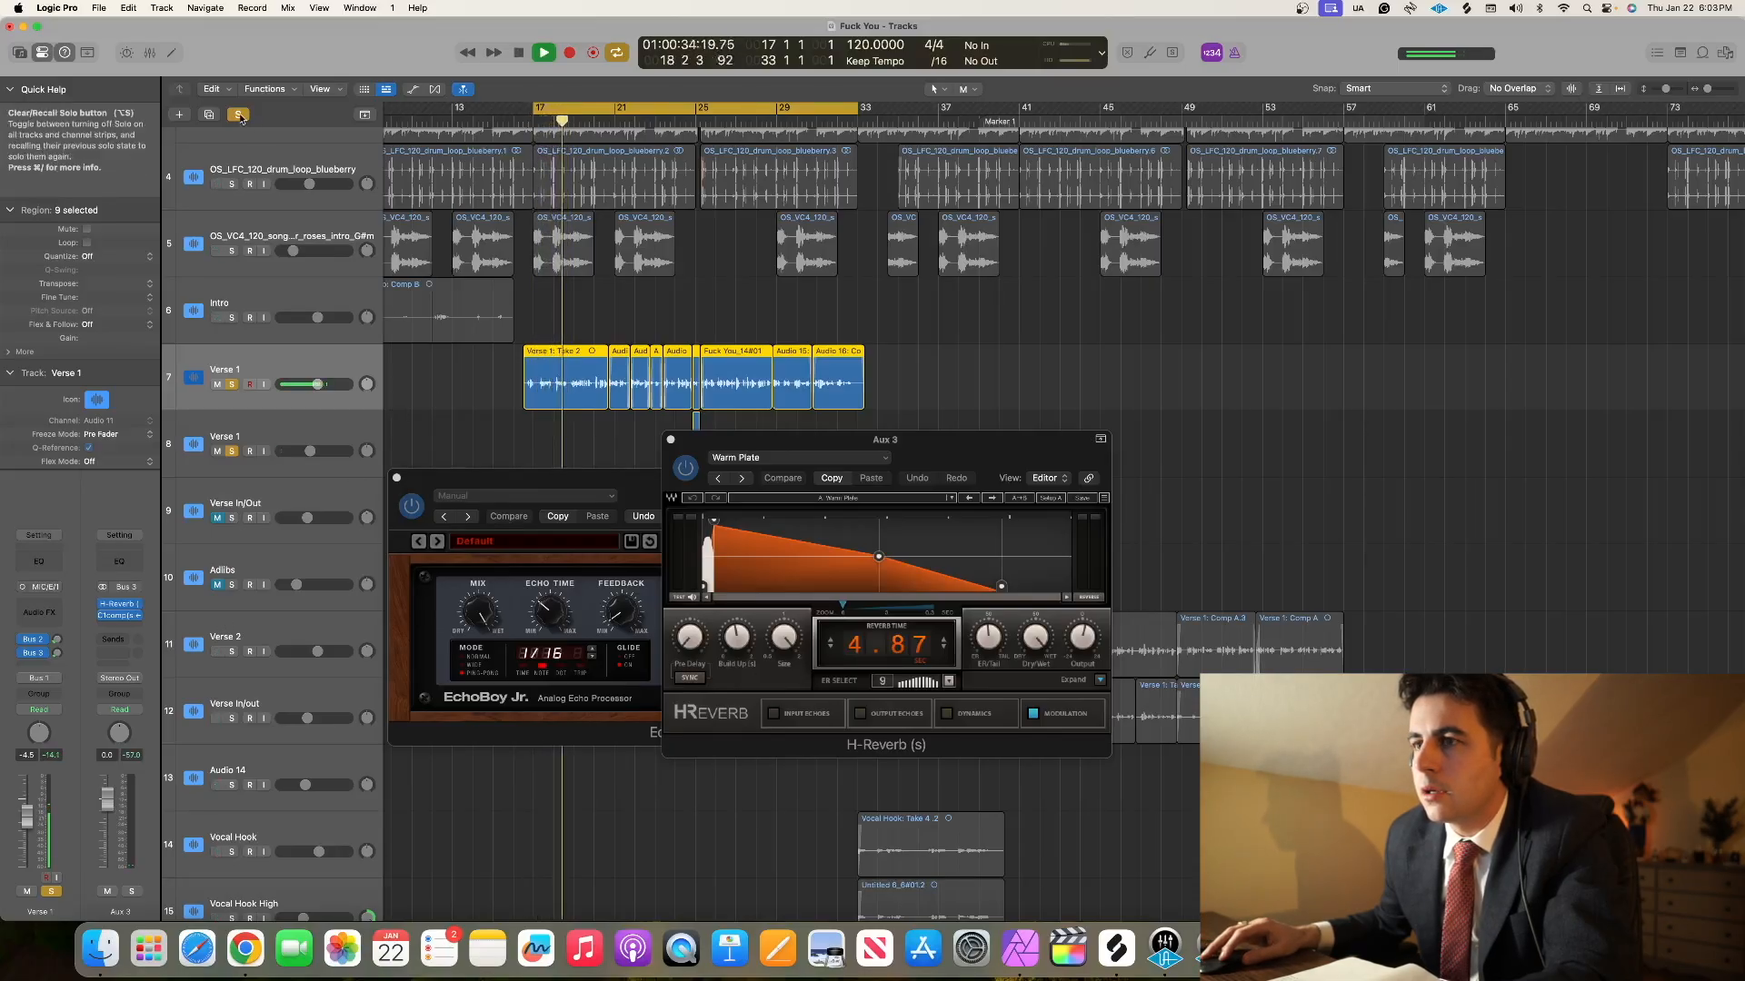
click(56, 641)
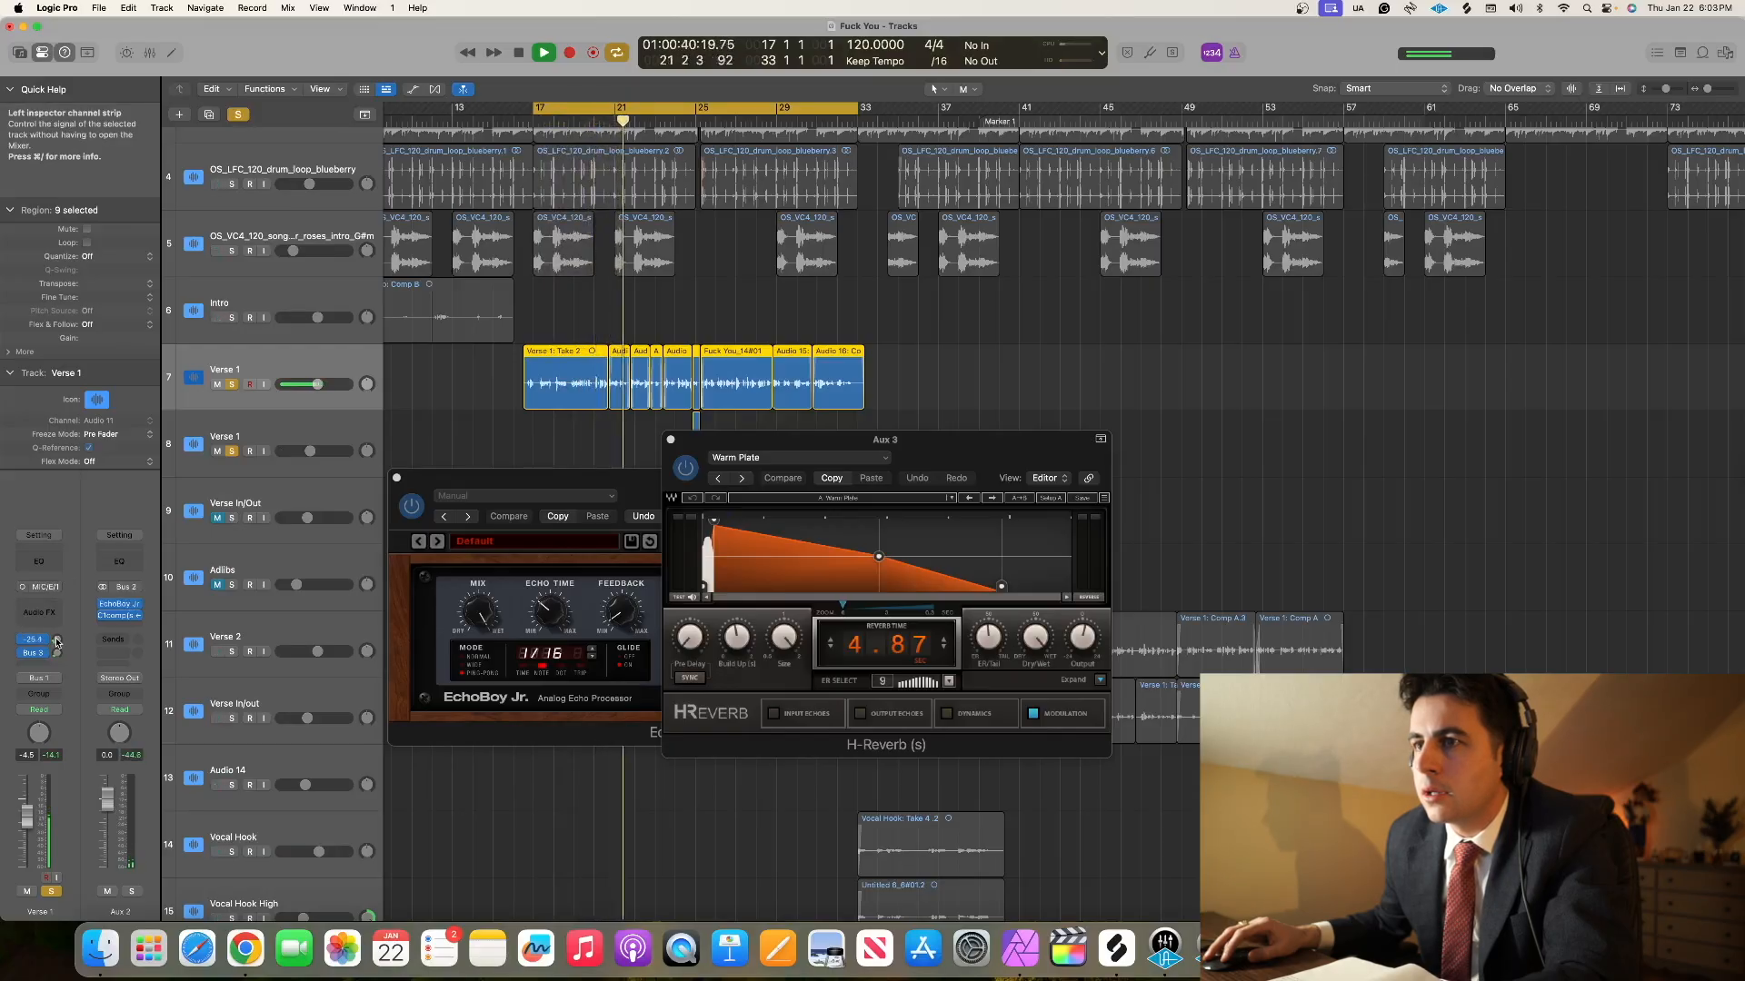
- Clear all solos during playback, close the H-Reverb and EchoBoy Jr windows, and deselect the regions
click(238, 114)
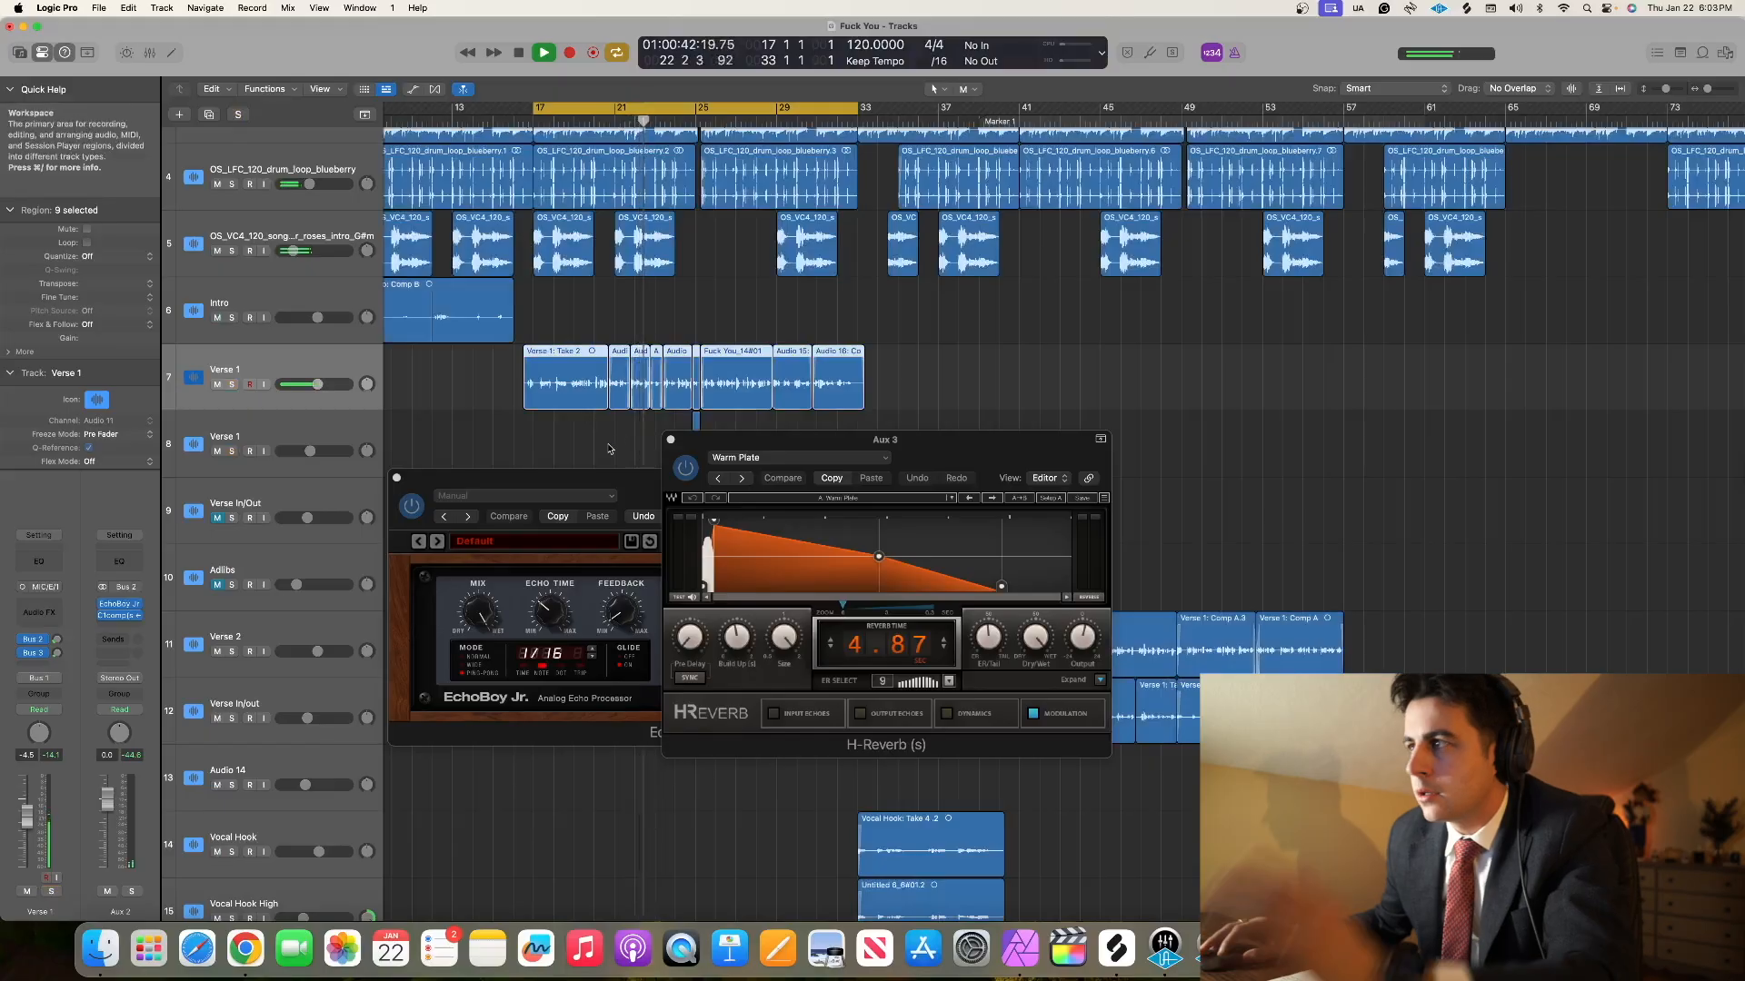
click(671, 440)
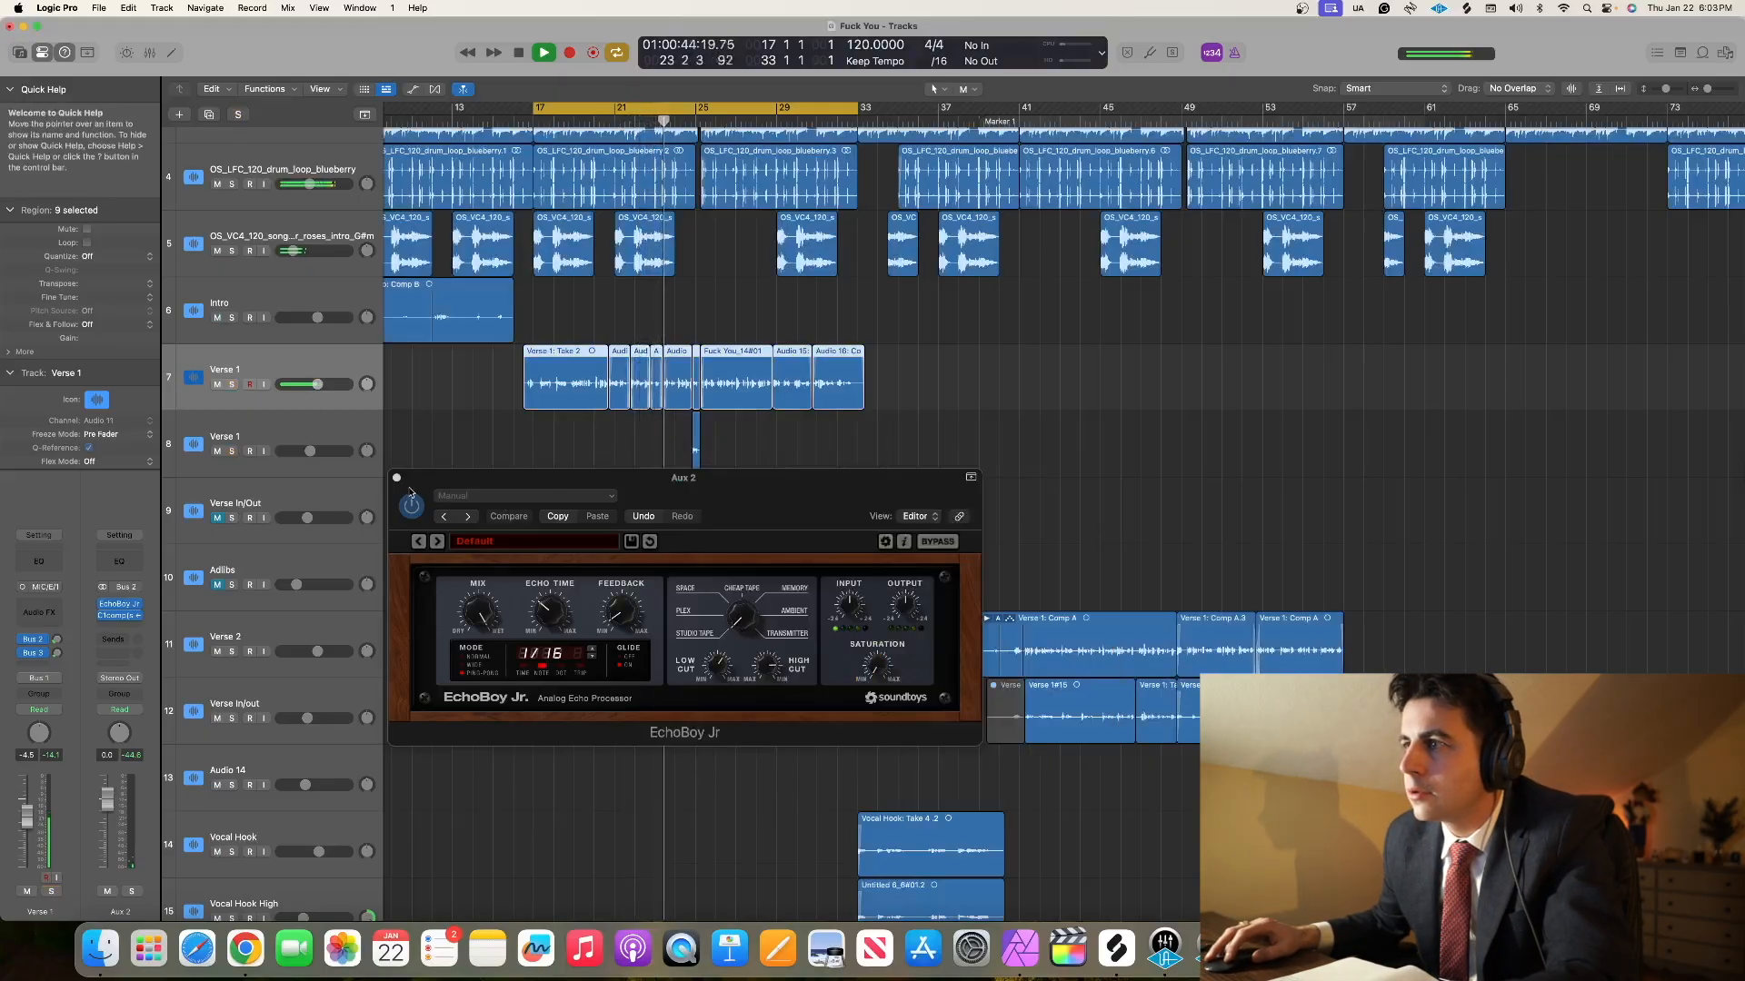
click(397, 479)
key(super+a)
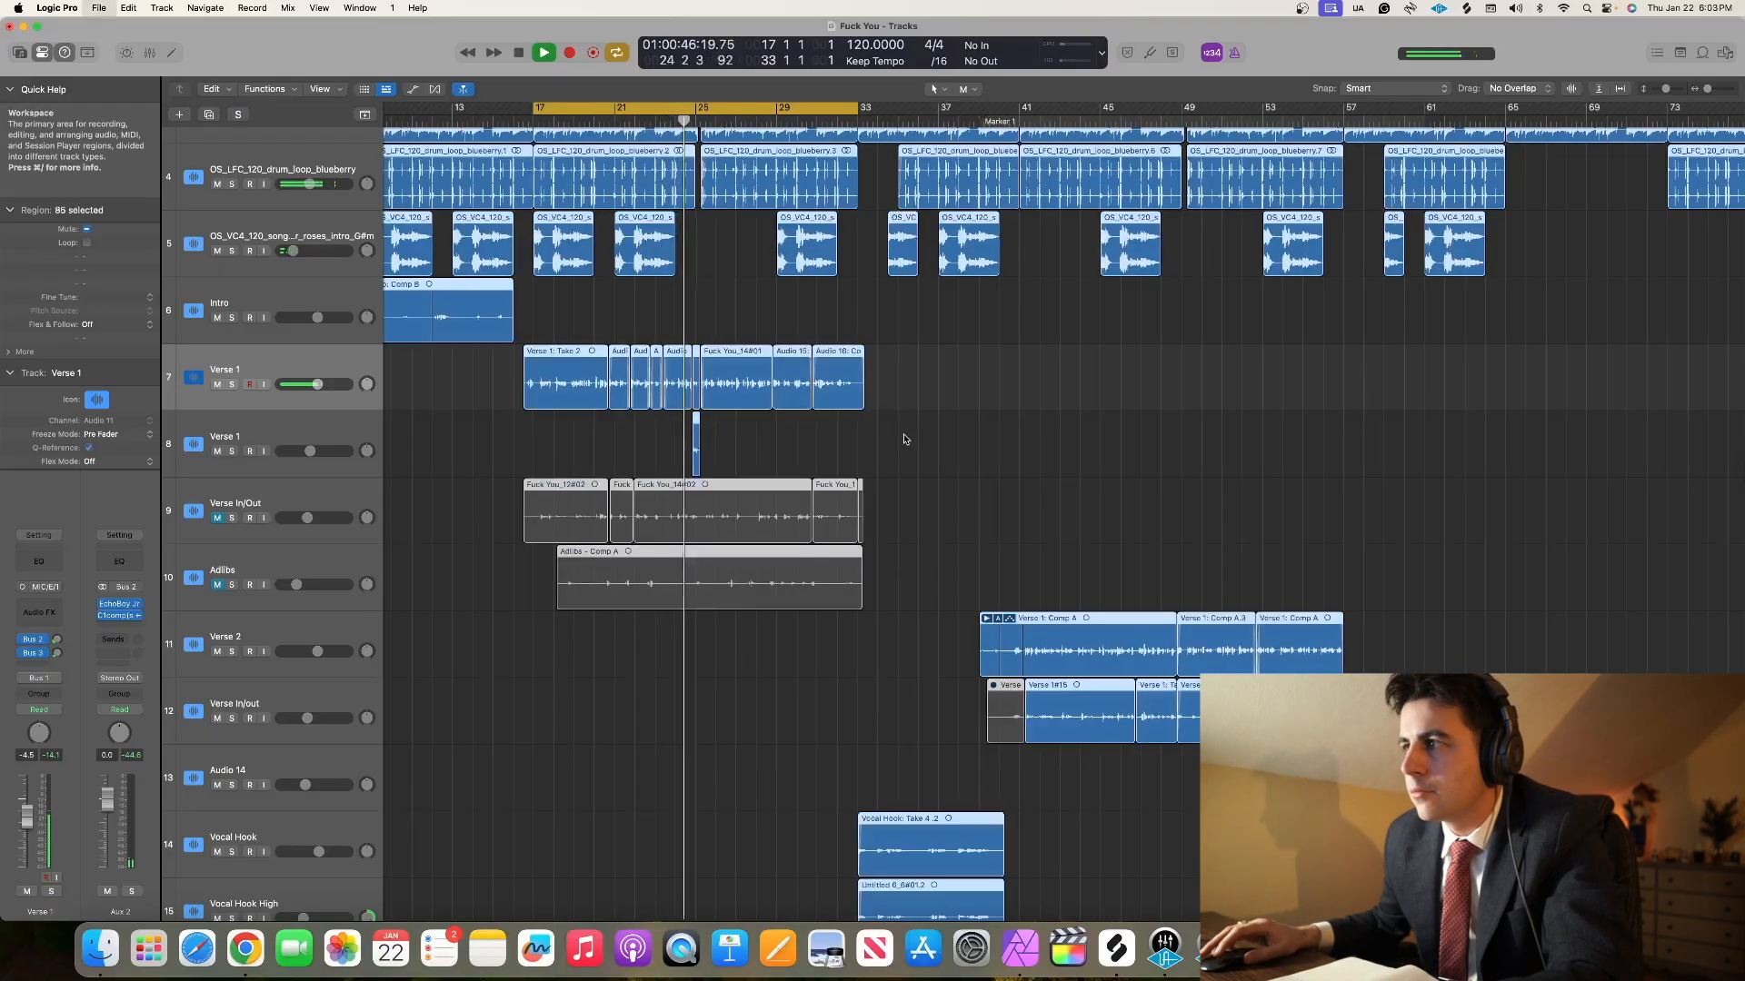
click(903, 439)
- Extend the cycle range to bars 16–34, listen to the verse in the full mix, and stop playback
drag(534, 113, 518, 112)
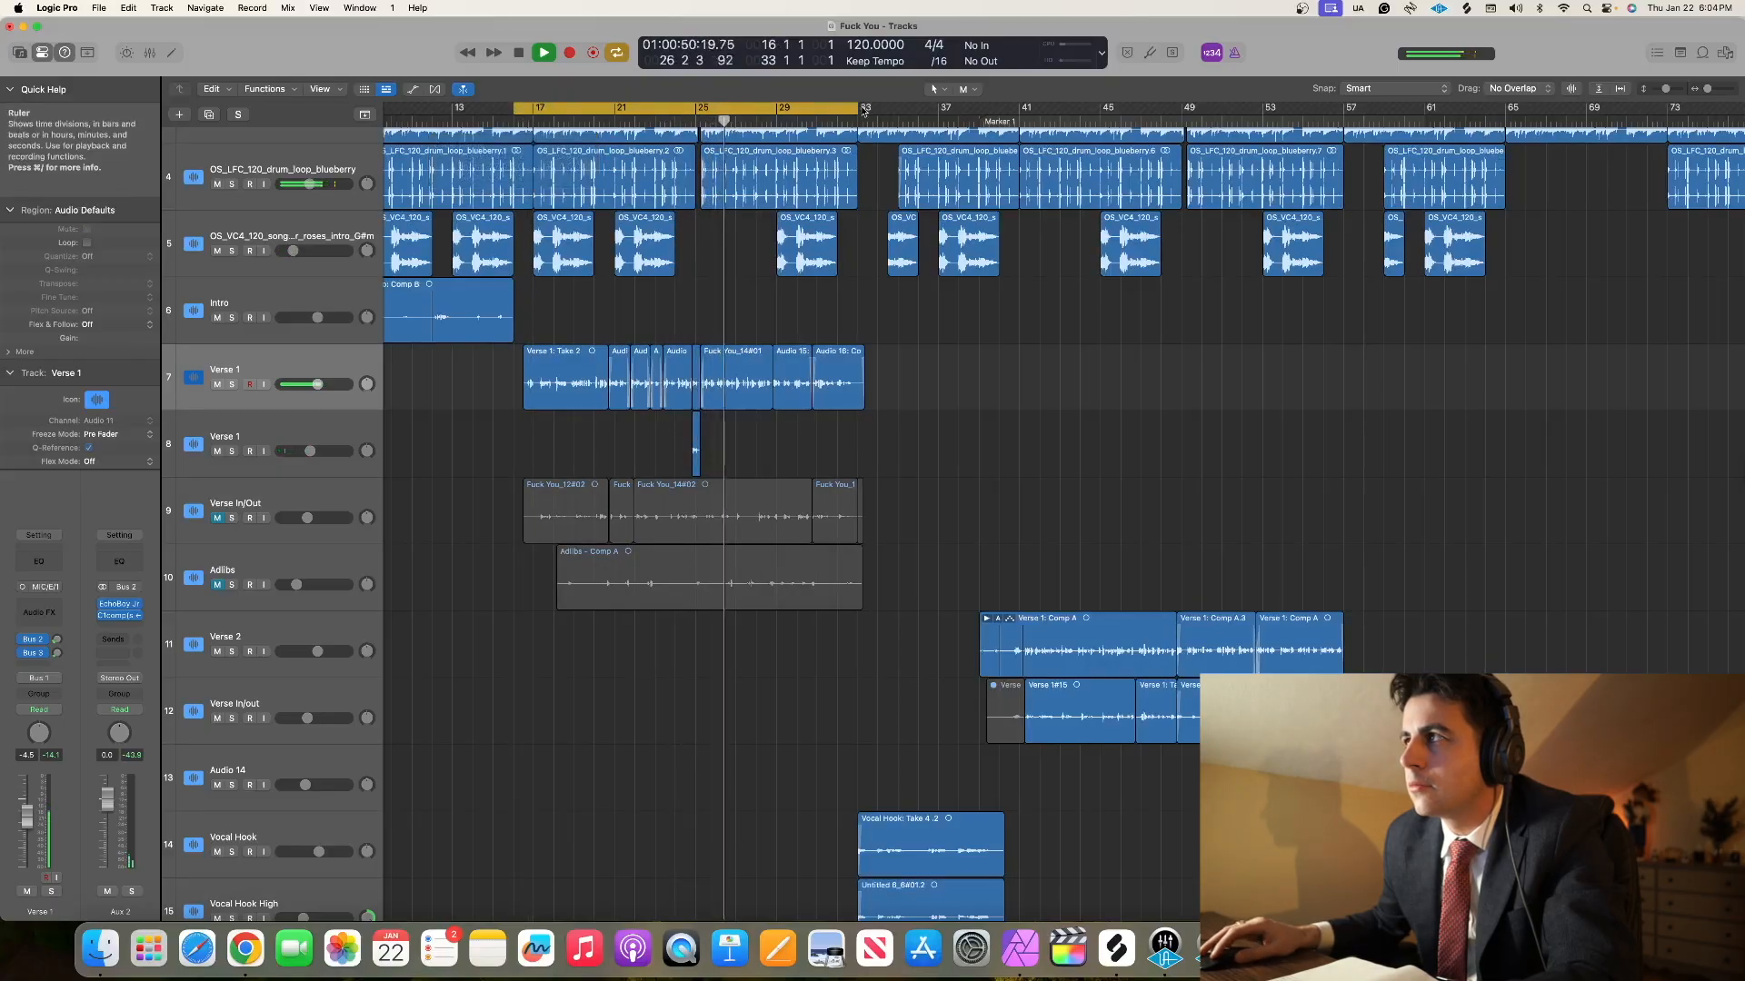
drag(859, 108, 878, 108)
scroll(580, 347, up, 5)
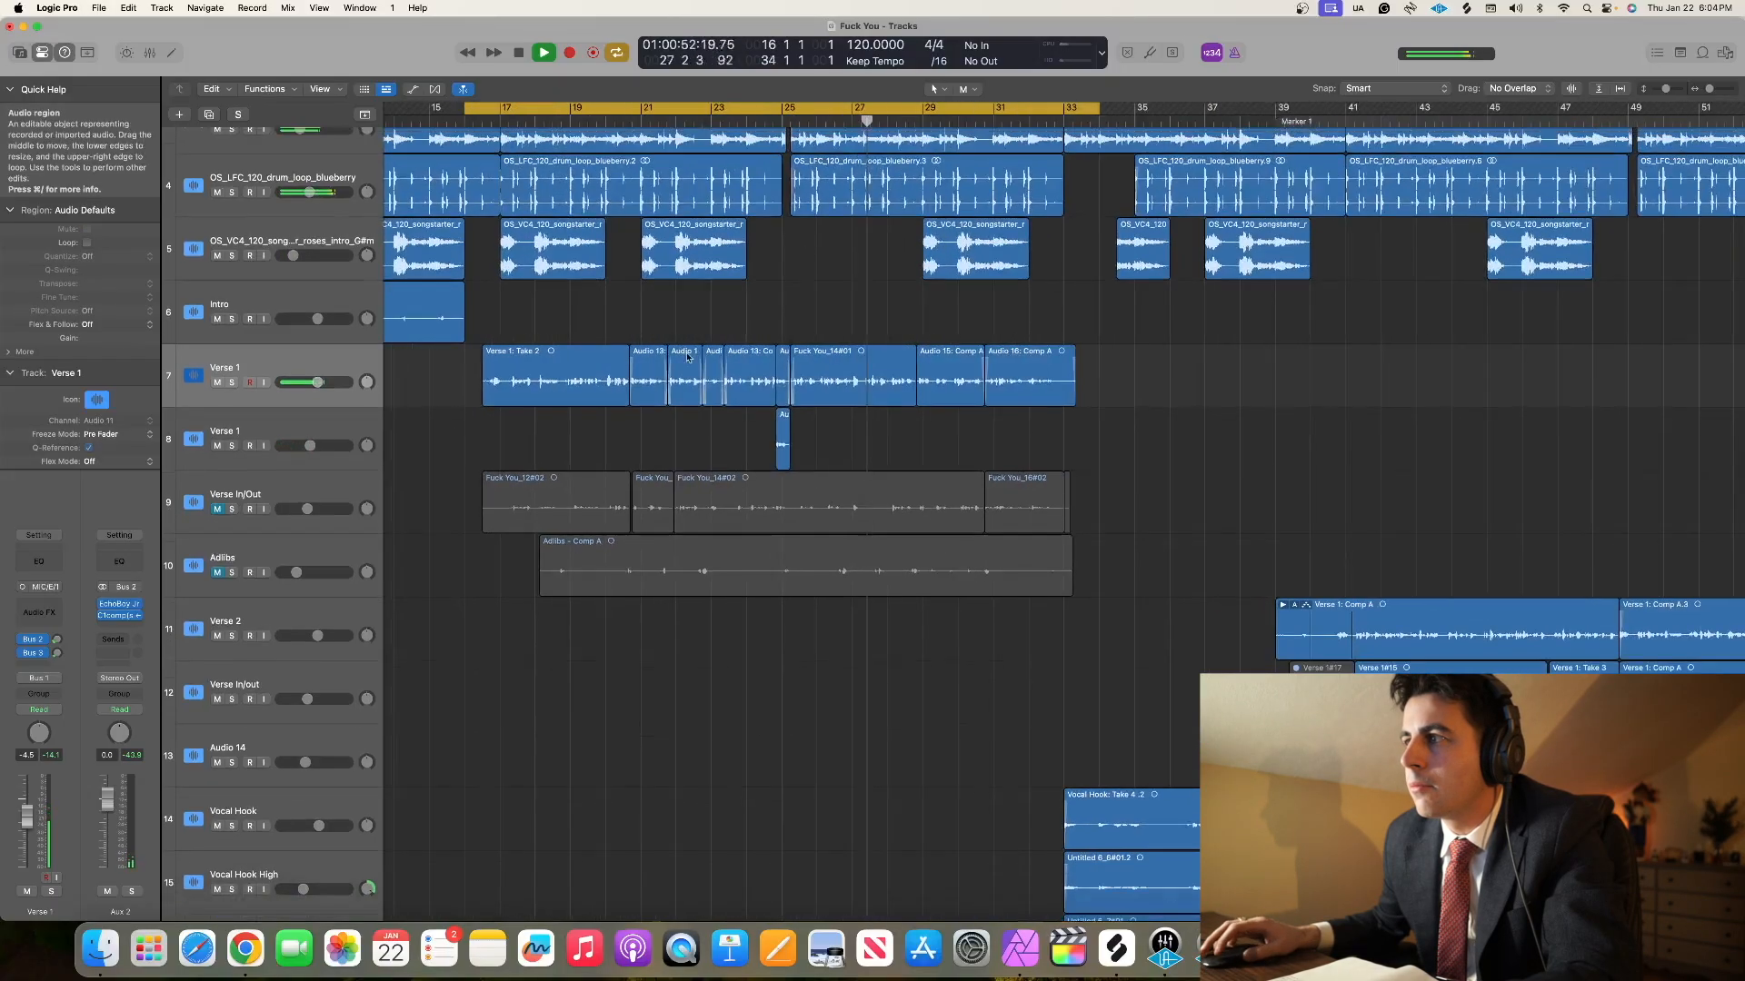
scroll(552, 347, up, 3)
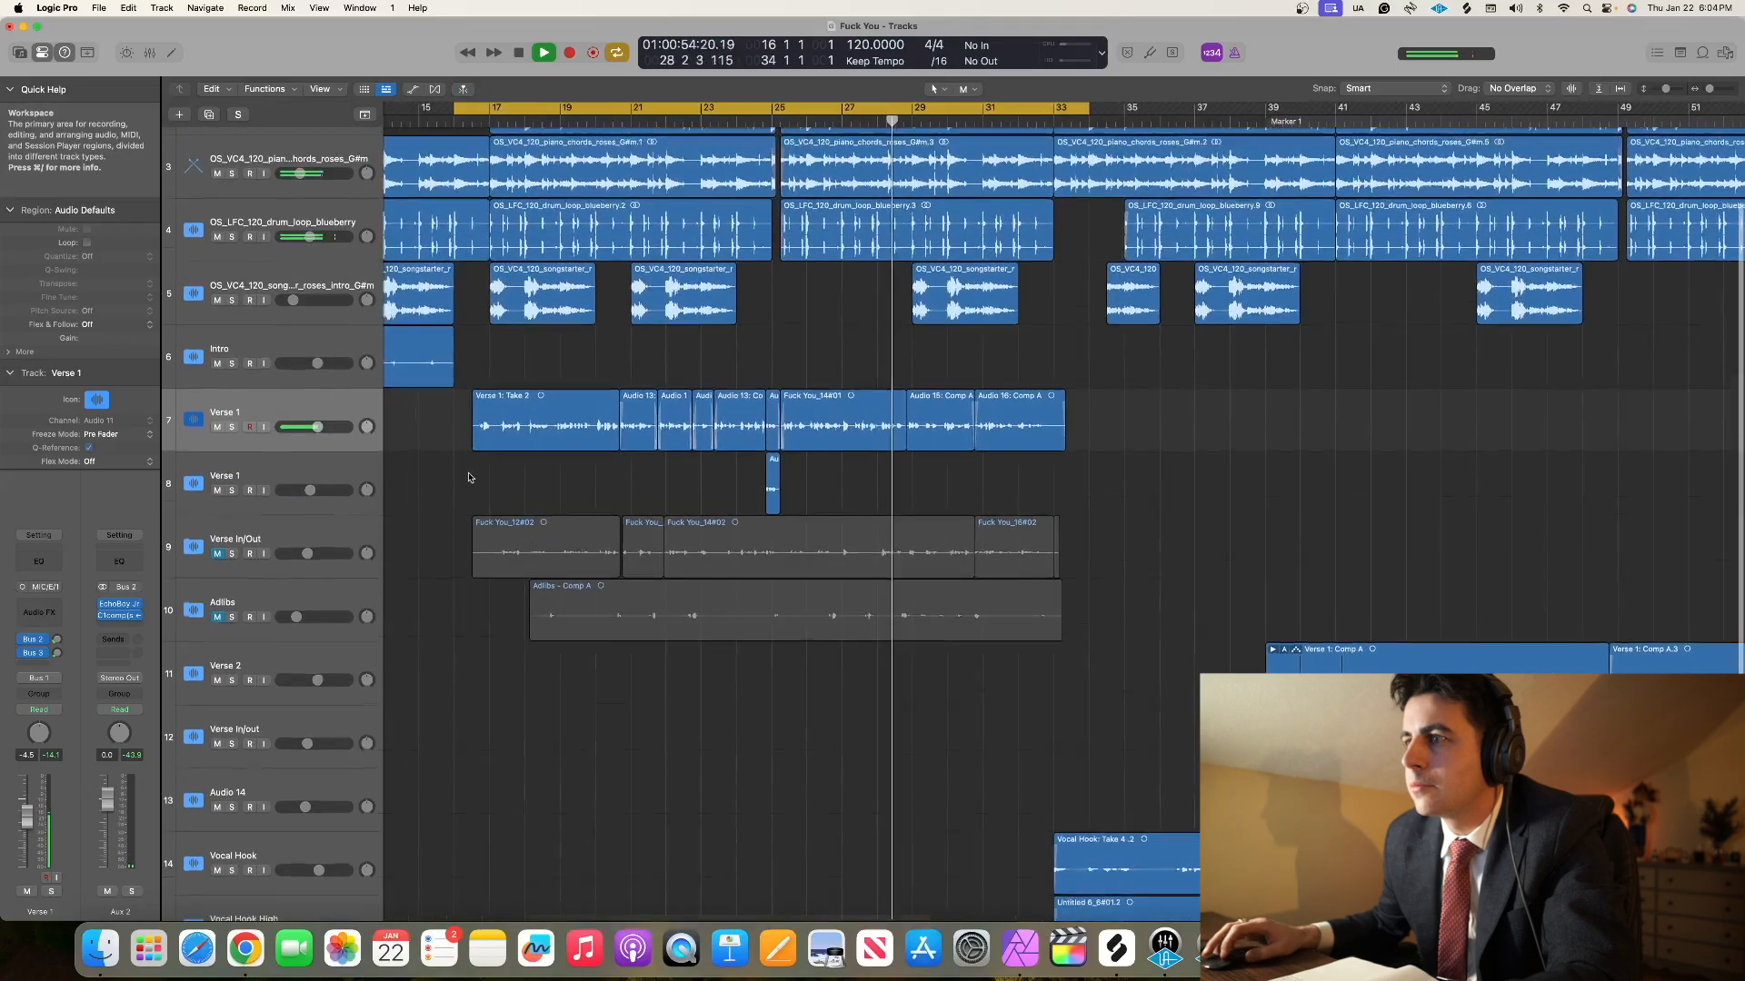
scroll(483, 473, down, 1)
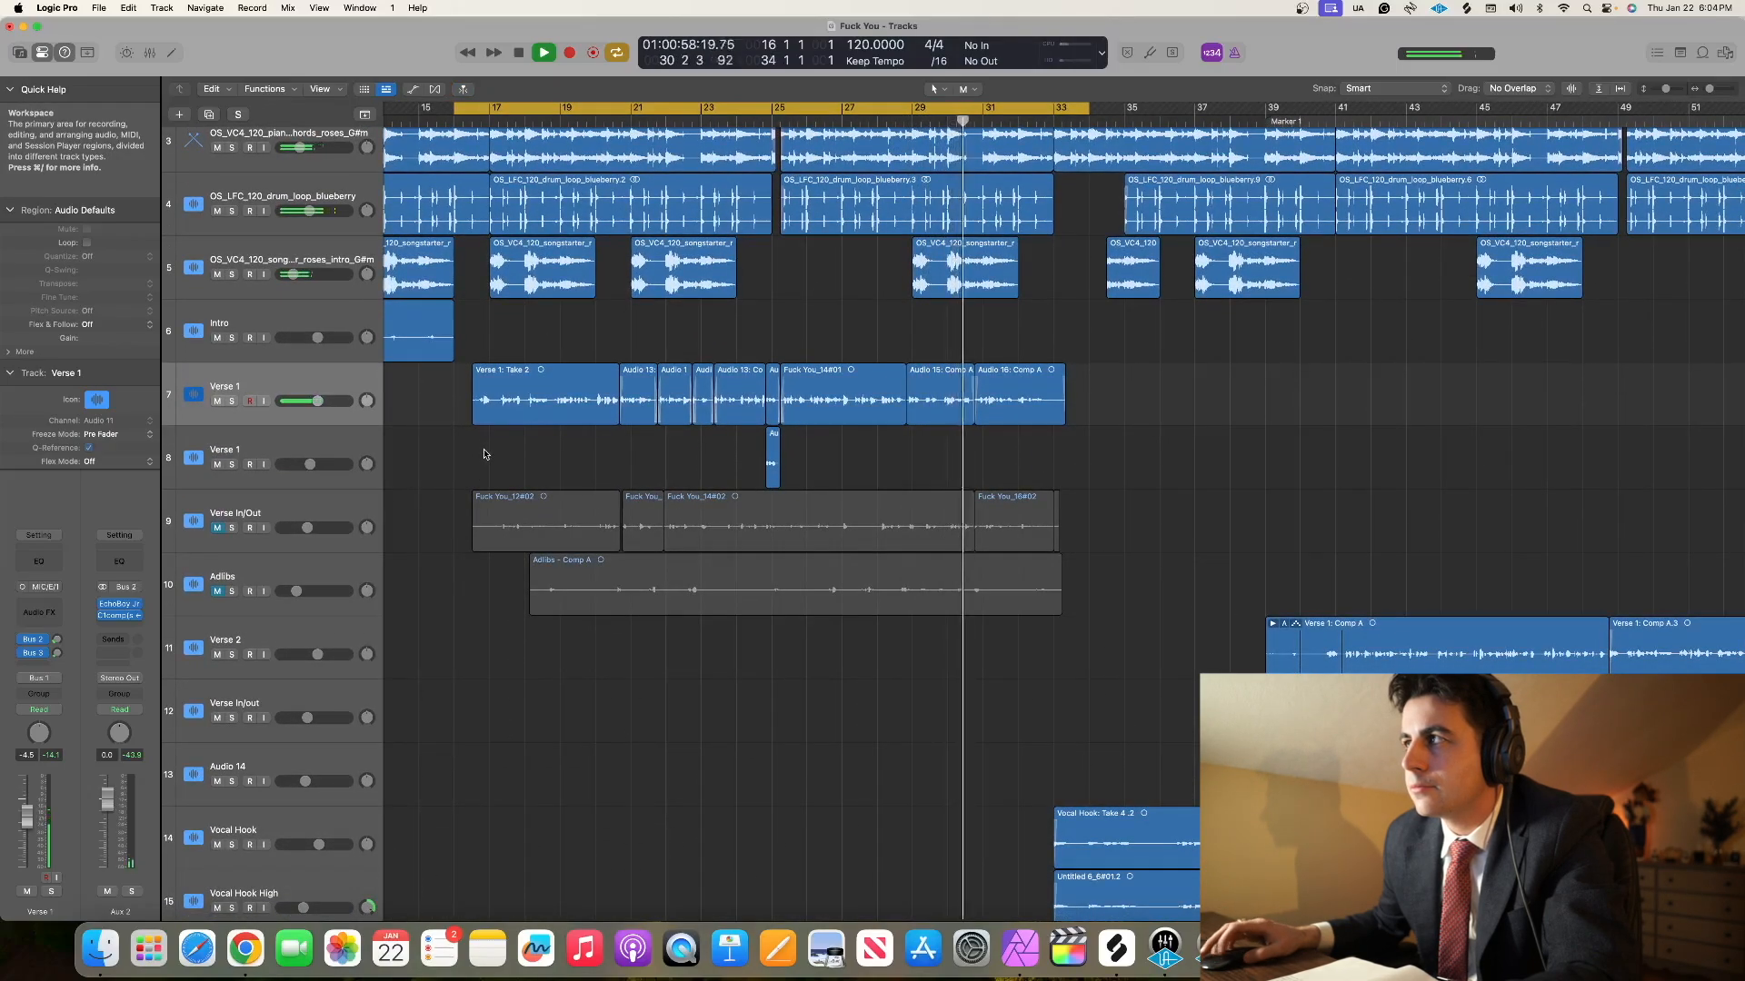
scroll(484, 452, up, 2)
scroll(484, 452, up, 1)
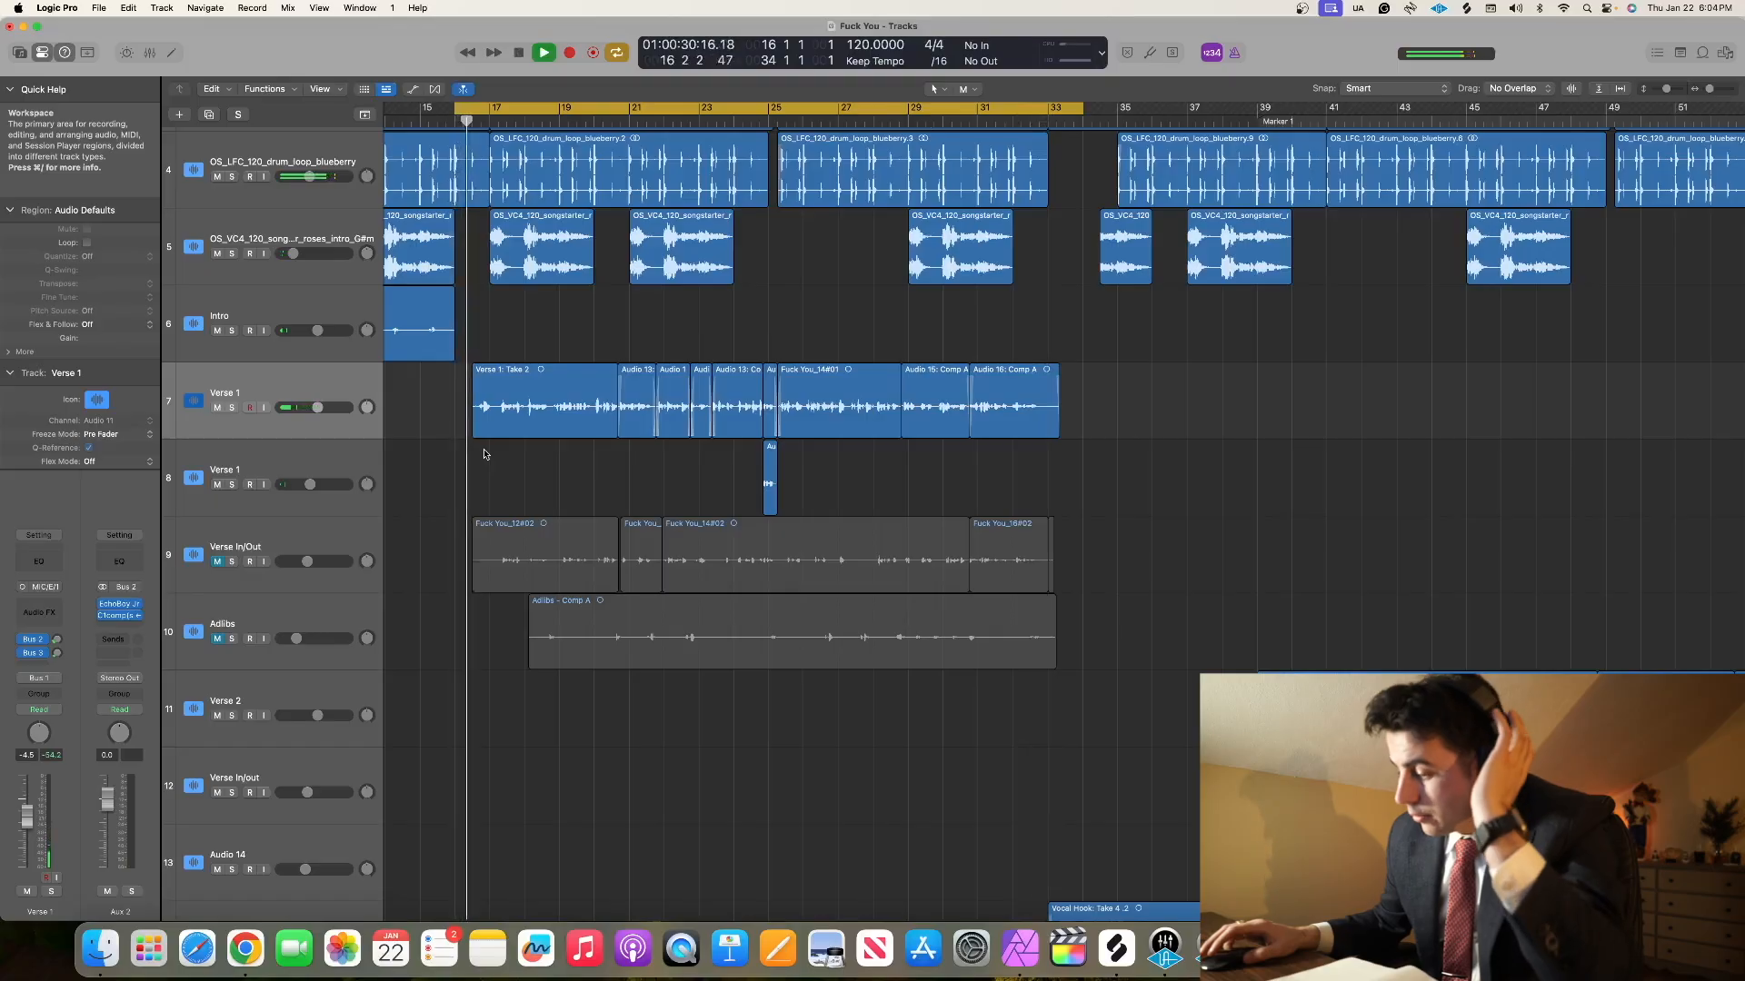
key(space)
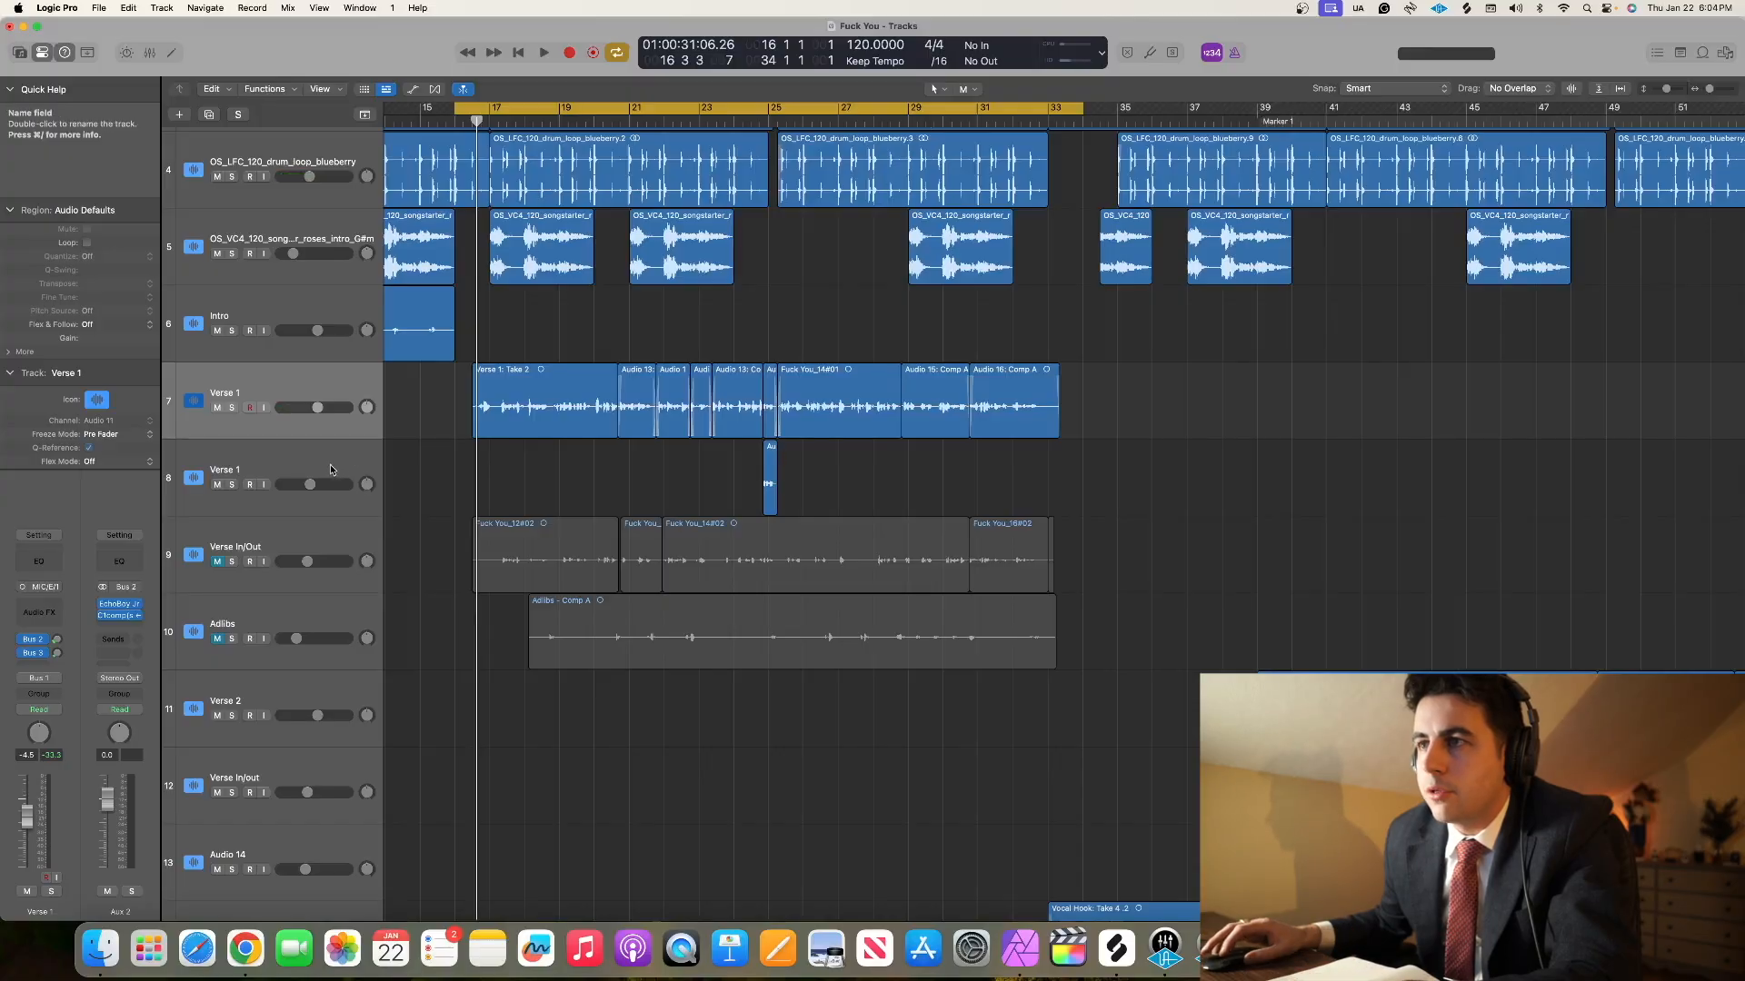
- Select and unmute the Verse In/Out track, enlarge the tracks, and lower its volume fully to −∞
click(298, 540)
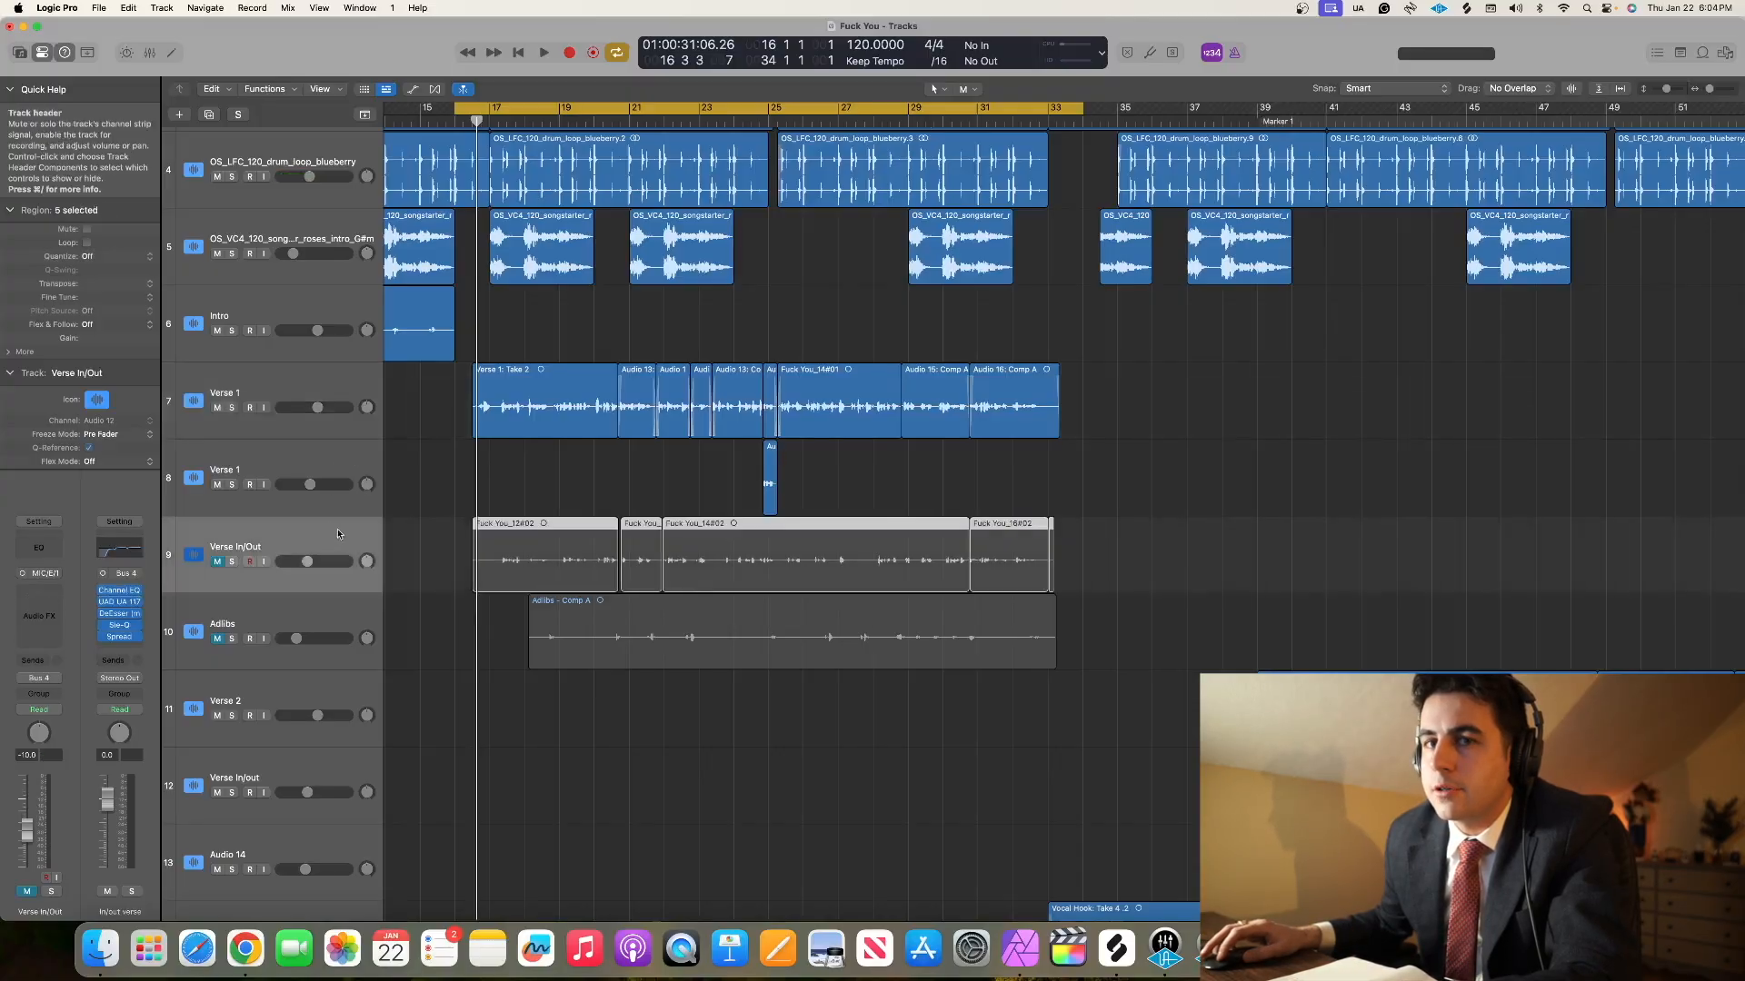
key(super+Down)
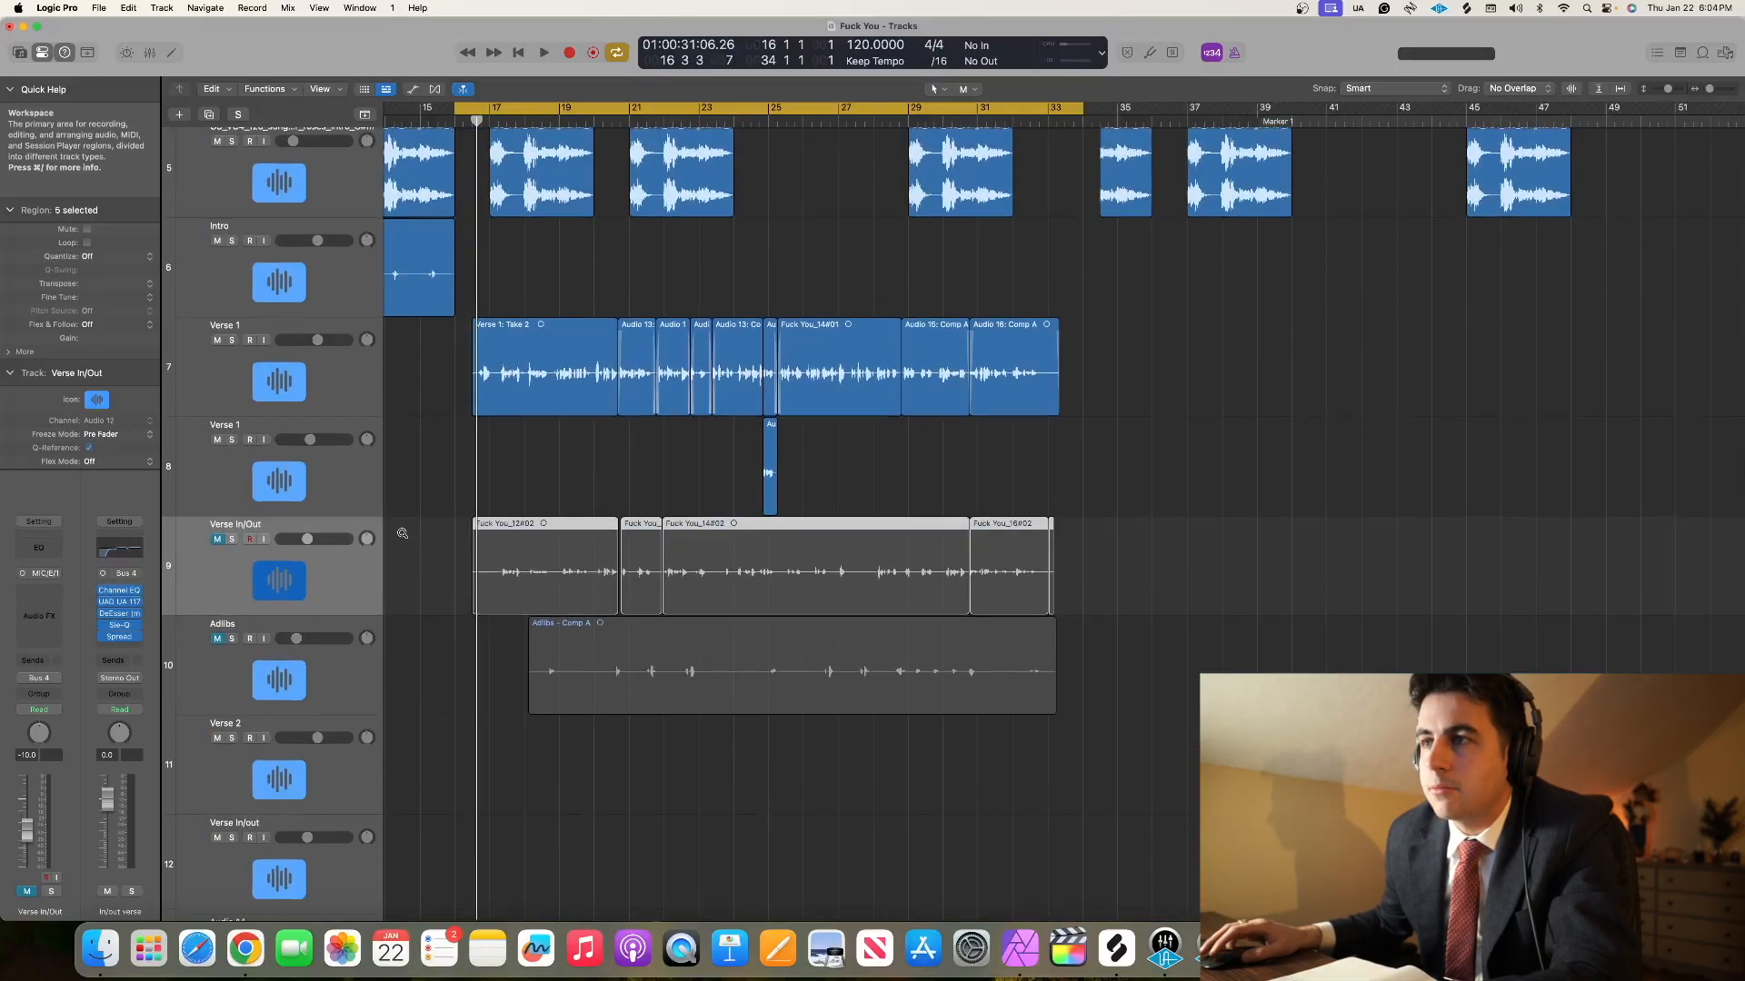
click(218, 541)
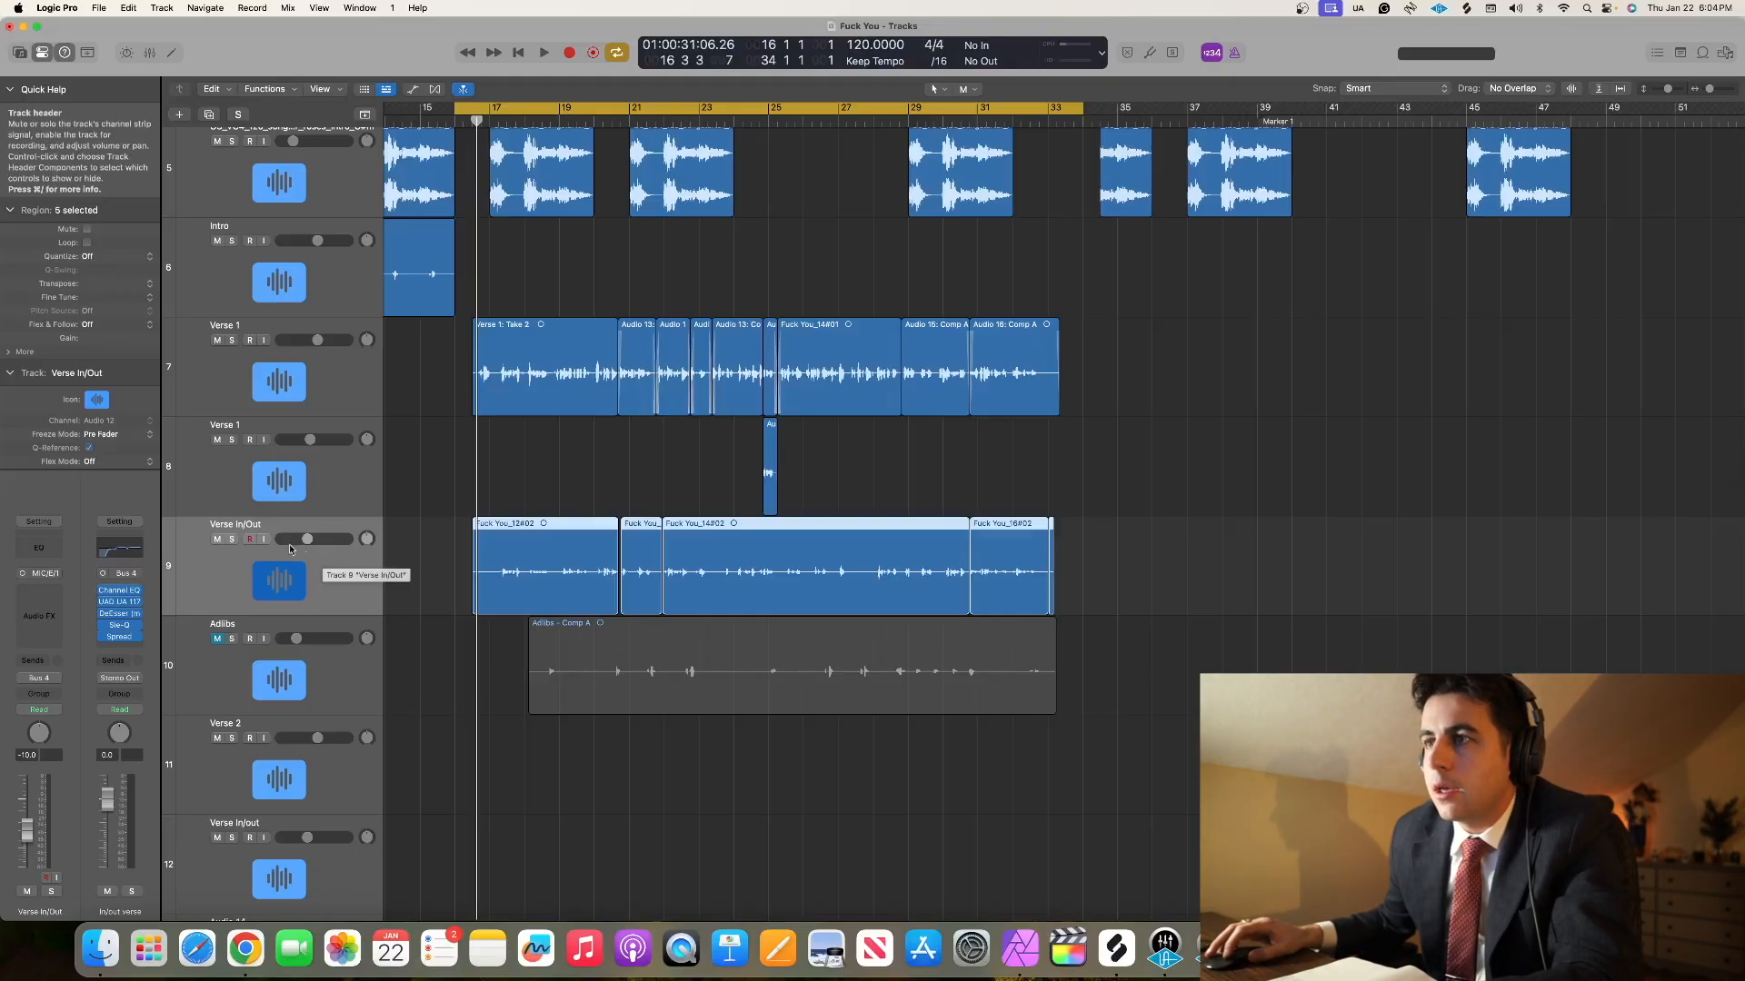
drag(307, 538, 234, 543)
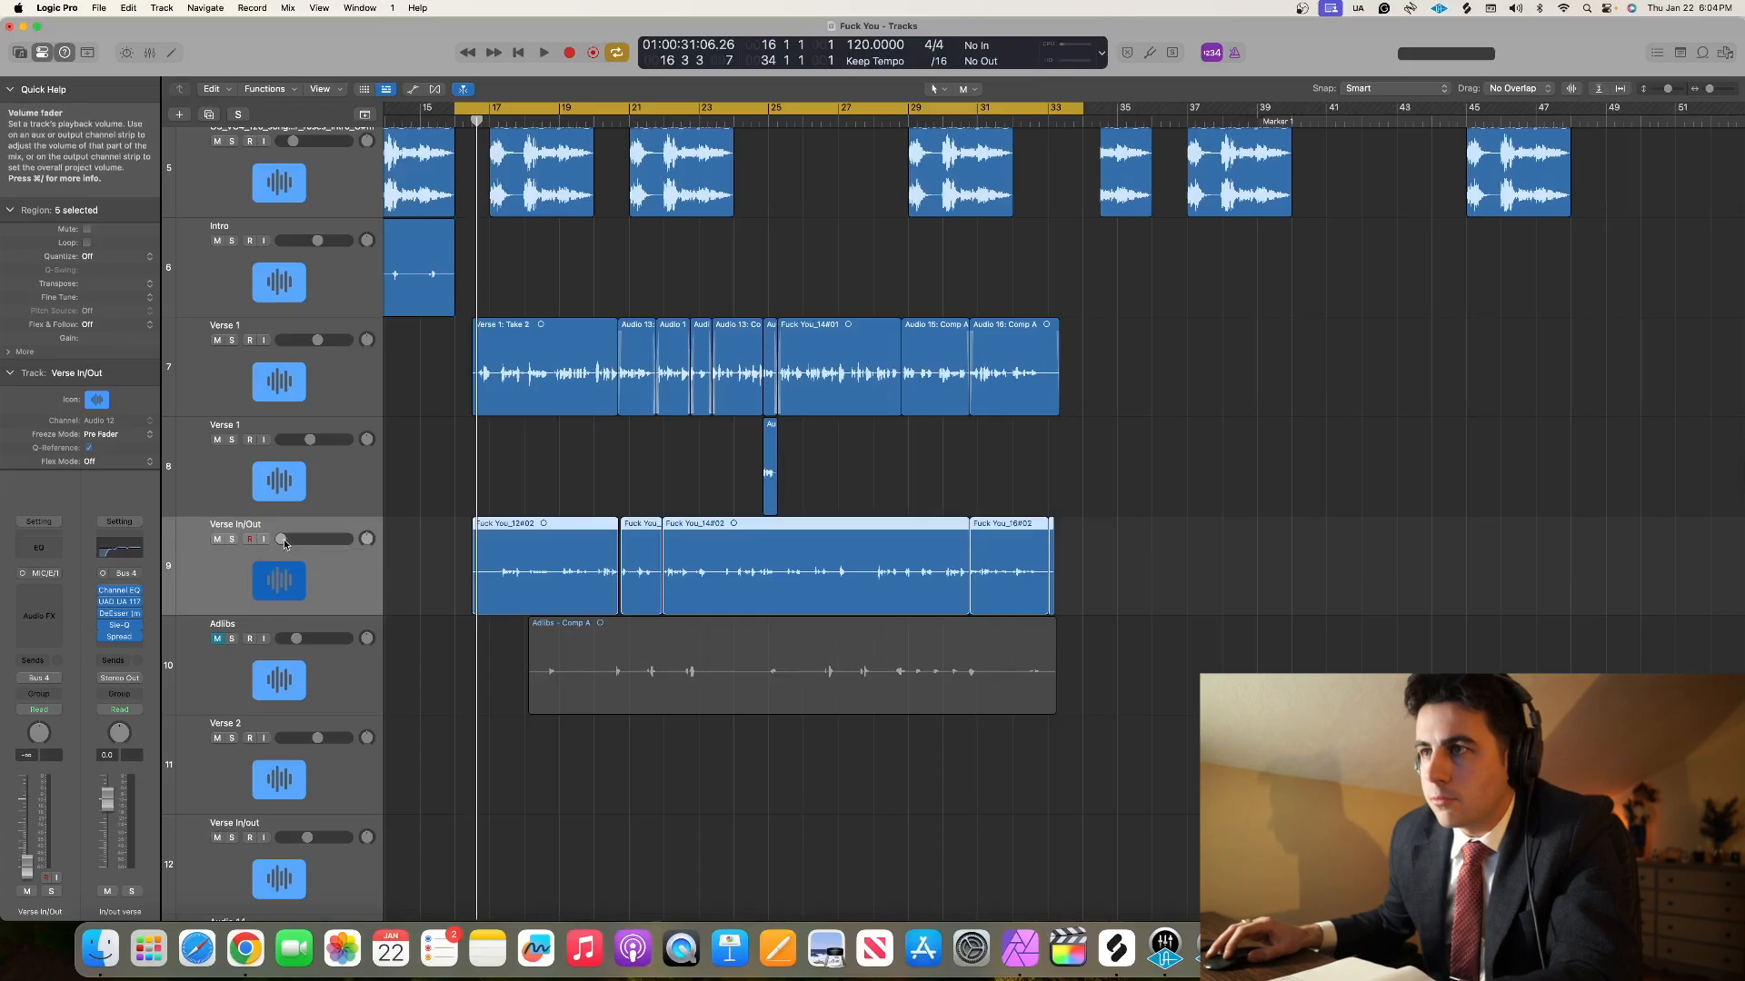
- Solo Verse In/Out with Verse 1, start playback, and raise the Verse In/Out volume to about −13.9 dB
click(233, 540)
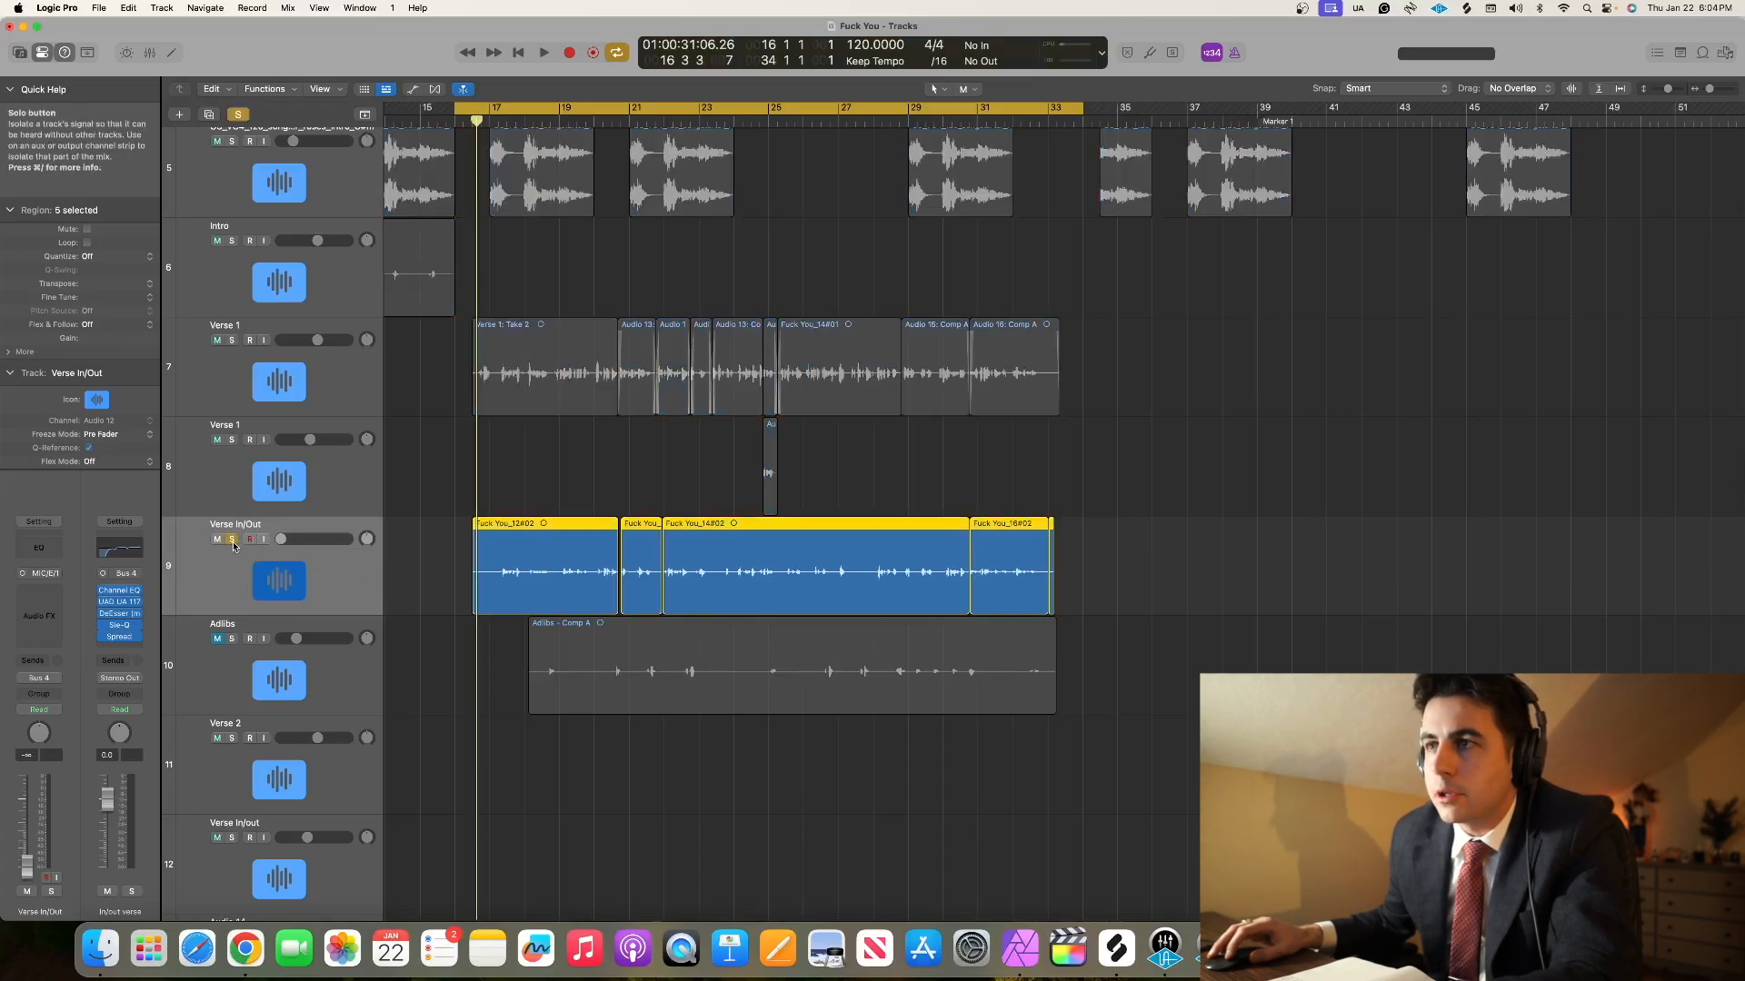
click(232, 340)
key(space)
drag(281, 539, 300, 539)
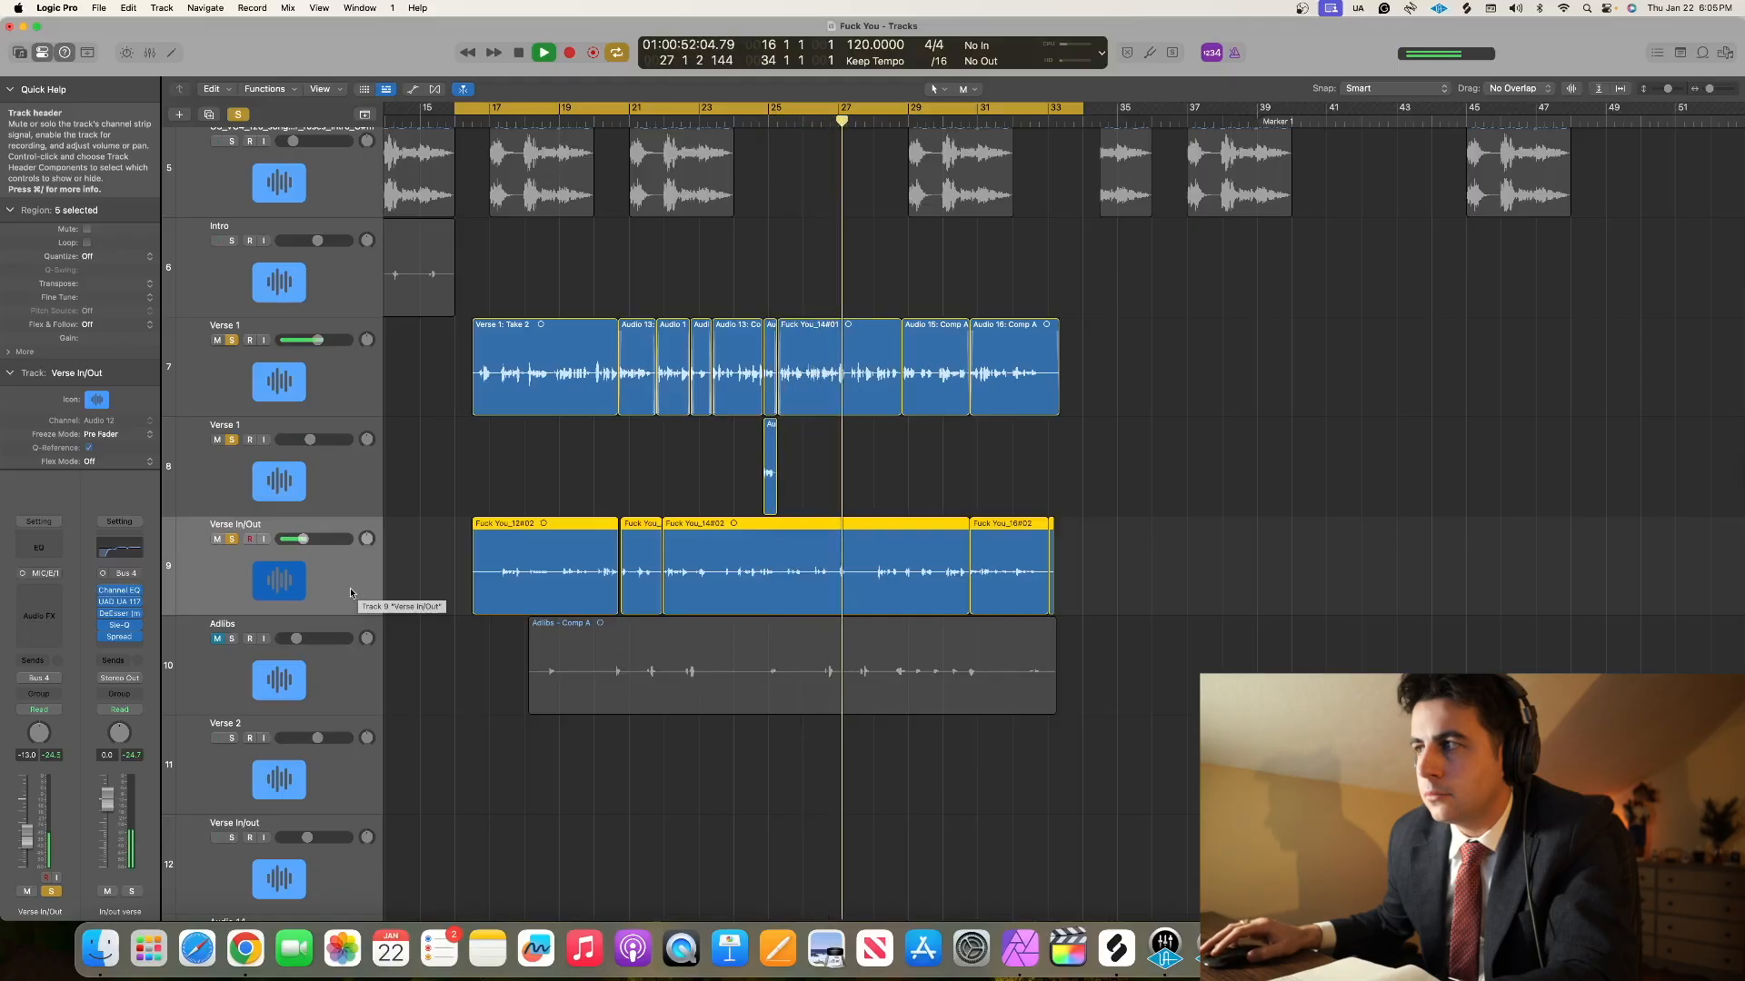
- Clear all solos, restart playback in the full mix, and raise the Verse In/Out volume to −10.4 dB
key(space)
click(236, 115)
key(space)
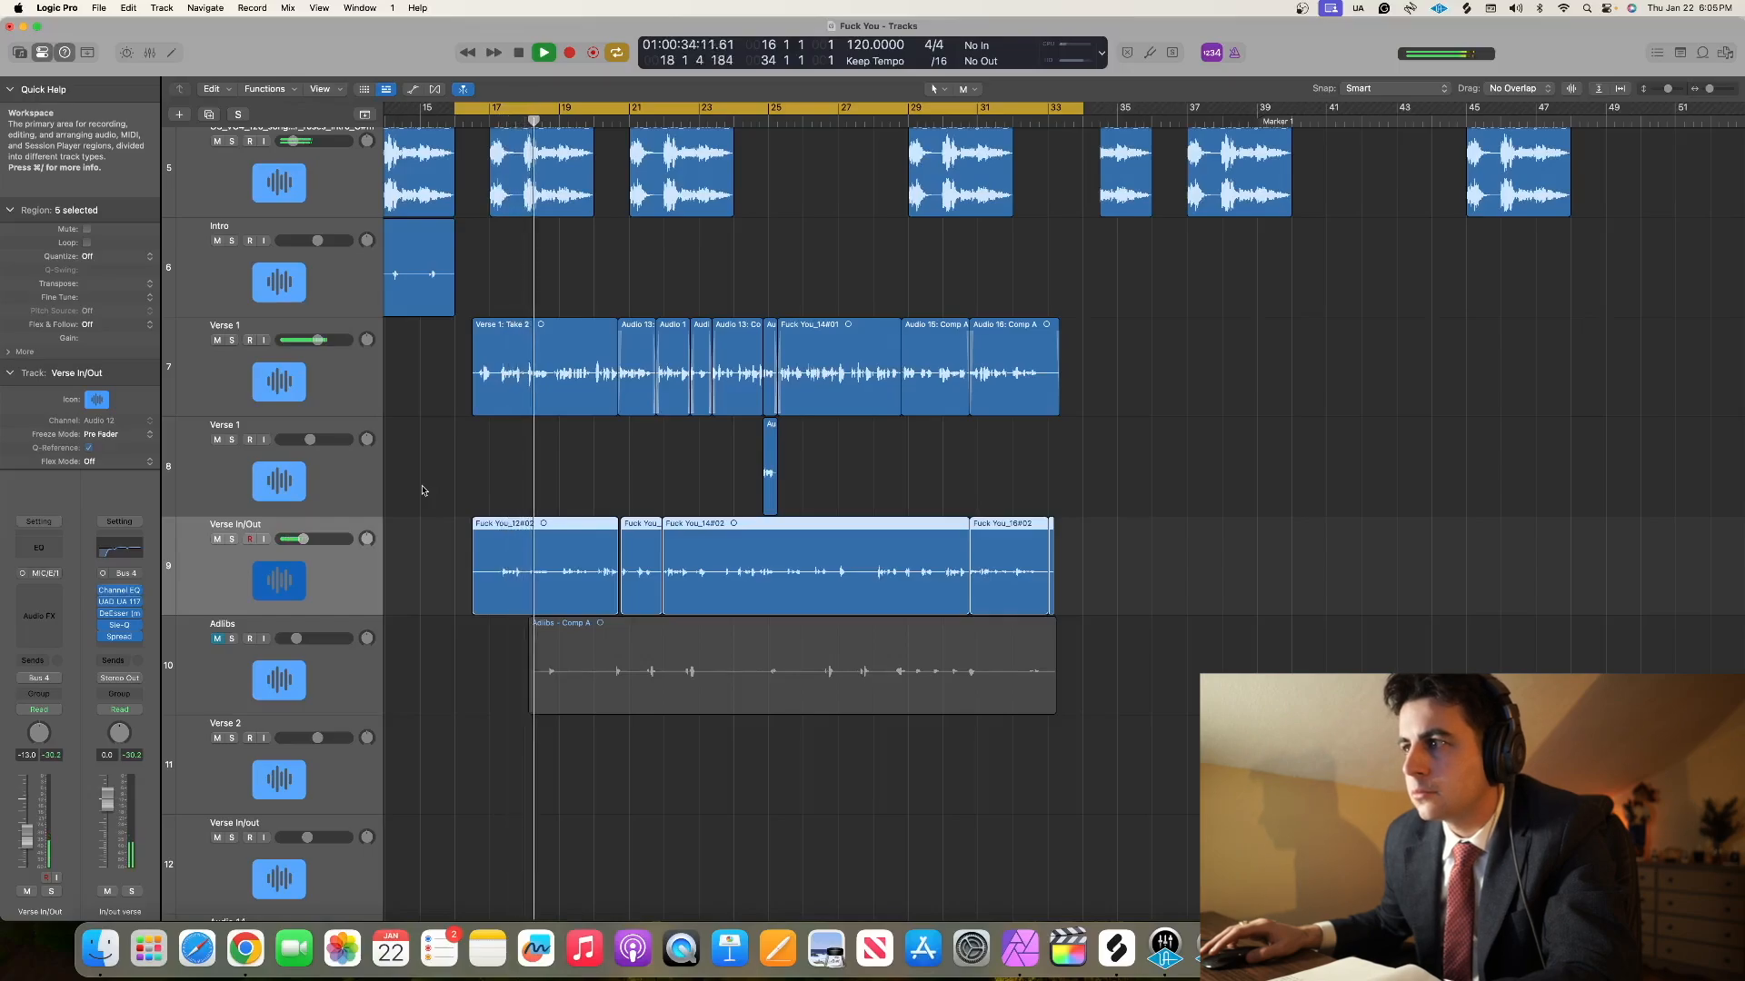
scroll(427, 486, down, 3)
scroll(427, 486, down, 2)
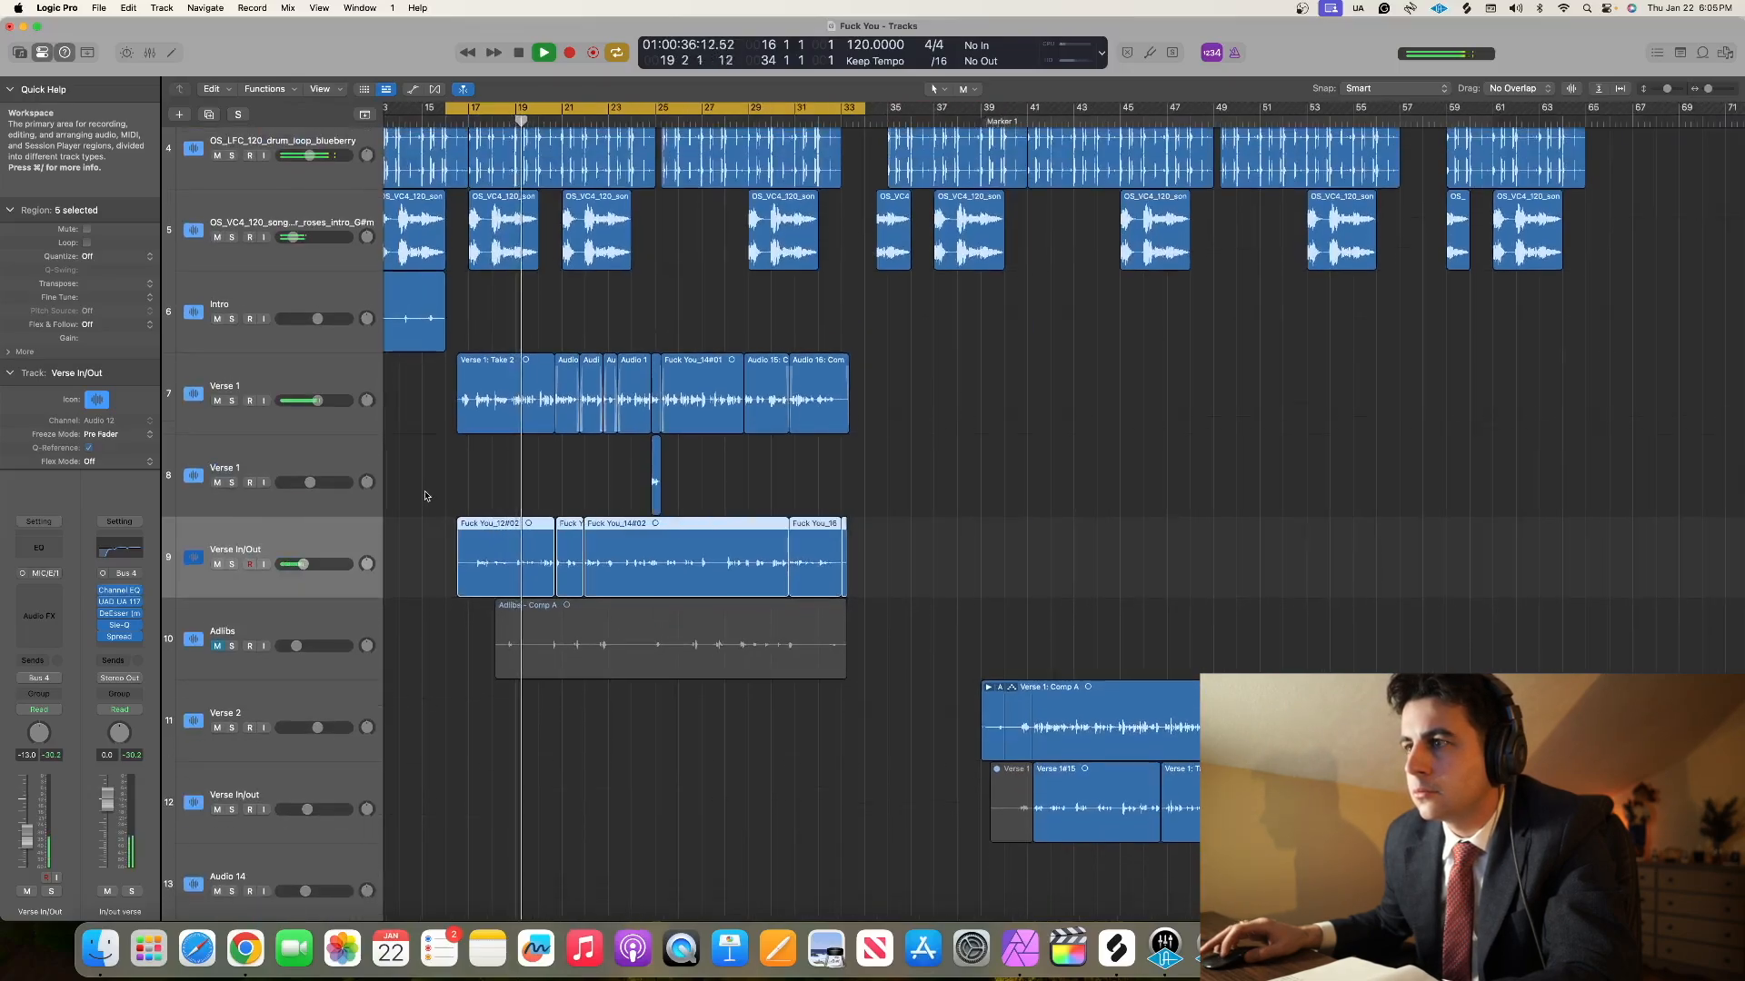
scroll(424, 493, up, 5)
drag(303, 546, 308, 545)
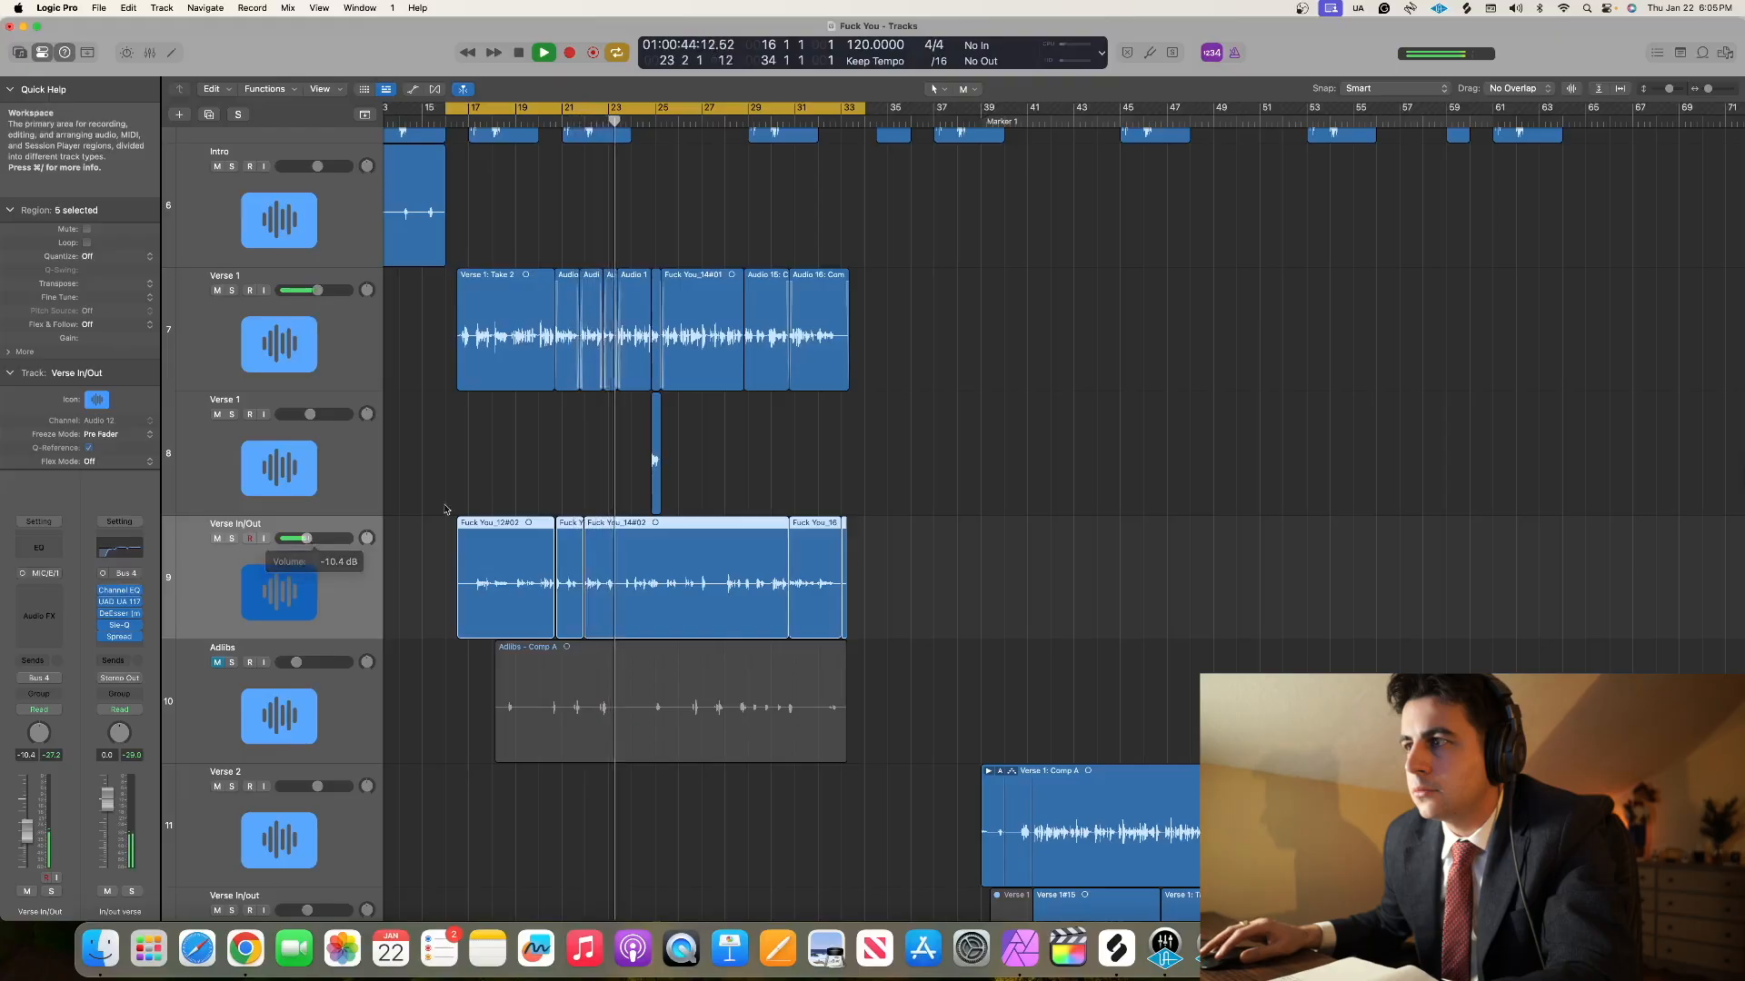
- Fine-tune the Verse In/Out volume slightly downward while listening to the verse in the full mix
scroll(514, 450, down, 3)
scroll(515, 458, left, 2)
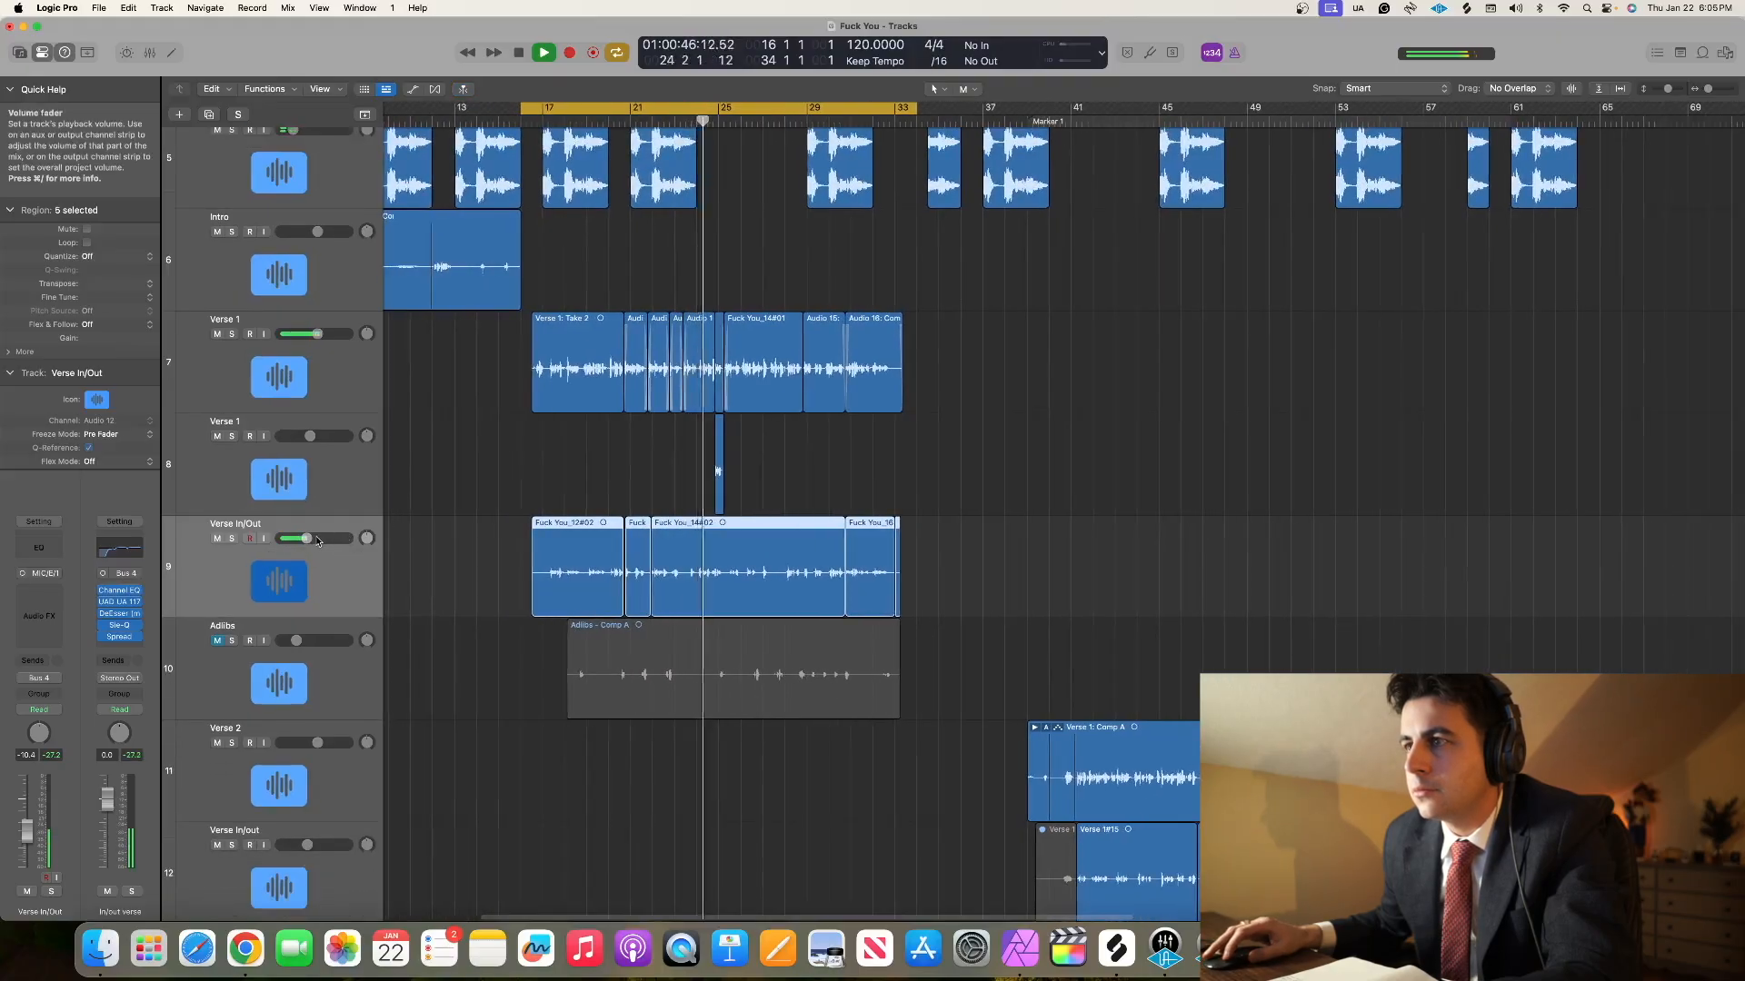
drag(309, 539, 310, 538)
scroll(444, 473, up, 1)
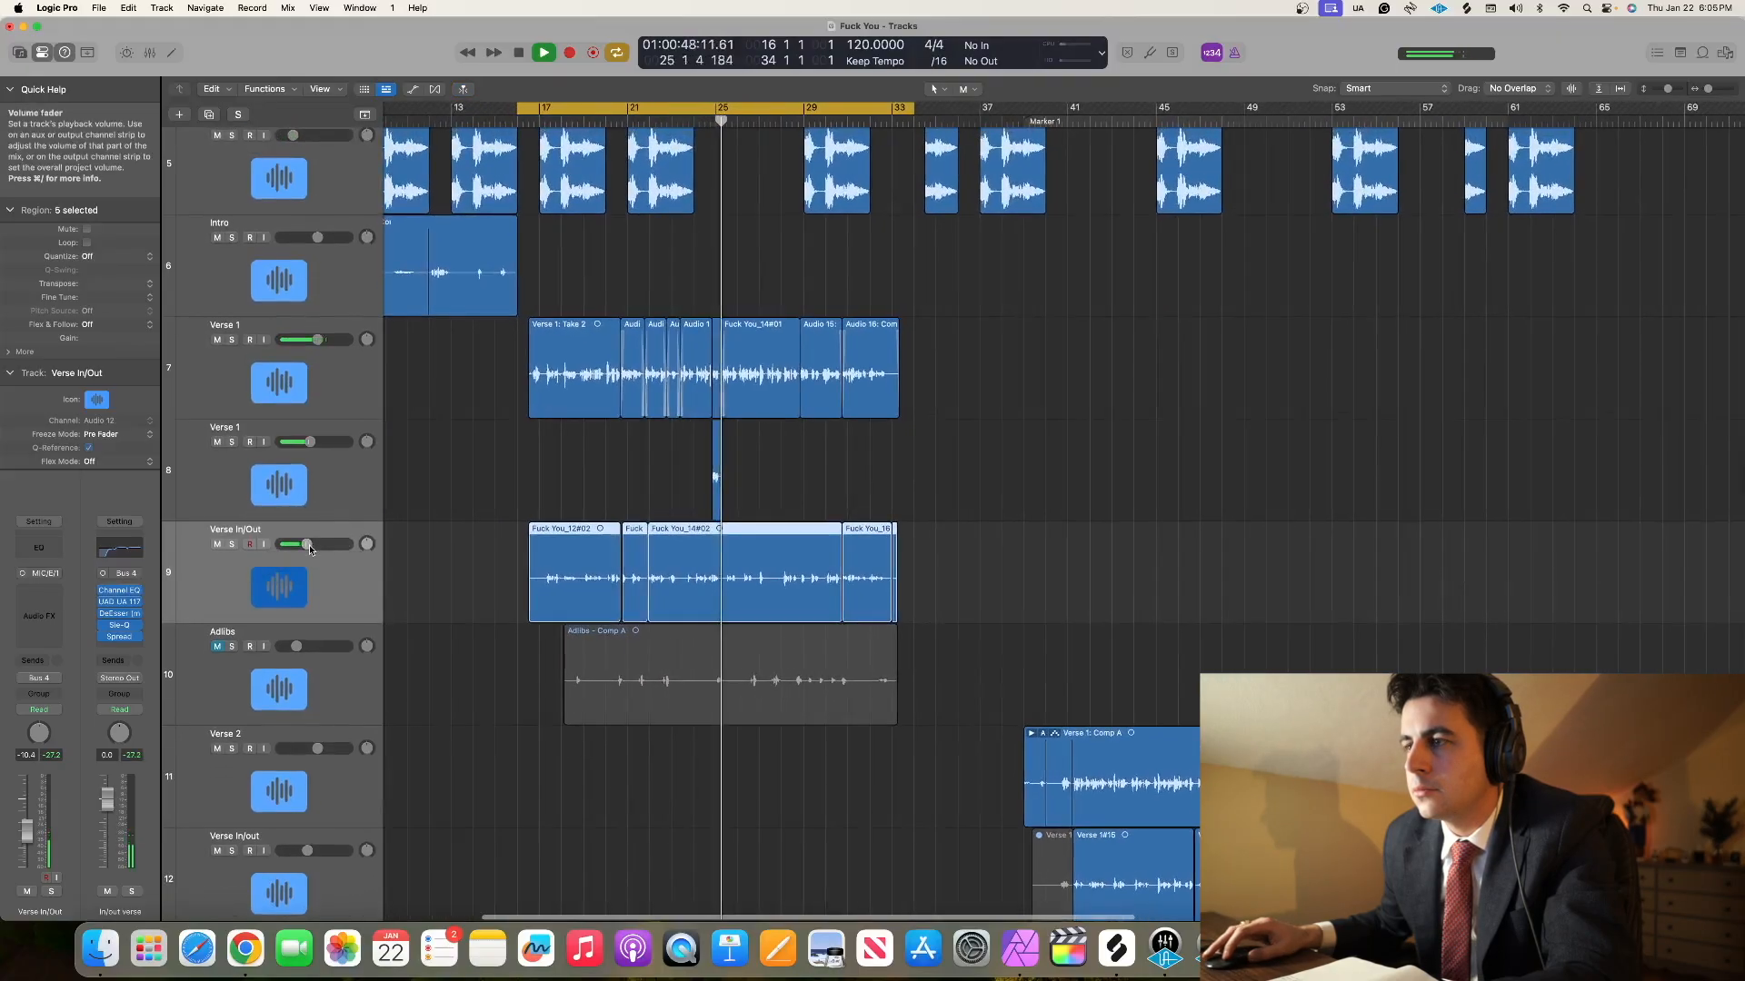
scroll(443, 473, left, 1)
scroll(443, 472, up, 1)
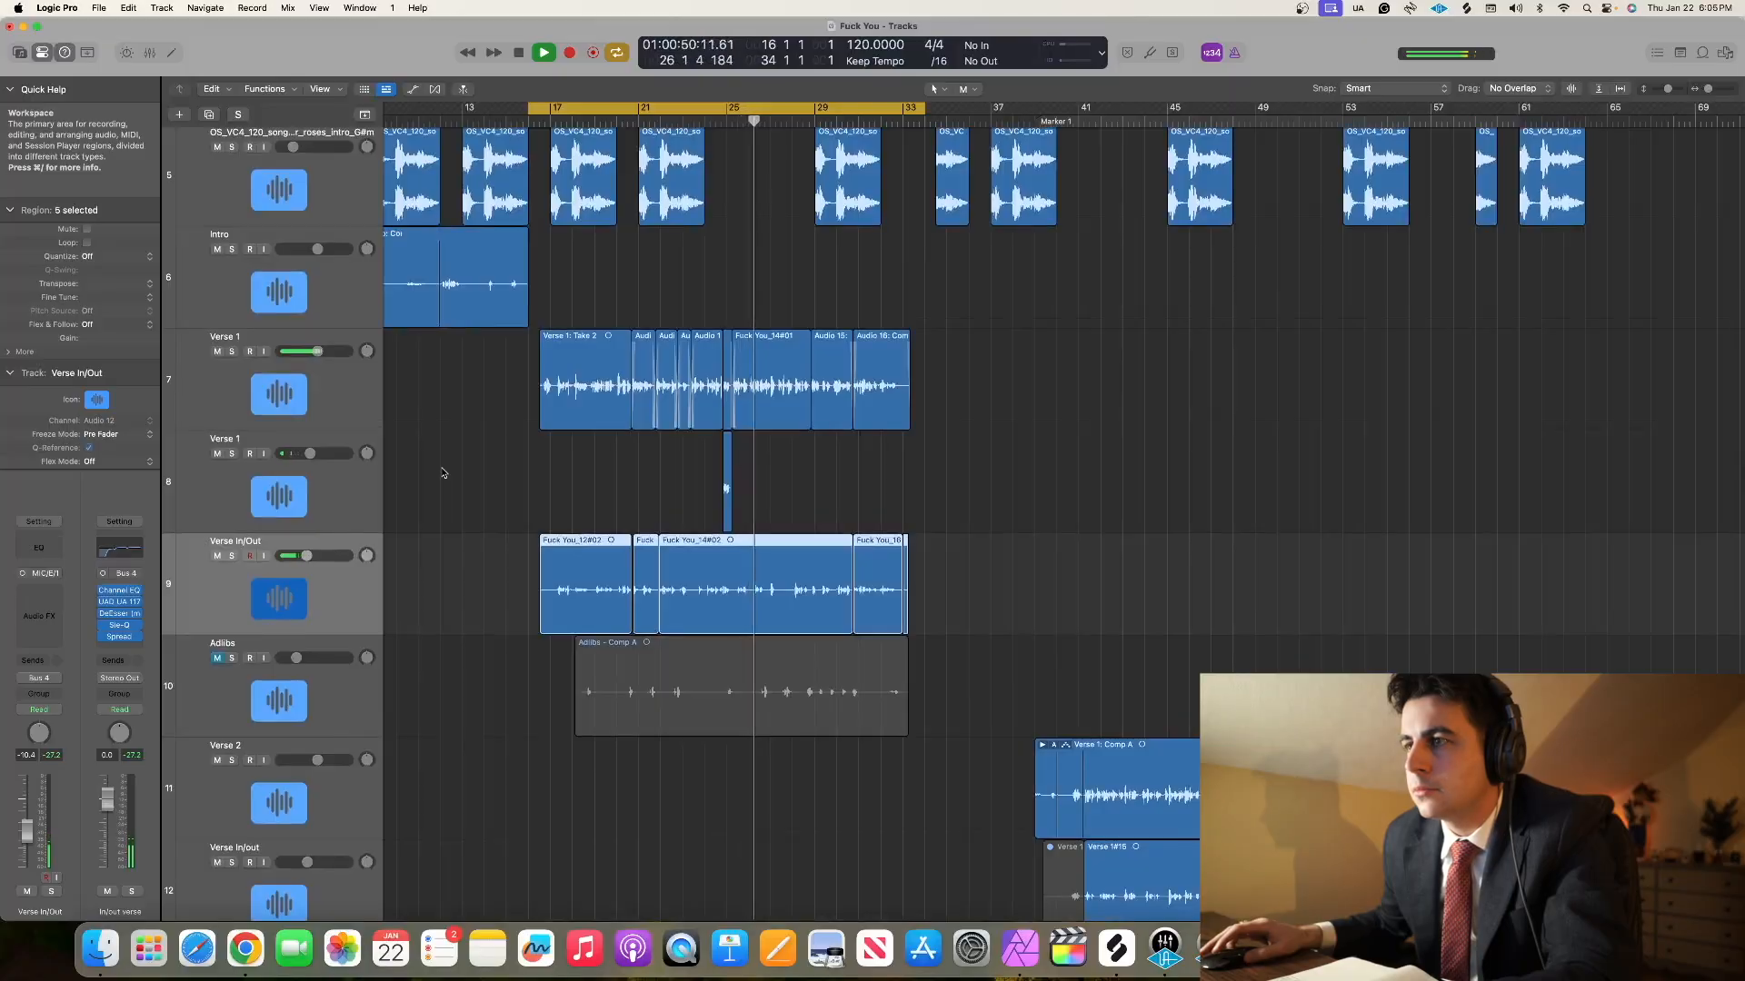
drag(309, 558, 309, 557)
scroll(434, 553, down, 5)
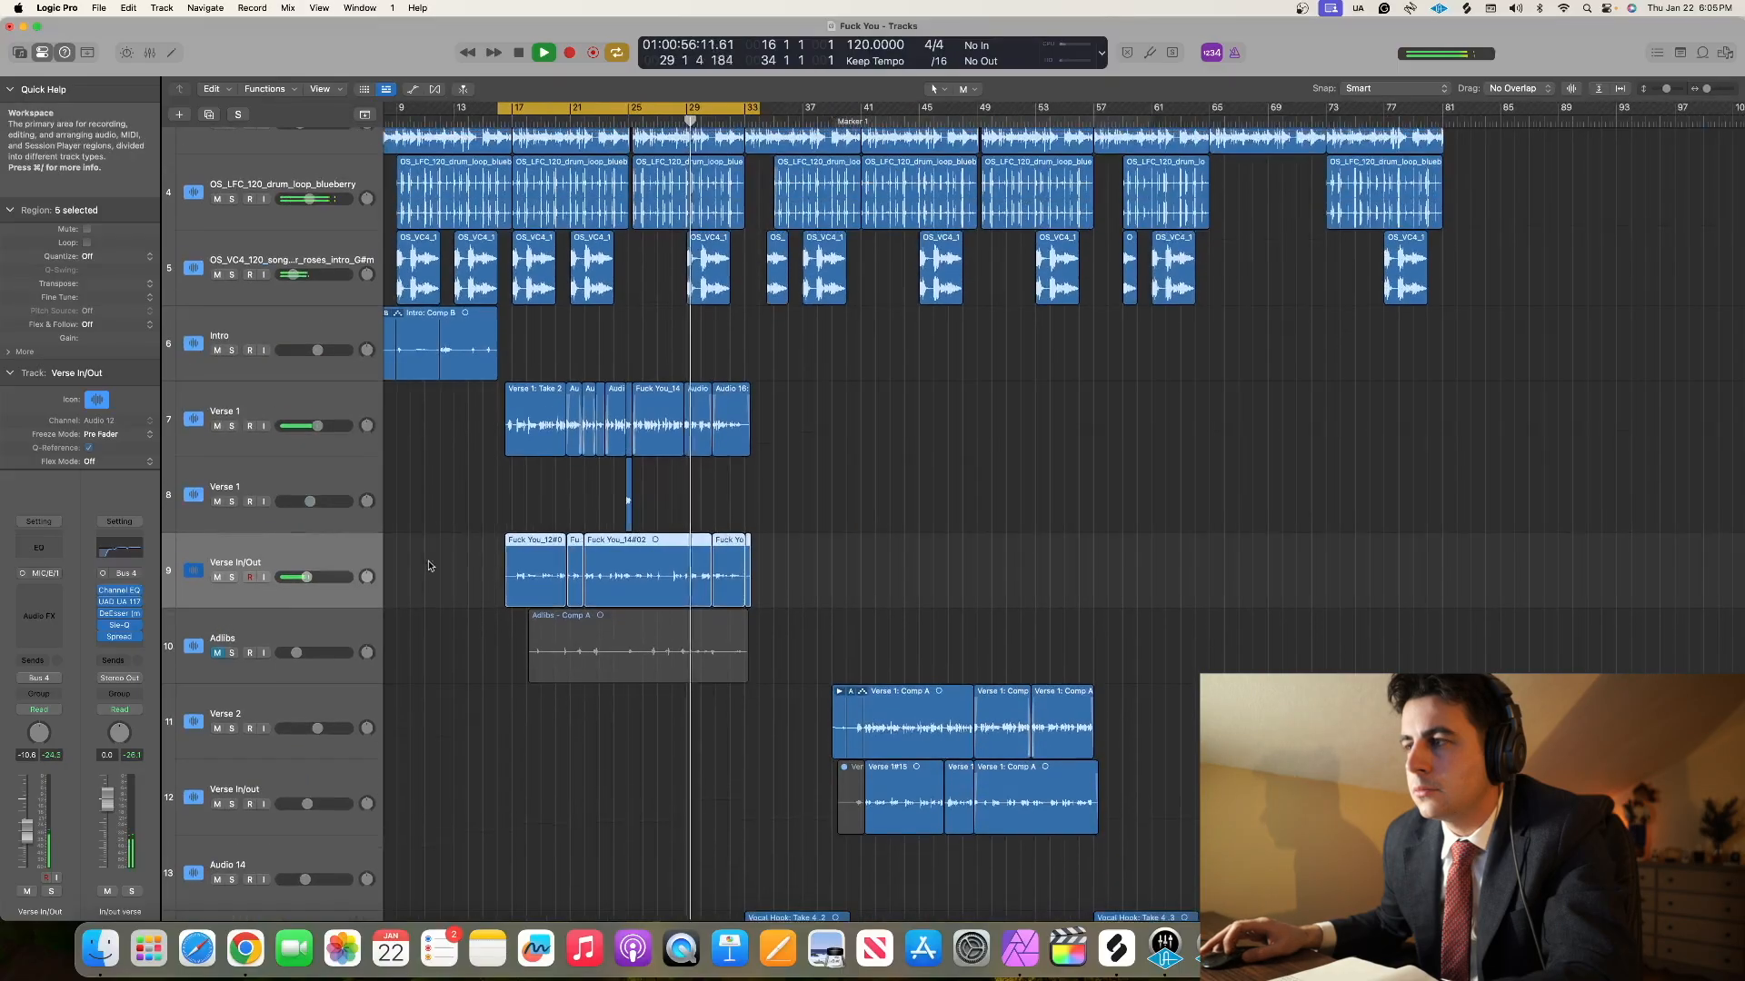
scroll(458, 558, down, 1)
scroll(461, 560, up, 3)
scroll(464, 564, up, 2)
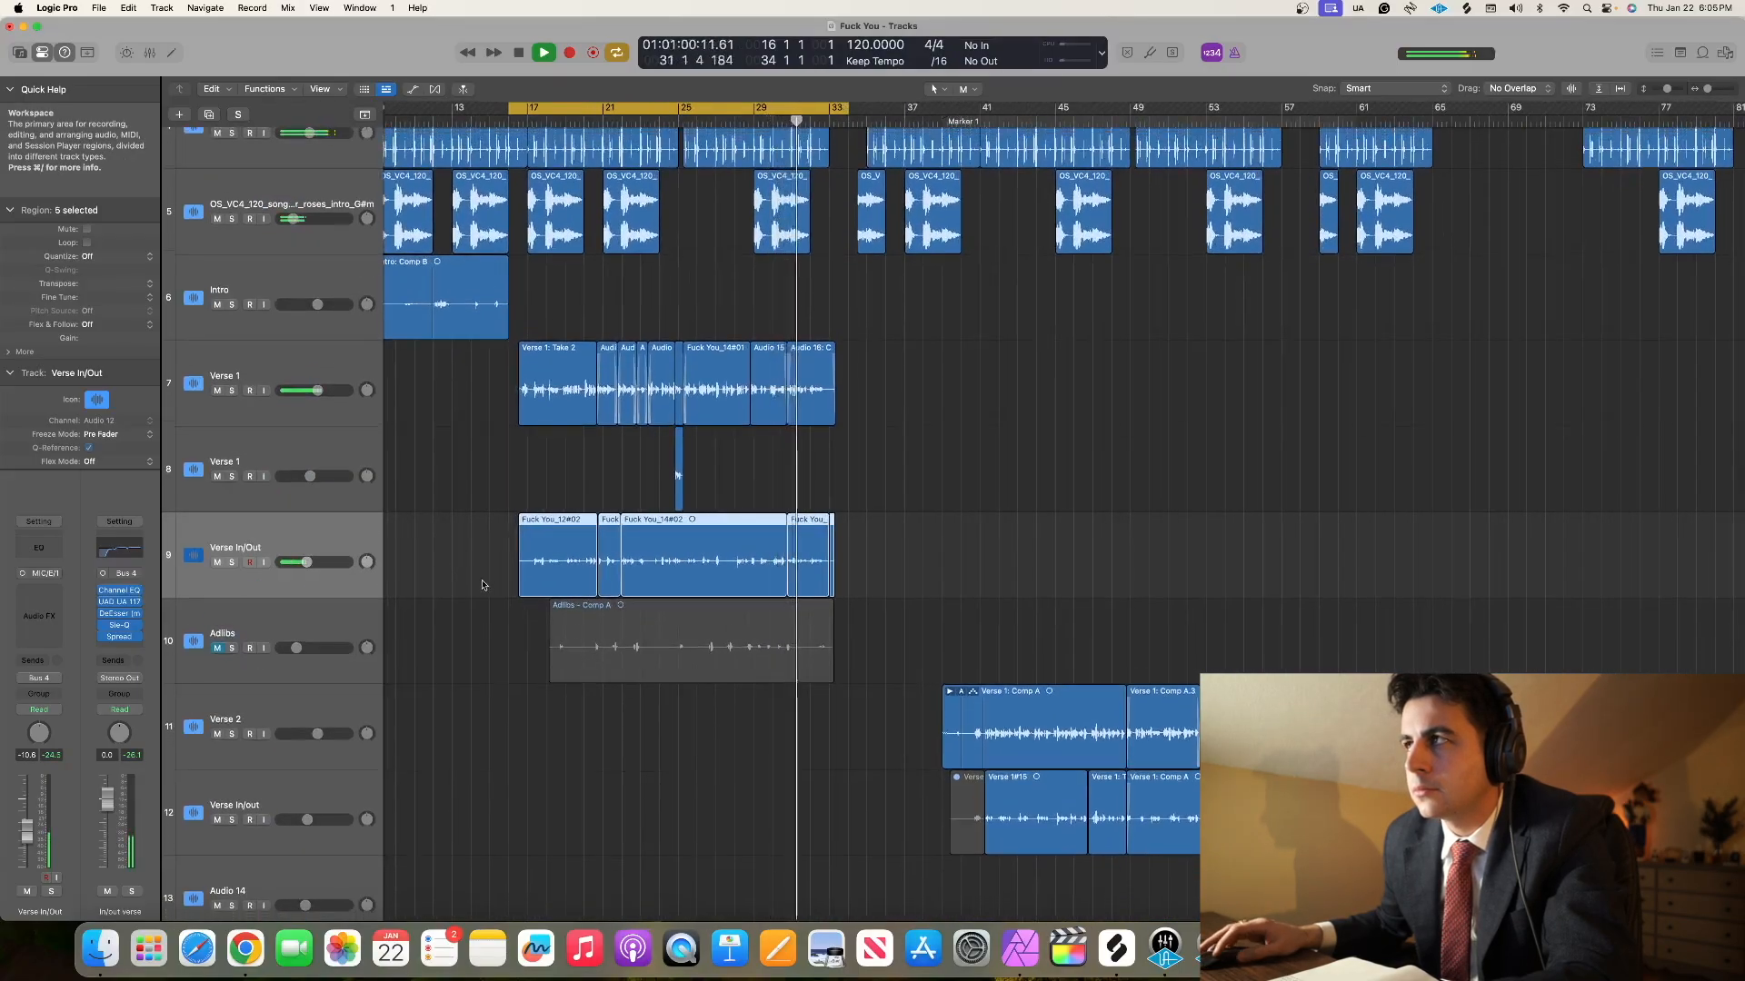
- Extend the end of the cycle range to bar 38, listen past the end of the verse, and stop playback
drag(847, 108, 923, 109)
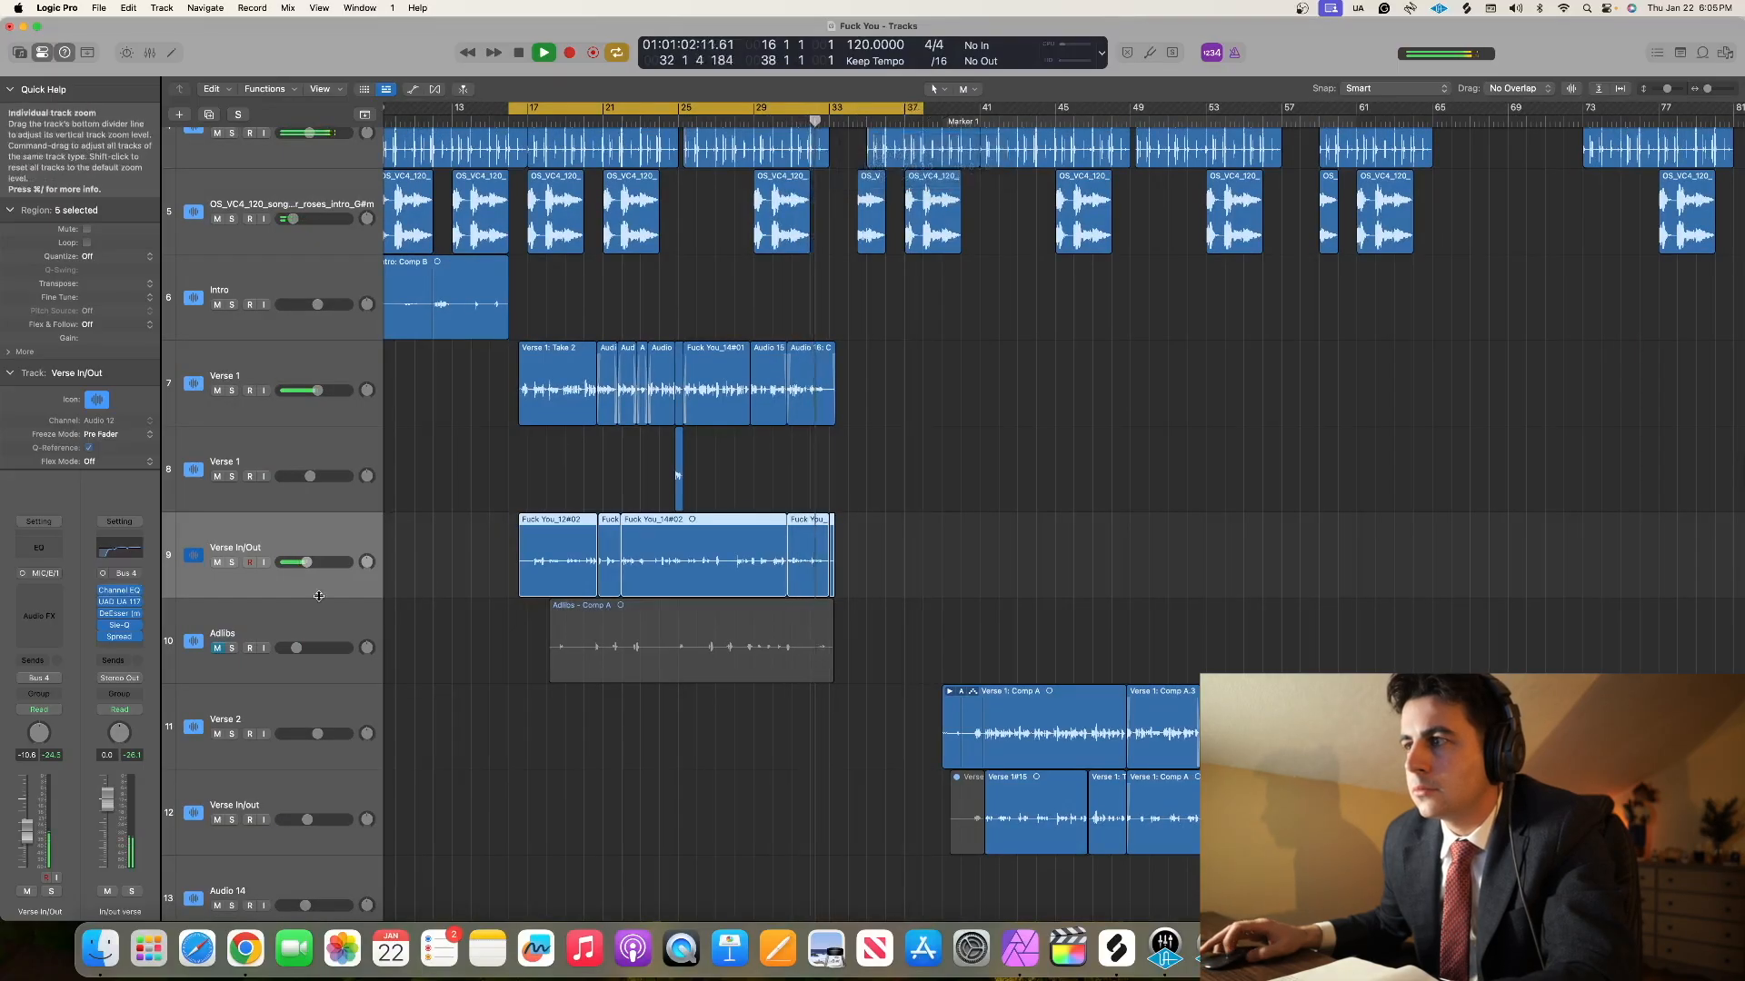
scroll(386, 600, down, 2)
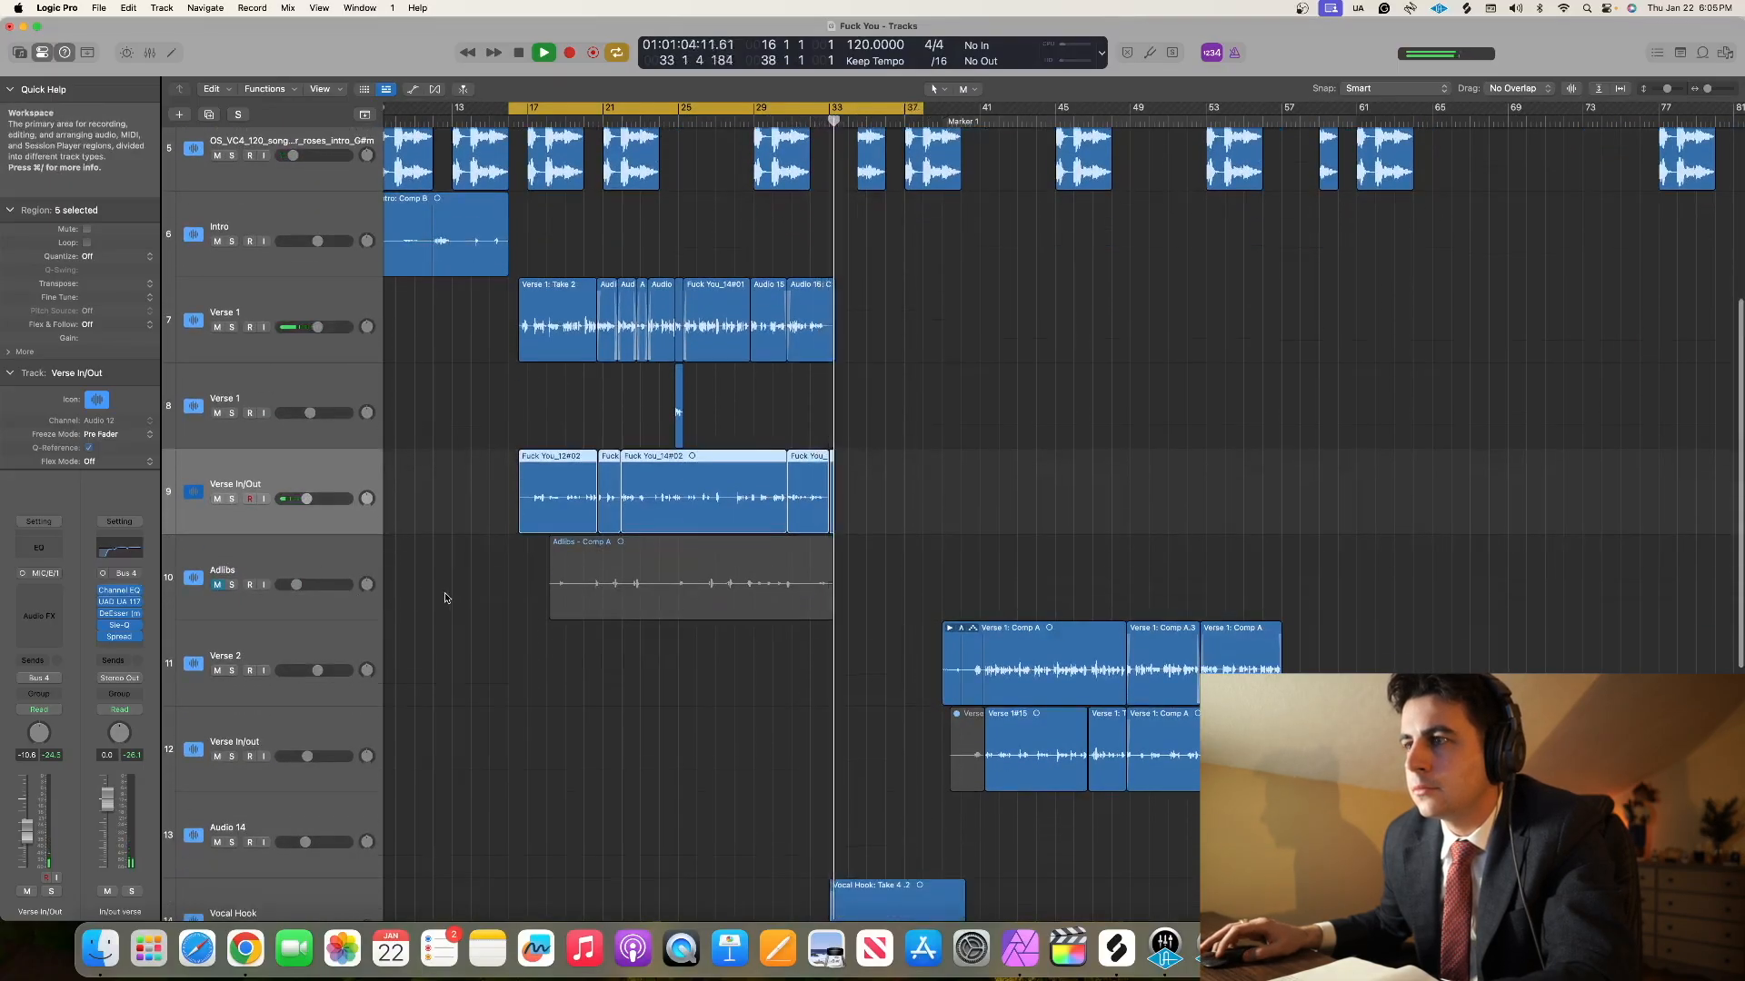
scroll(446, 598, up, 1)
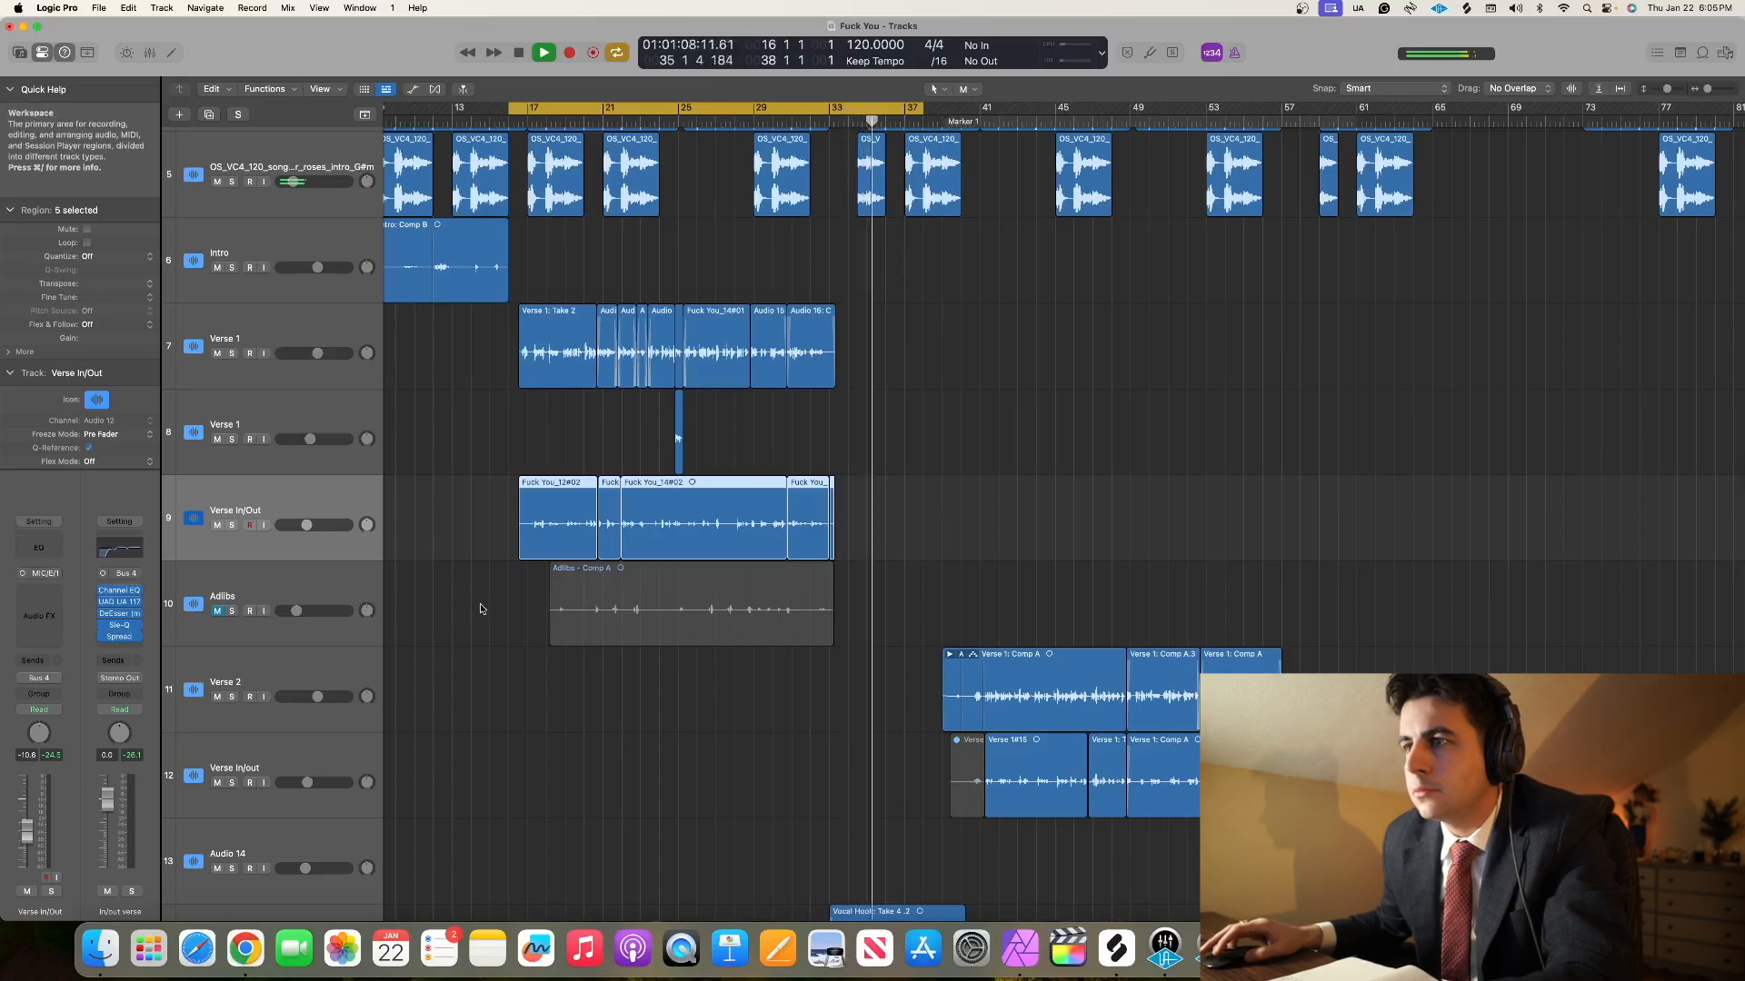
key(space)
- Unmute the Adlibs track, start playback in the full mix, and raise the Adlibs volume to about −16.6 dB
click(227, 634)
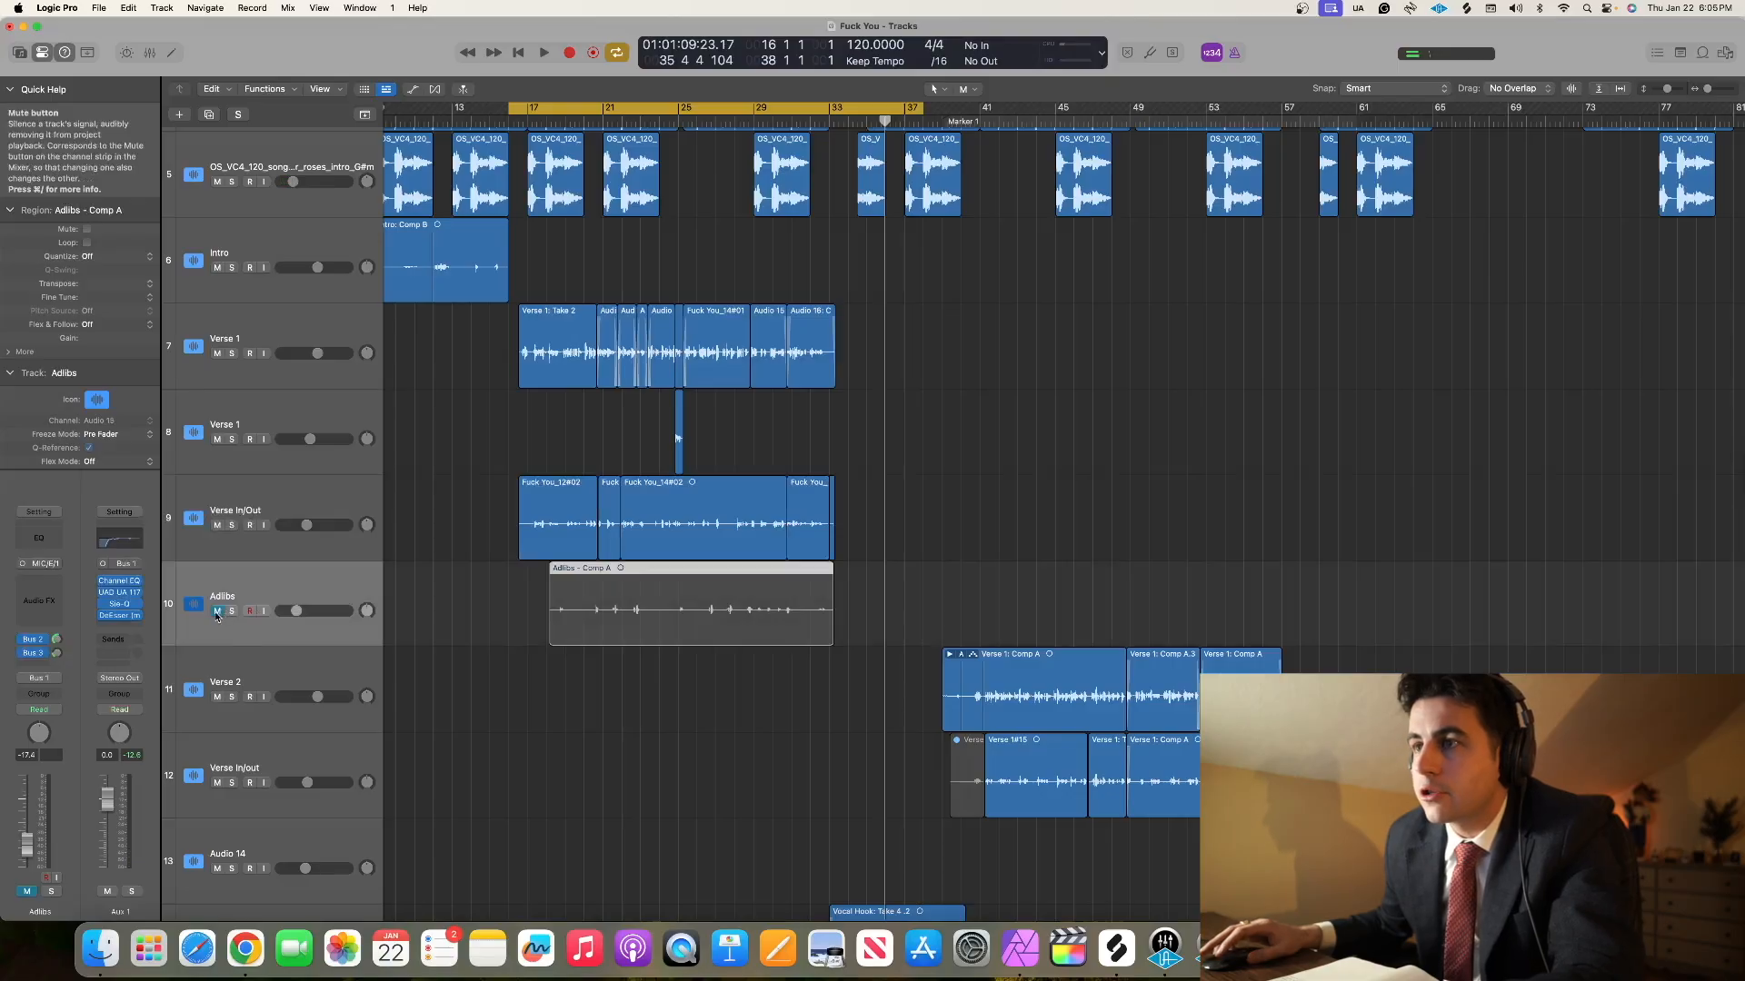
click(217, 612)
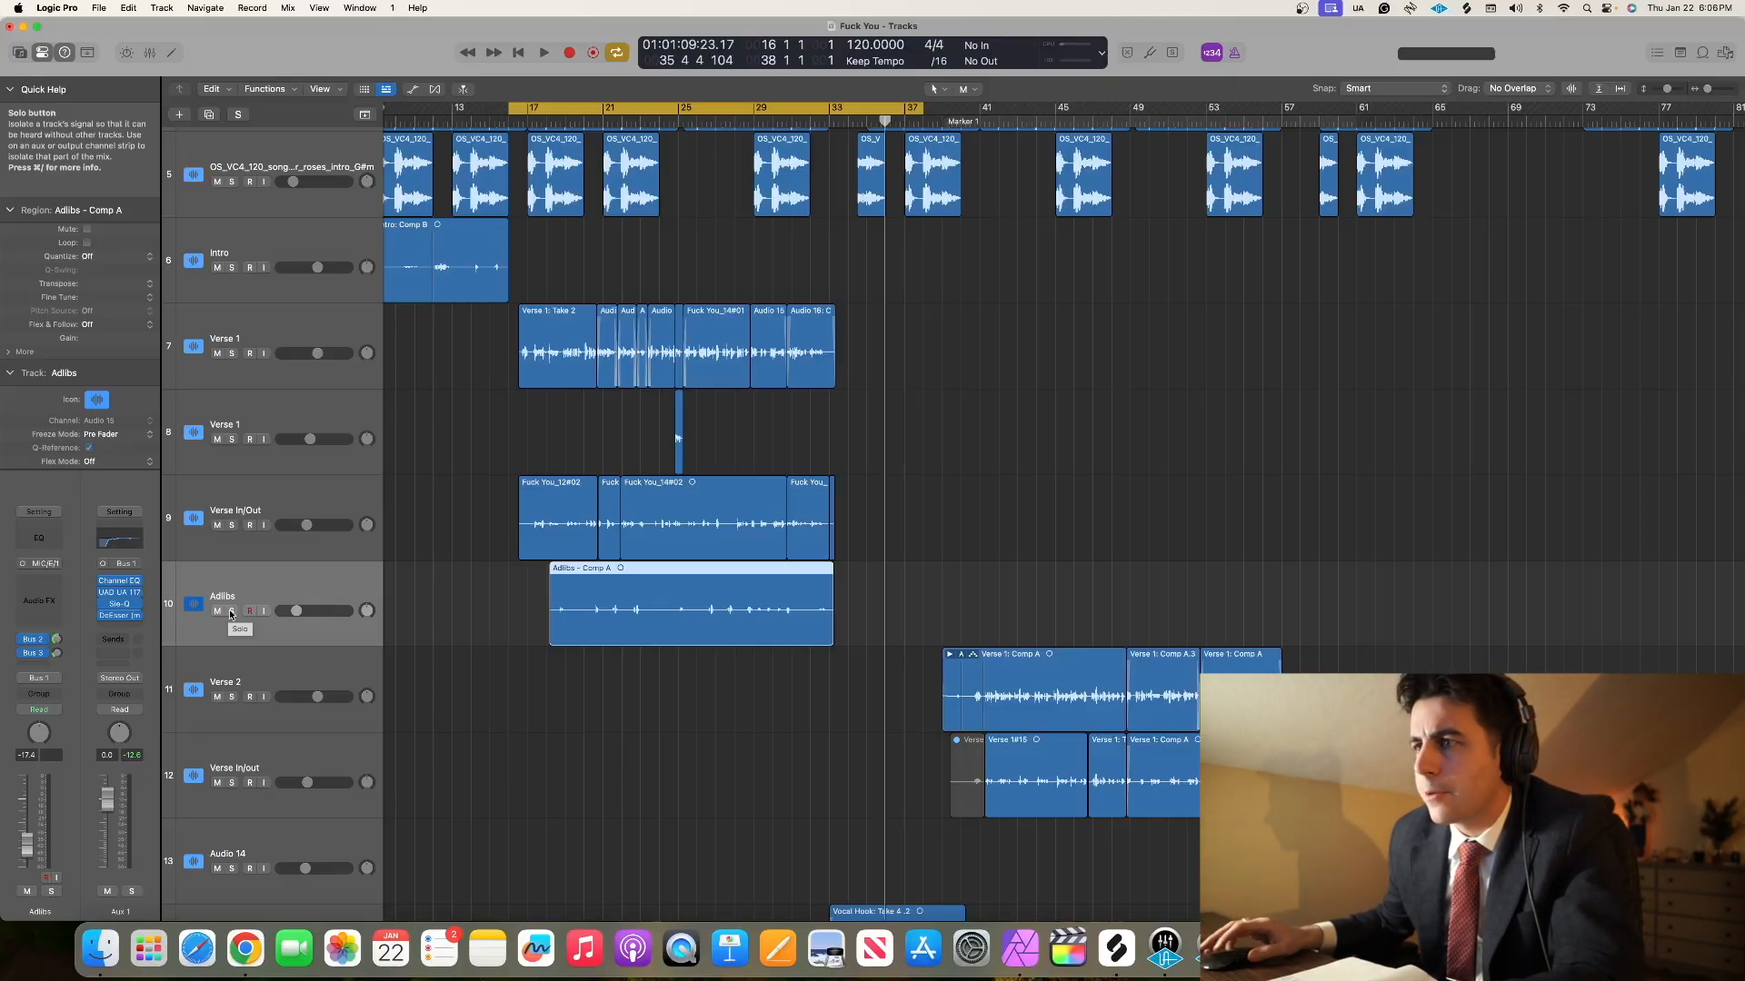
key(space)
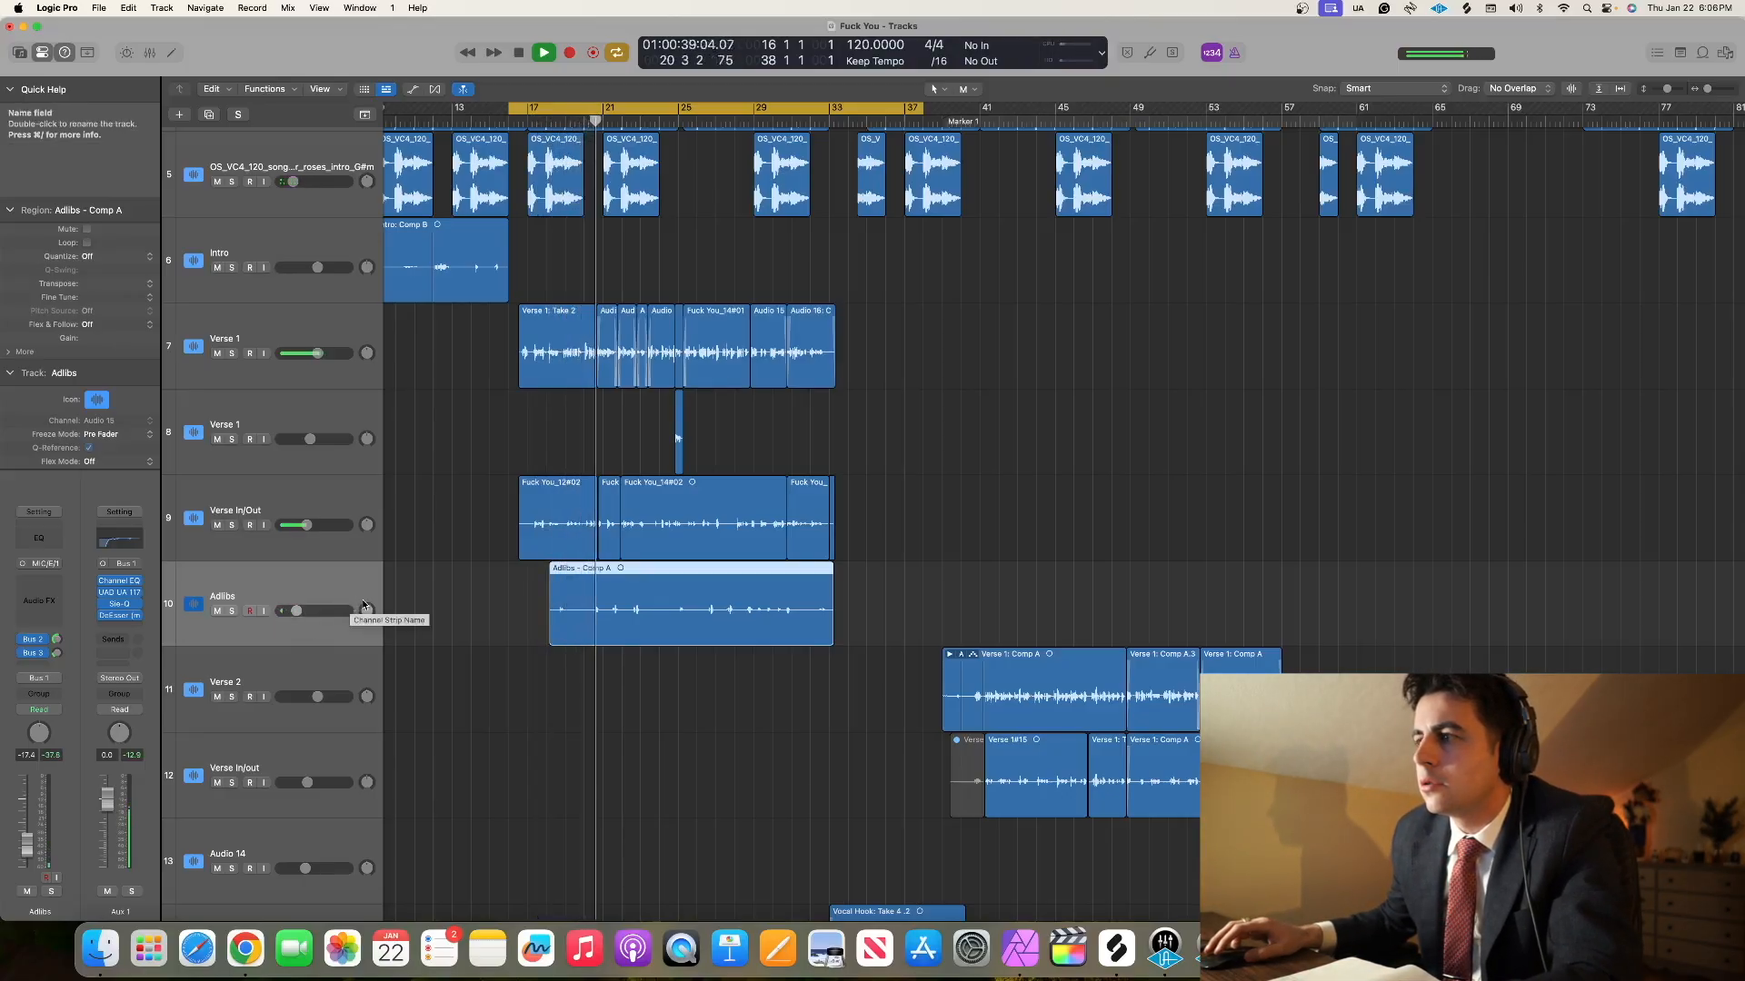
drag(290, 617, 295, 616)
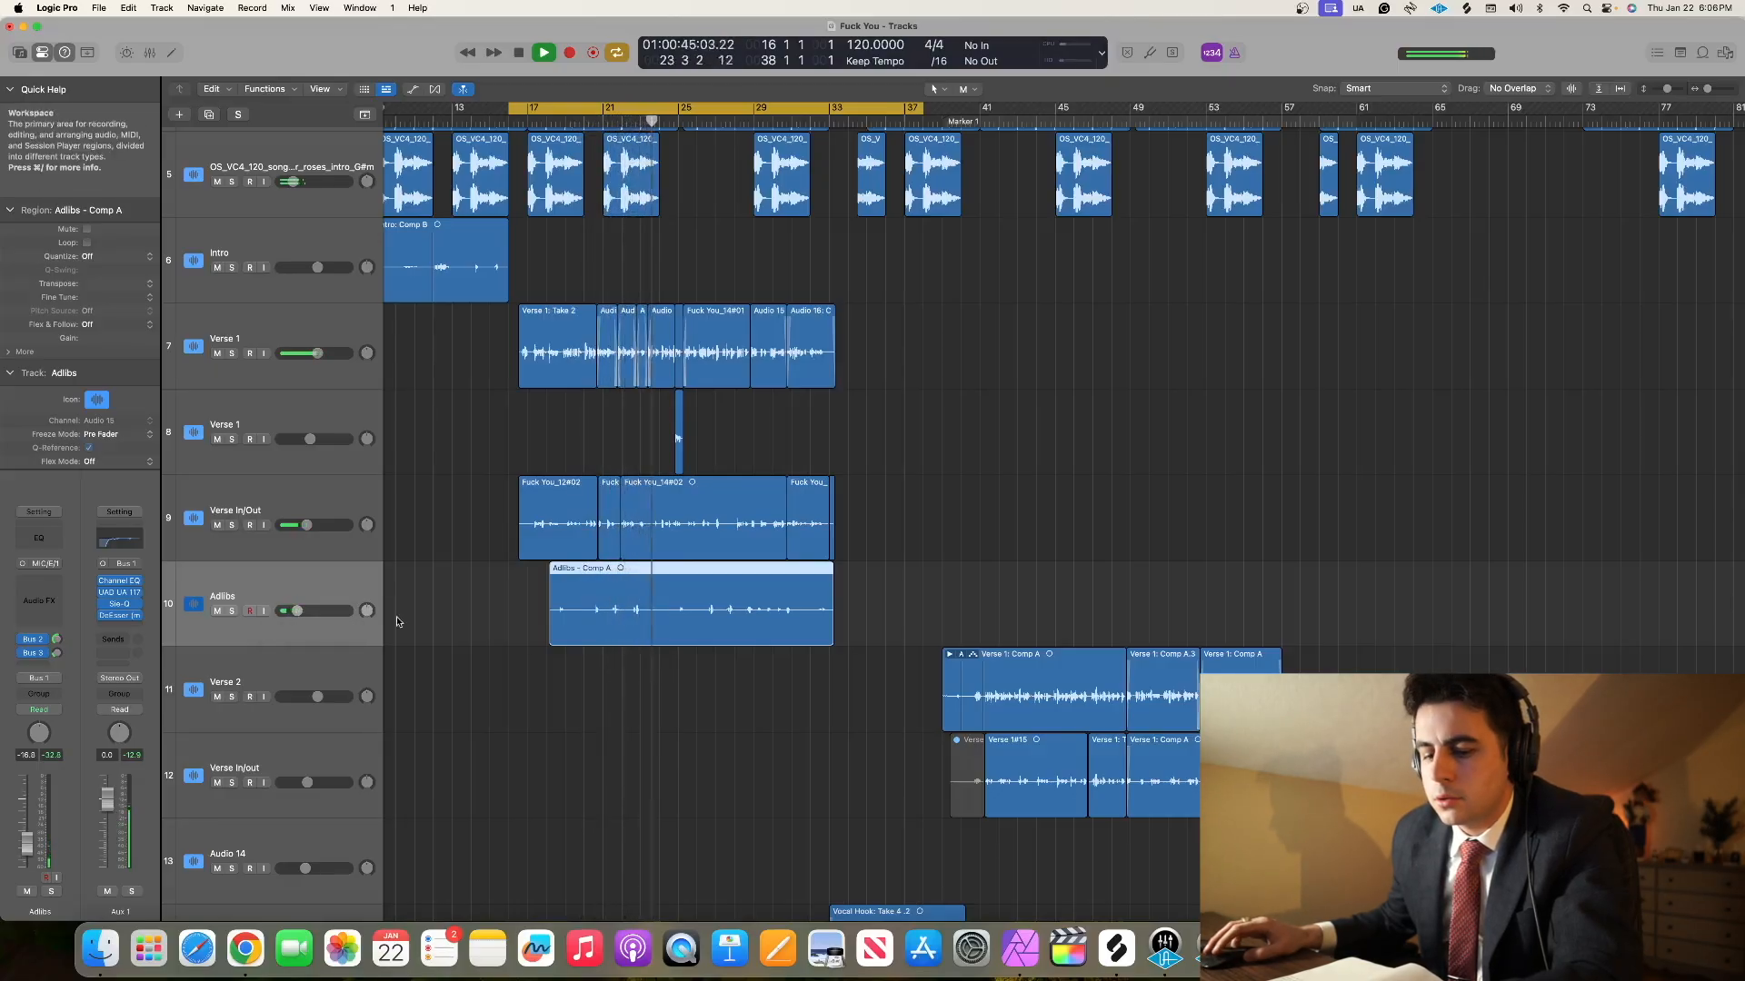
- Lower the Adlibs volume to about −18.5 dB while listening in the full mix
click(475, 638)
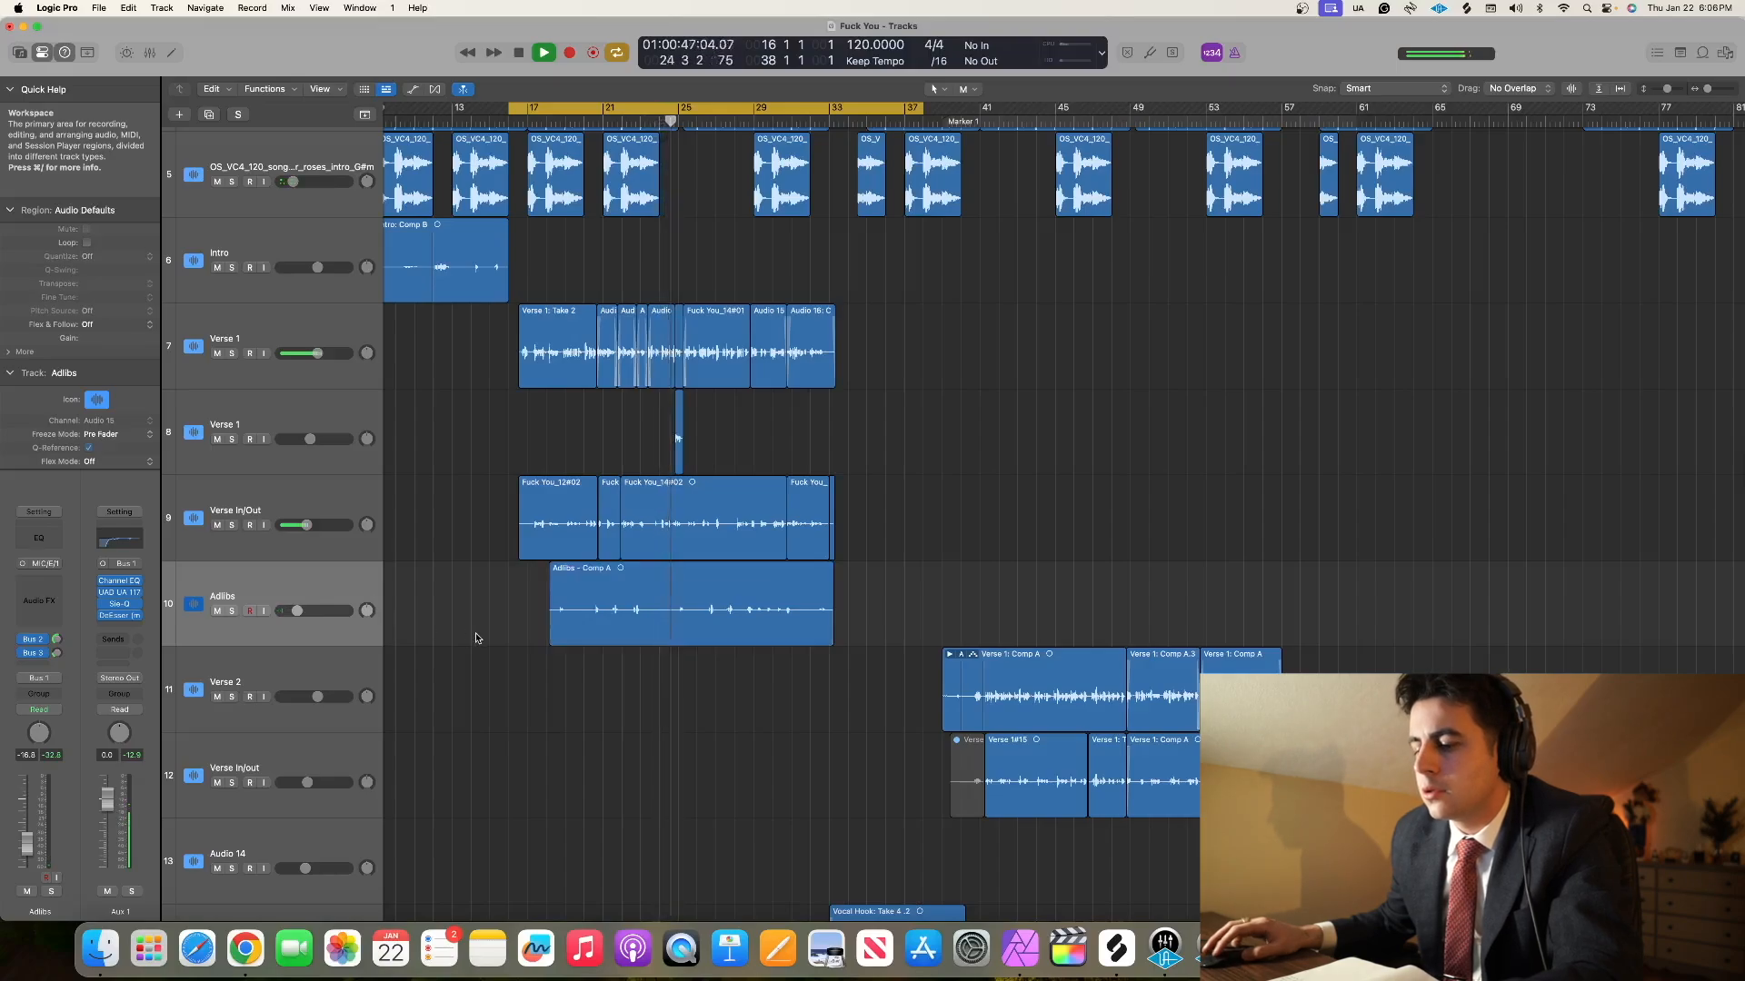
scroll(475, 637, down, 3)
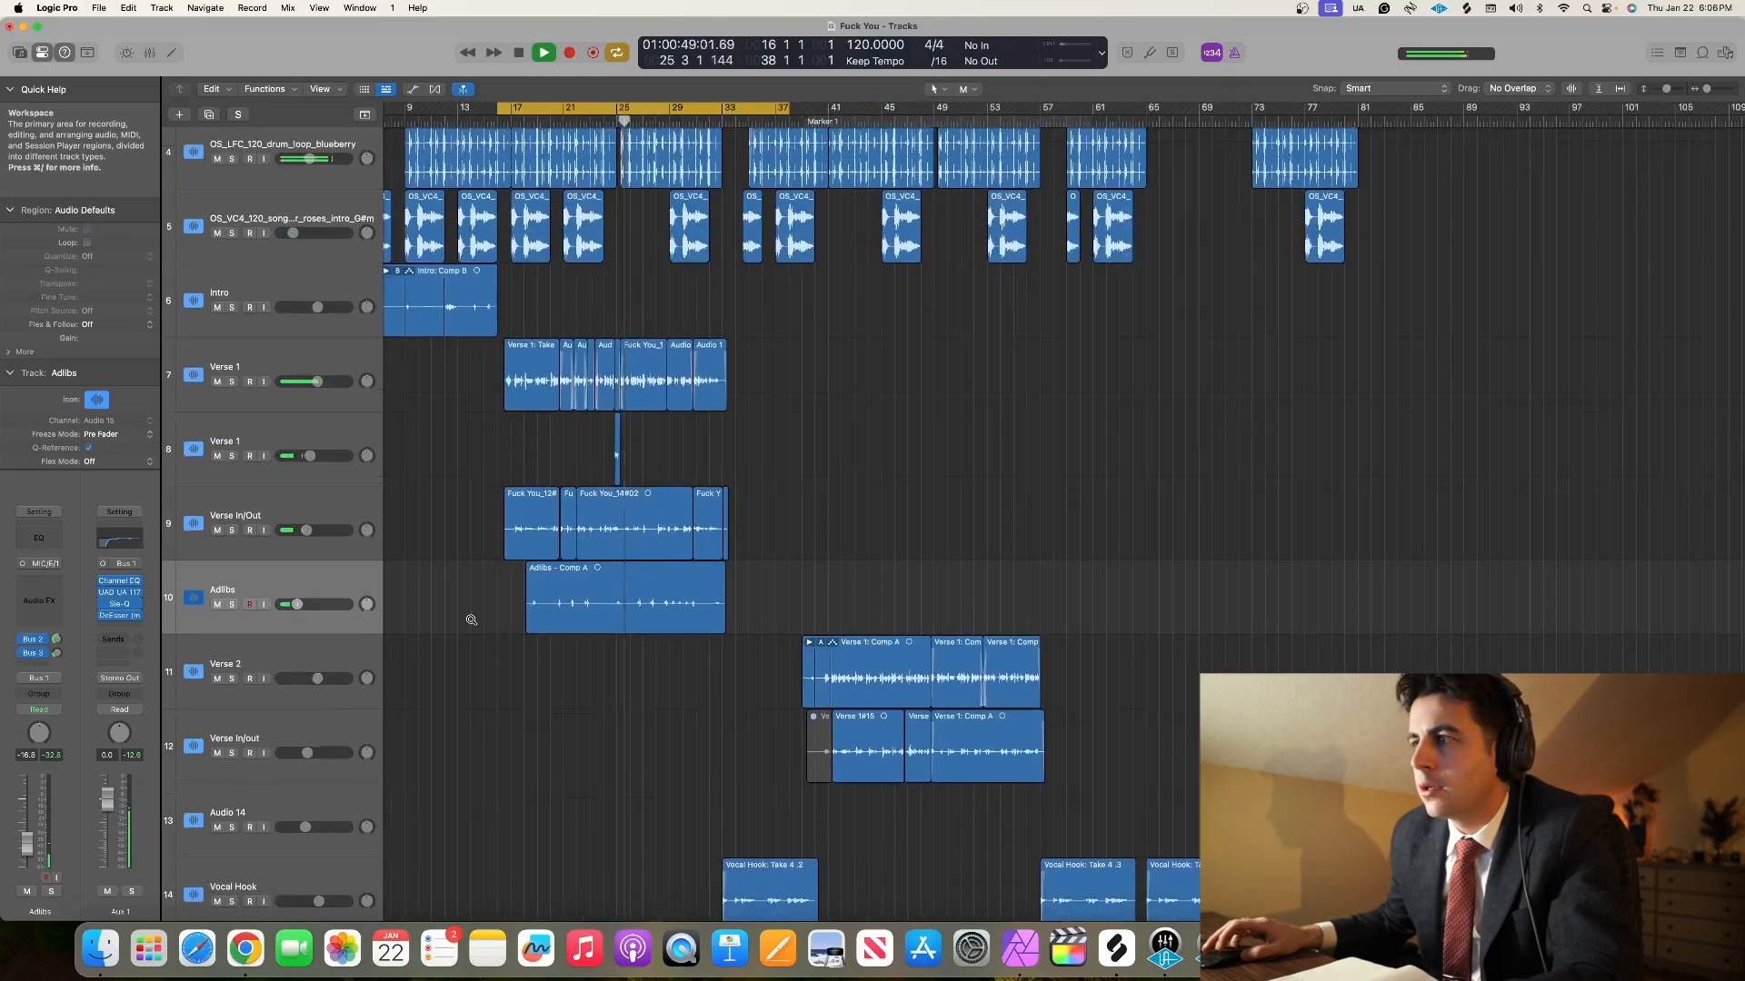
drag(296, 605, 296, 604)
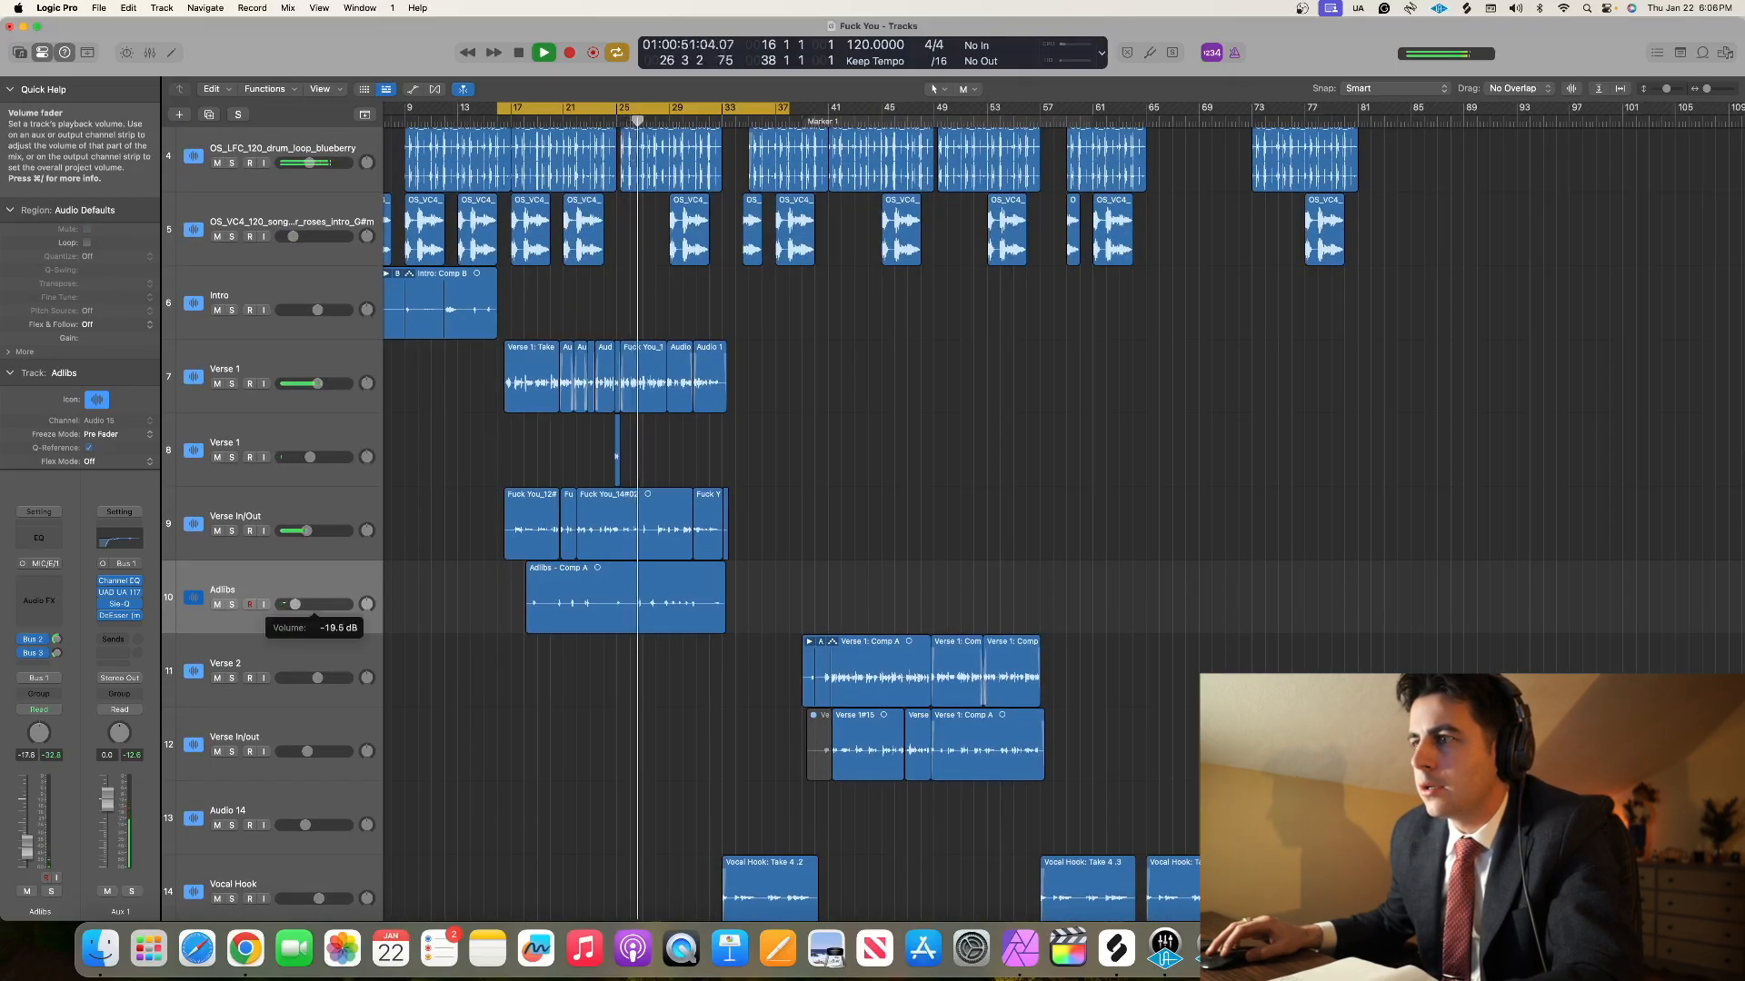
scroll(452, 557, down, 3)
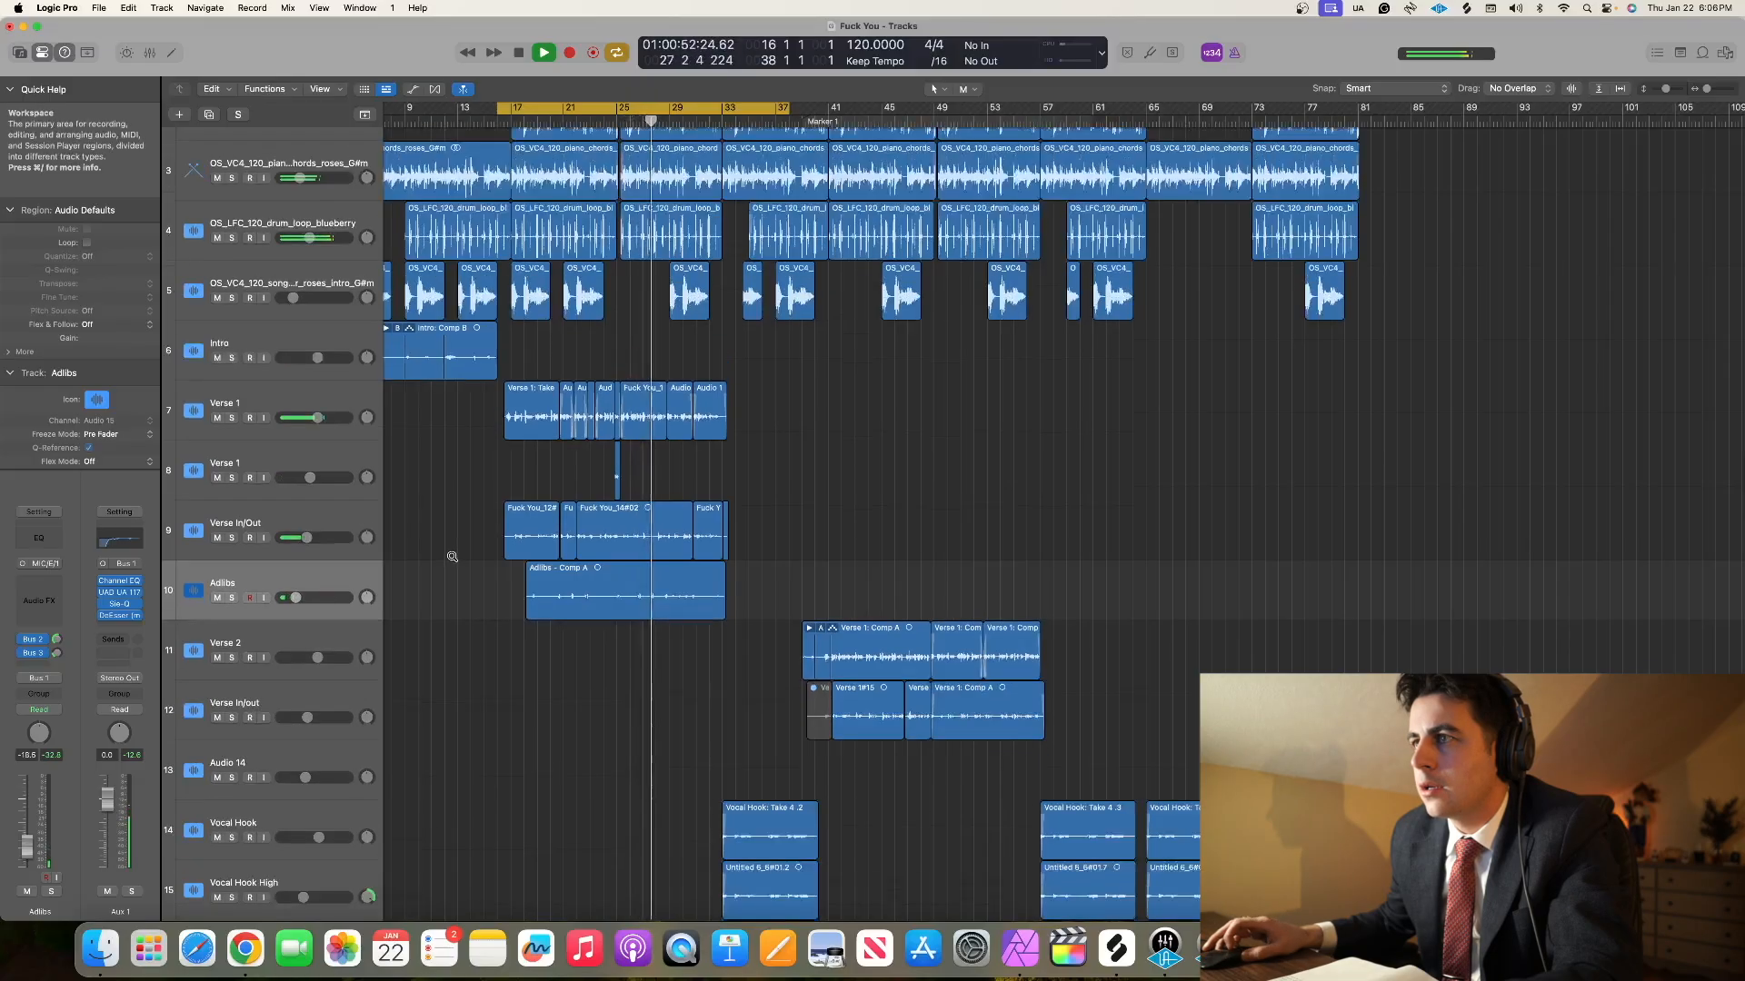
scroll(460, 585, down, 2)
scroll(458, 584, up, 1)
scroll(459, 585, right, 1)
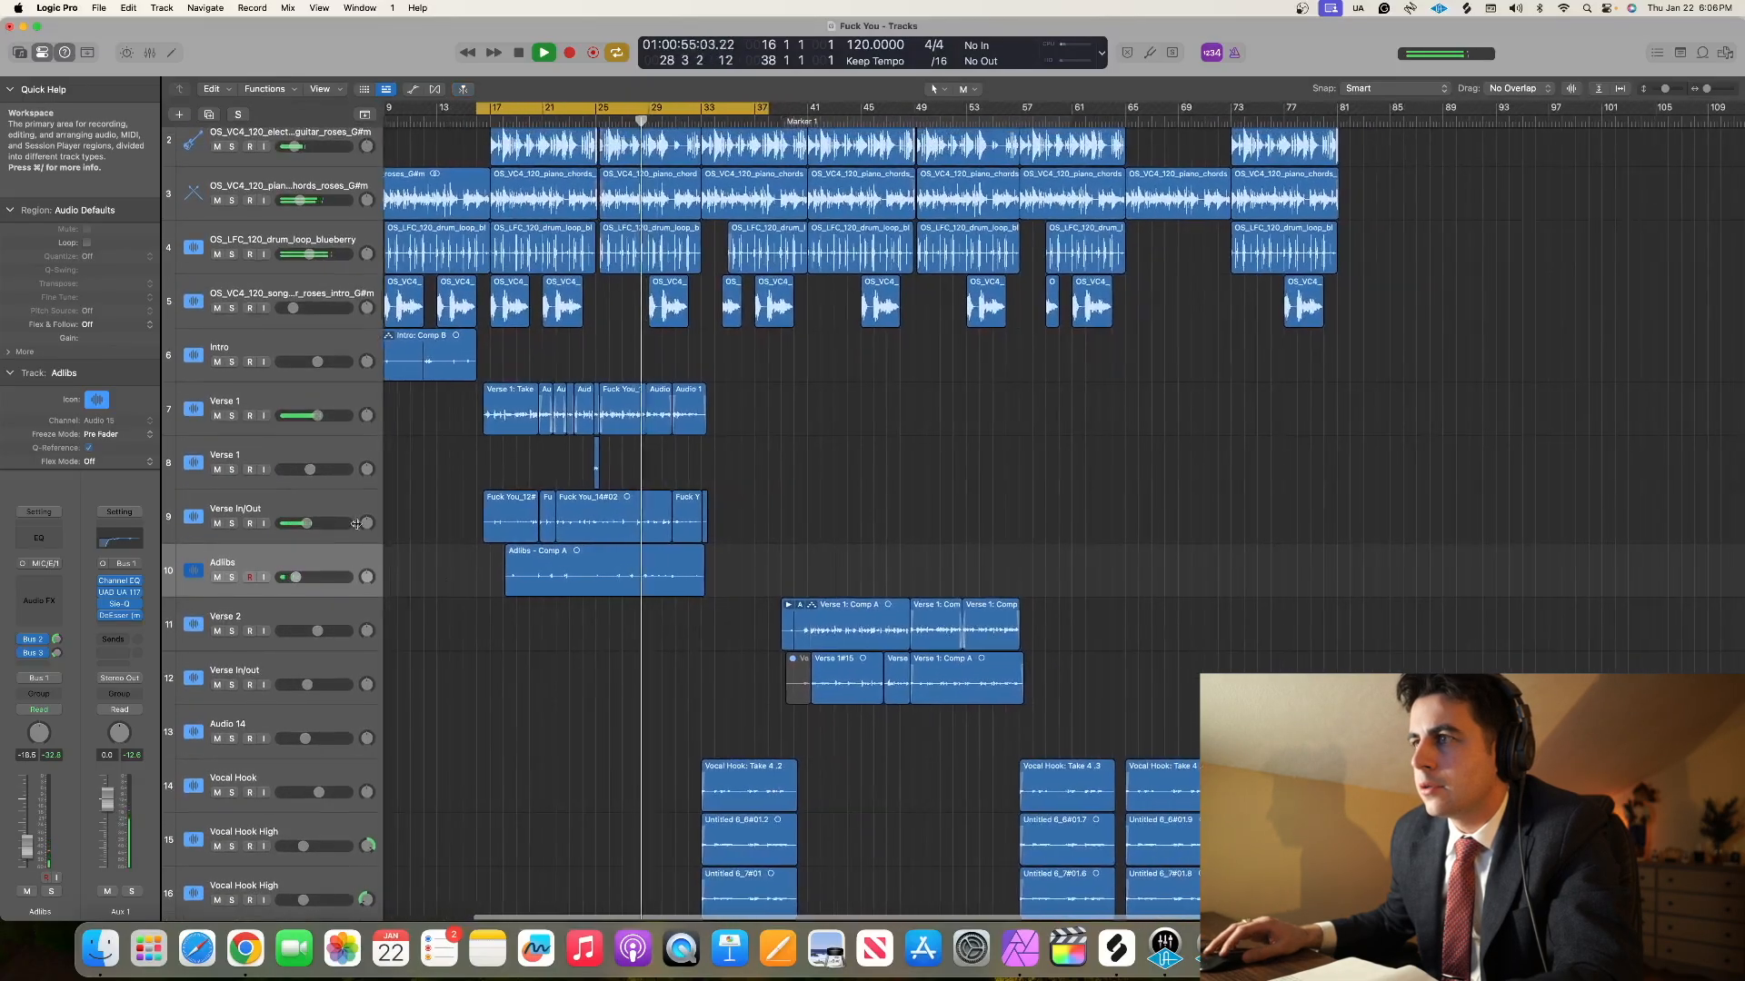
- Select the main Verse 1 track, listen through to the end of the verse, and stop playback
click(311, 409)
scroll(390, 445, left, 1)
scroll(389, 445, up, 1)
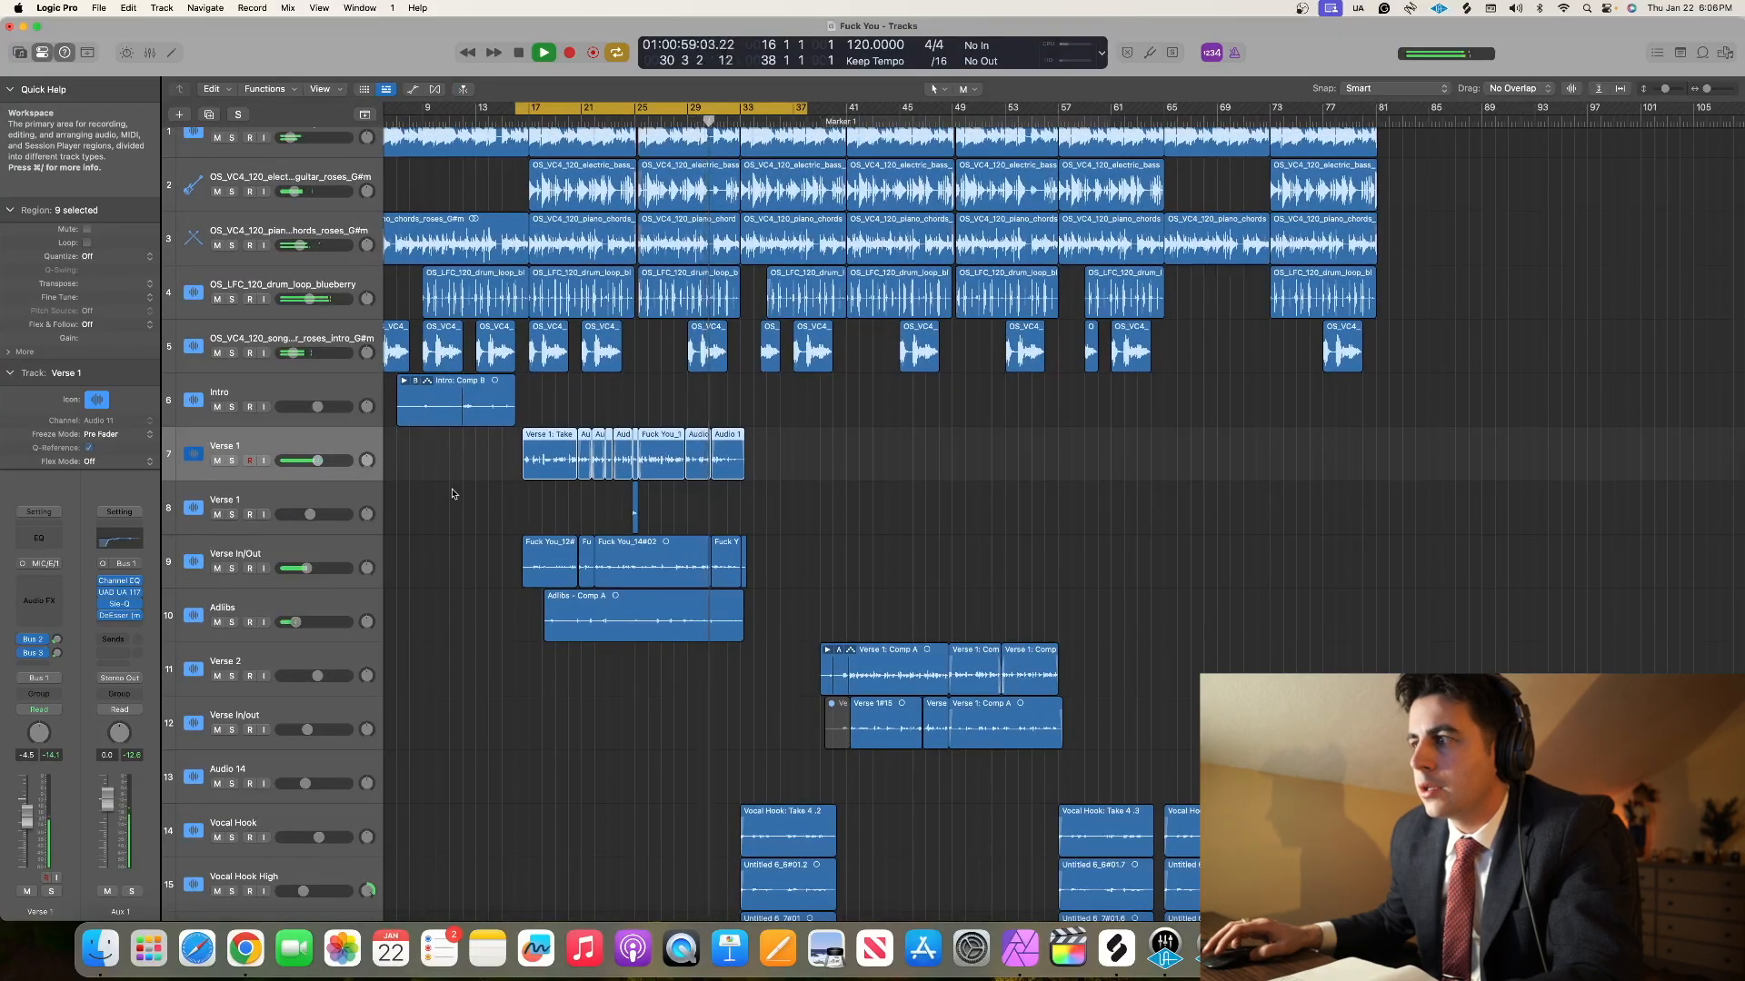
scroll(452, 493, down, 1)
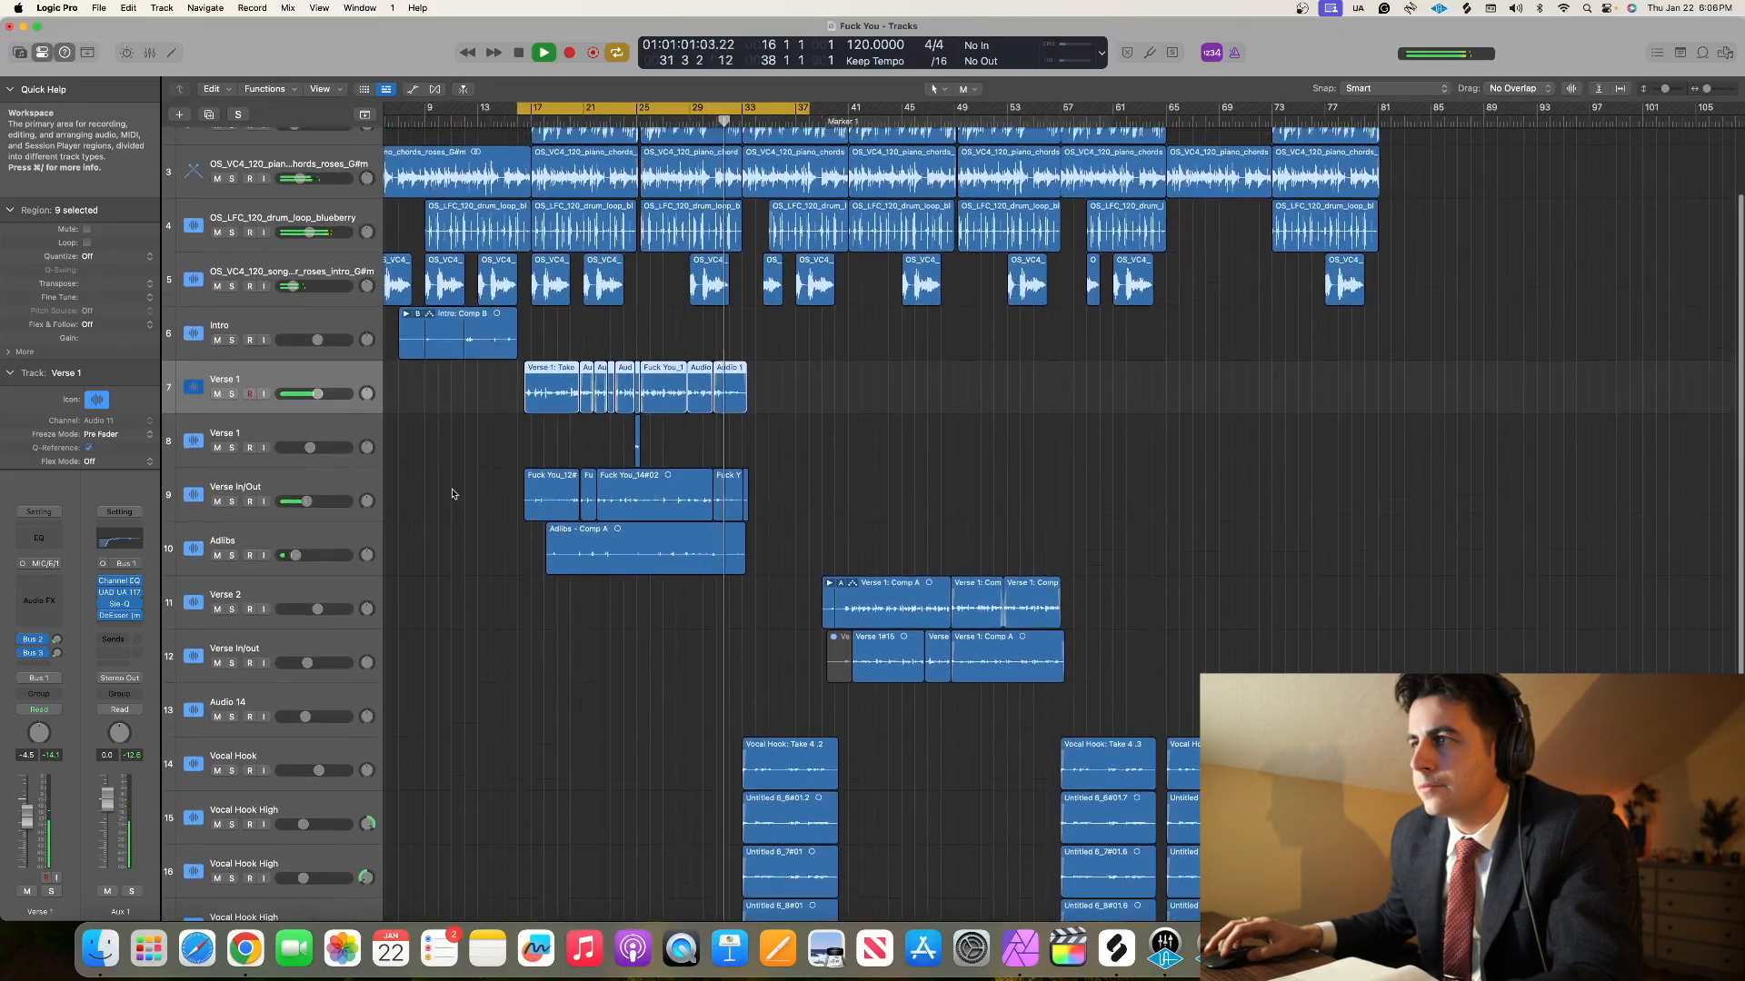
scroll(453, 494, up, 1)
scroll(453, 494, right, 1)
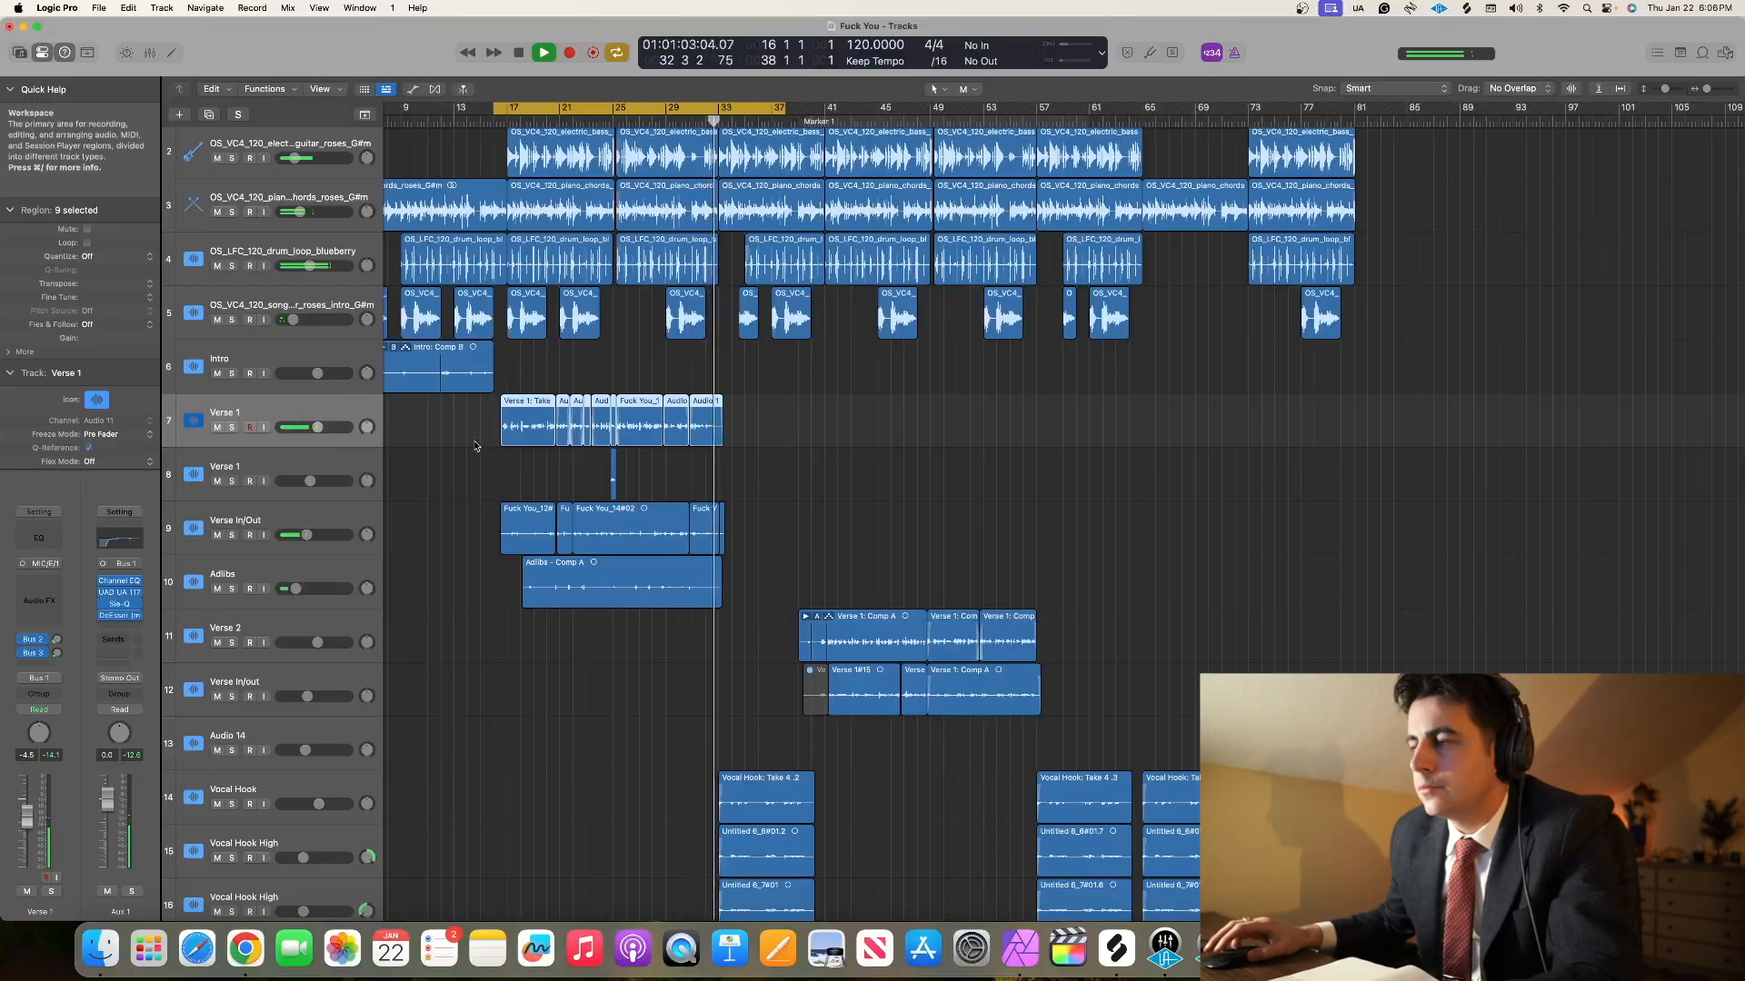
key(space)
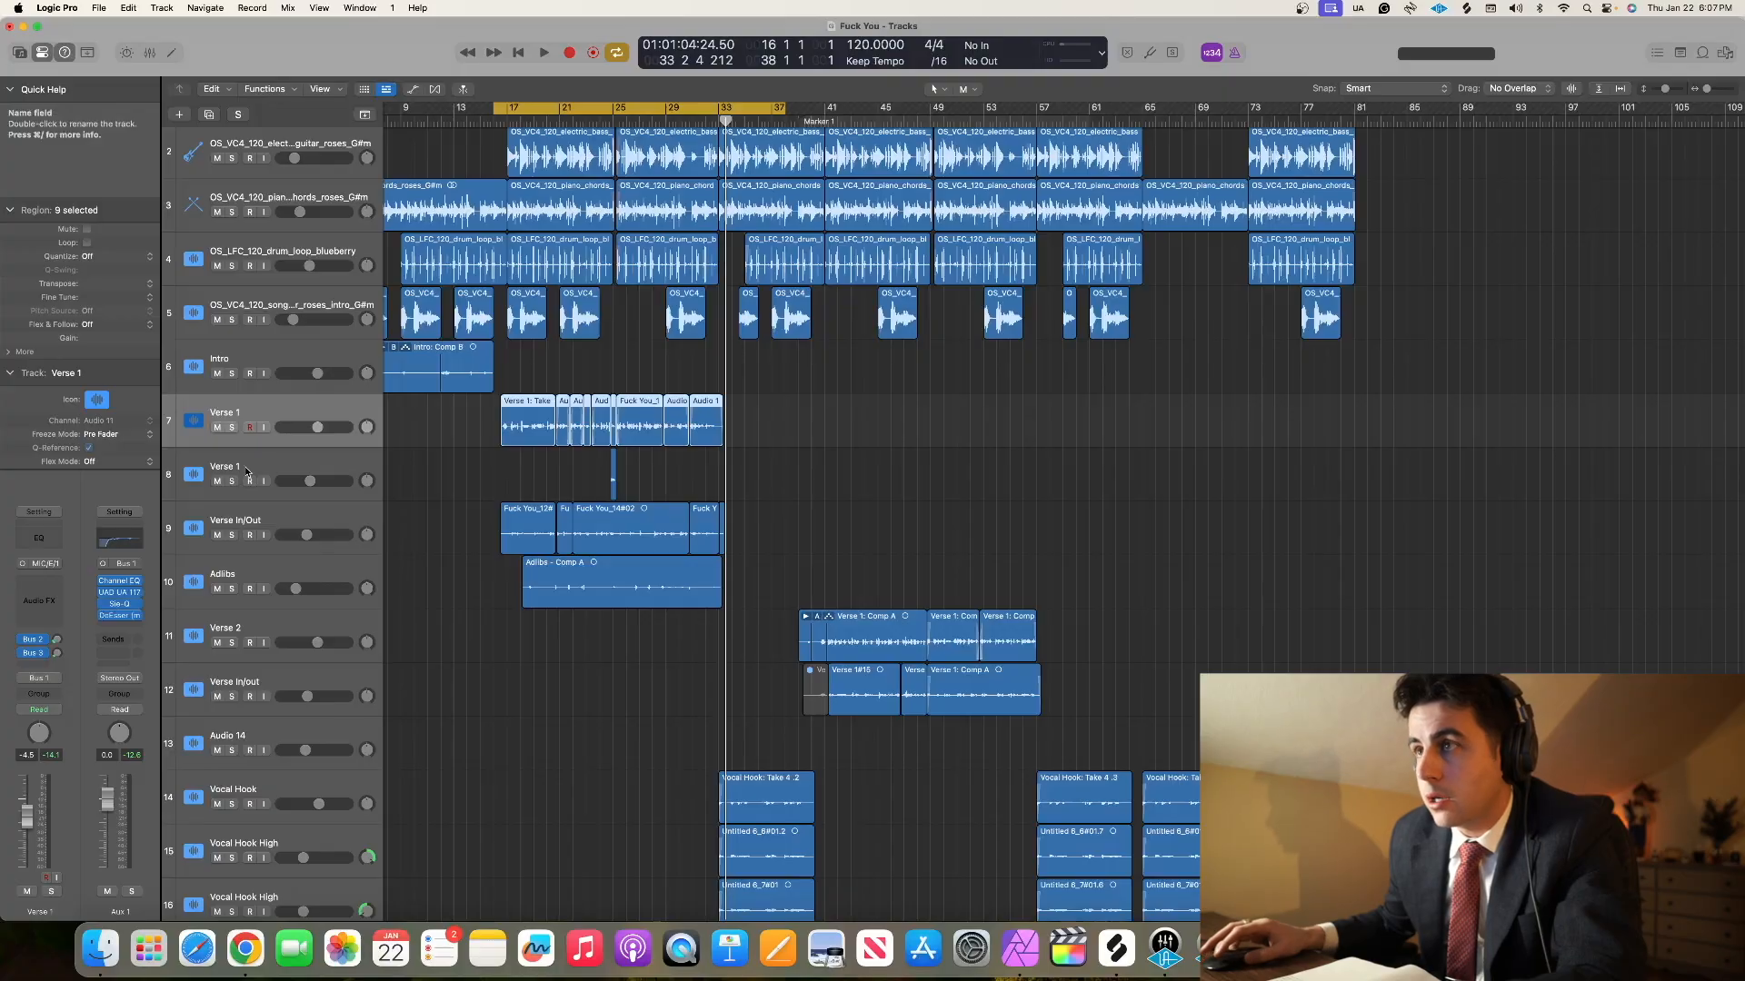
- Solo the main Verse 1 track and insert the Antares Auto-Tune Pro plug-in on it
click(233, 428)
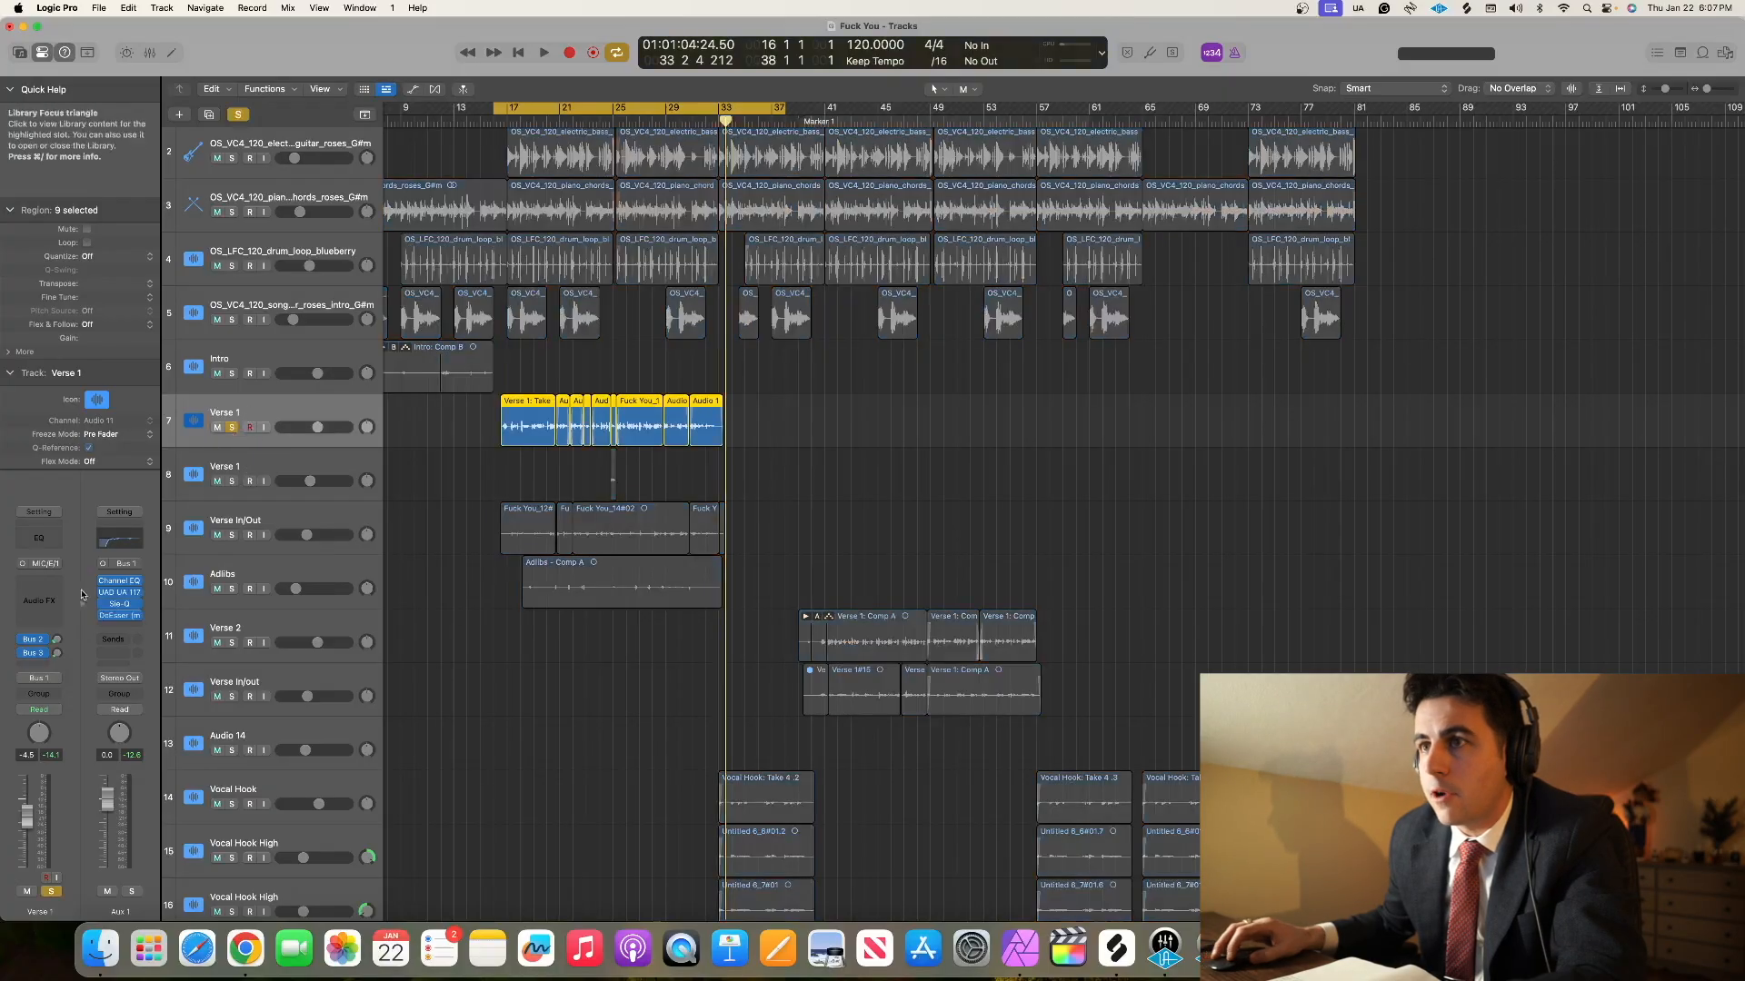
click(41, 586)
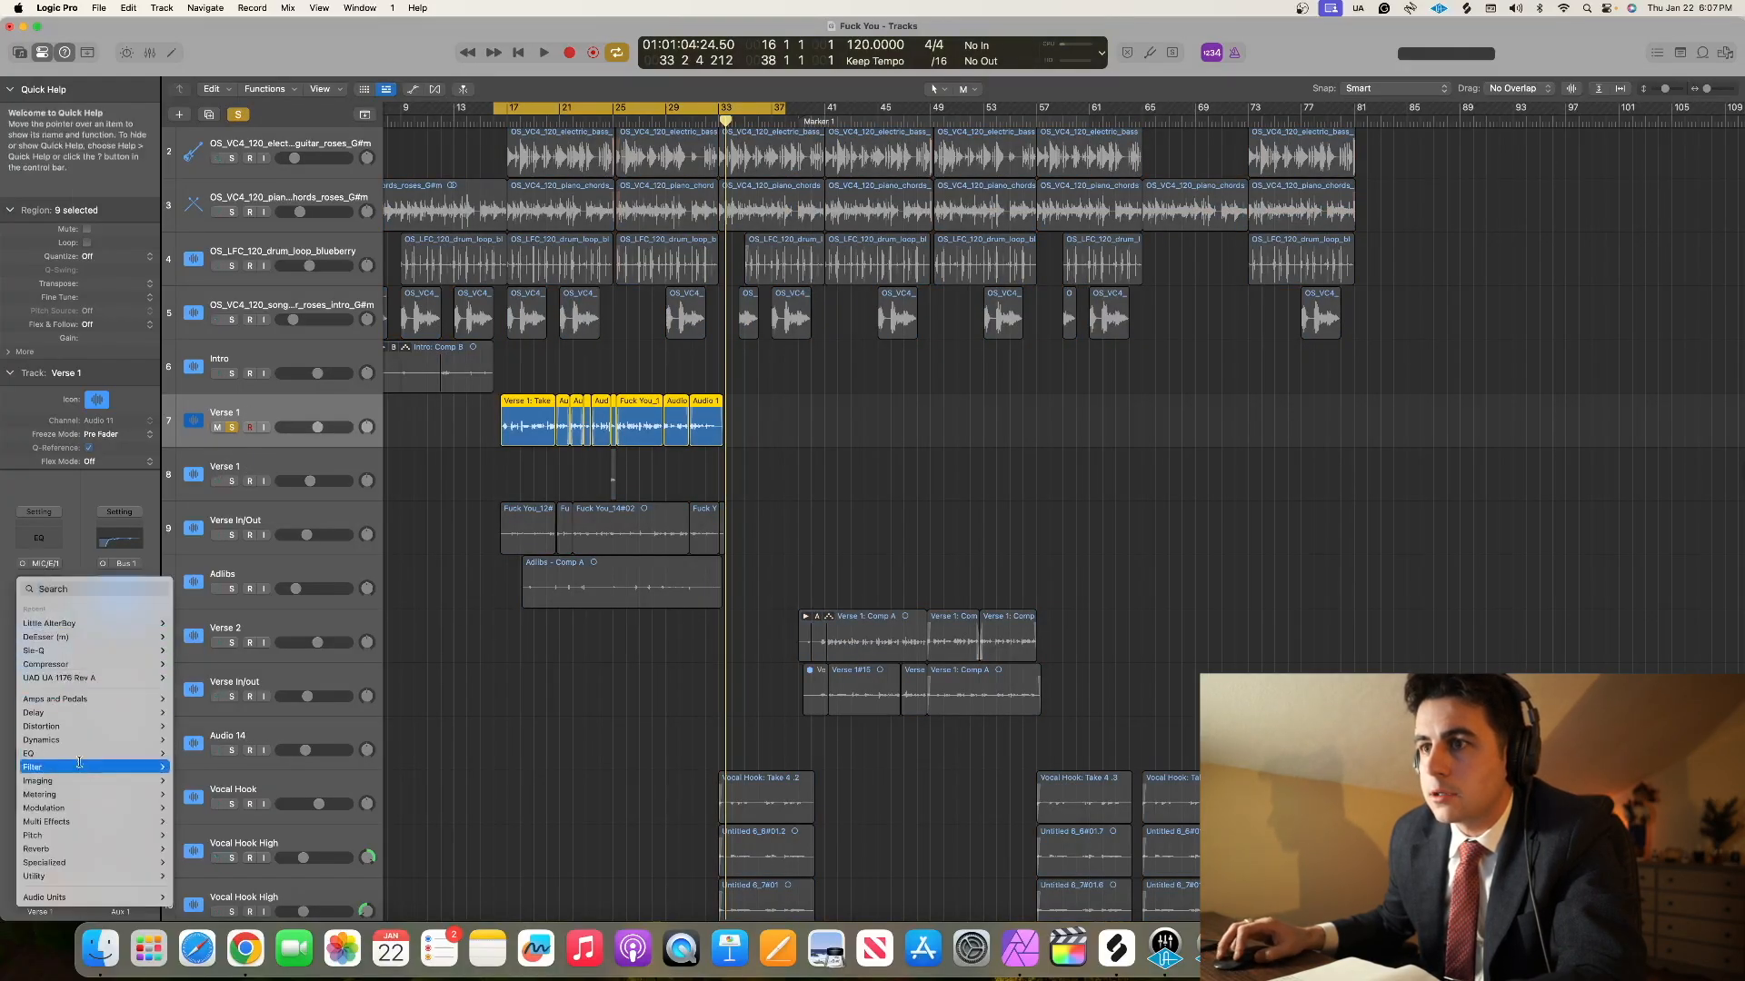
mouse_move(81, 896)
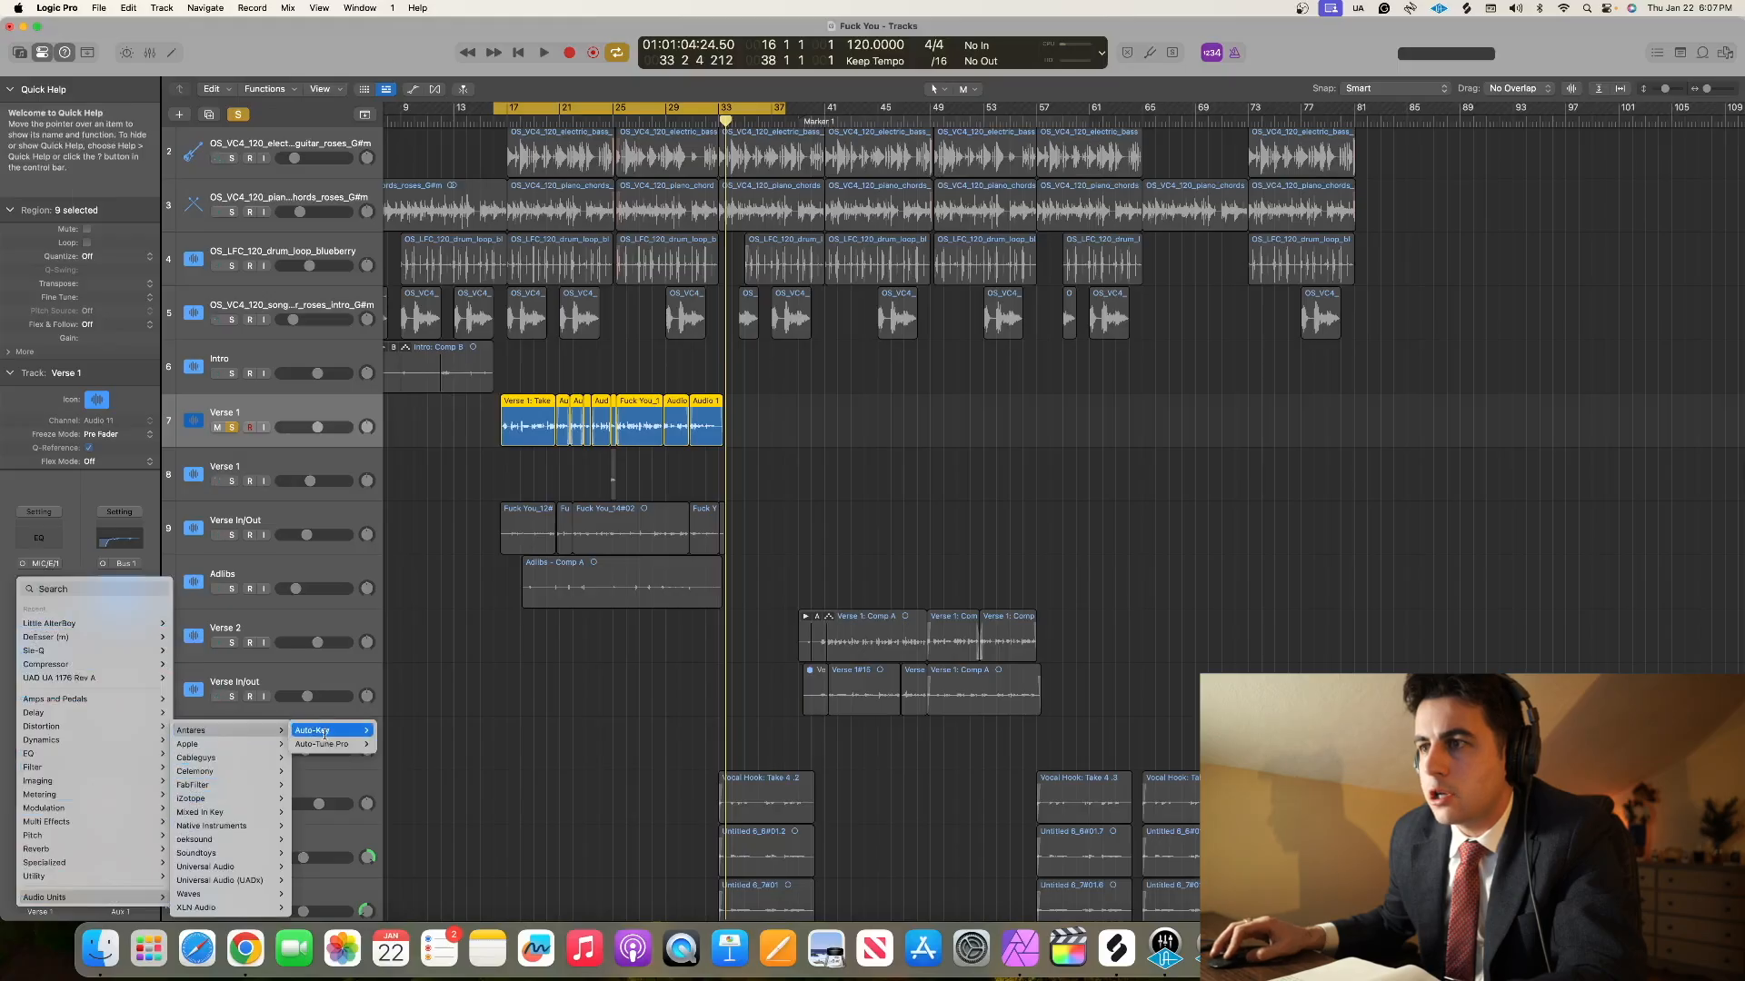
click(389, 753)
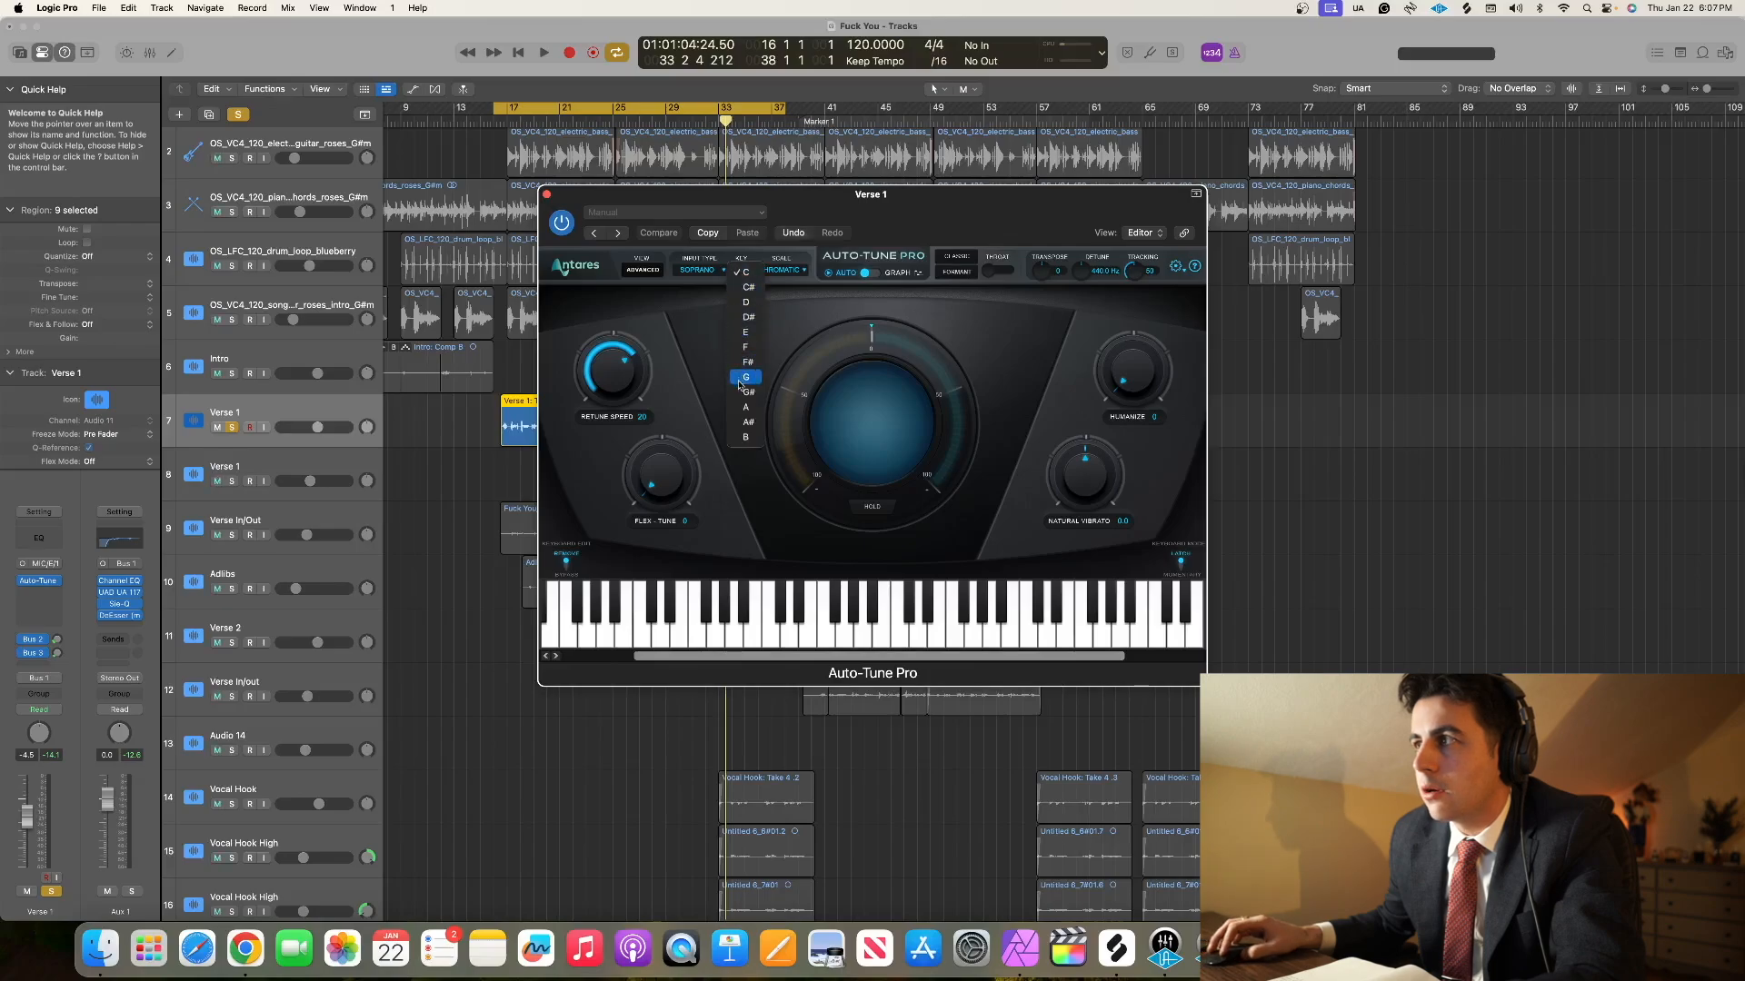
- Set Auto-Tune Pro to the key of G# minor with the Soprano input type
click(782, 271)
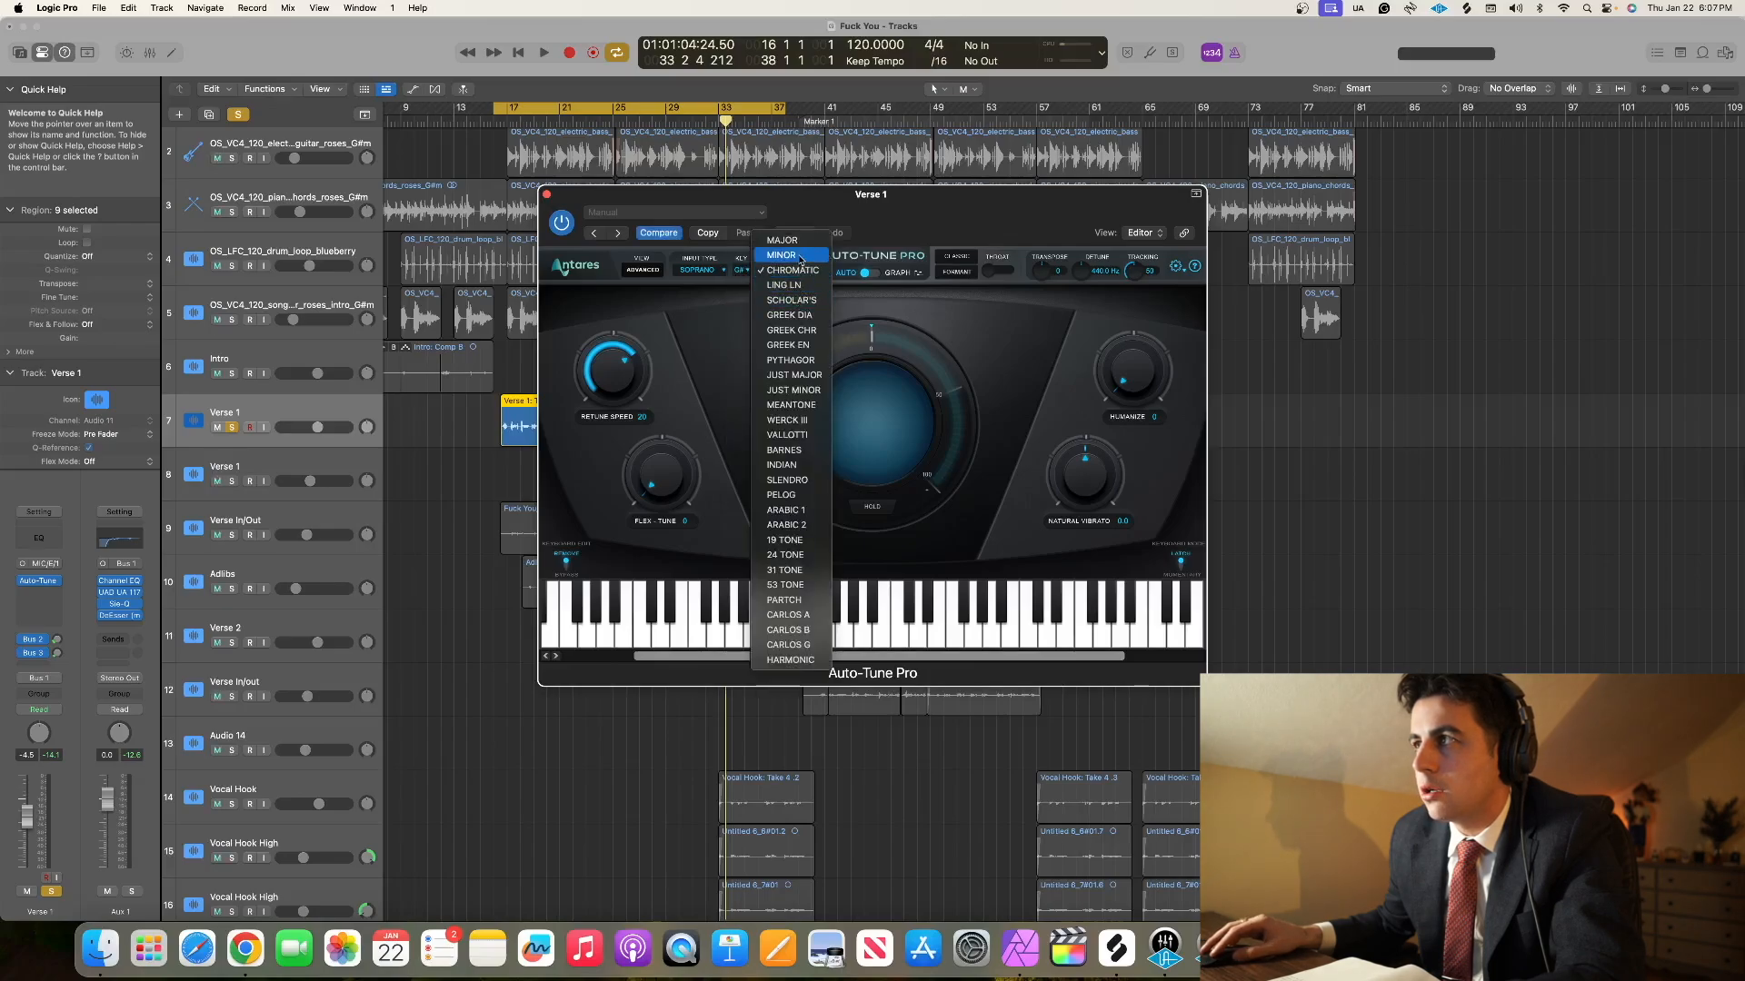
click(791, 256)
click(704, 271)
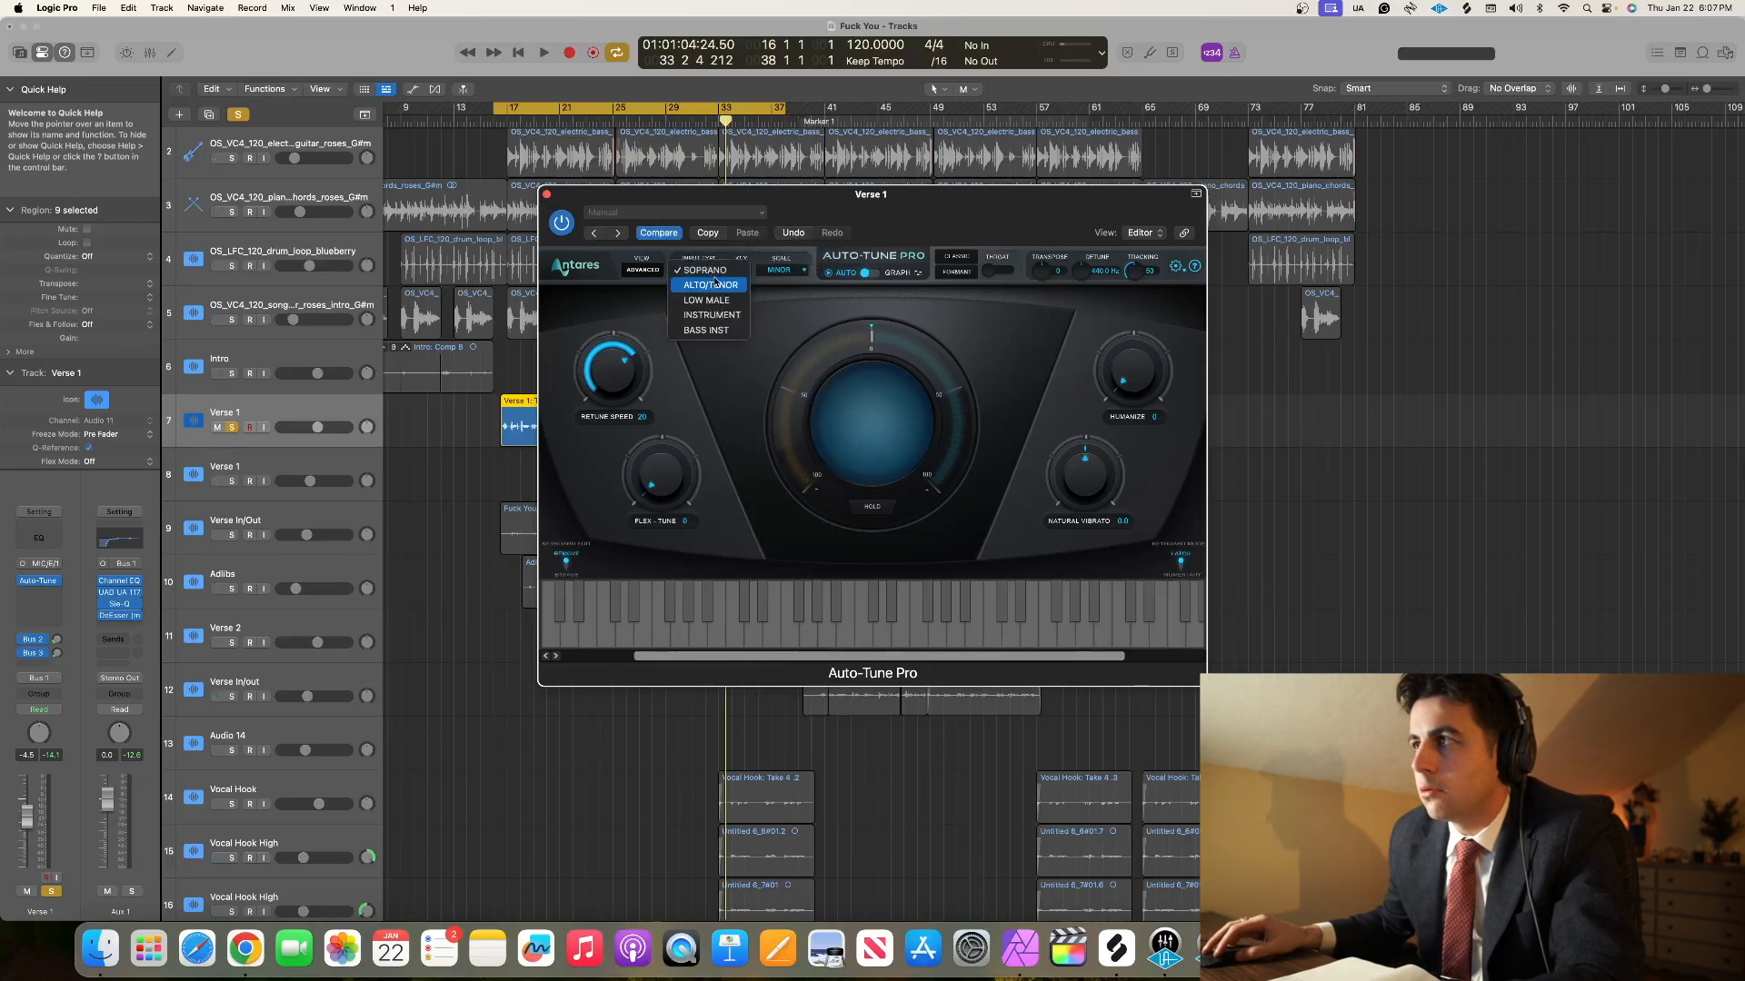
click(721, 270)
drag(868, 199, 818, 224)
- Slow Auto-Tune's retune speed while auditioning Verse 1 soloed and in the full mix, and slightly lower the Verse In/Out volume
key(space)
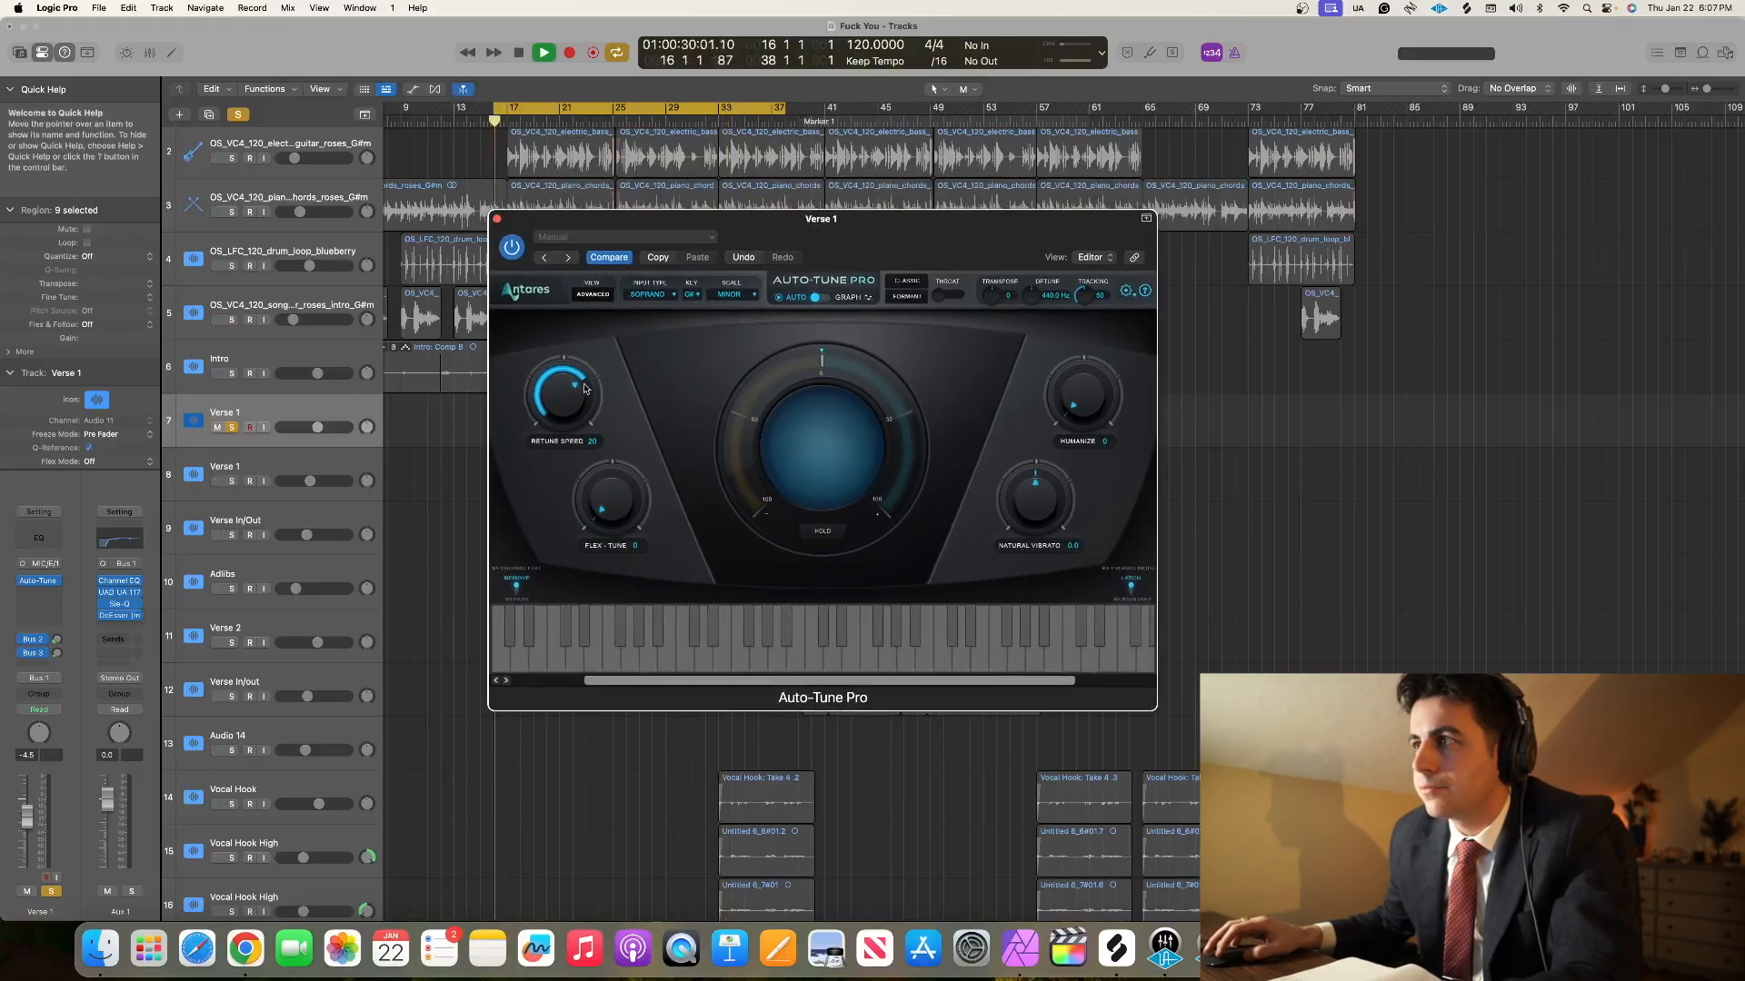
drag(526, 227, 543, 225)
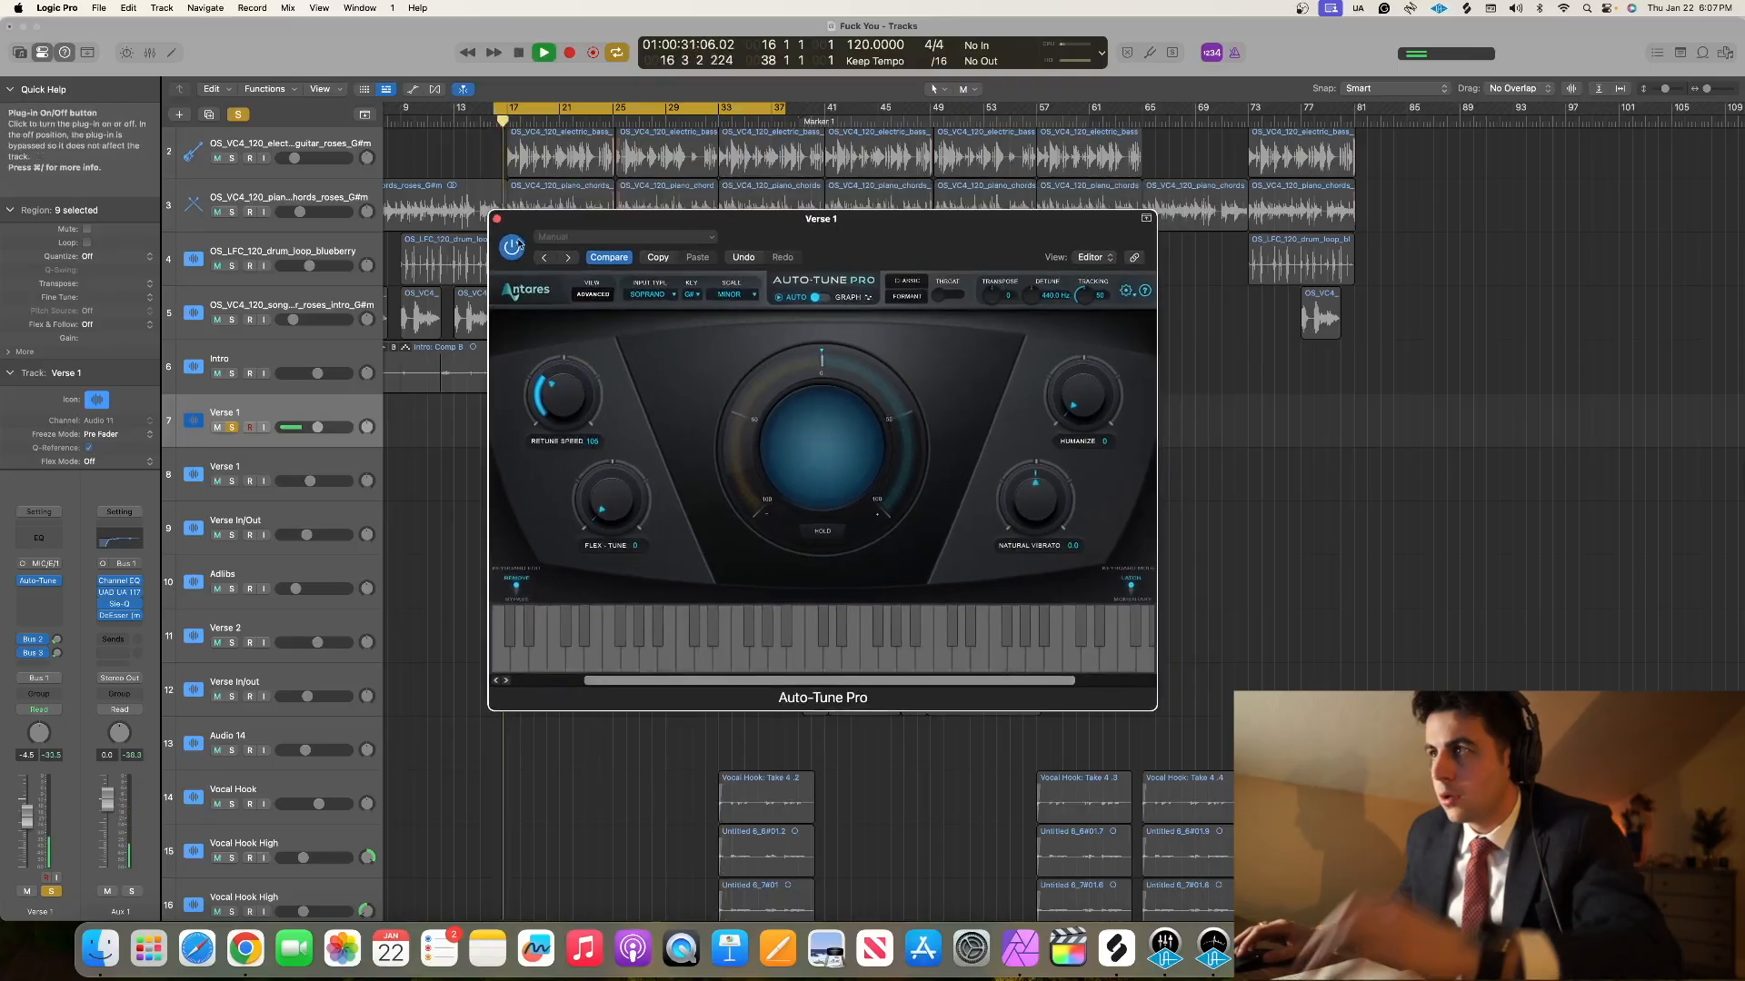
drag(526, 226, 543, 225)
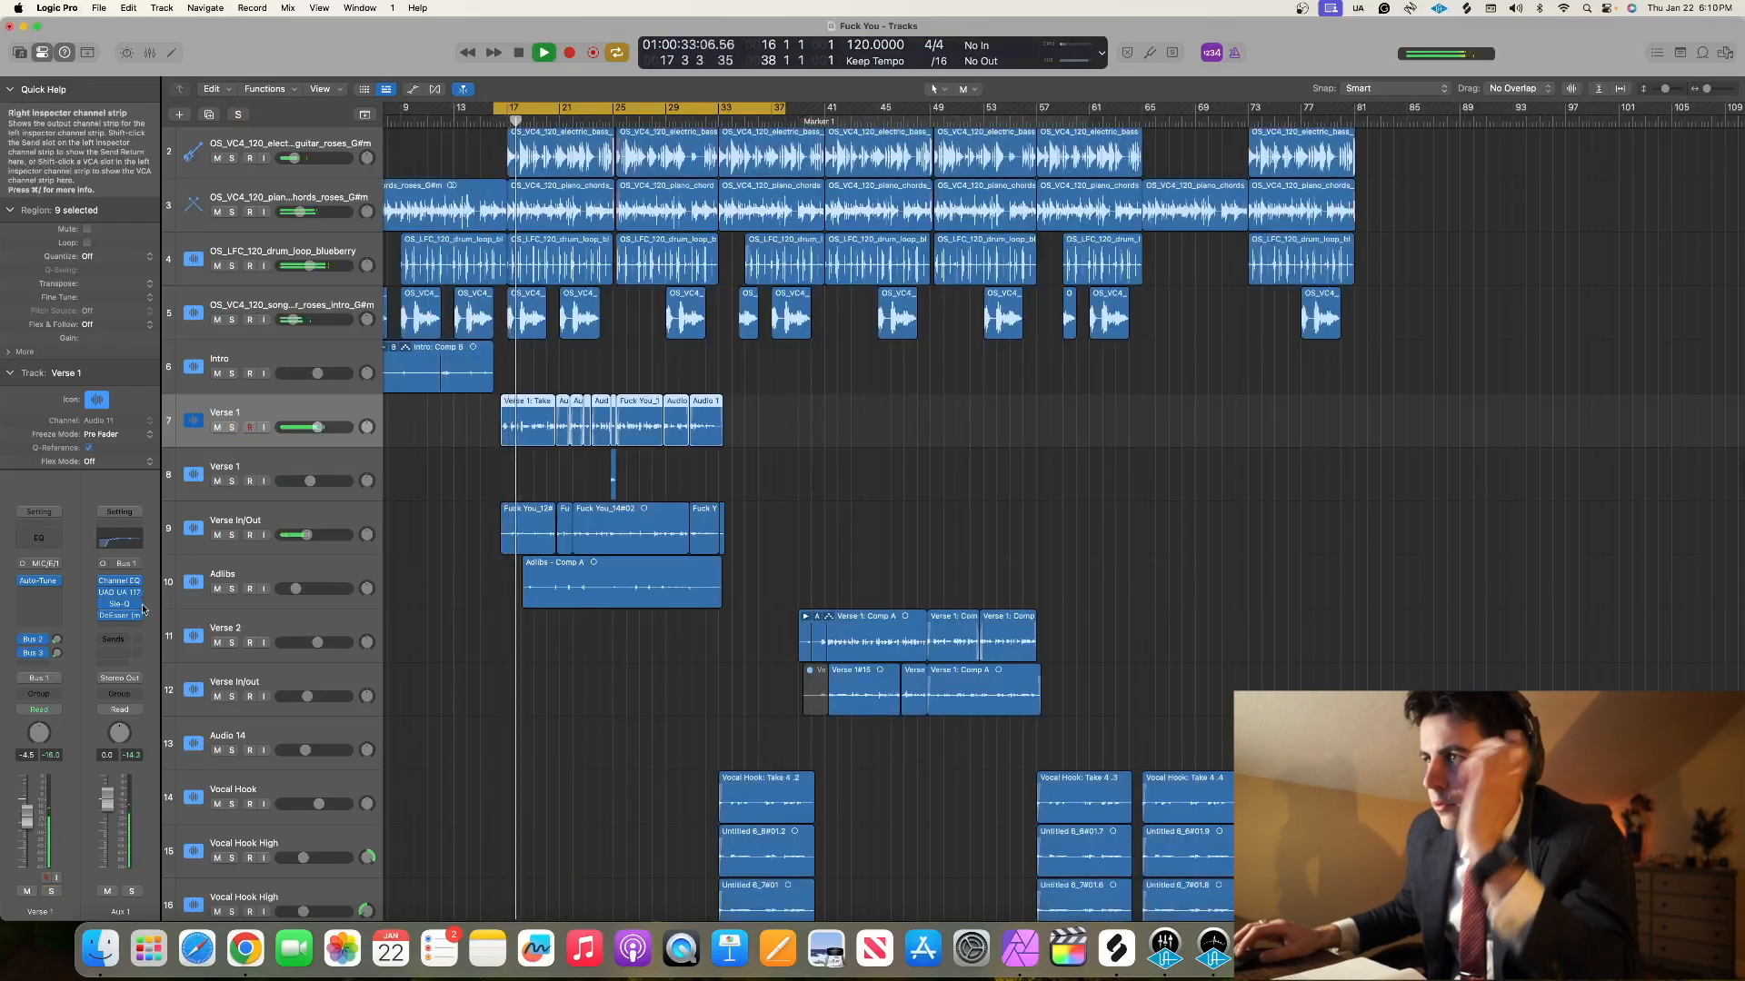
drag(304, 538, 301, 535)
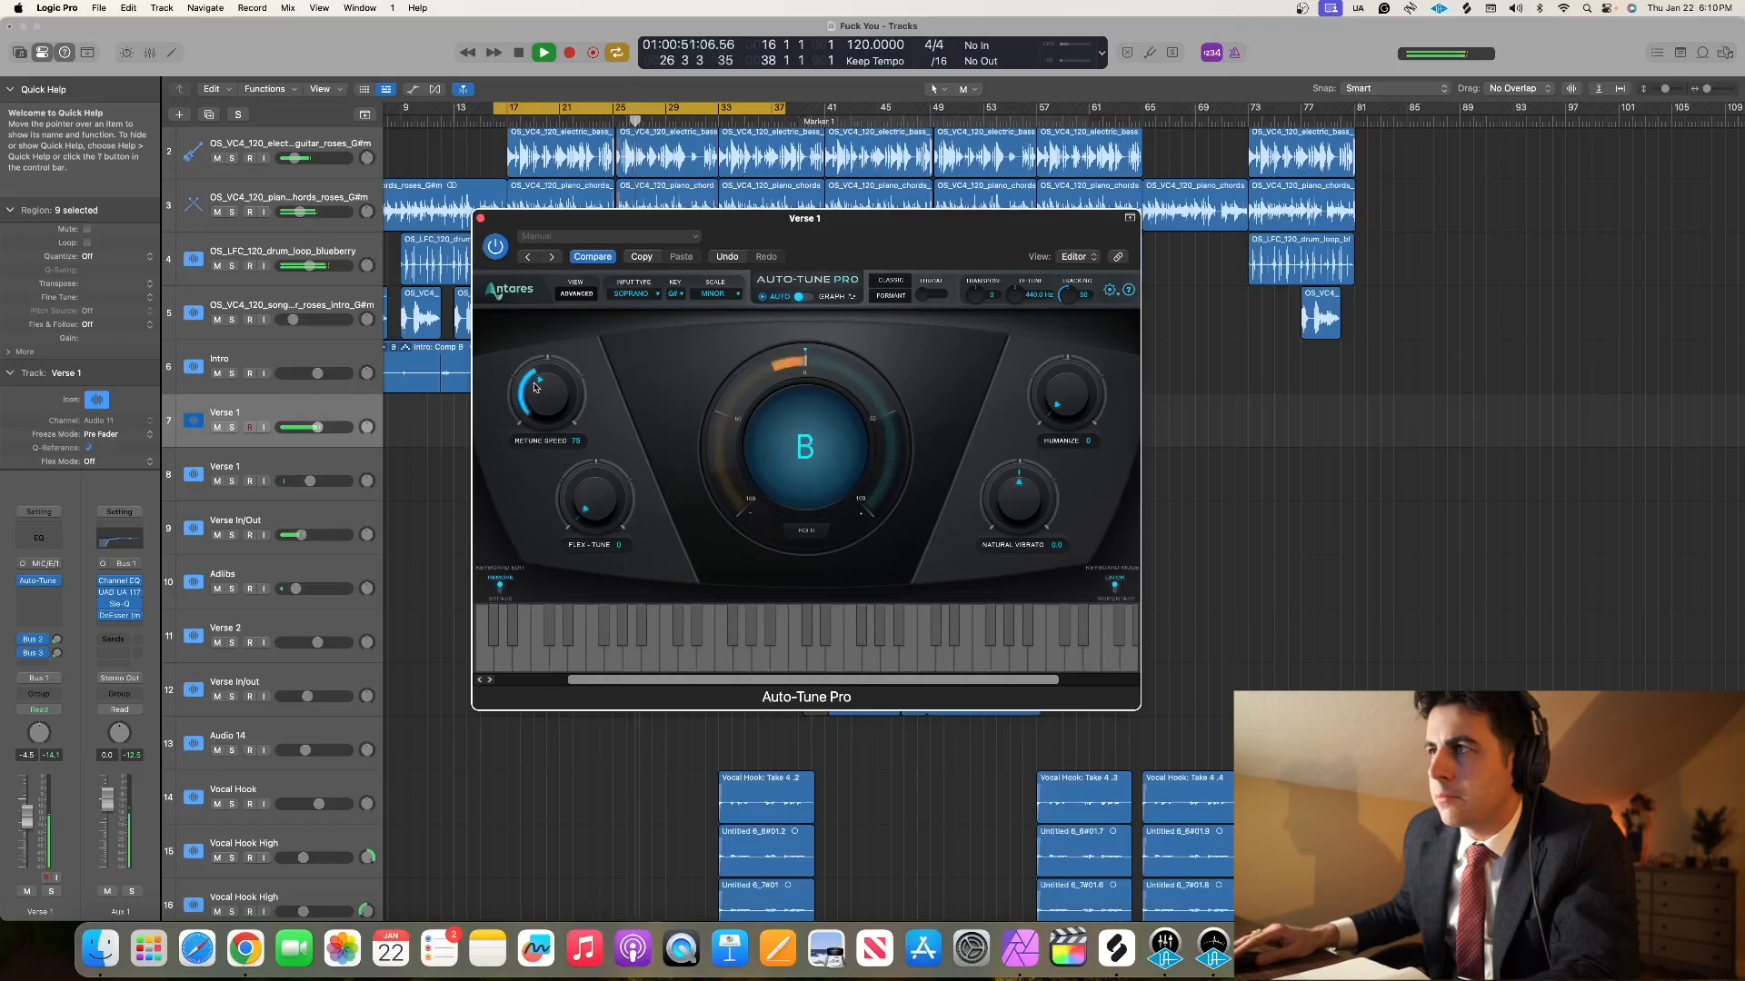
click(482, 220)
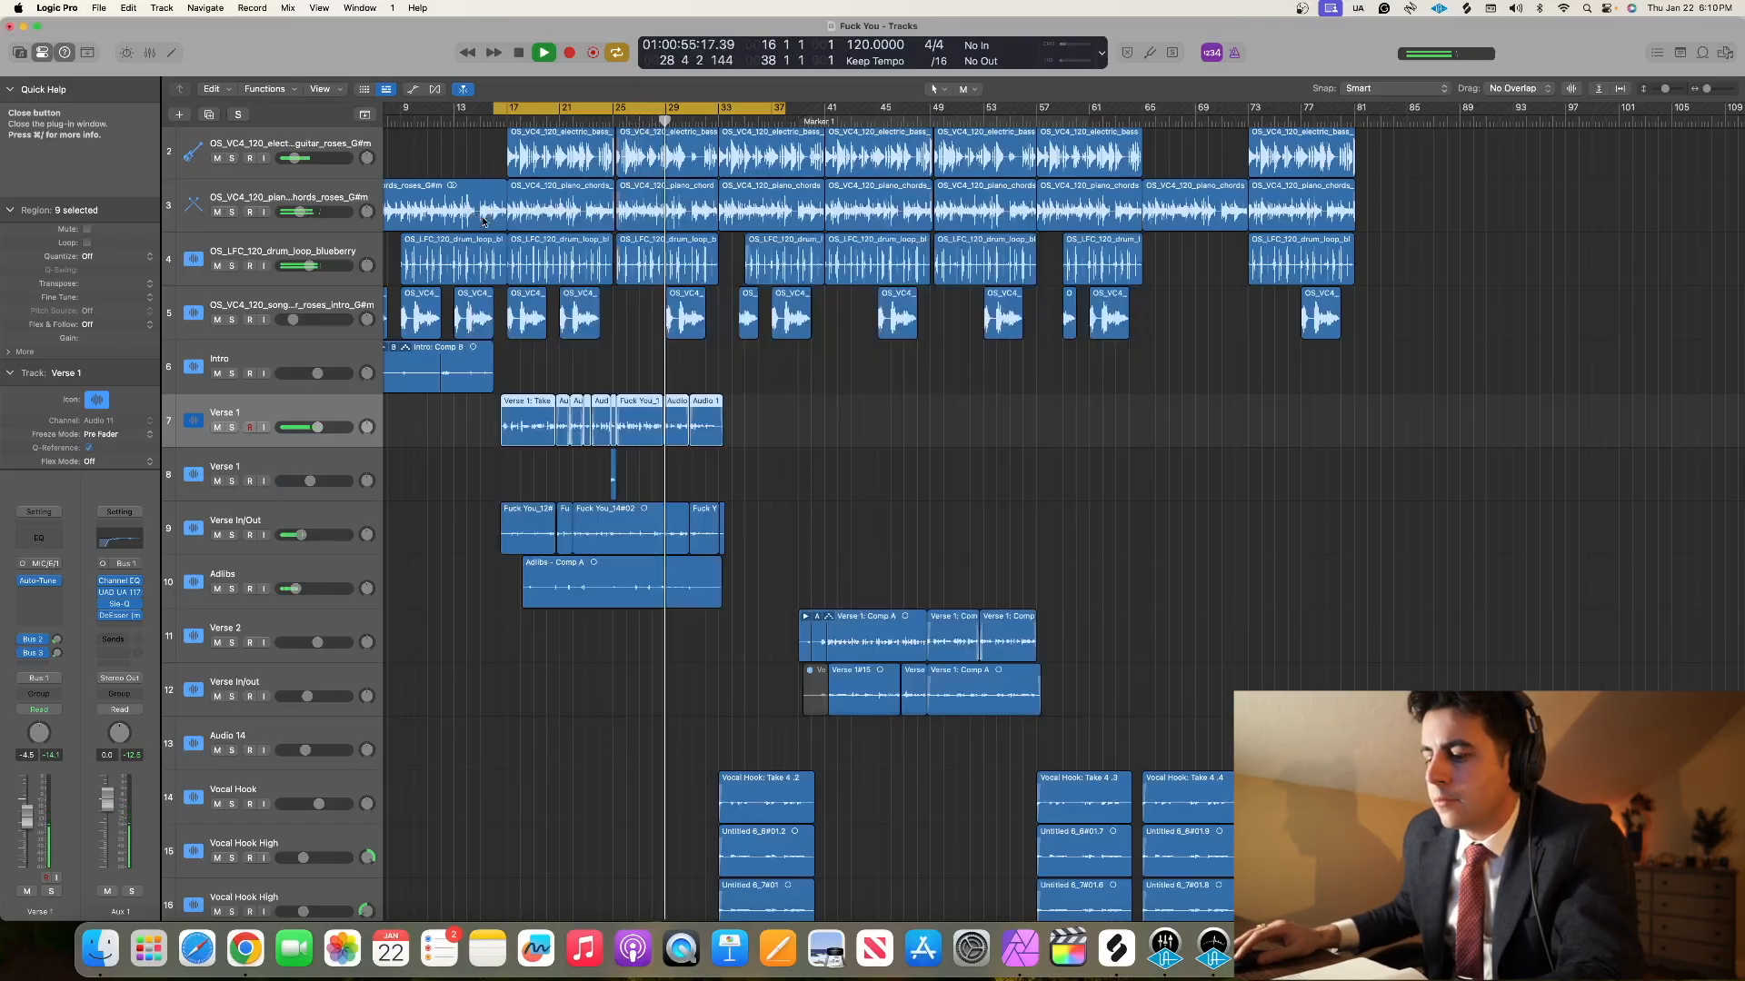
- Fit the whole arrangement in view and extend the end of the cycle range past the Verse 2 regions
click(458, 539)
key(z)
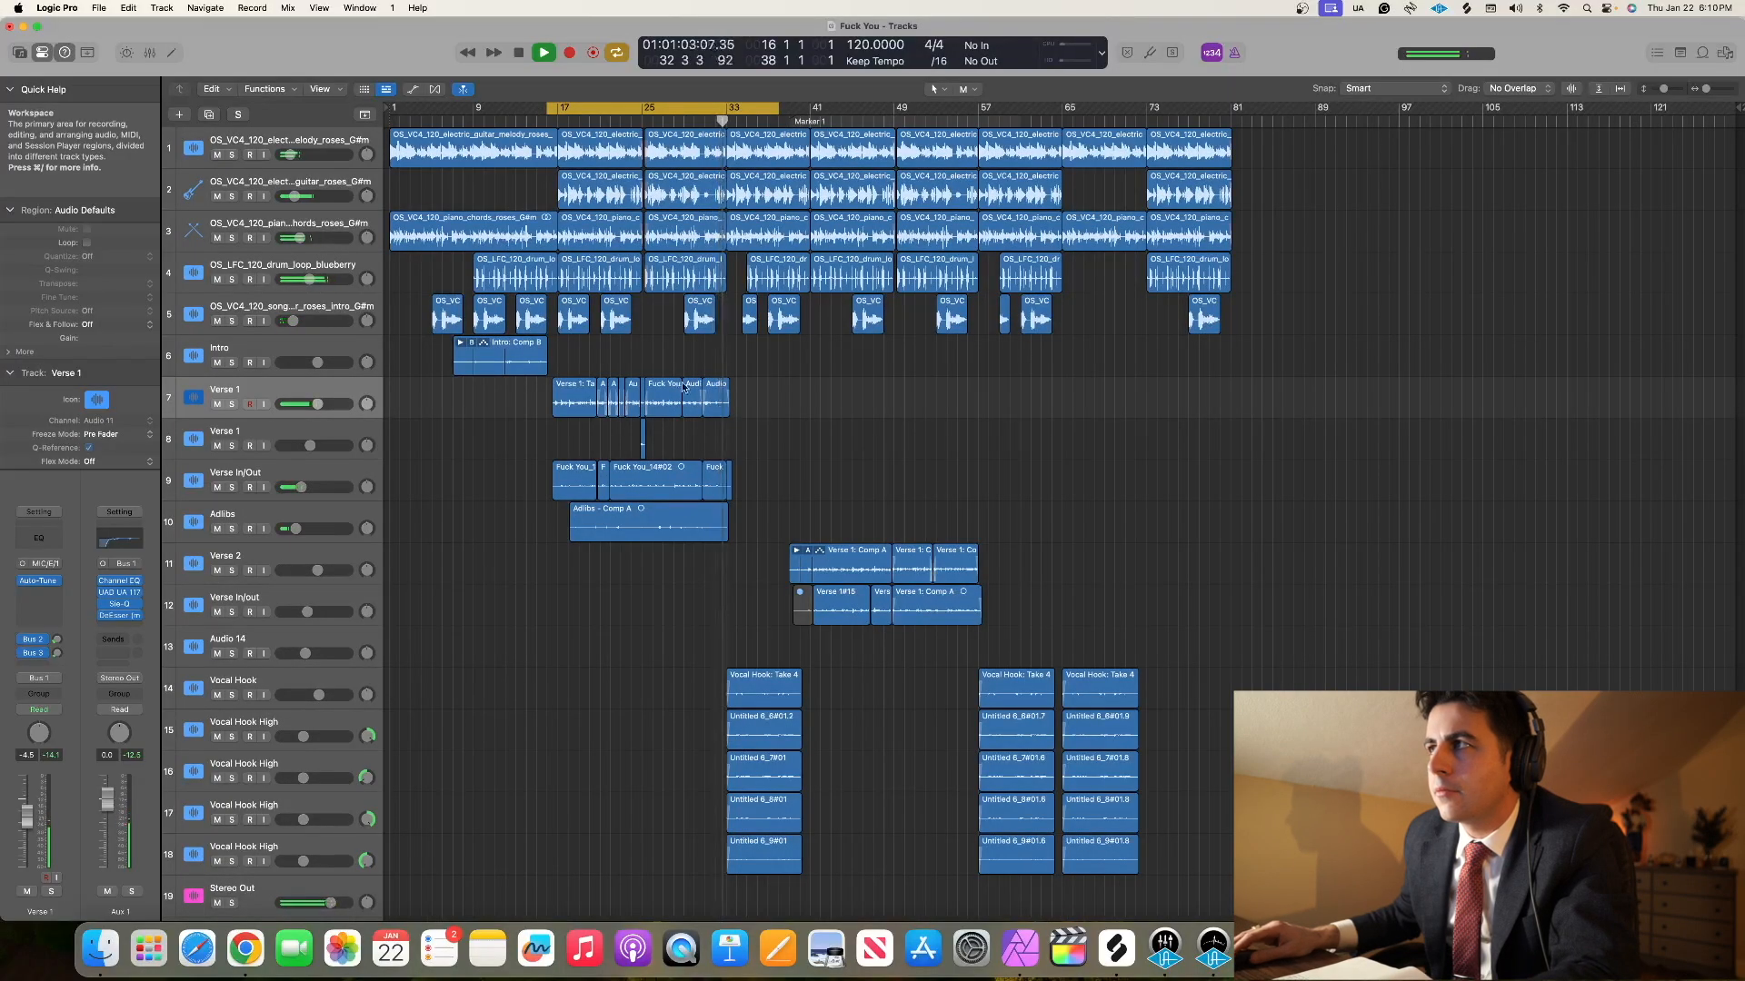
drag(778, 109, 986, 135)
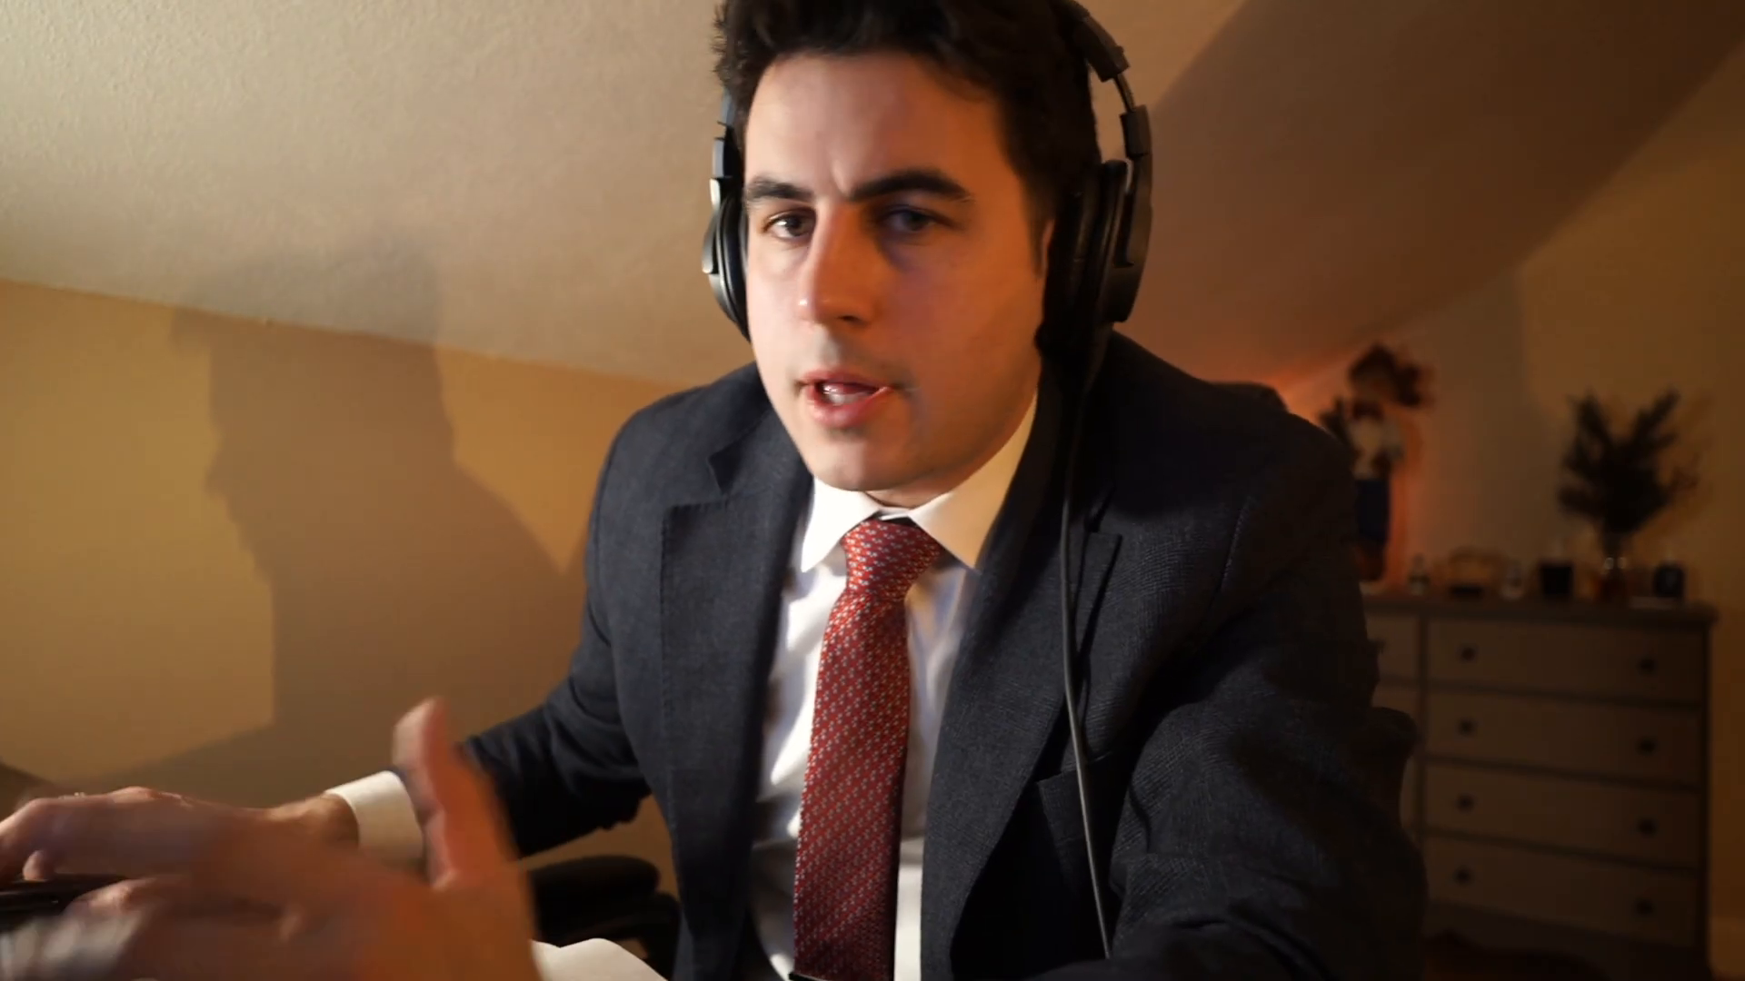